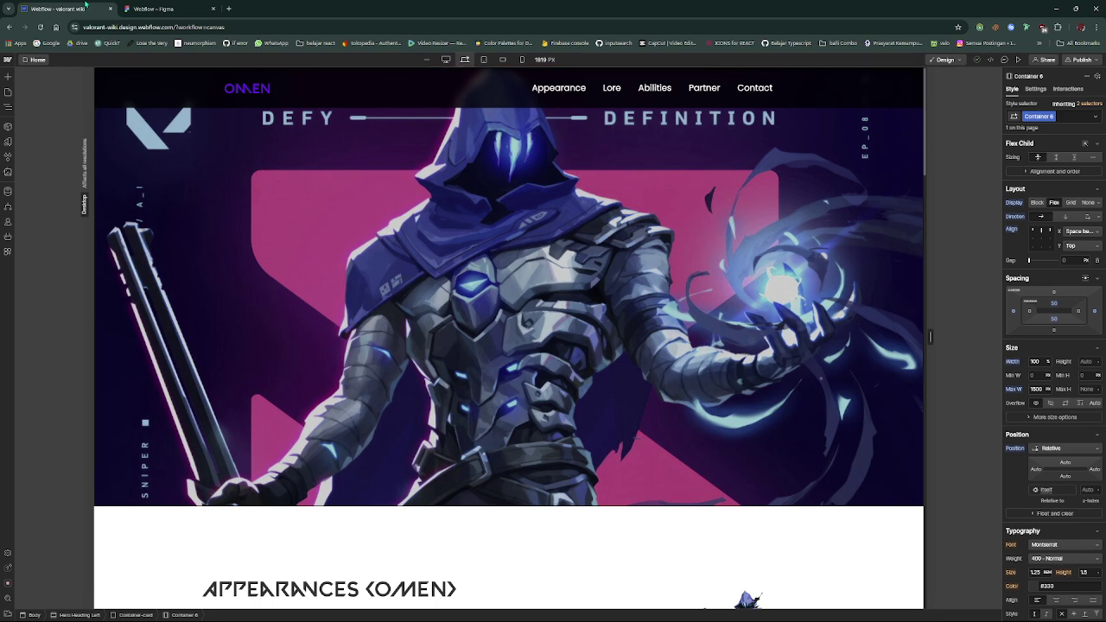
Open the Webflow Sites dashboard in a new browser tab
click(229, 9)
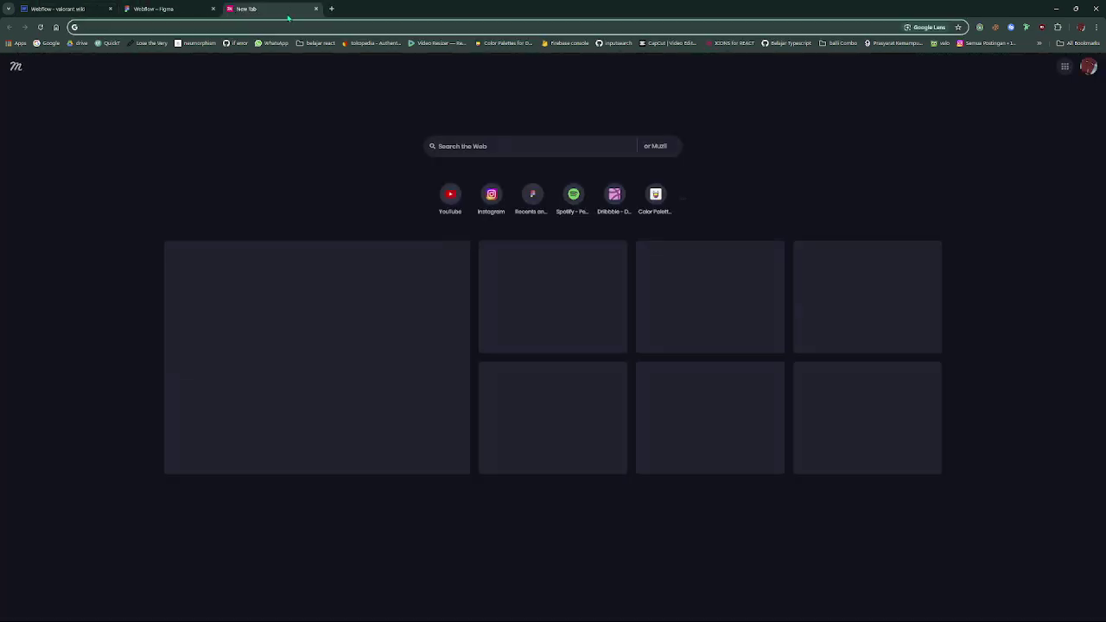
text(web)
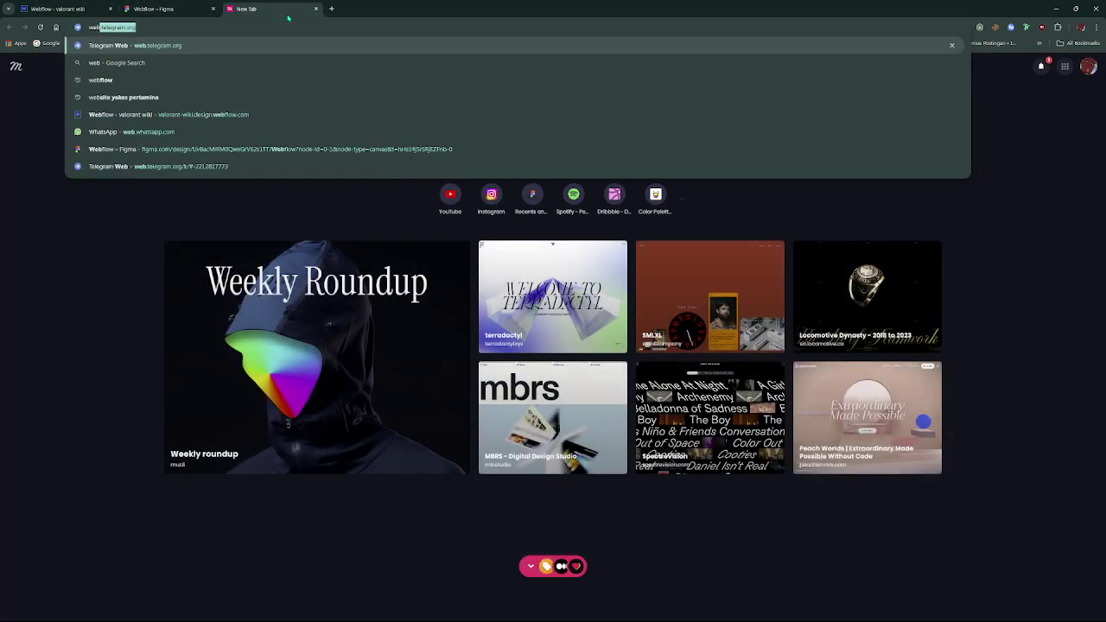
text(flo)
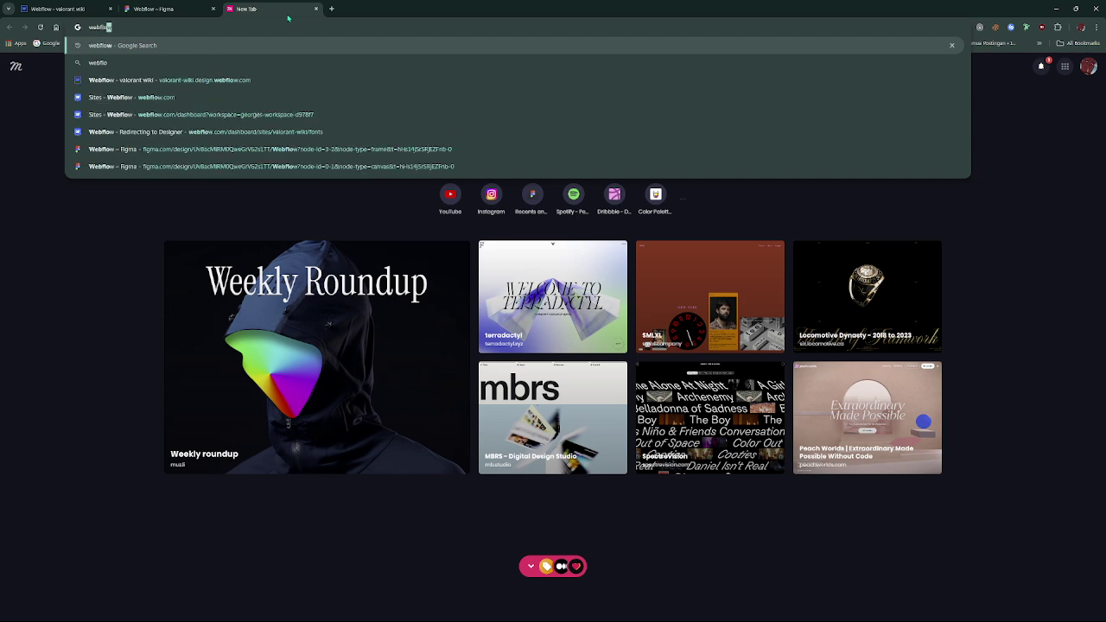
click(215, 97)
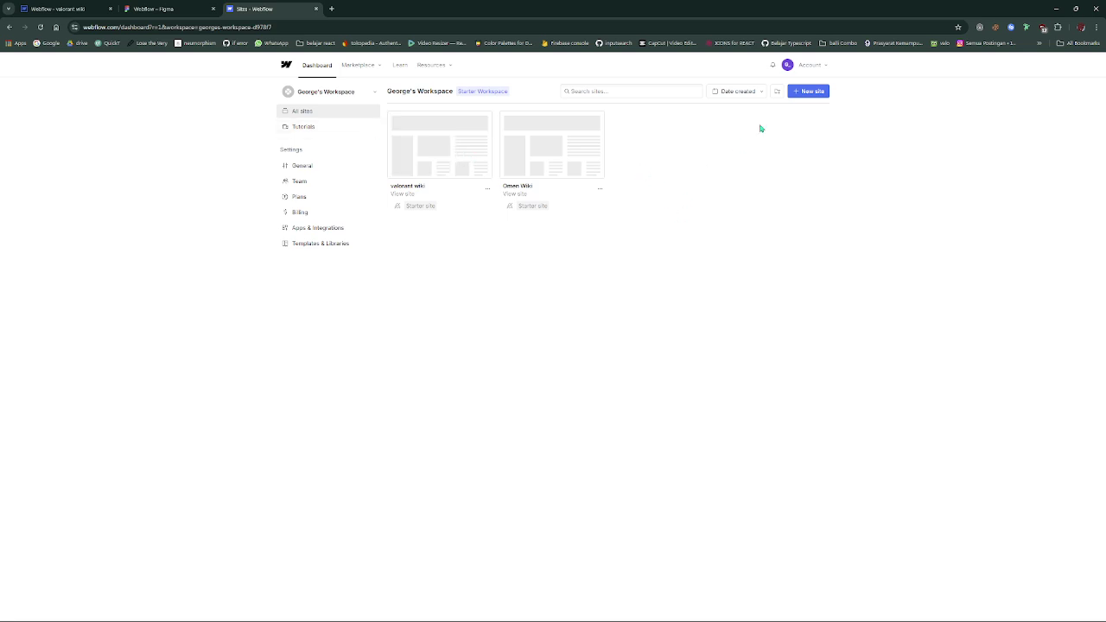
click(801, 66)
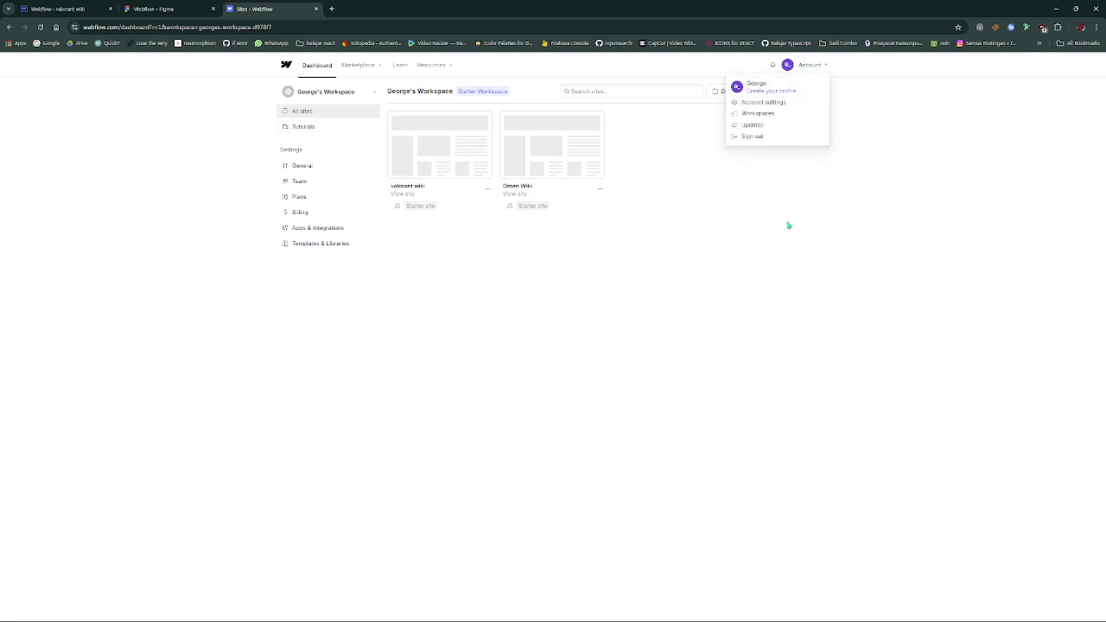
click(748, 199)
mouse_move(455, 141)
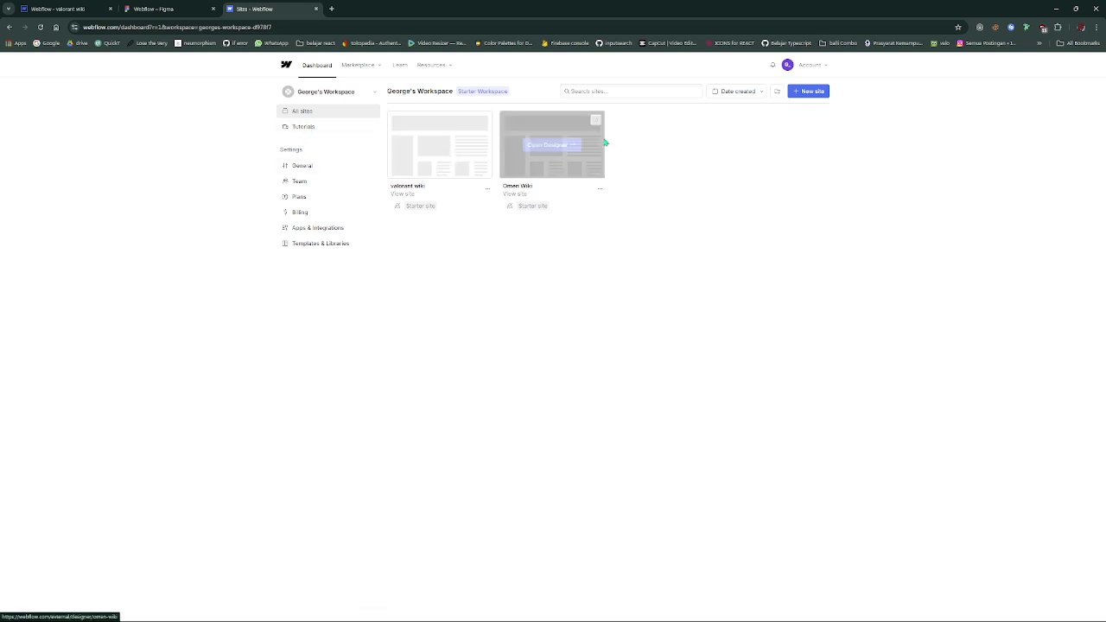
click(812, 92)
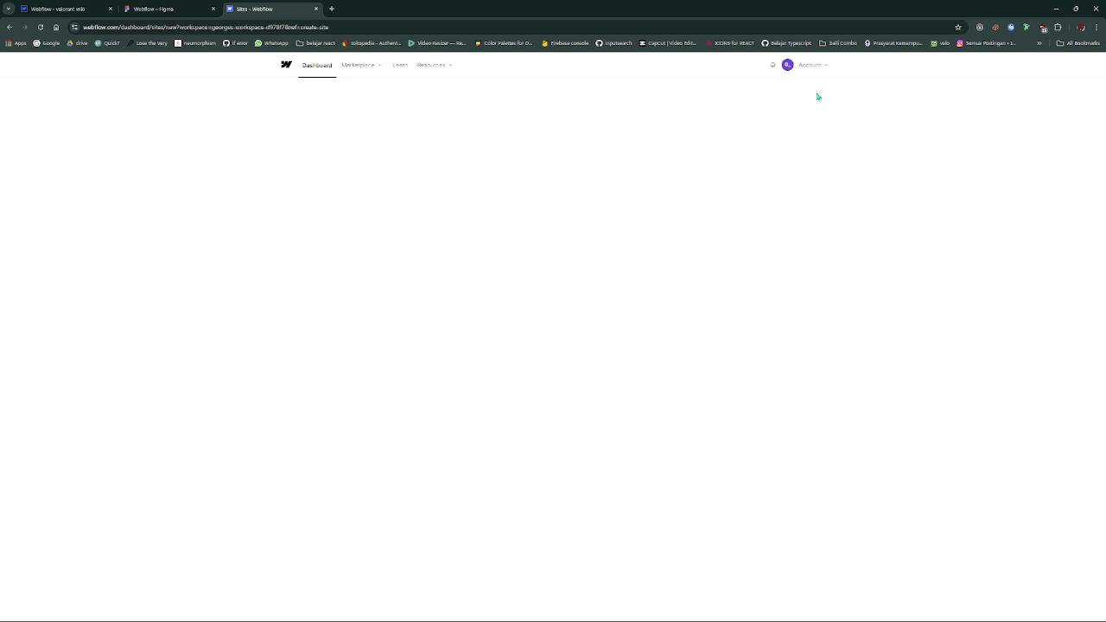
click(11, 28)
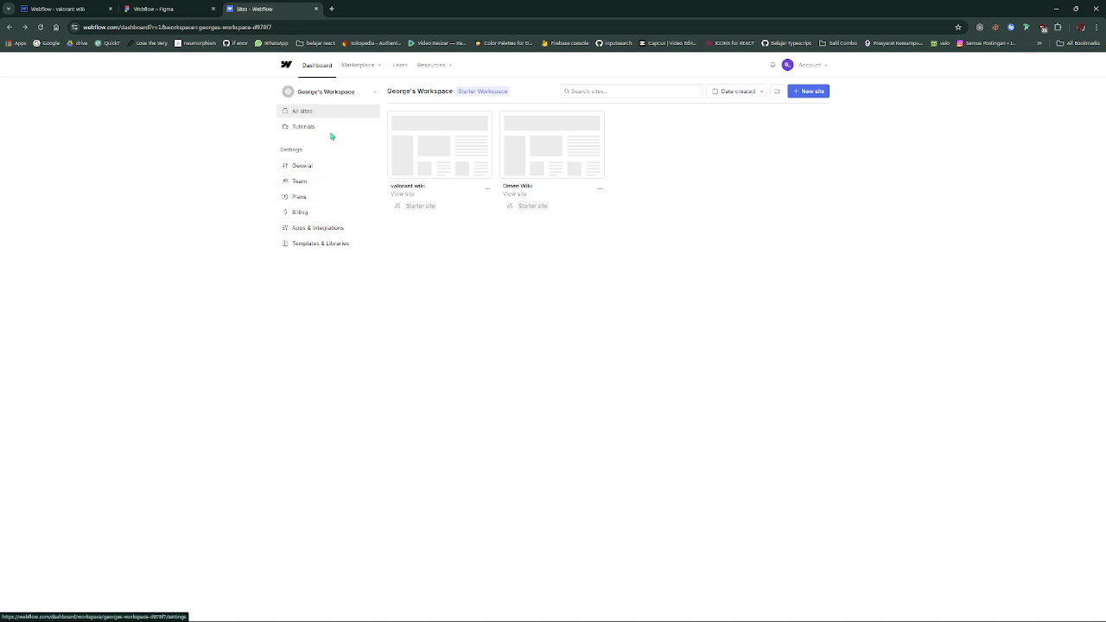
Open the Fonts settings of the valorant wiki site
mouse_move(458, 170)
click(484, 120)
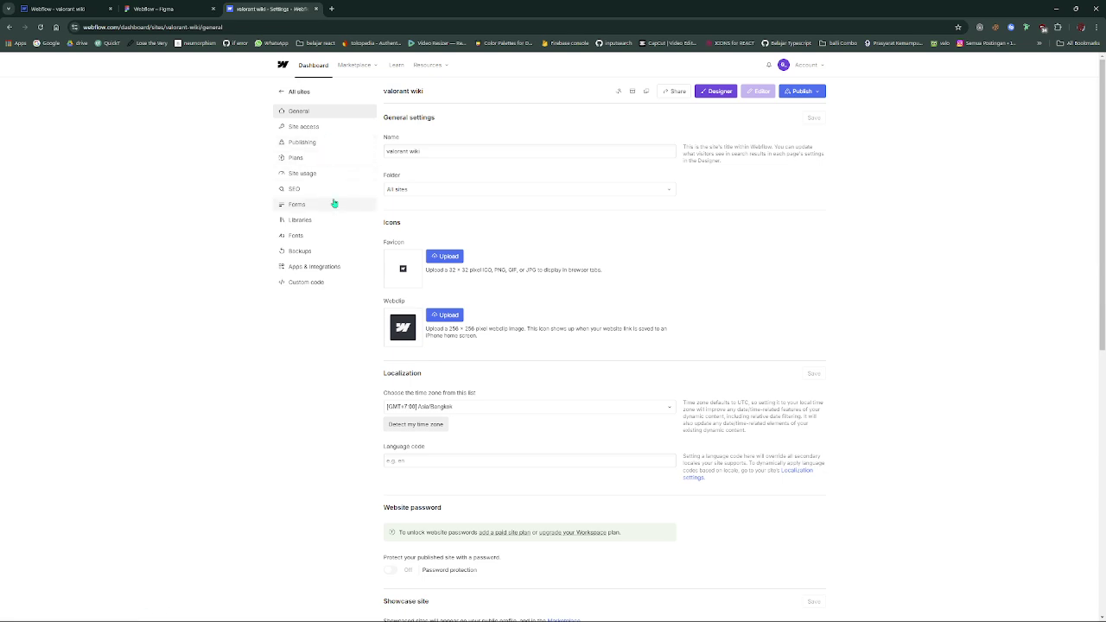
click(338, 240)
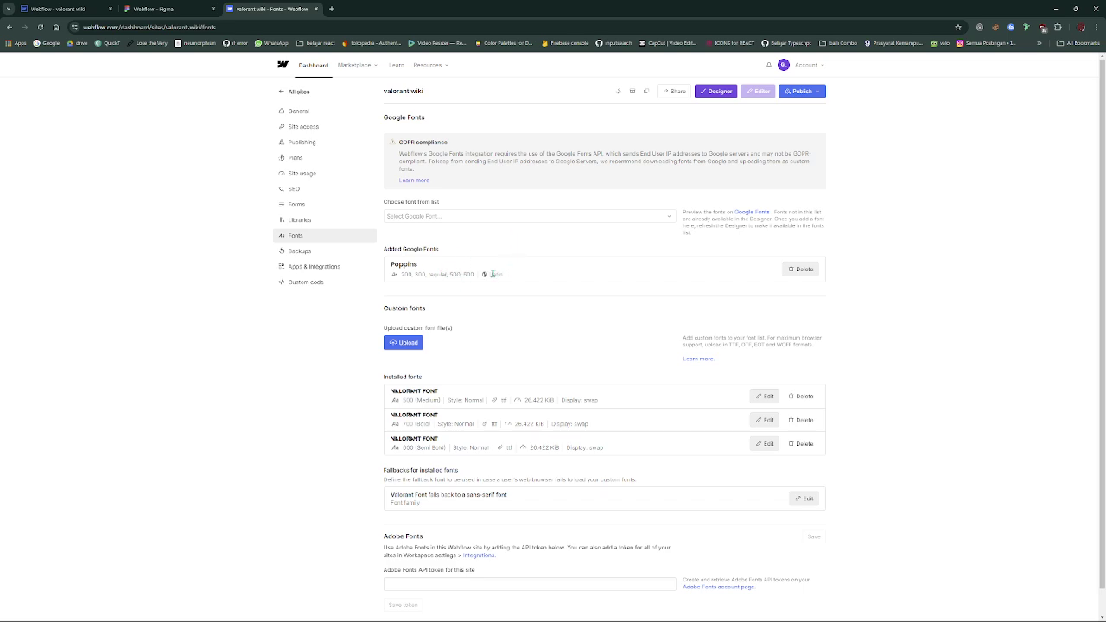
Examine the available Google Fonts, the added Poppins font and the installed custom fonts of the valorant wiki site
click(464, 220)
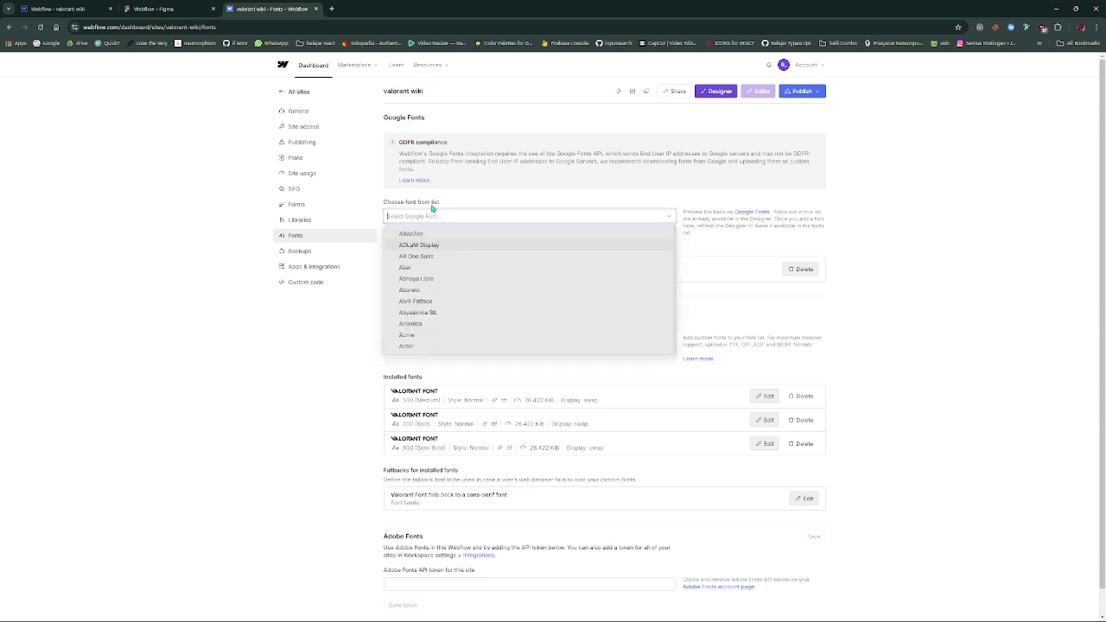
click(483, 206)
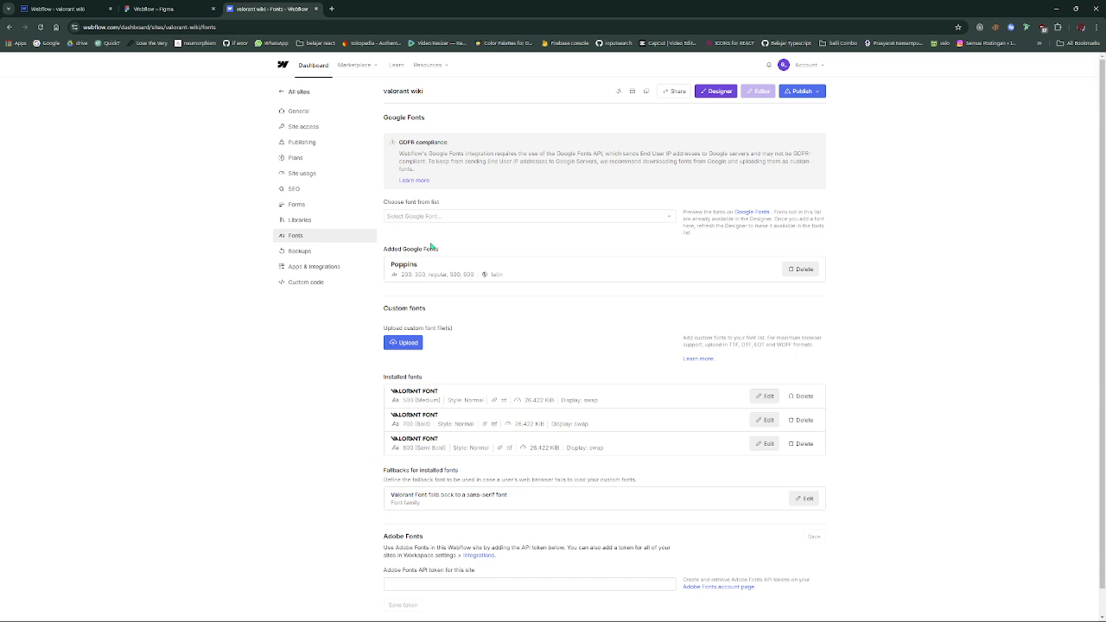
scroll(427, 308, down, 1)
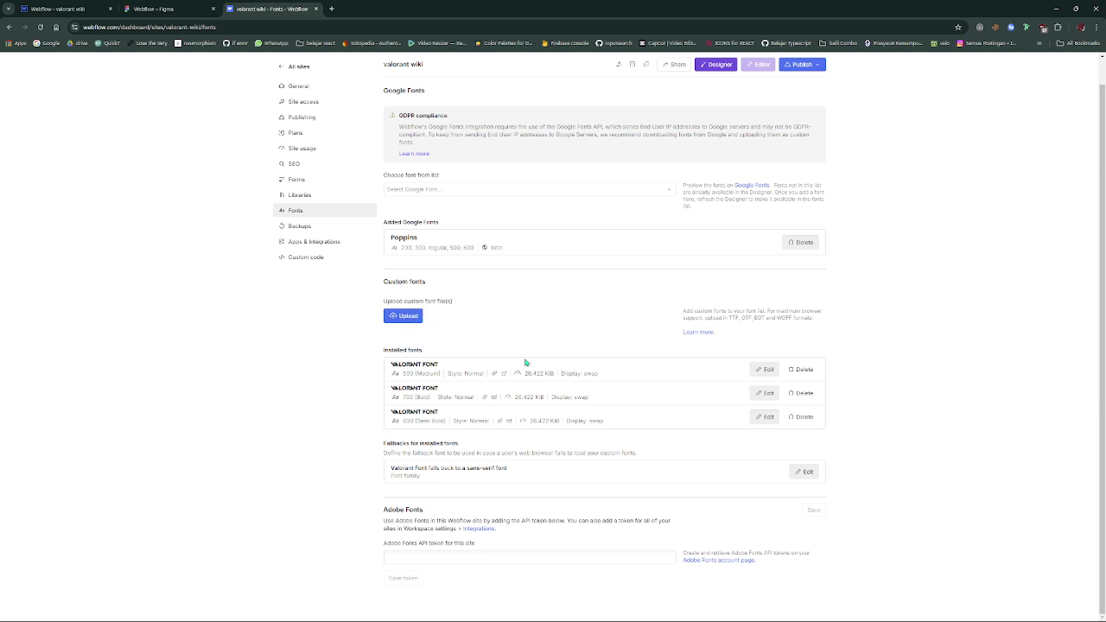
drag(402, 422, 446, 422)
click(417, 421)
click(513, 327)
scroll(302, 236, up, 1)
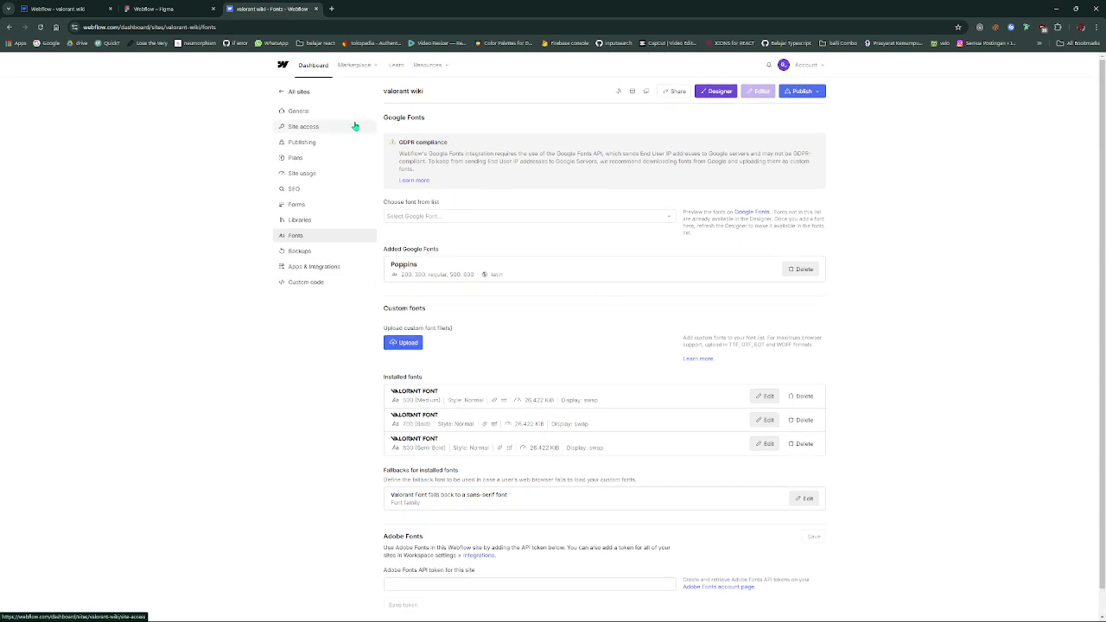
Open the valorant wiki site in the Designer, close its older Designer tab and look over the home page
click(723, 97)
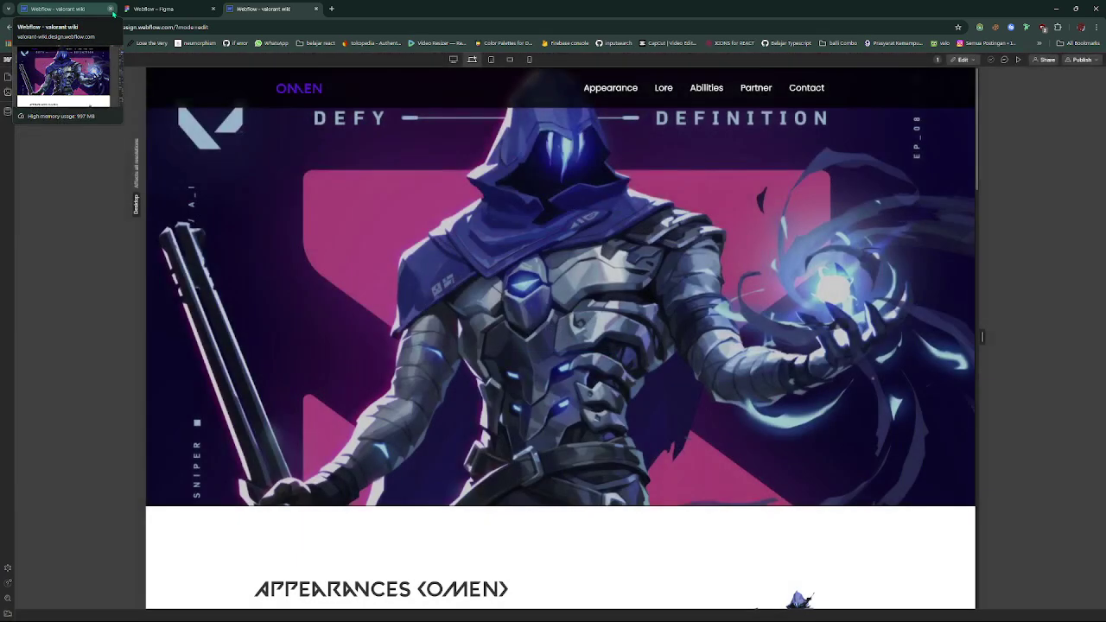
click(111, 9)
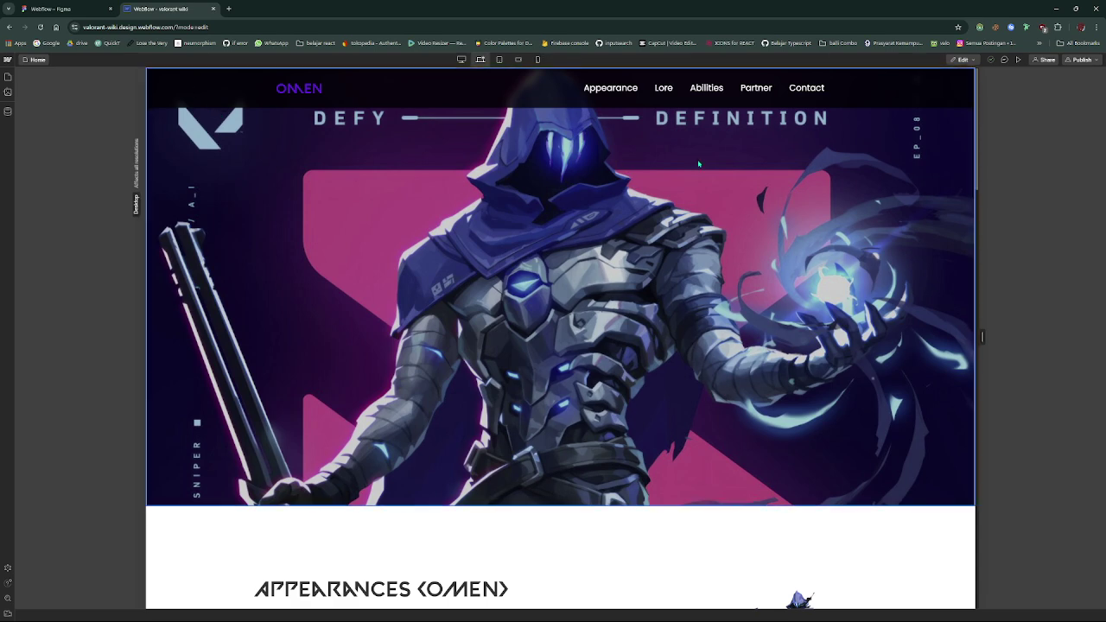
scroll(673, 165, down, 5)
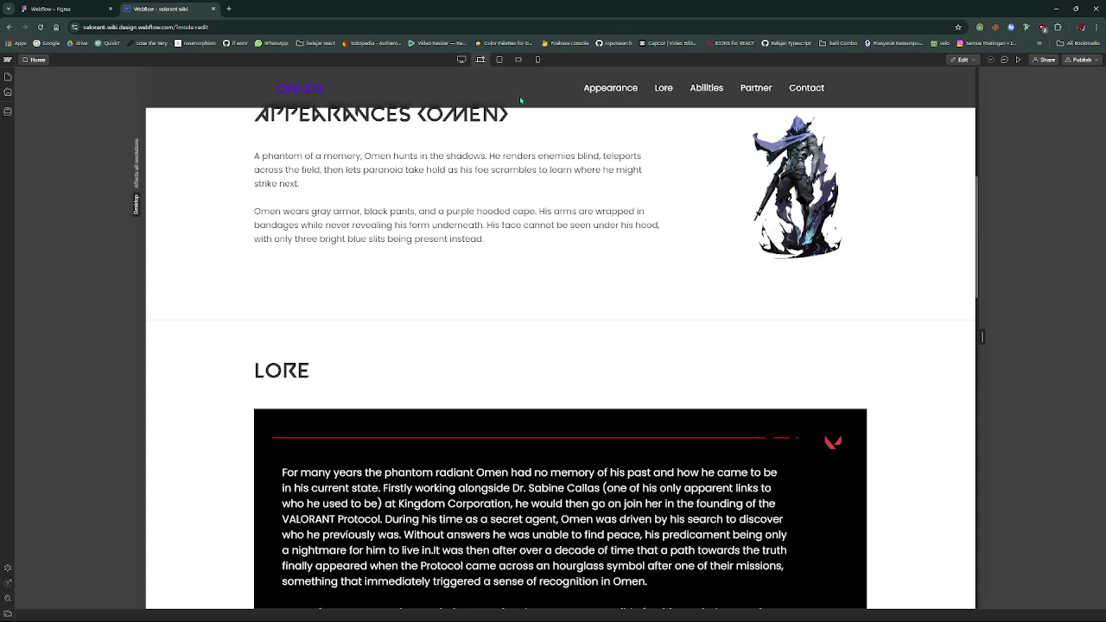
scroll(520, 100, up, 5)
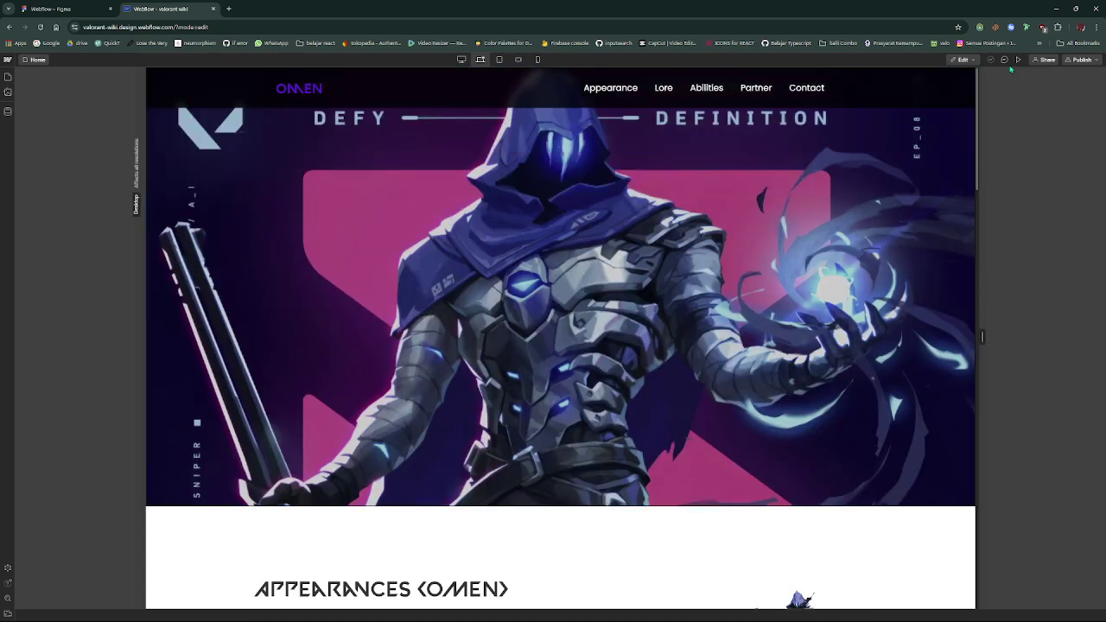
Take over design control of the site in this tab, and dismiss the control notice and the workflows tip
click(962, 60)
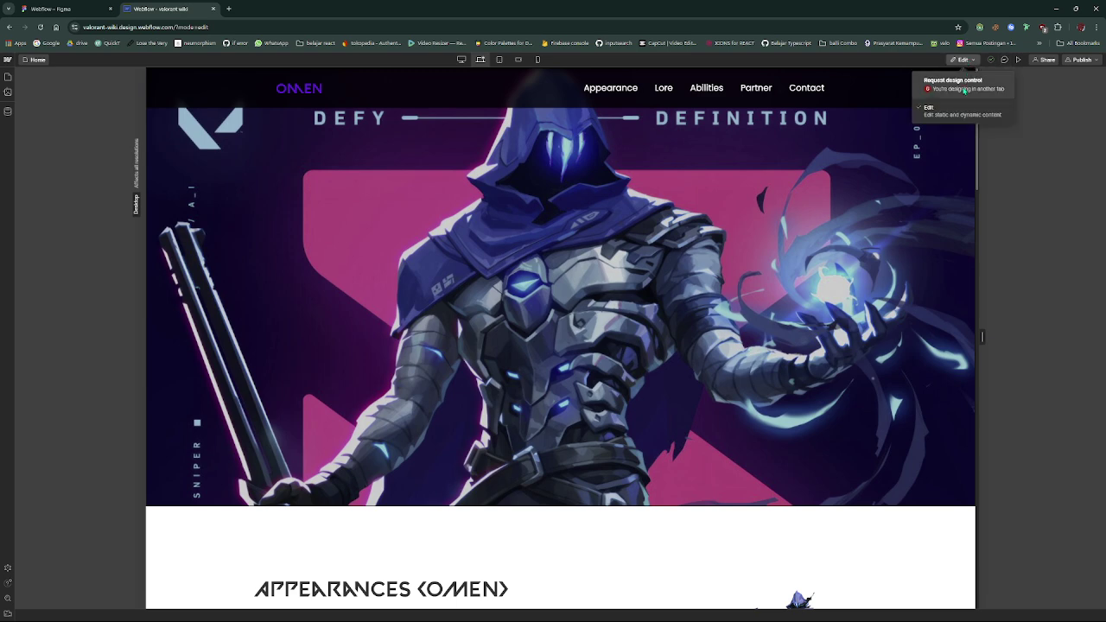
click(964, 89)
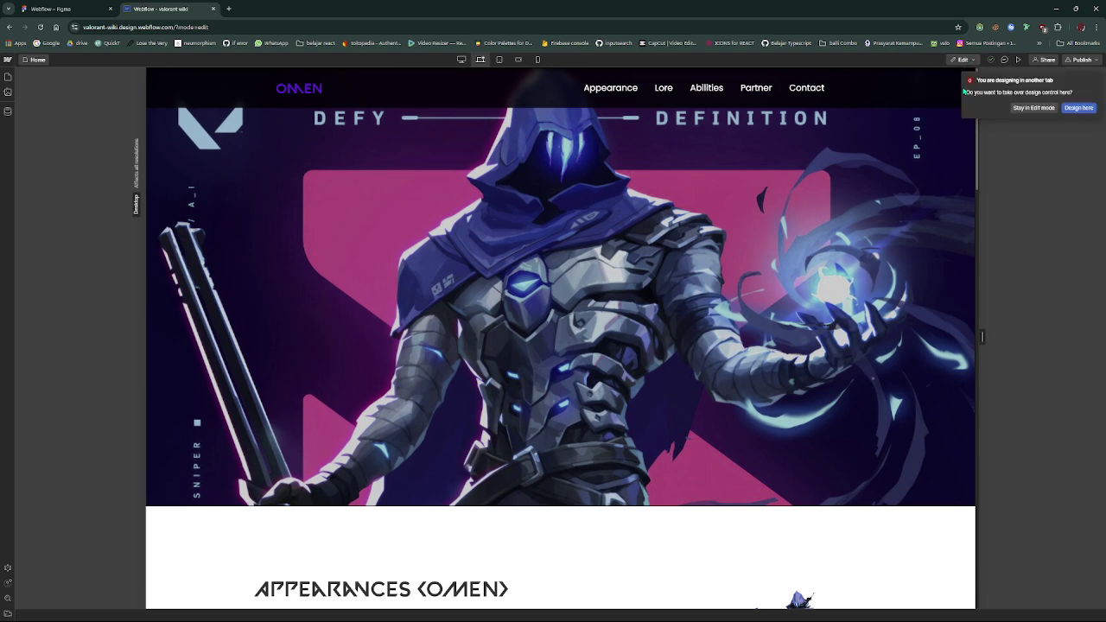
click(1078, 107)
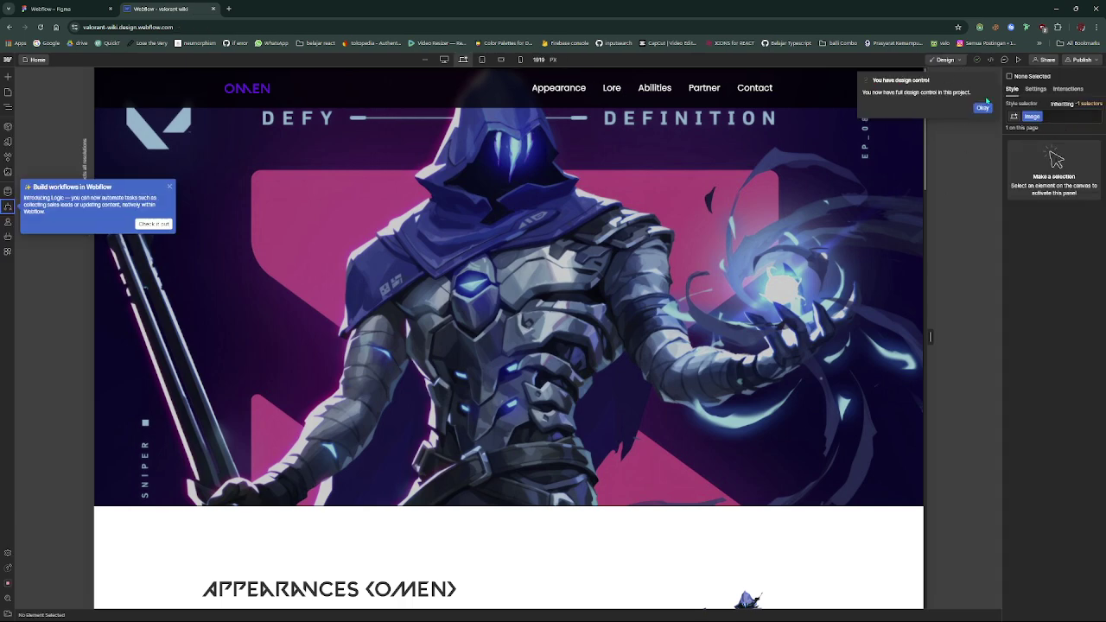
click(984, 105)
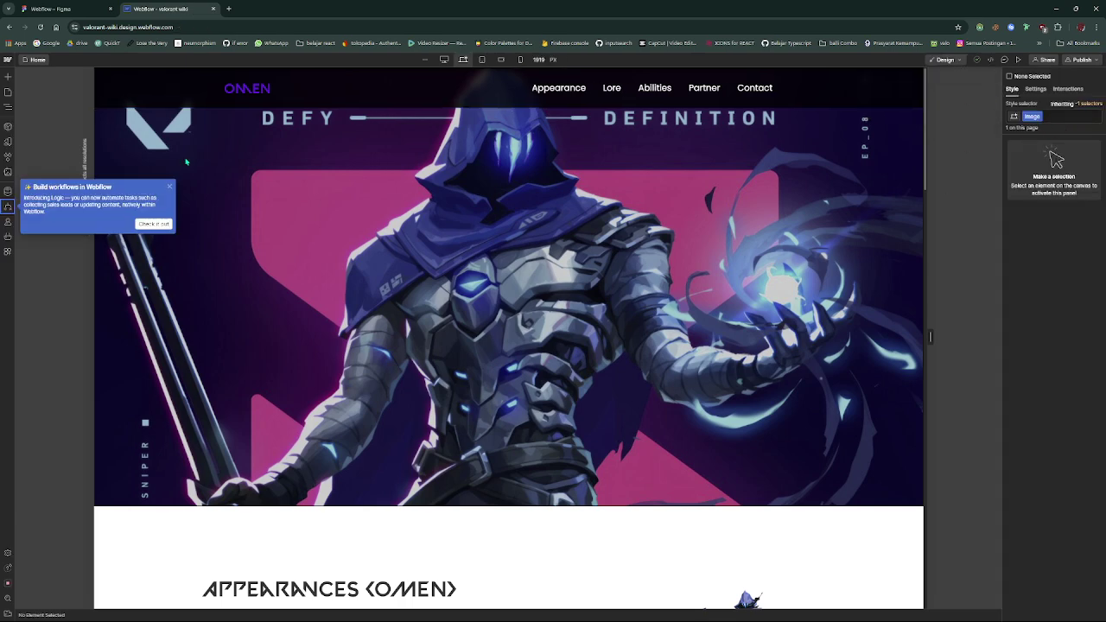
click(168, 187)
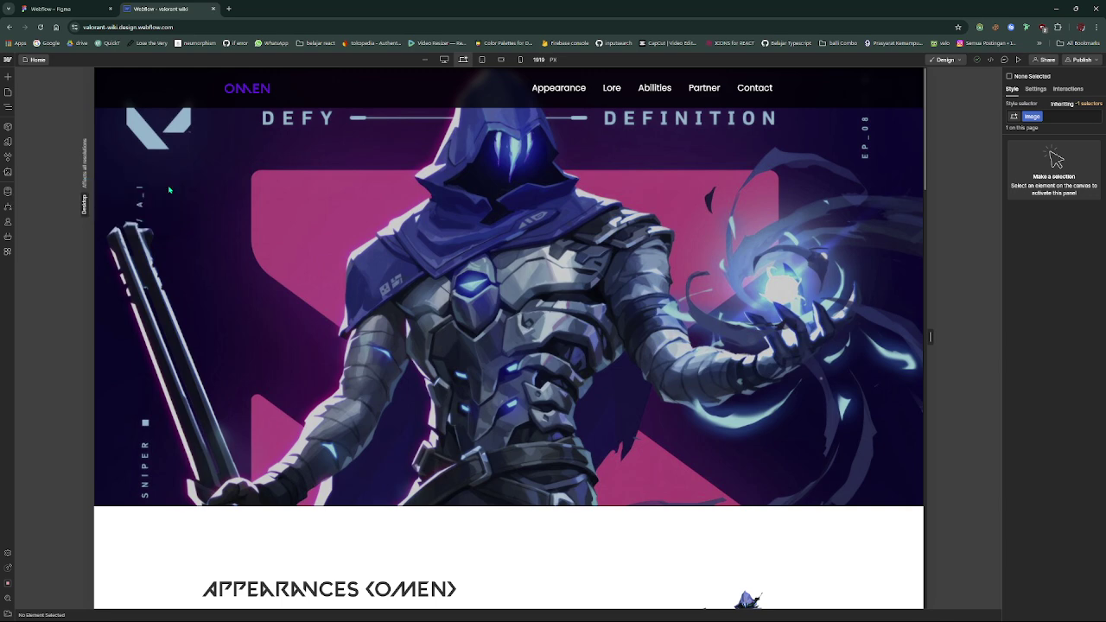
click(8, 77)
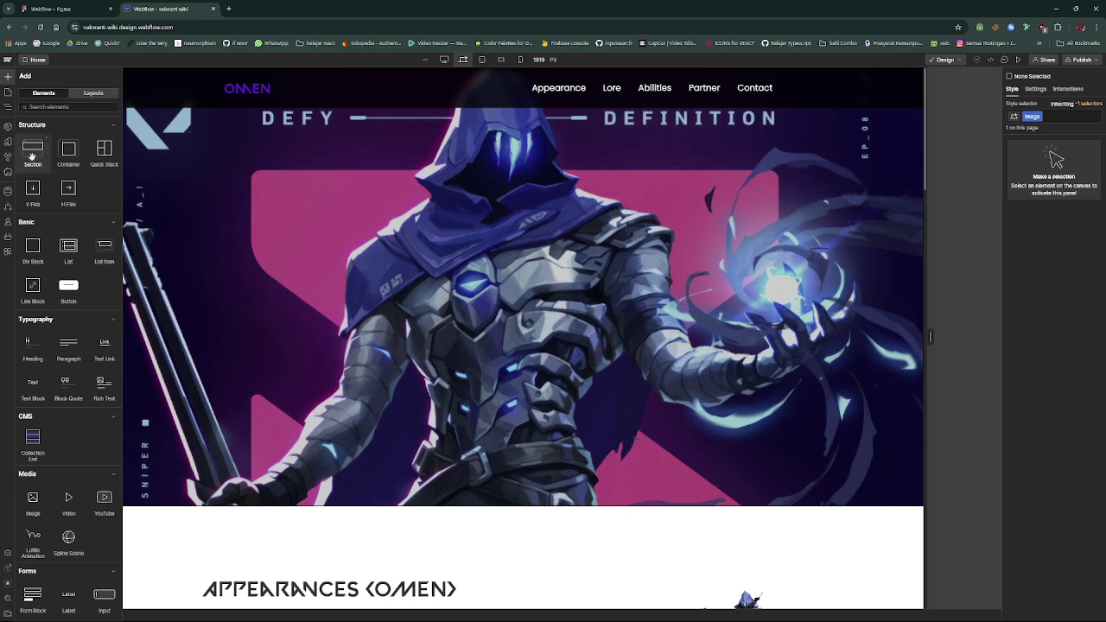
right_click(30, 333)
key(Escape)
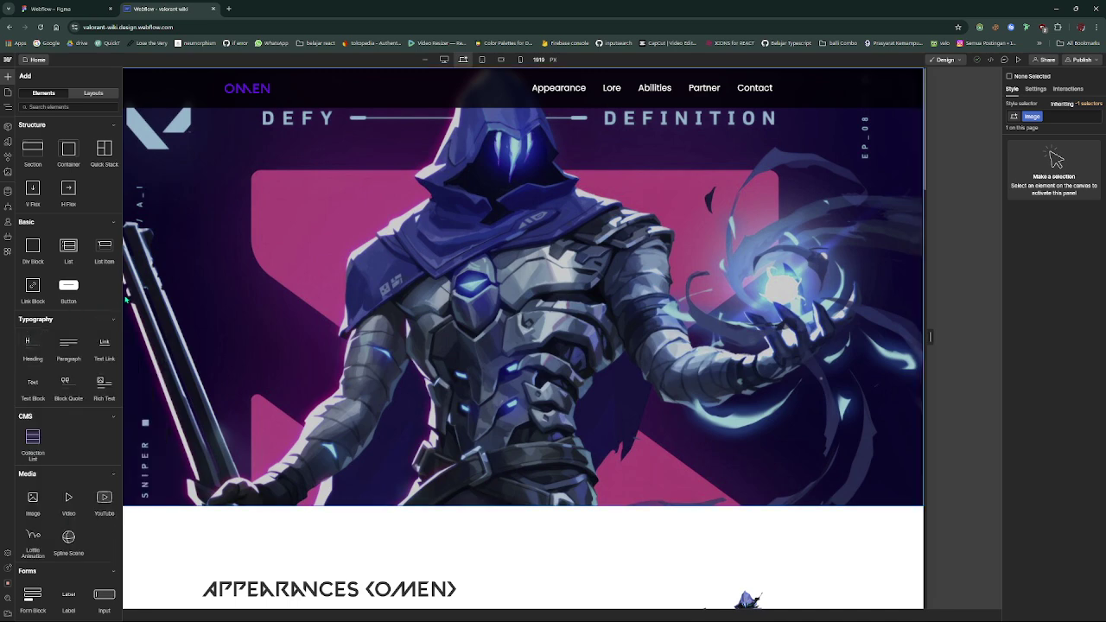
key(Escape)
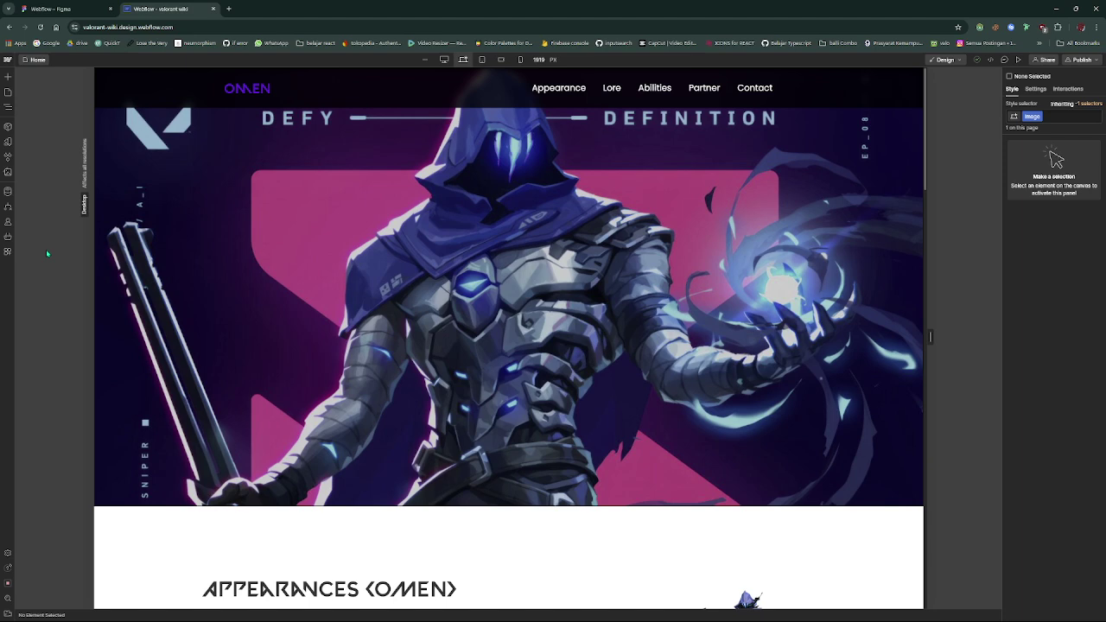
Try to insert a Navbar element above the hero image by searching for "navbar", and undo the insertion
key(ctrl+k)
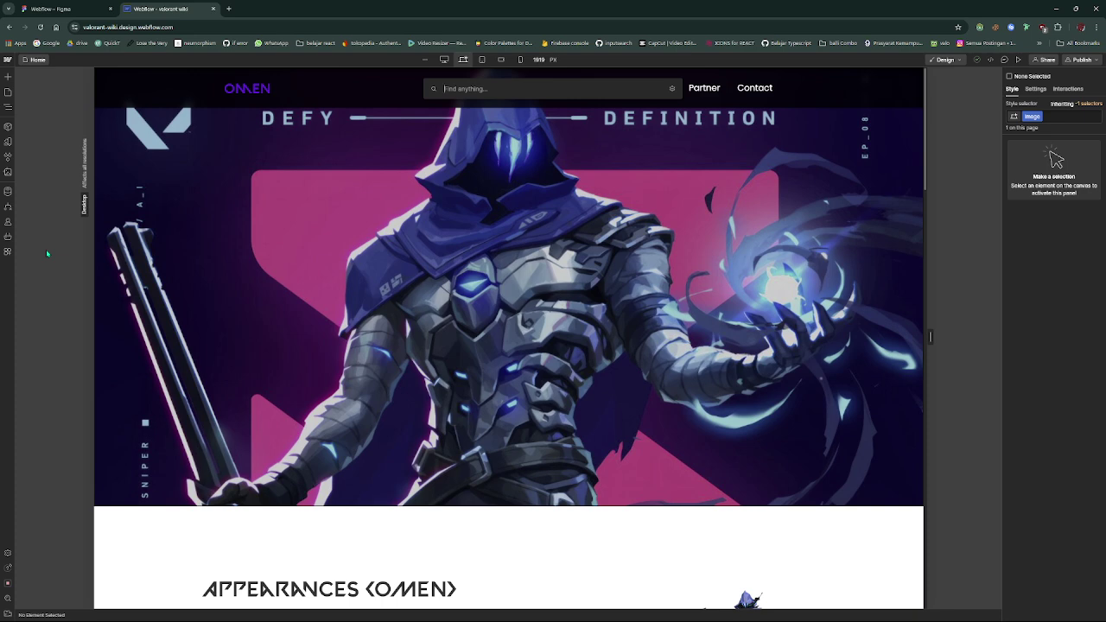
key(ctrl+k)
text(navbar)
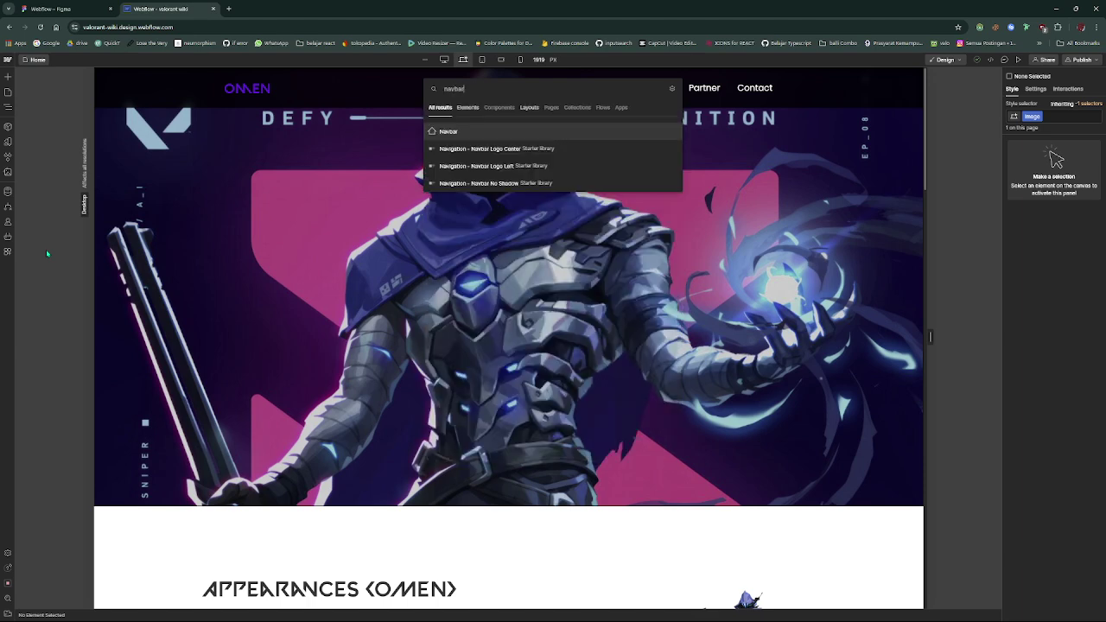
click(446, 130)
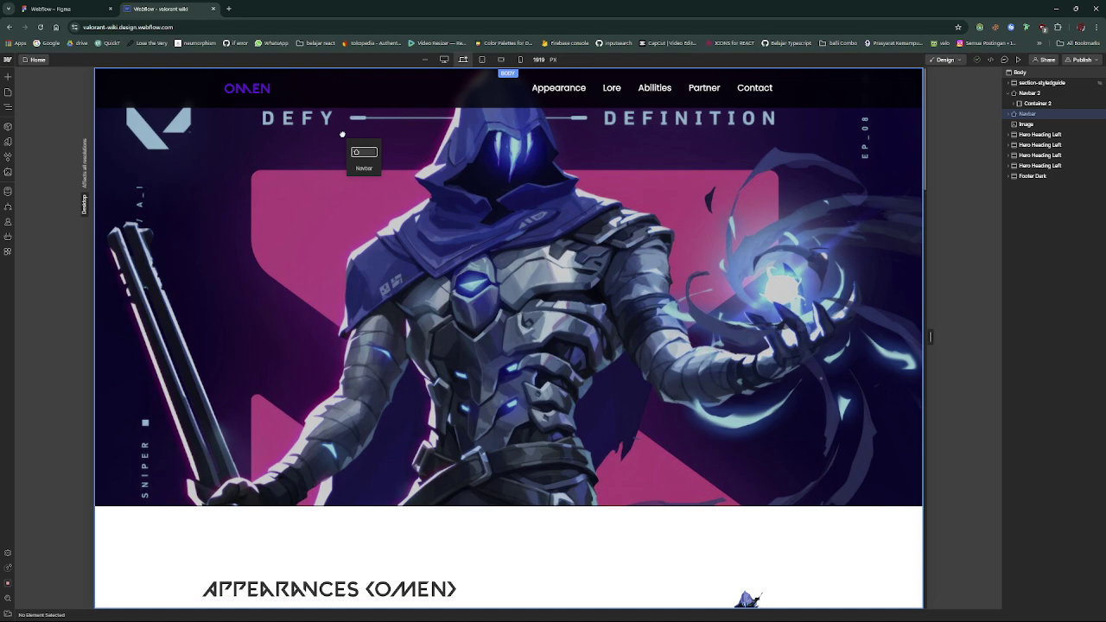
click(343, 137)
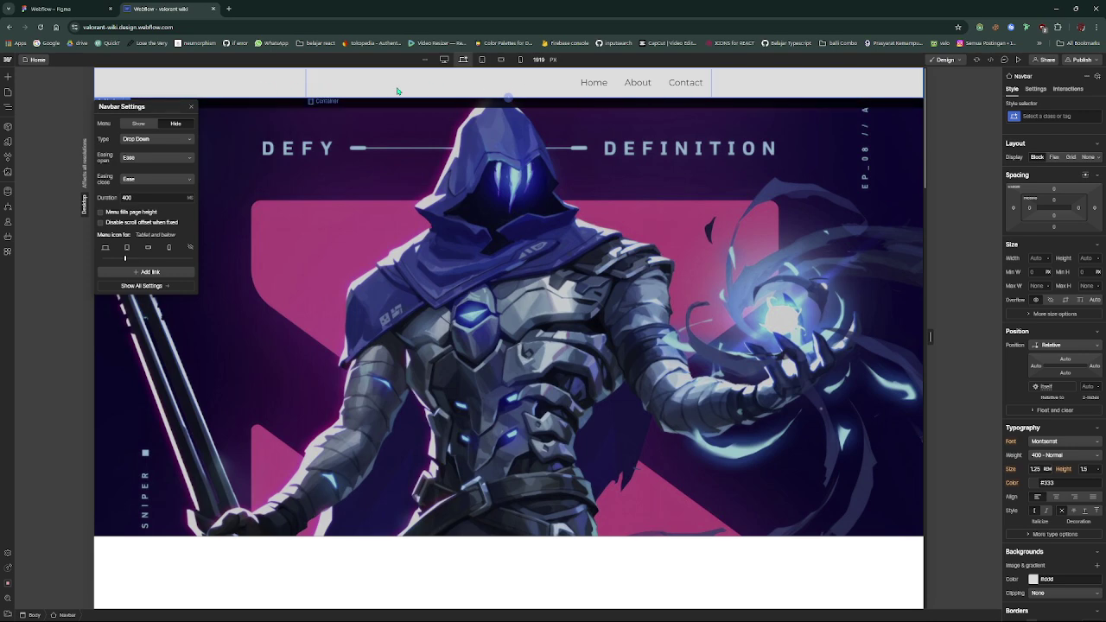
click(753, 94)
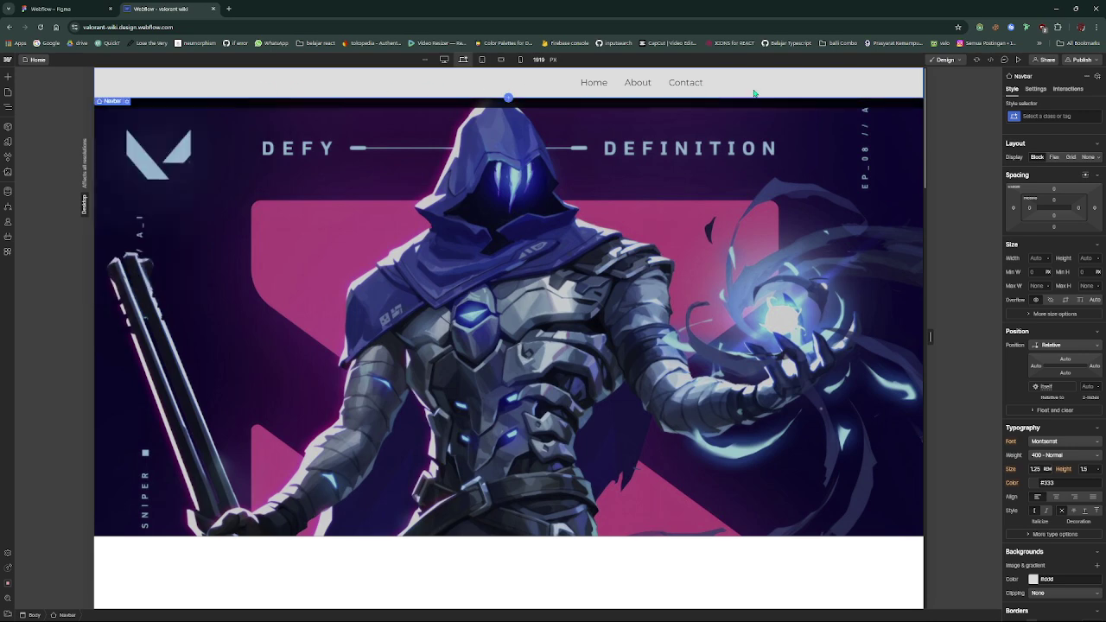
key(ctrl+z)
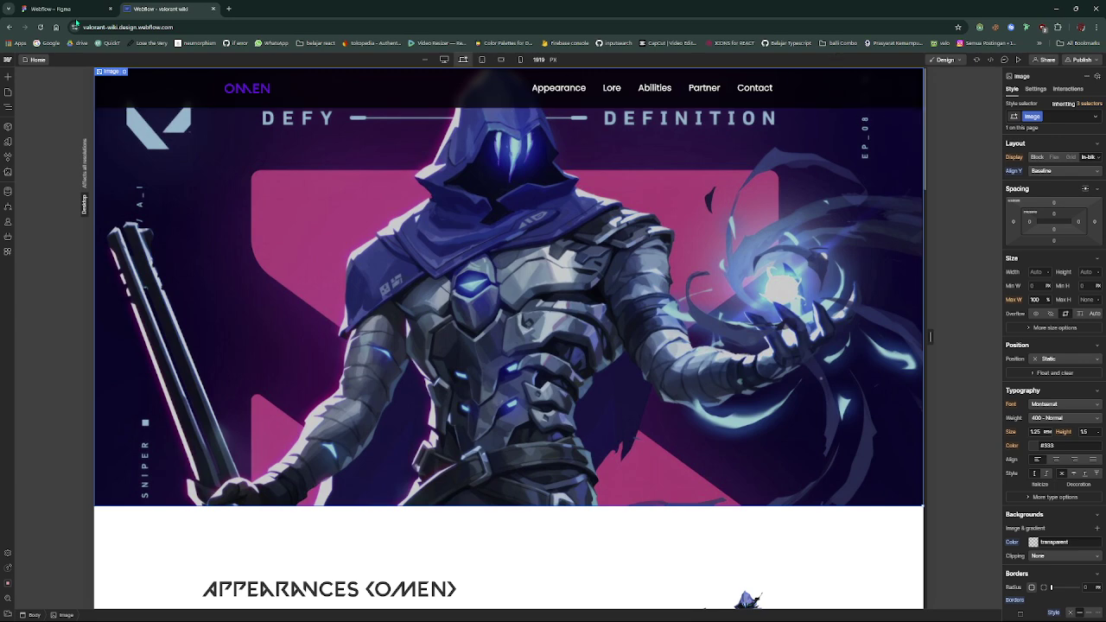
Select the existing navbar's container and examine its style settings, including typography, background and backdrop filters
click(345, 90)
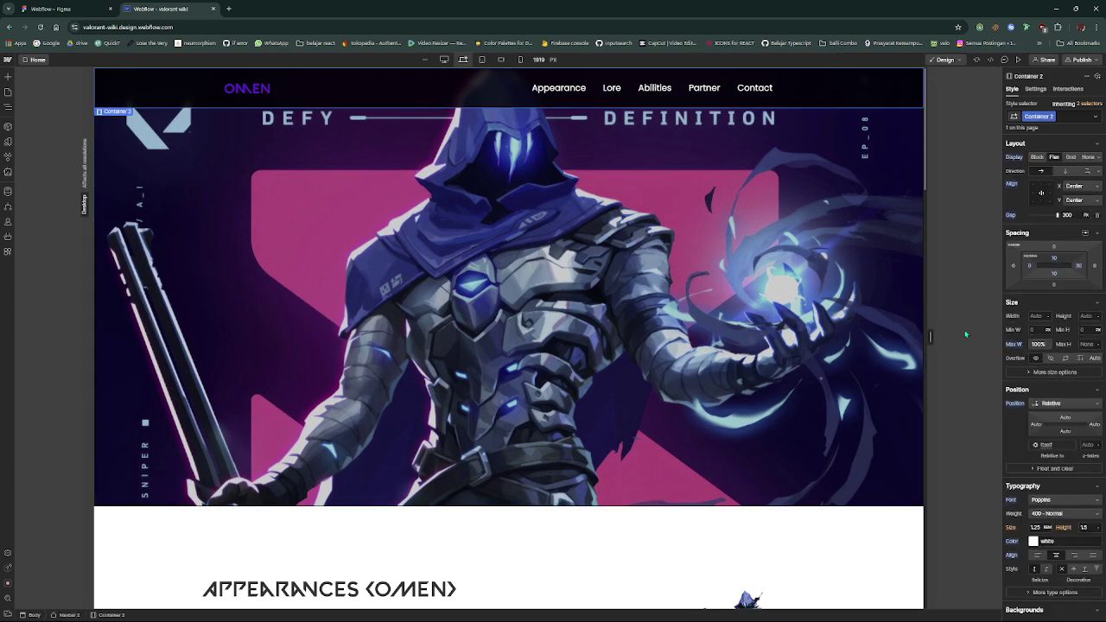
scroll(1025, 331, down, 5)
scroll(1028, 328, down, 2)
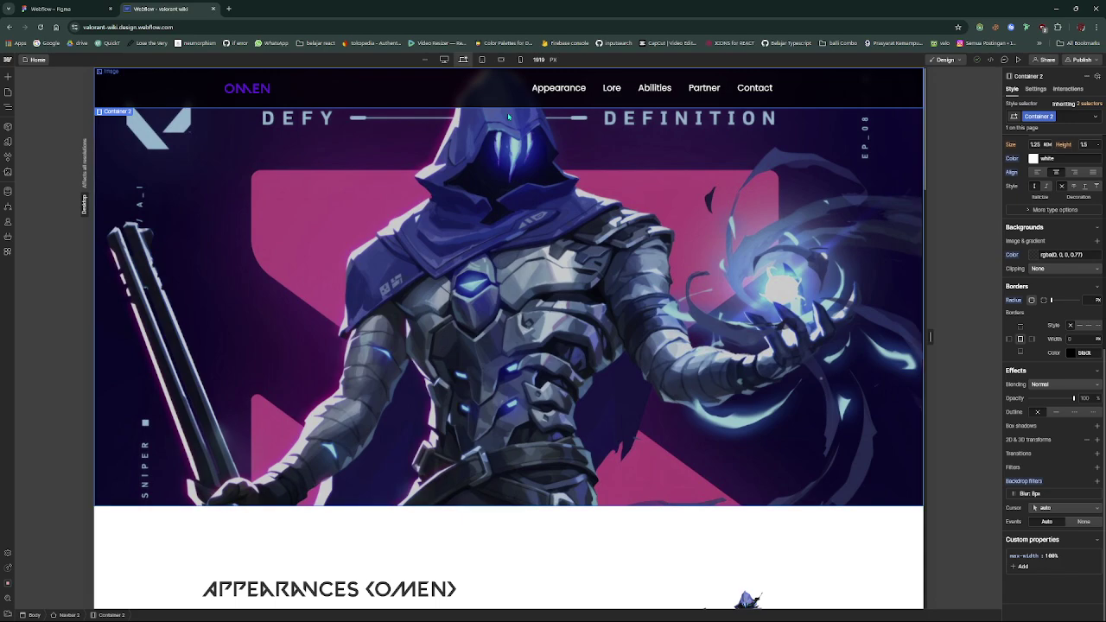
scroll(510, 118, down, 3)
scroll(488, 193, up, 3)
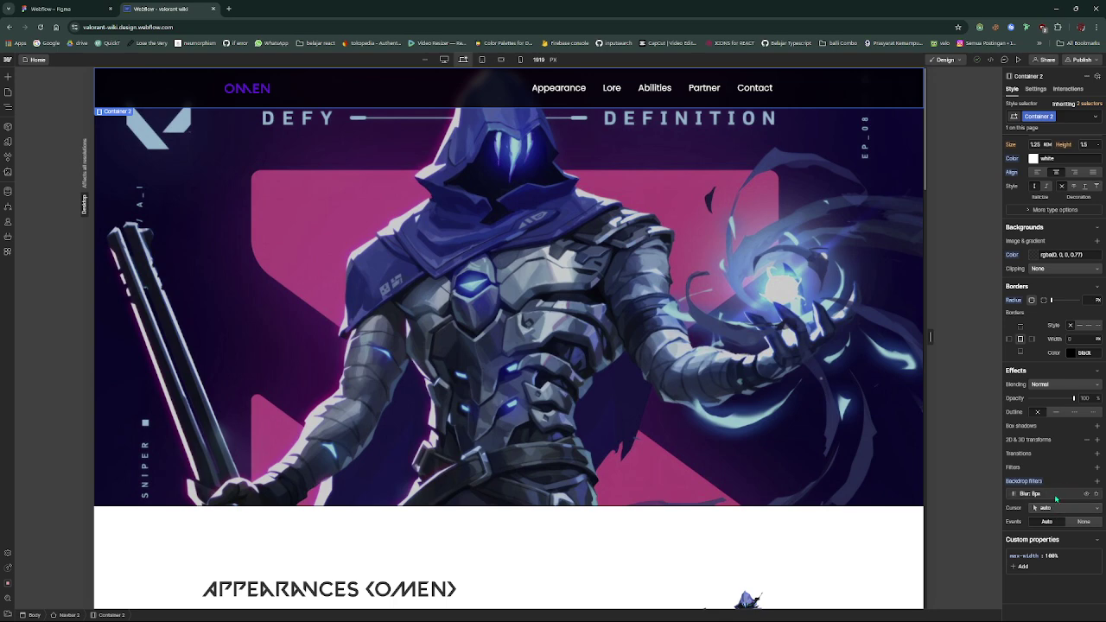
Add a second Blur backdrop filter to the navbar's container, then remove it
click(1096, 481)
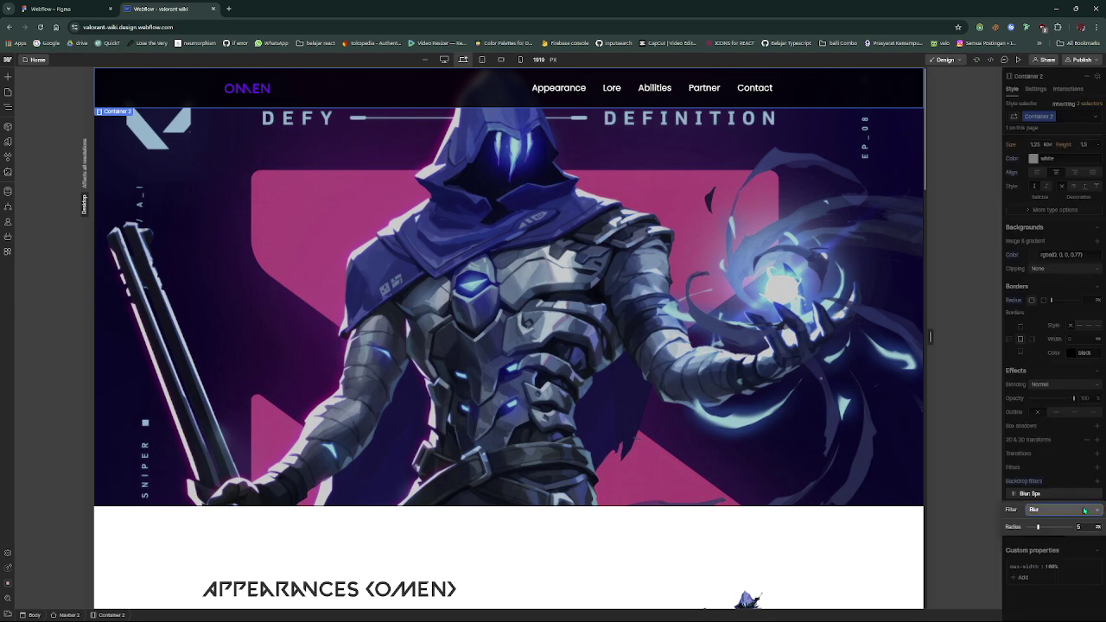
click(1070, 484)
mouse_move(1062, 495)
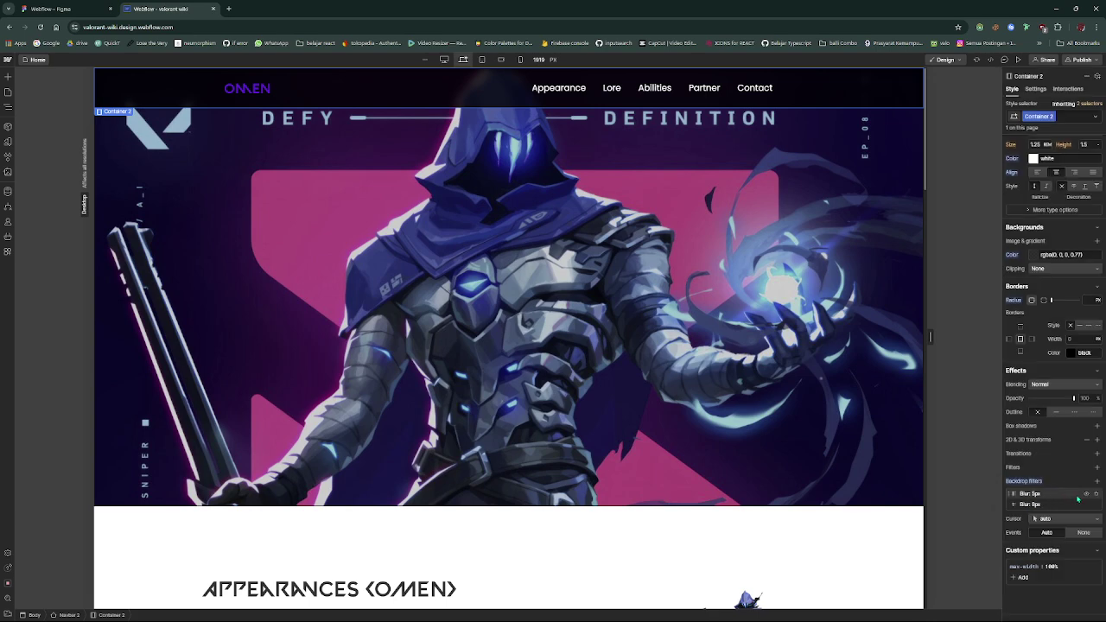
click(1097, 494)
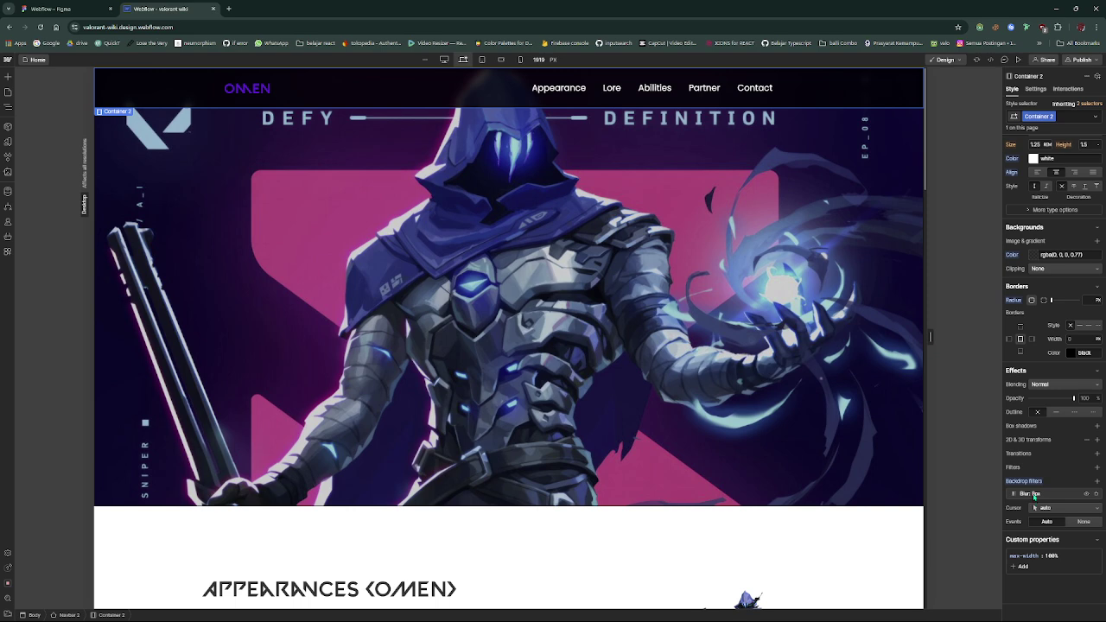
Set the font size of the OMEN logo heading in the navbar to 40 px
scroll(1036, 488, up, 2)
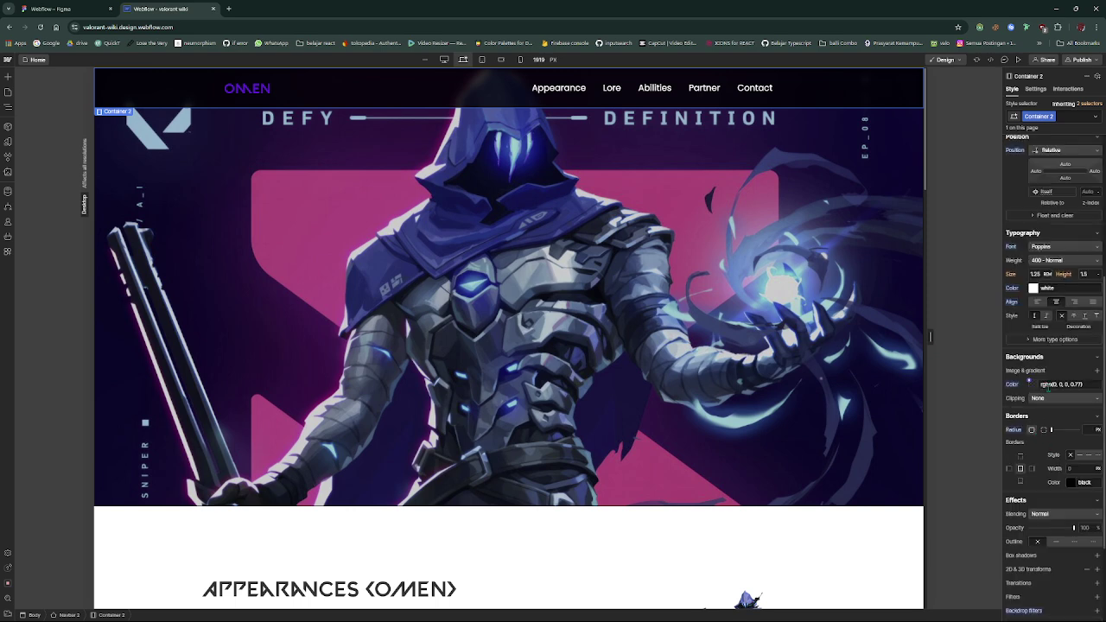
scroll(1047, 380, up, 2)
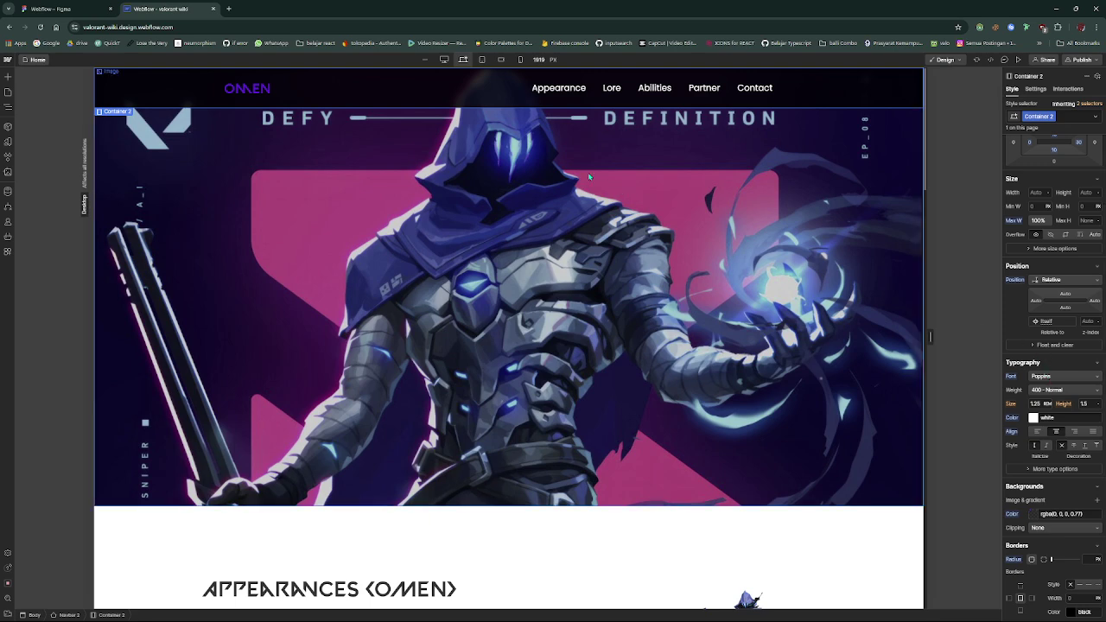
click(252, 85)
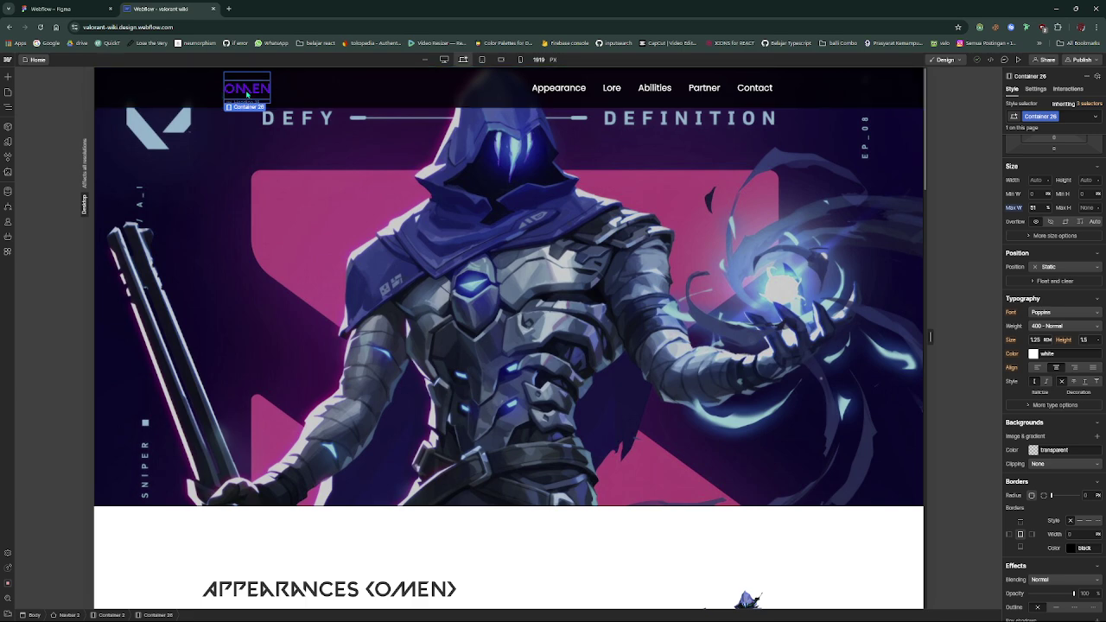
click(248, 92)
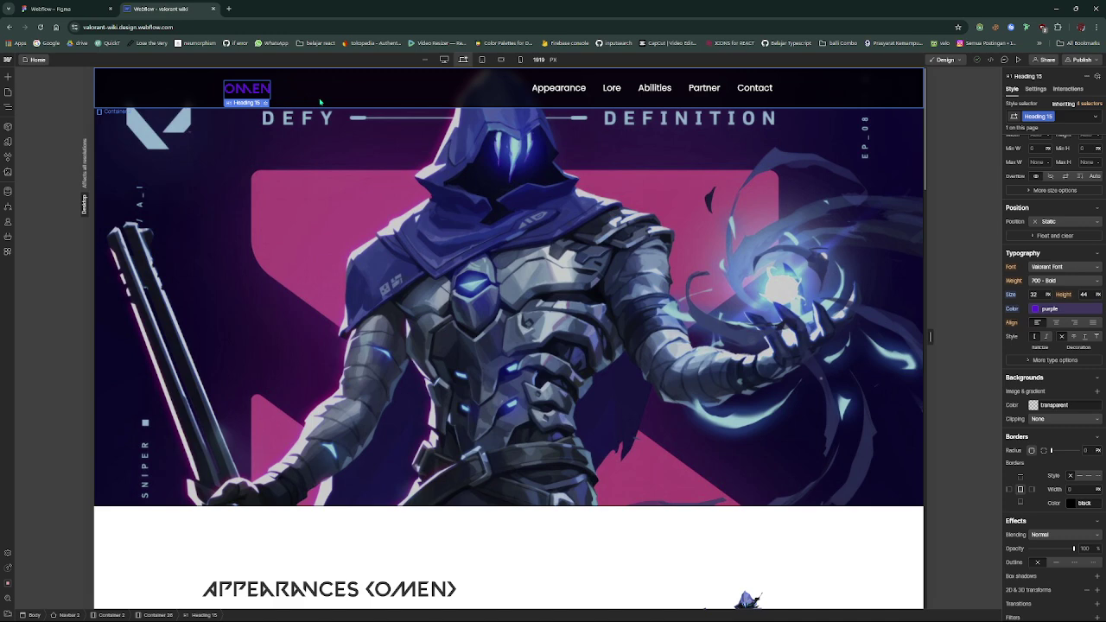
click(1033, 294)
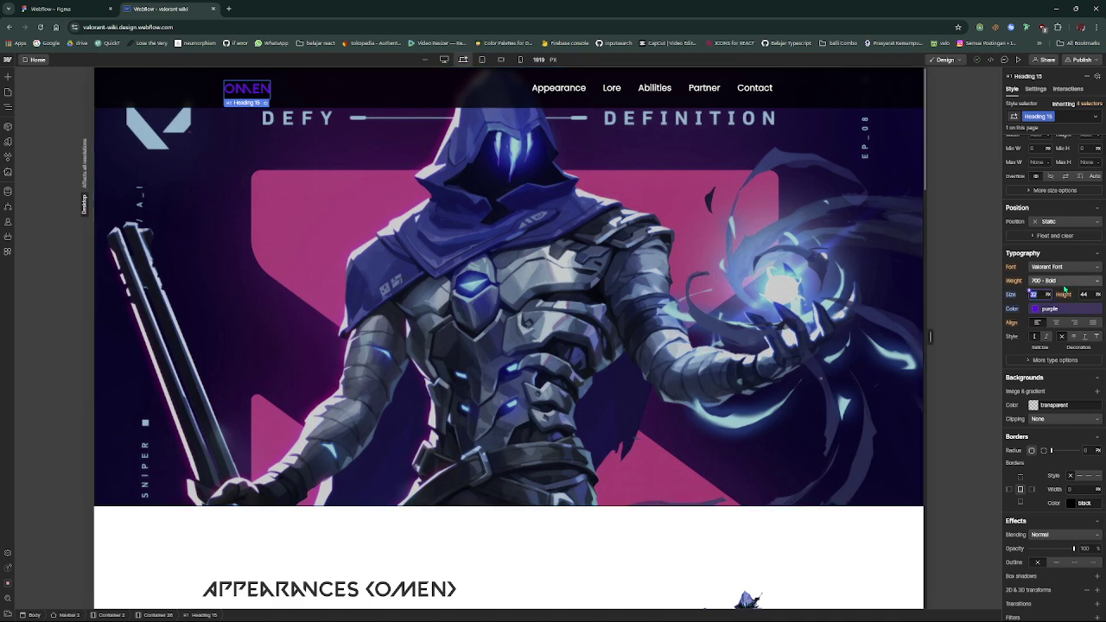
text(40)
key(Return)
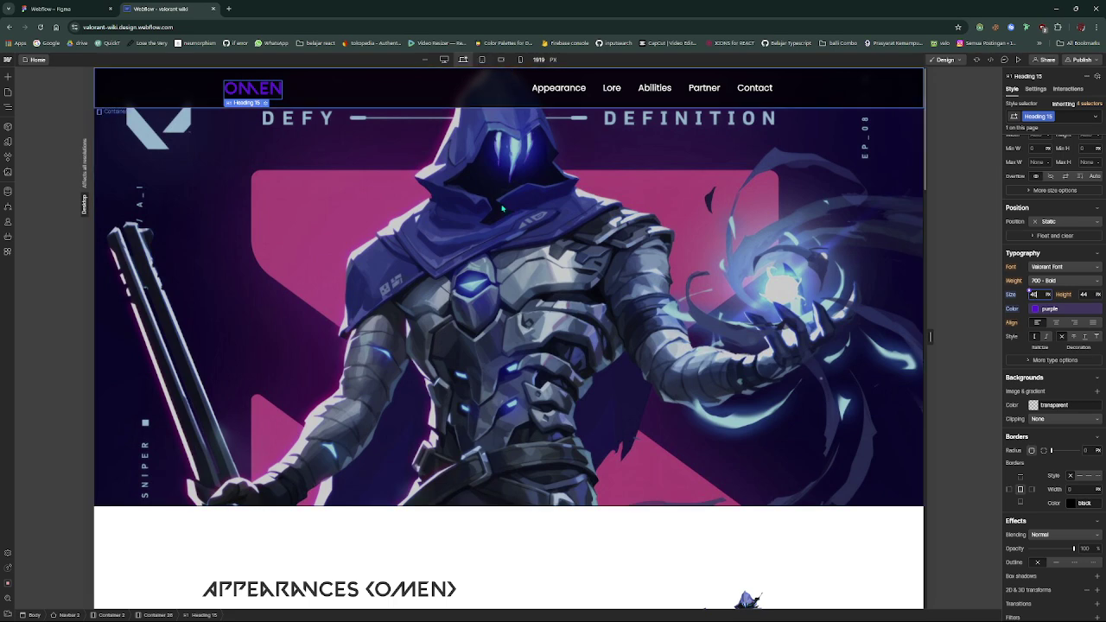
click(502, 208)
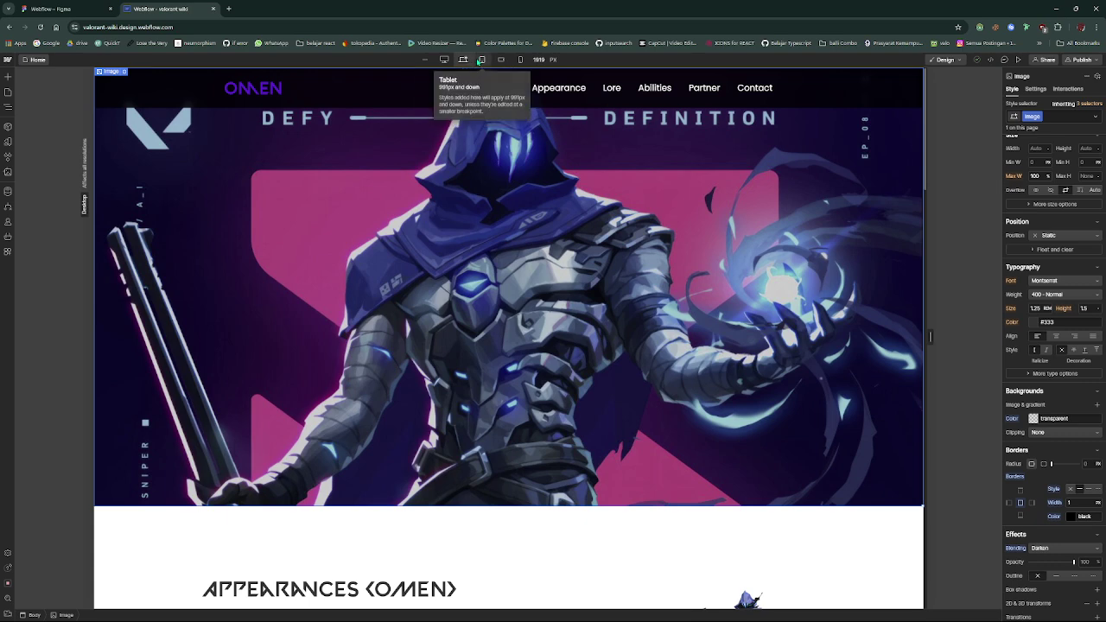
Select the logo's container and the hero image, and look over the page from the hero to the Appearances section
click(275, 102)
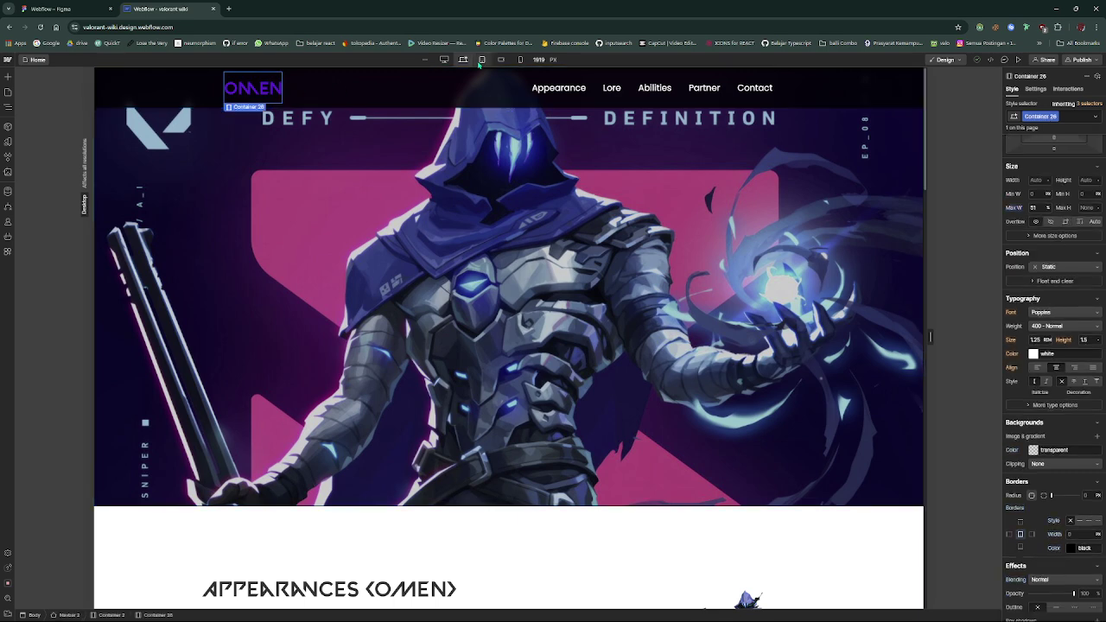
click(871, 135)
click(907, 233)
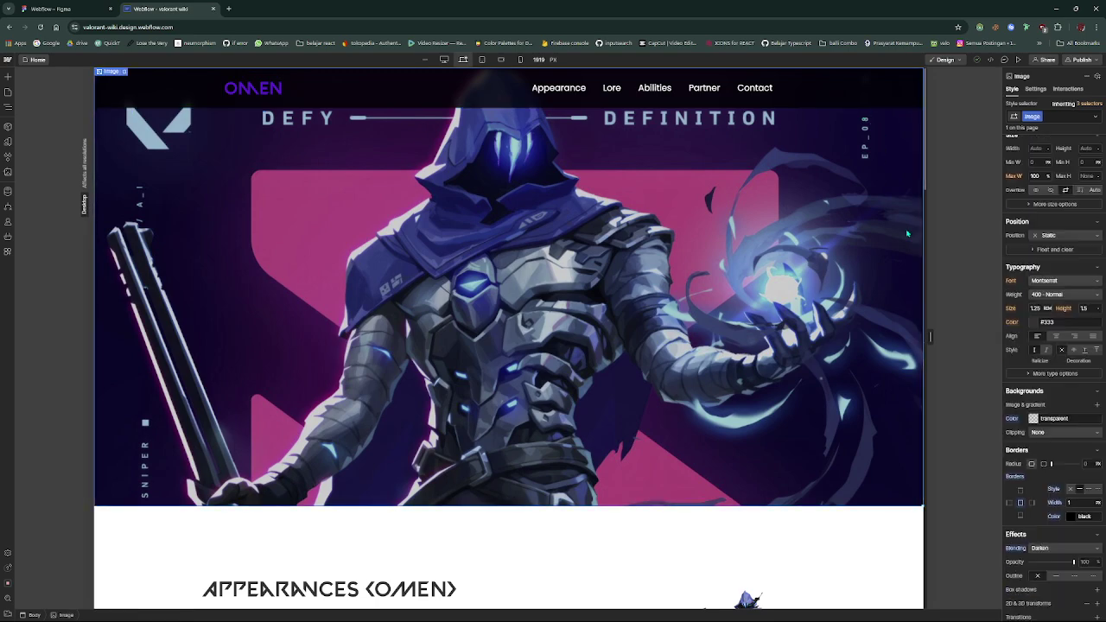
scroll(912, 285, down, 3)
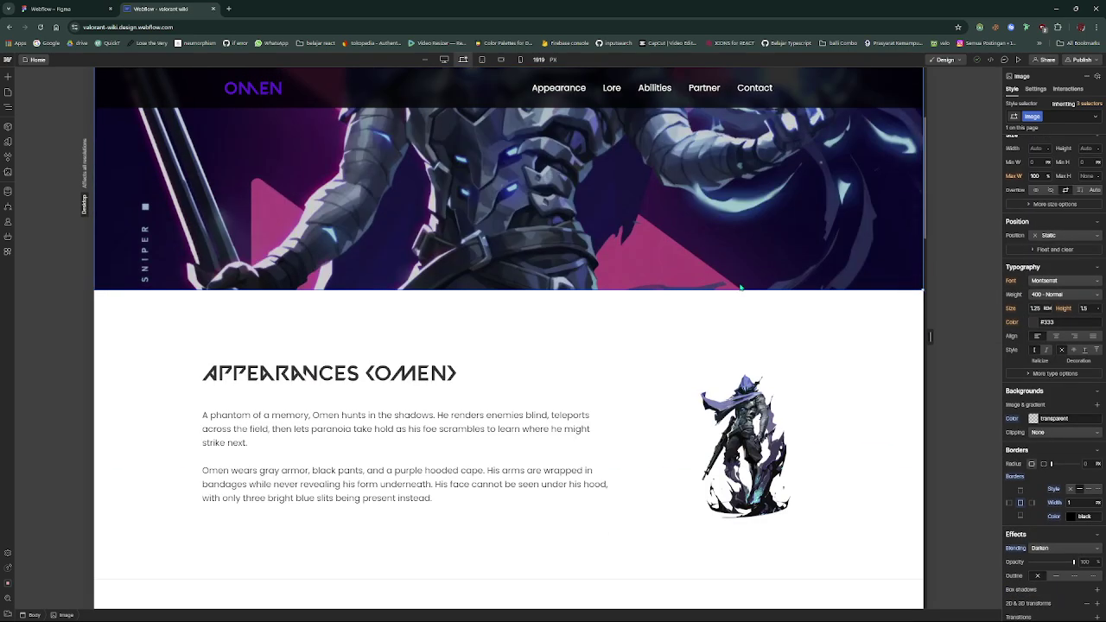
scroll(740, 288, up, 3)
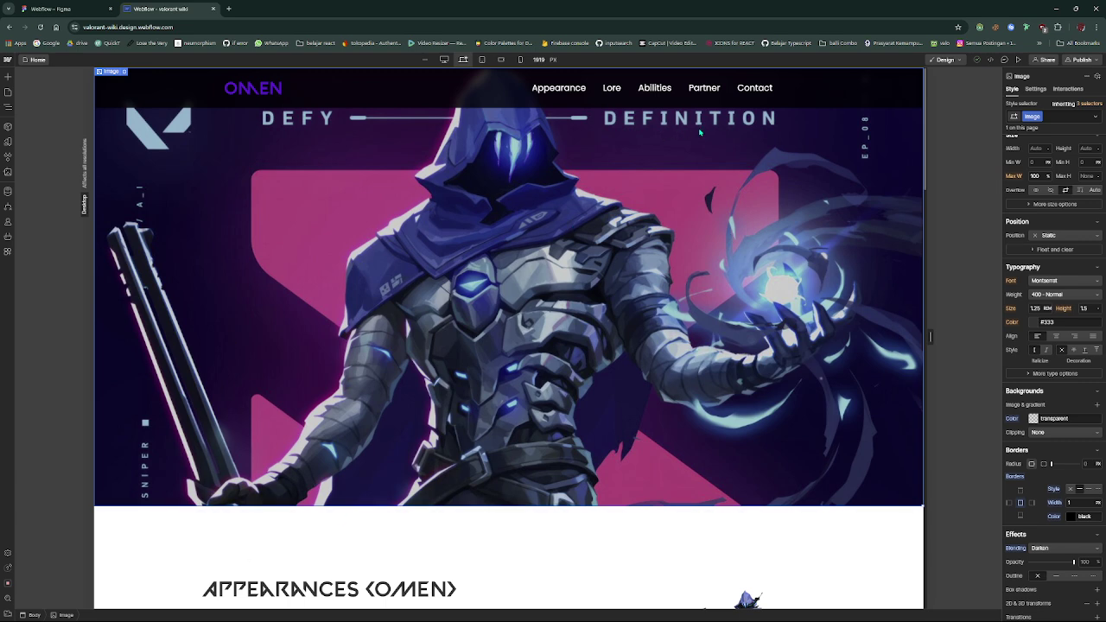
Select the navbar's container and examine its layout, spacing, size and typography settings
scroll(695, 128, down, 1)
click(652, 109)
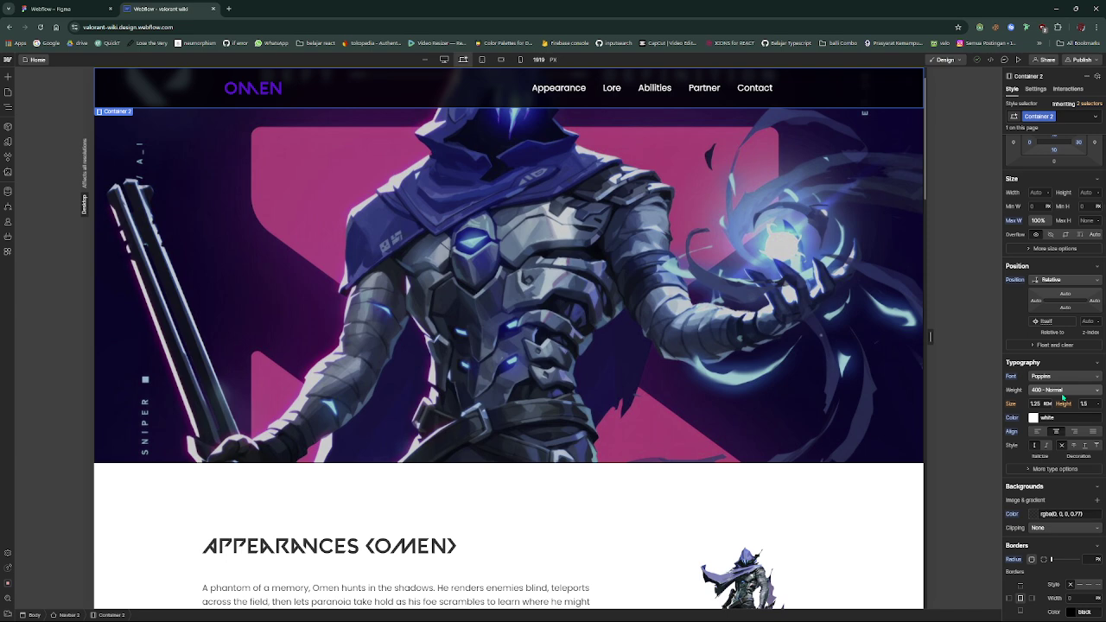
scroll(766, 370, up, 1)
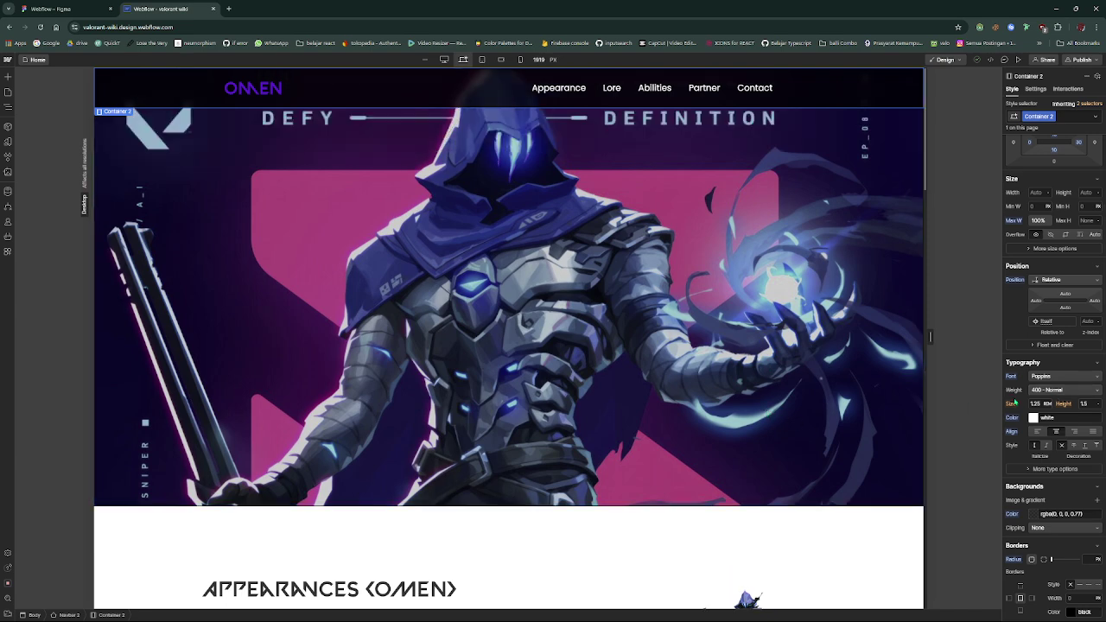
scroll(1049, 393, down, 2)
scroll(1054, 393, up, 4)
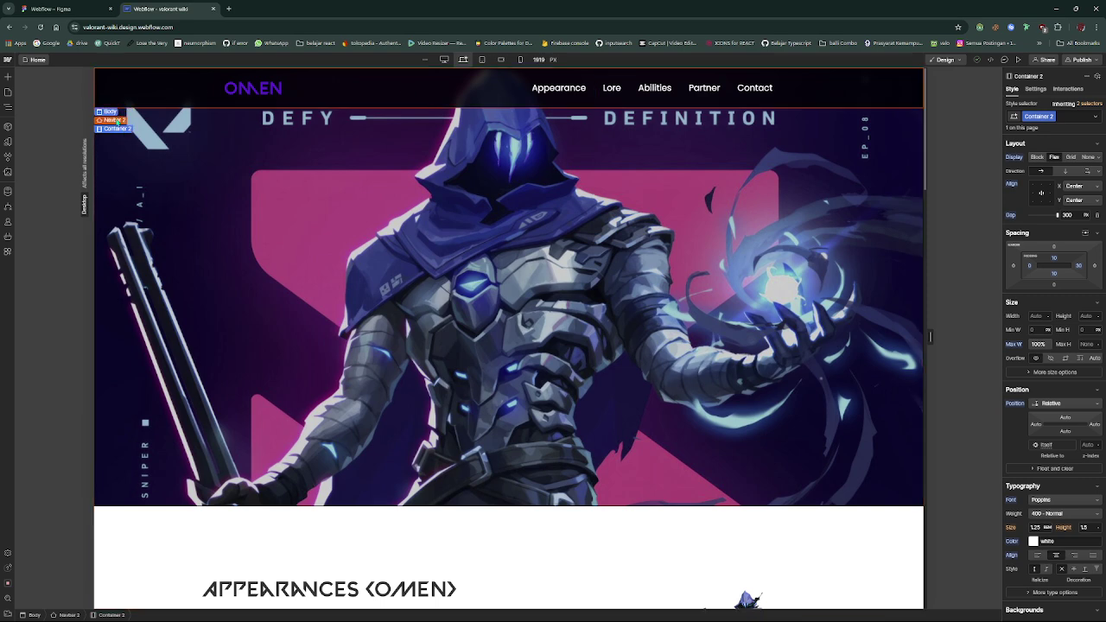
Select the whole navbar, choose Fixed as its position, and check how it behaves down to the Lore section and back
click(115, 120)
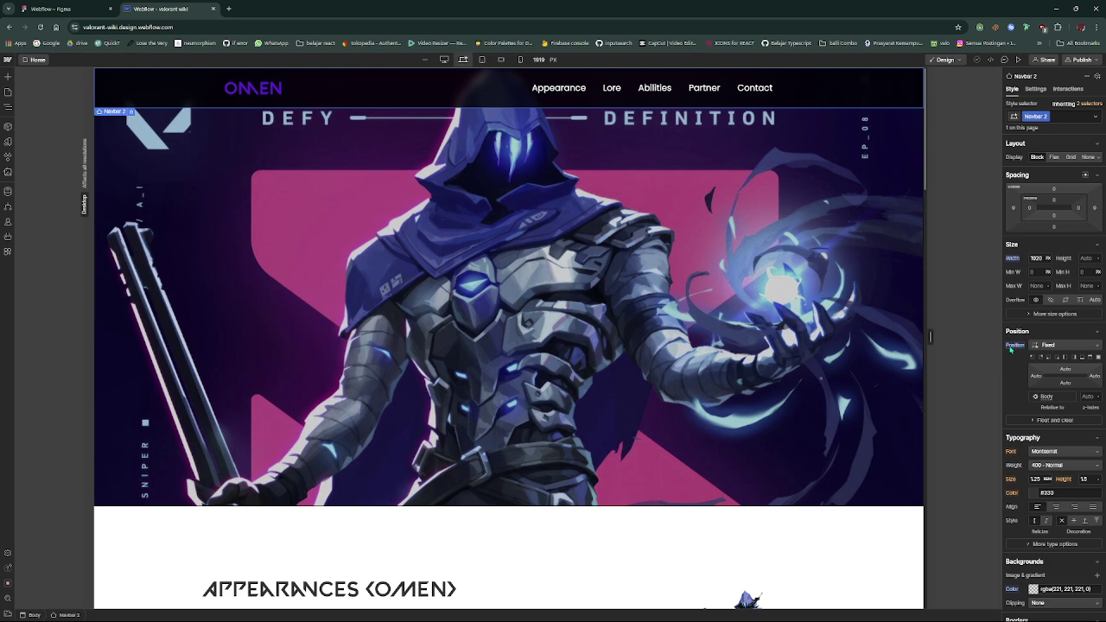
click(1062, 345)
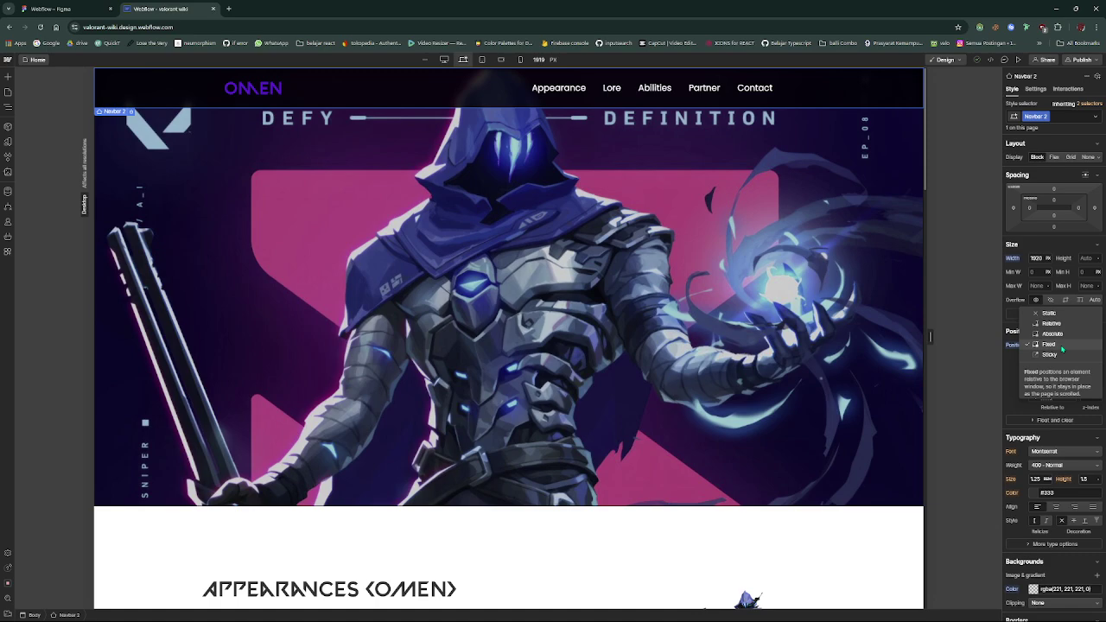
click(1062, 348)
scroll(614, 251, down, 2)
scroll(609, 249, up, 2)
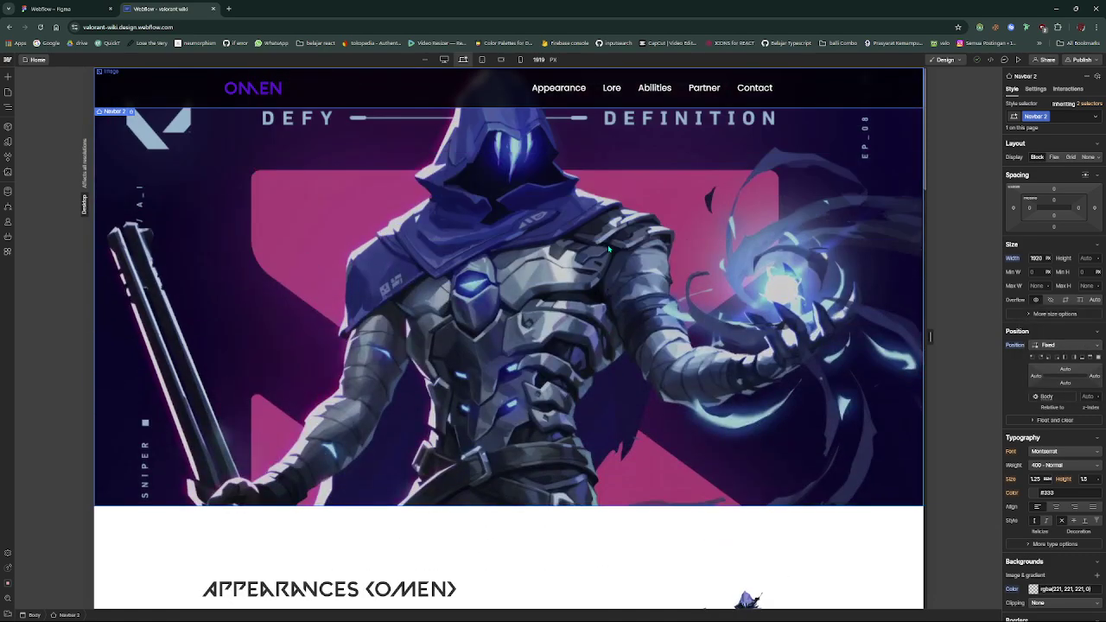
scroll(592, 229, down, 10)
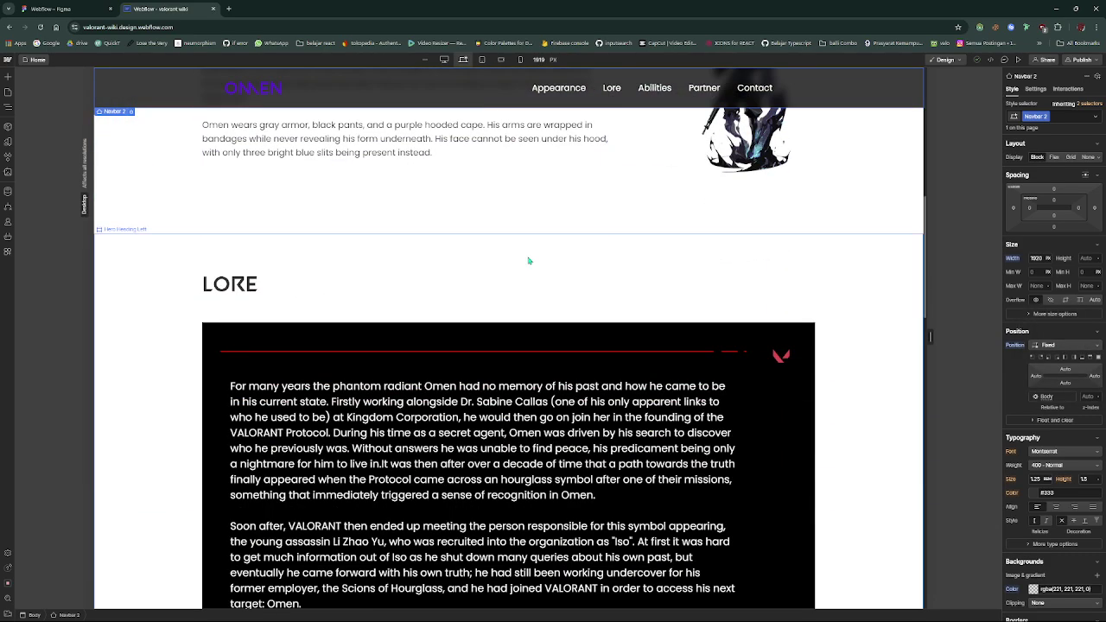
scroll(525, 259, up, 10)
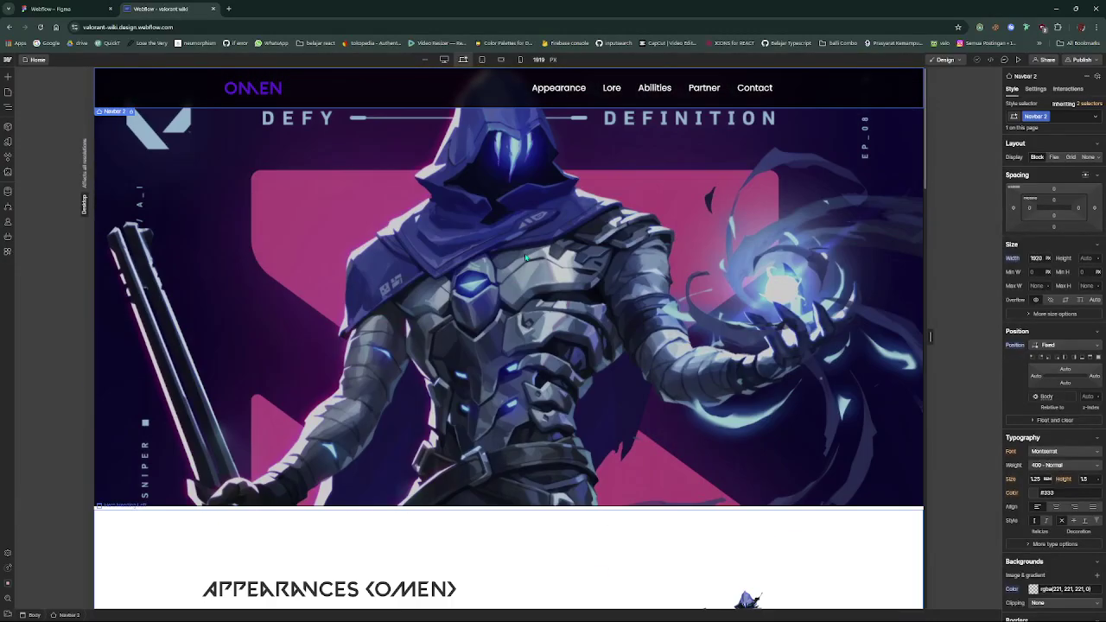
Select the navbar's Appearance, Partner and Contact links in turn and examine their style settings
click(550, 91)
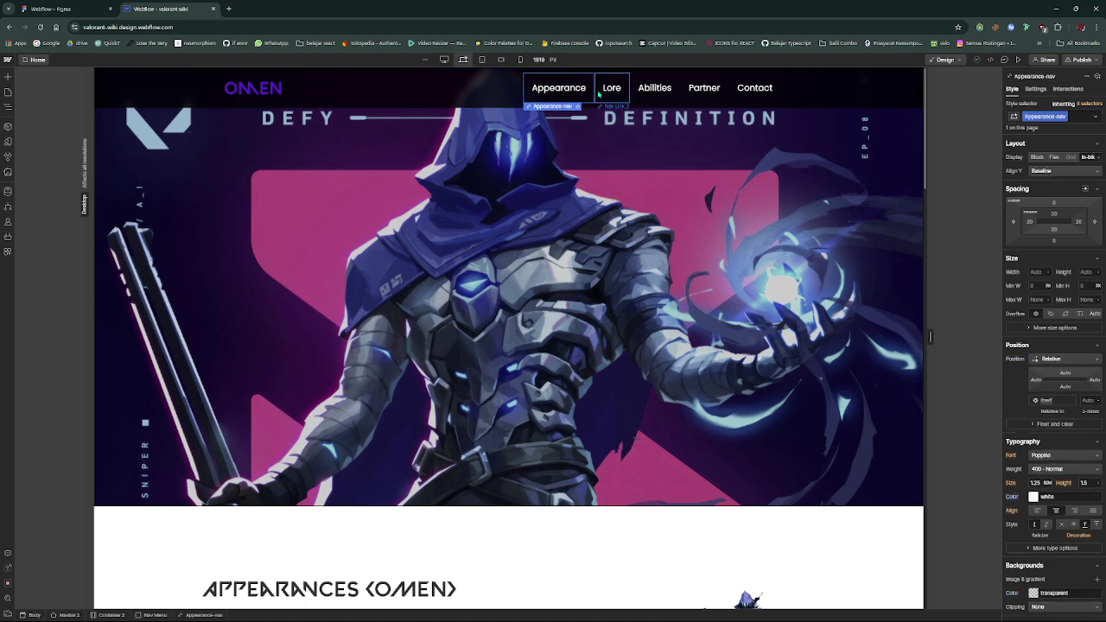
click(718, 93)
click(769, 96)
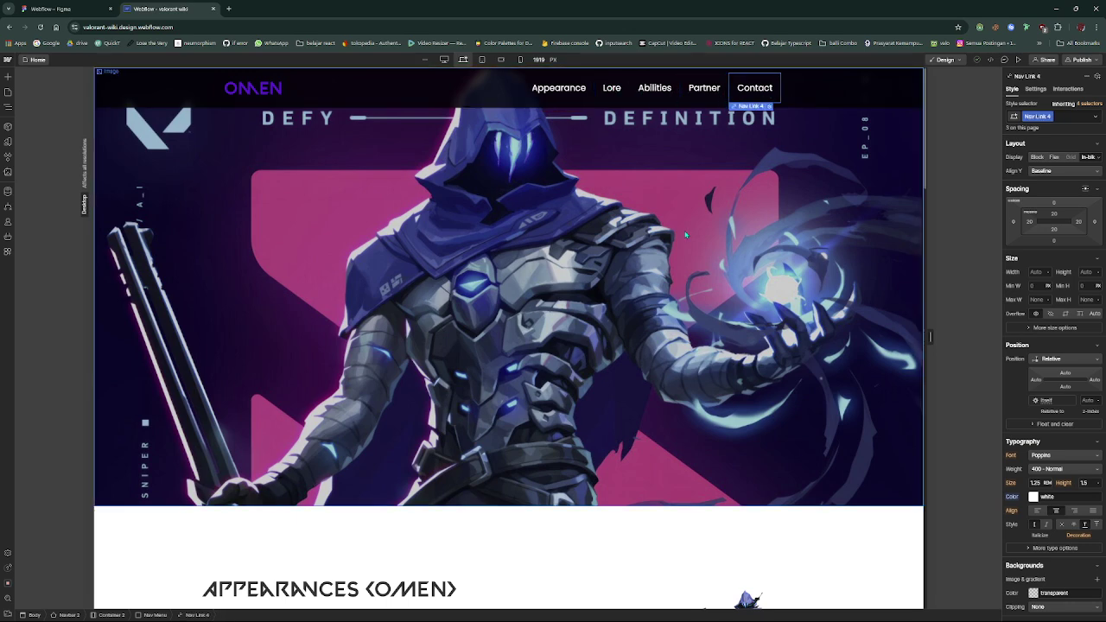
Select the Appearances section and the hero image above it, and examine the layout and style settings of each
scroll(741, 102, down, 1)
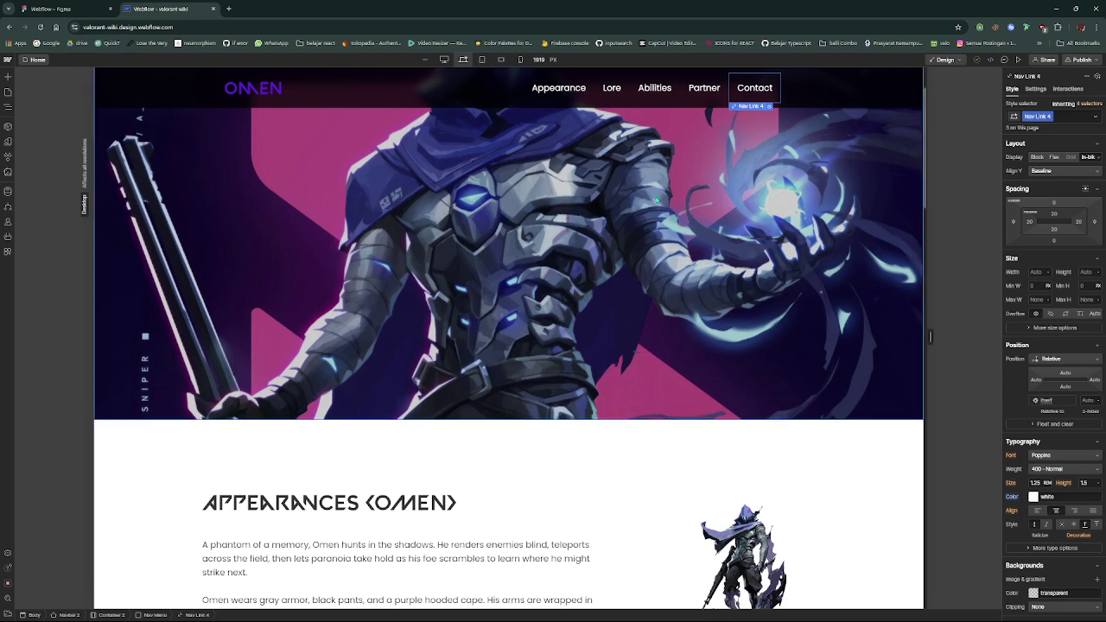
scroll(416, 325, down, 4)
scroll(417, 324, down, 1)
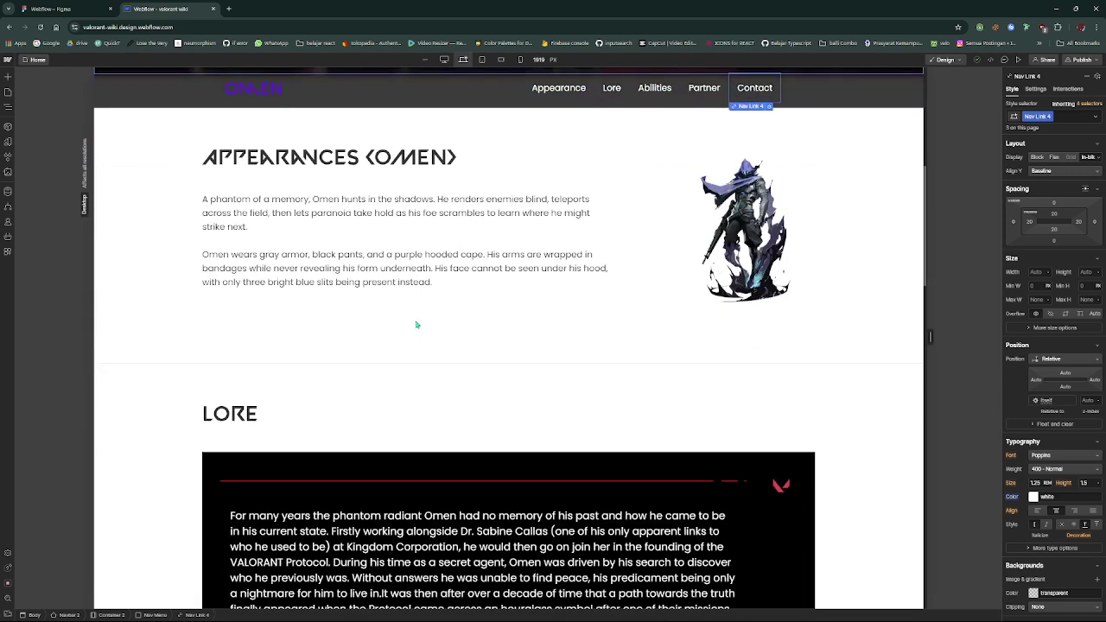
click(415, 326)
scroll(388, 321, up, 3)
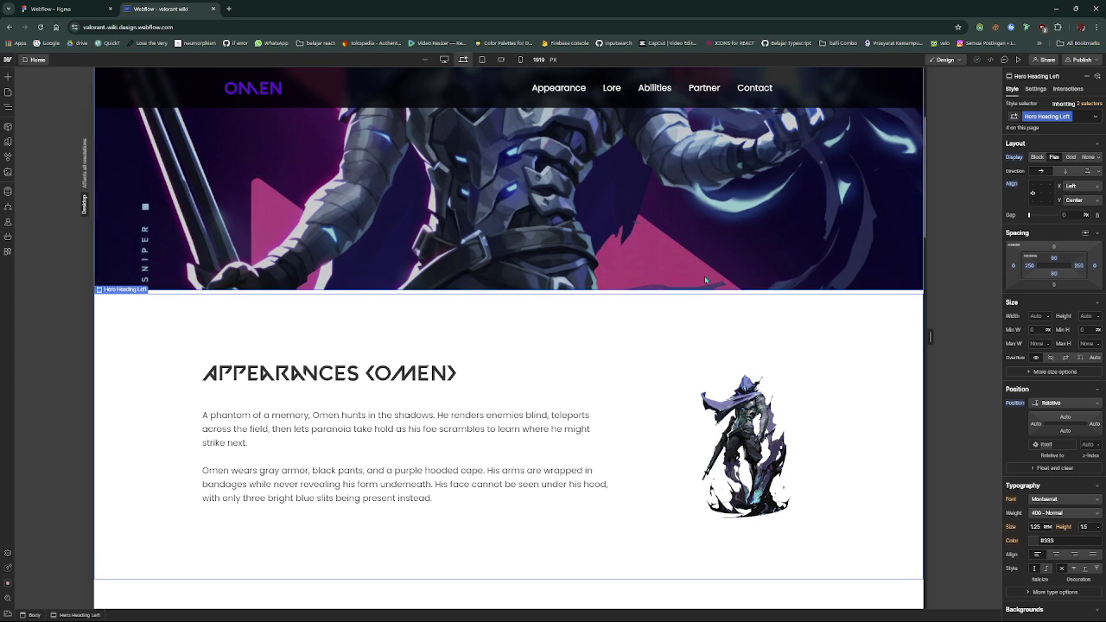
click(706, 287)
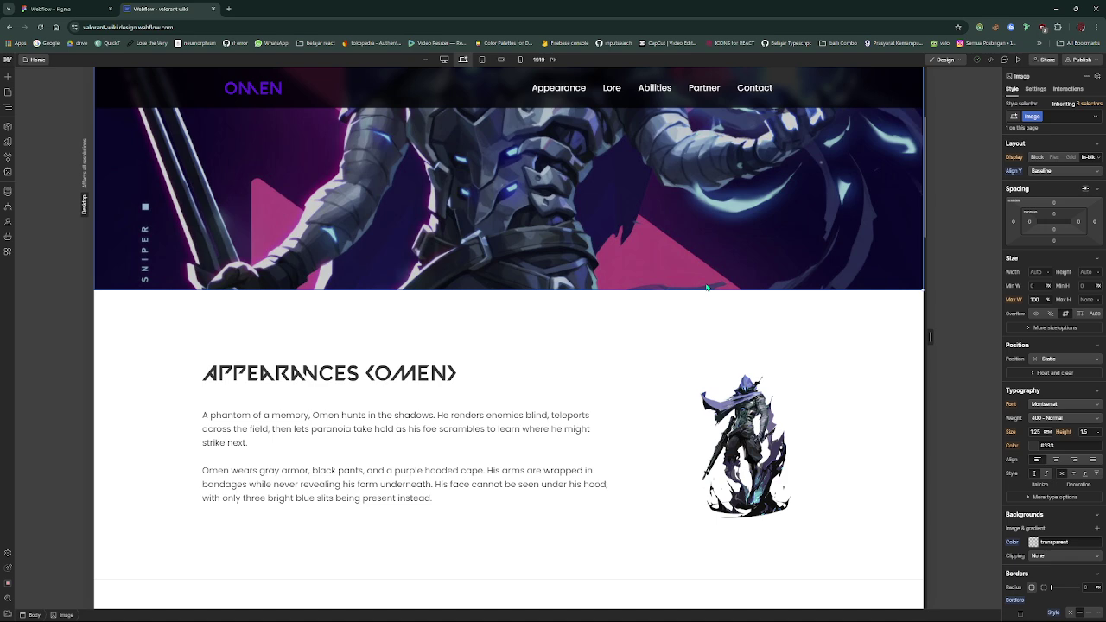
Examine the style settings of the Appearances heading, the text block around it and the enclosing section
scroll(289, 359, down, 1)
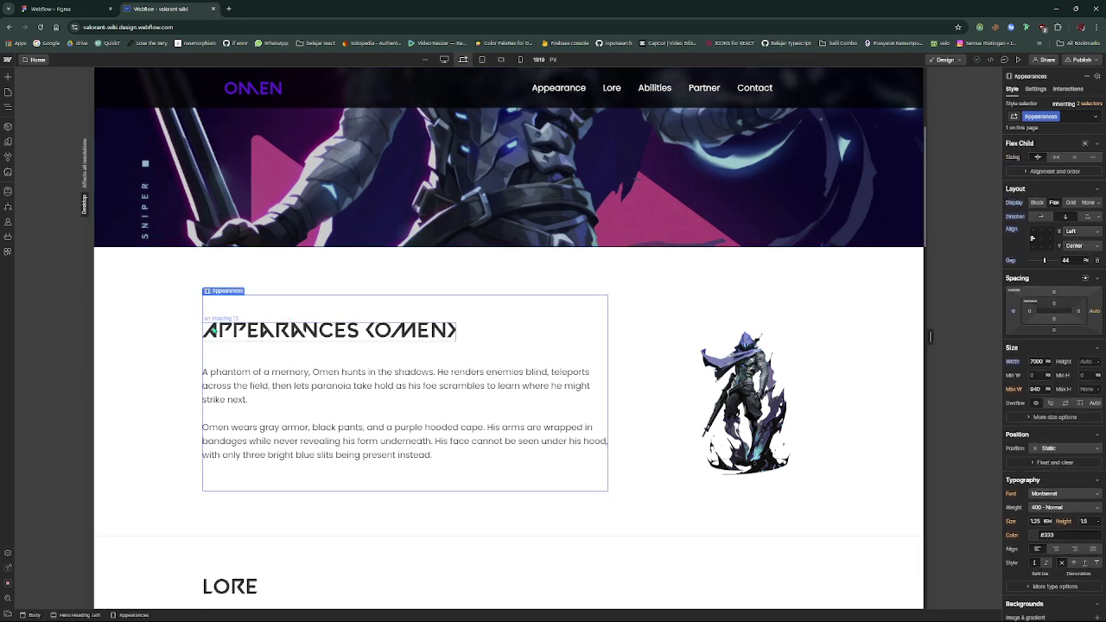
click(219, 335)
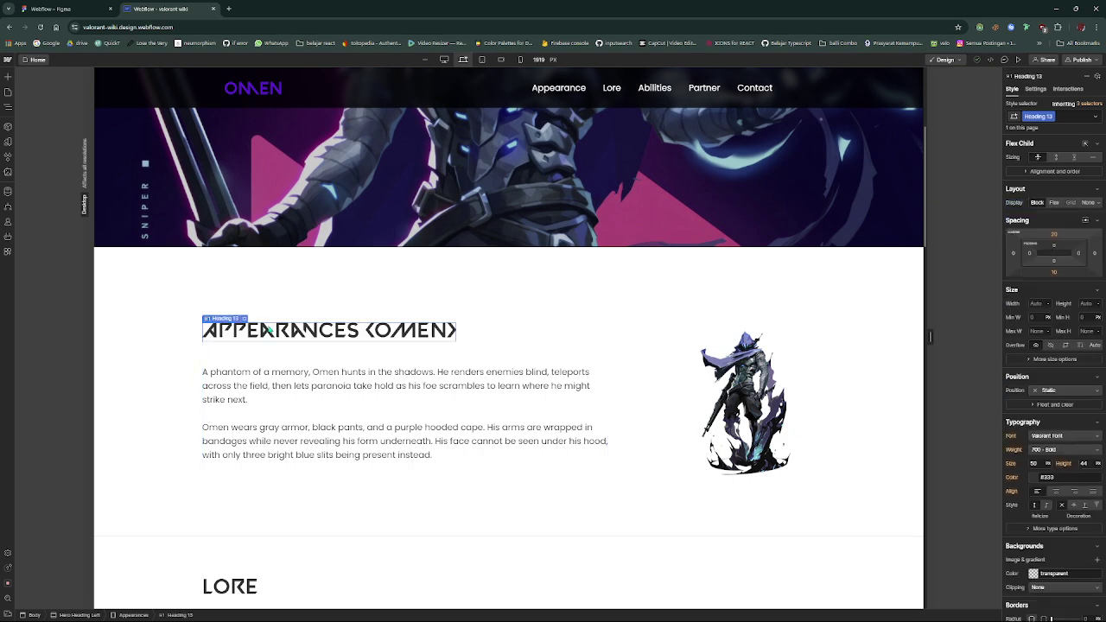
click(496, 308)
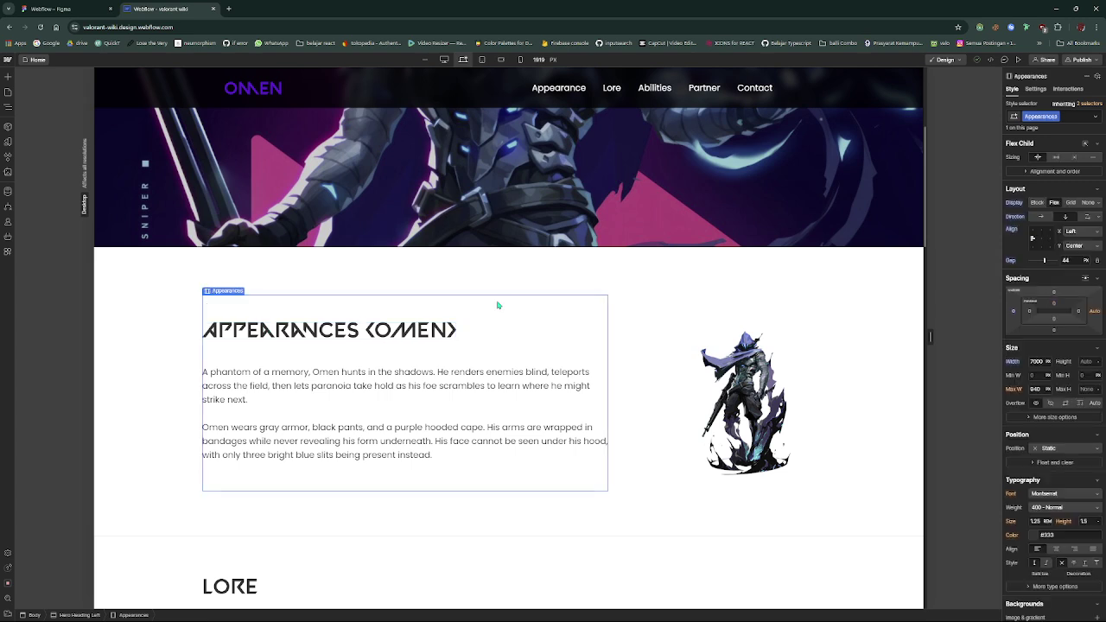
click(486, 285)
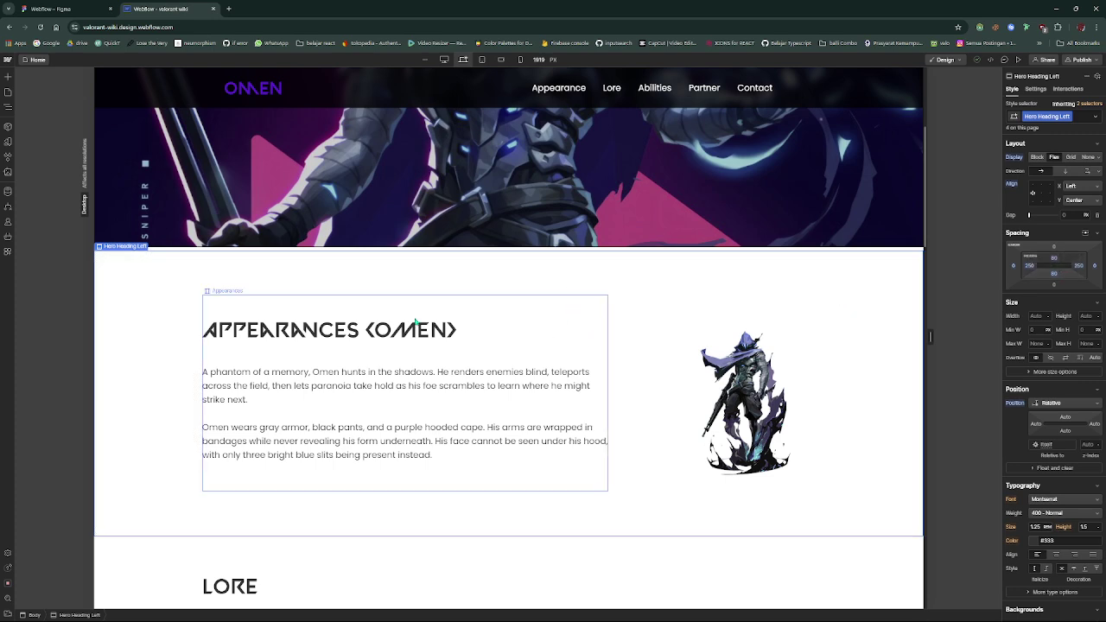
Try inserting a Container element into the Appearances section, and undo the insertion
click(226, 293)
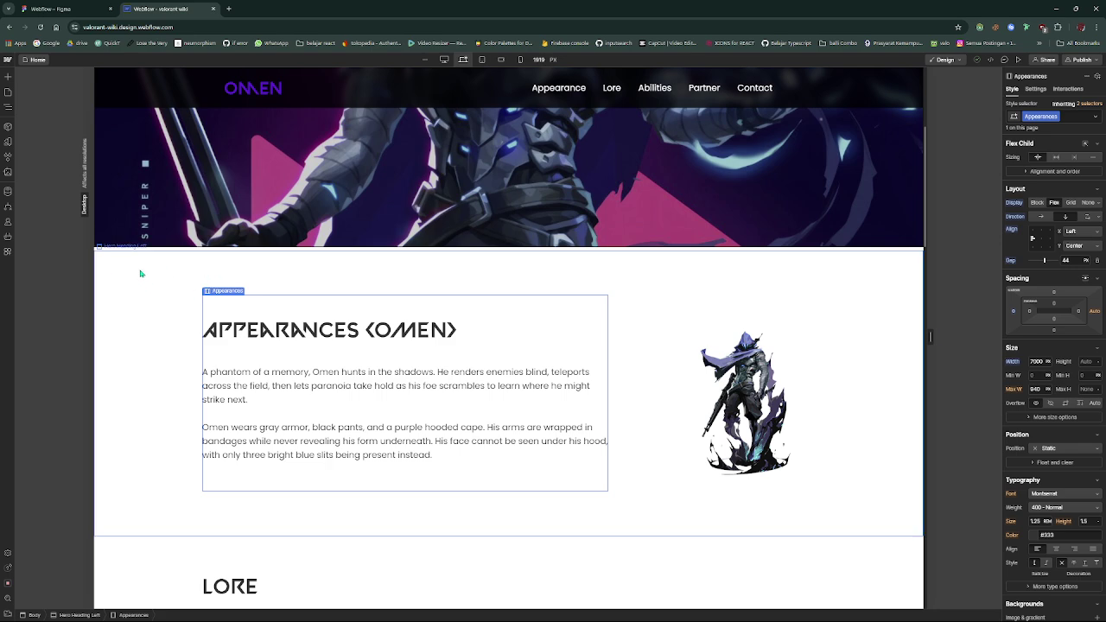
key(ctrl+k)
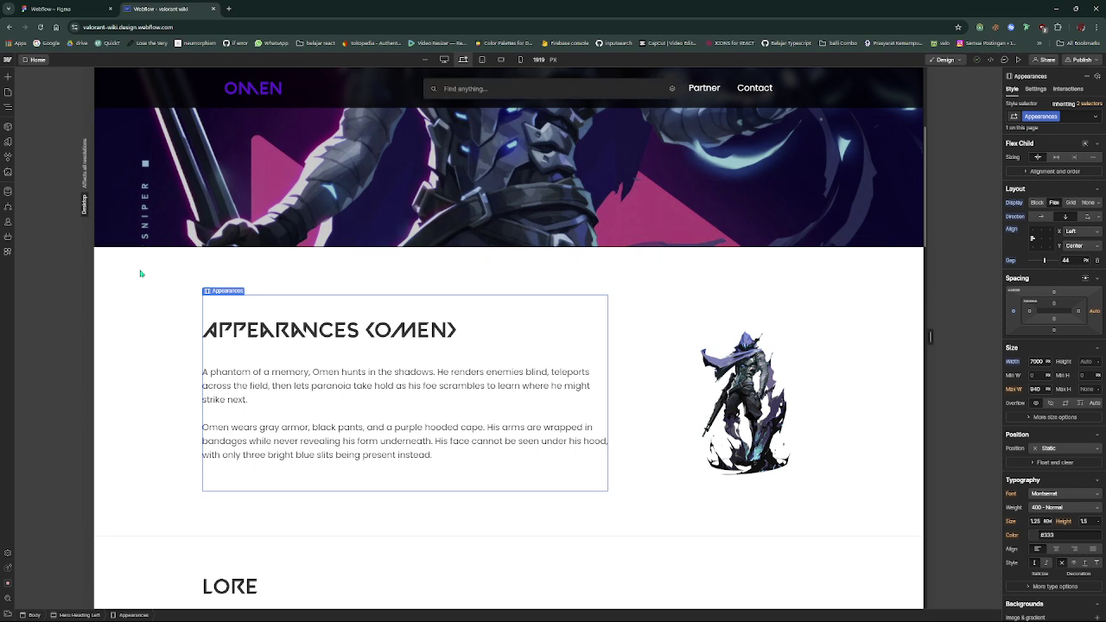
text(contain)
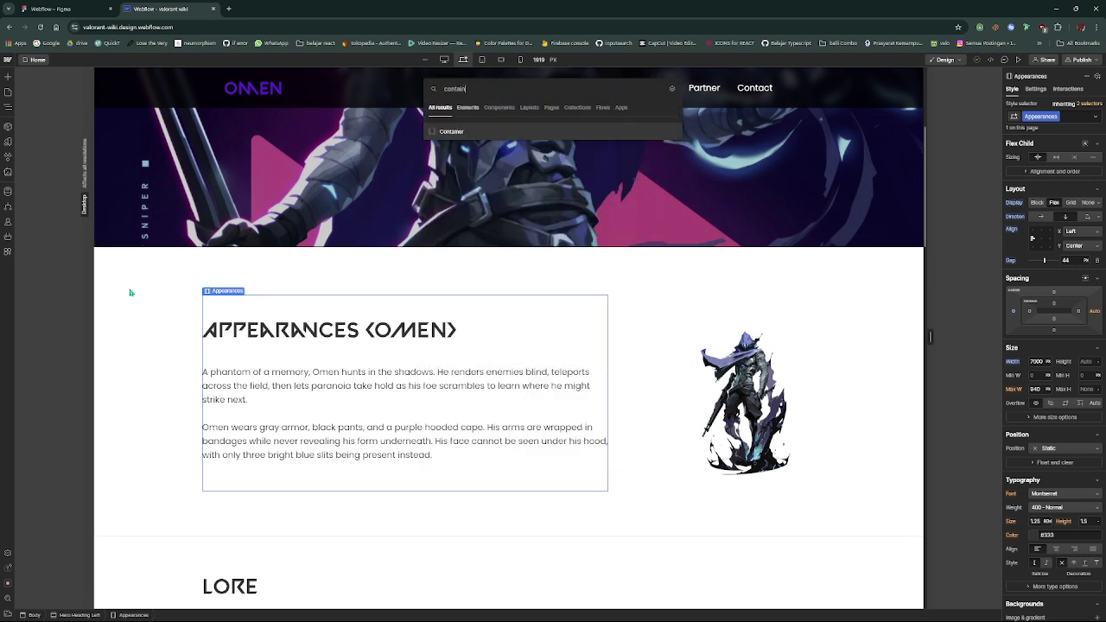
text(er)
drag(483, 134, 385, 308)
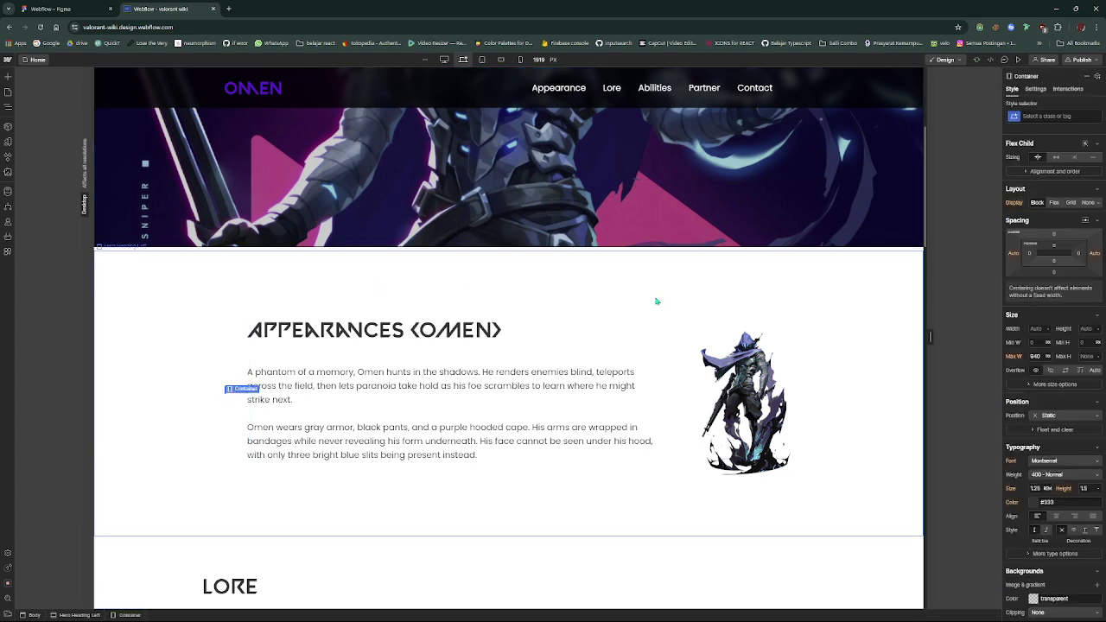
key(ctrl+z)
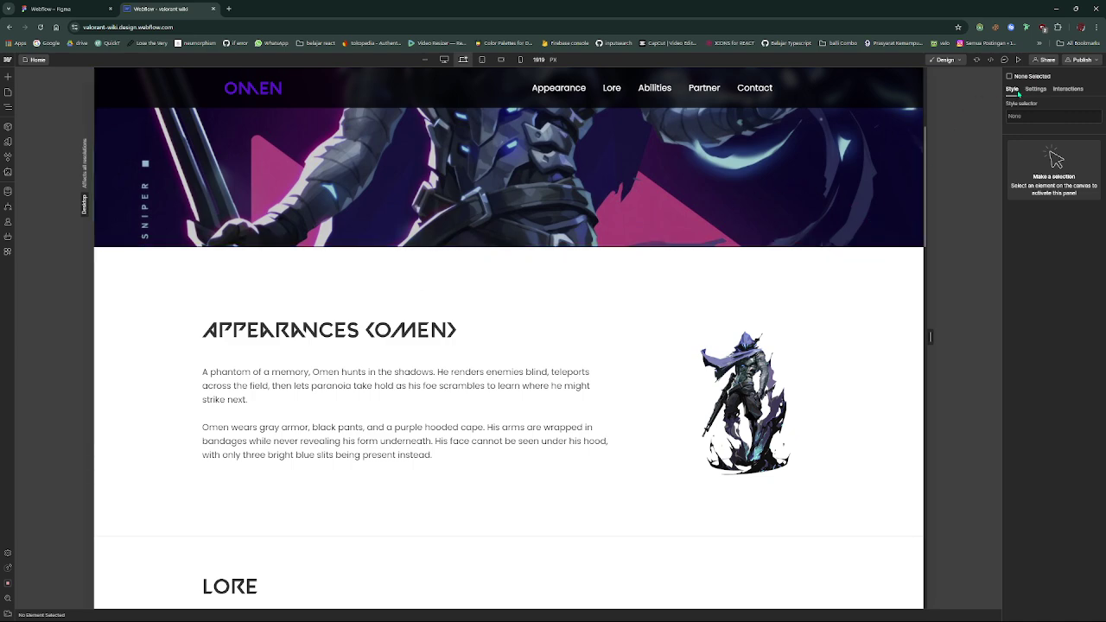
Select the Appearances text block and its heading text, and examine the block's size, typography, background, border and effects settings
click(442, 302)
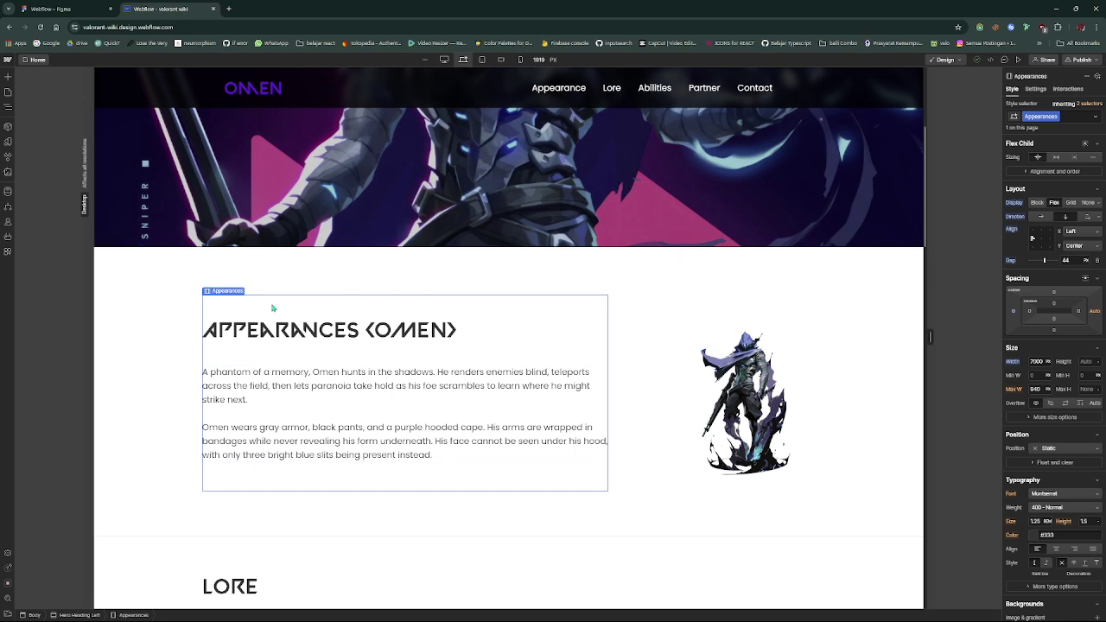
click(258, 326)
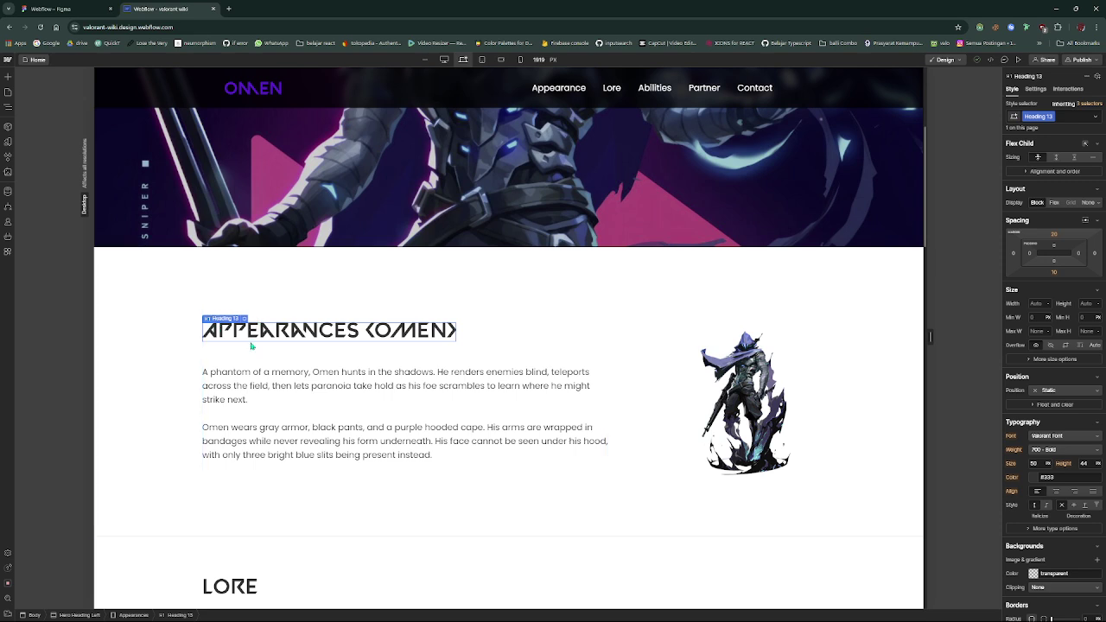
double_click(324, 337)
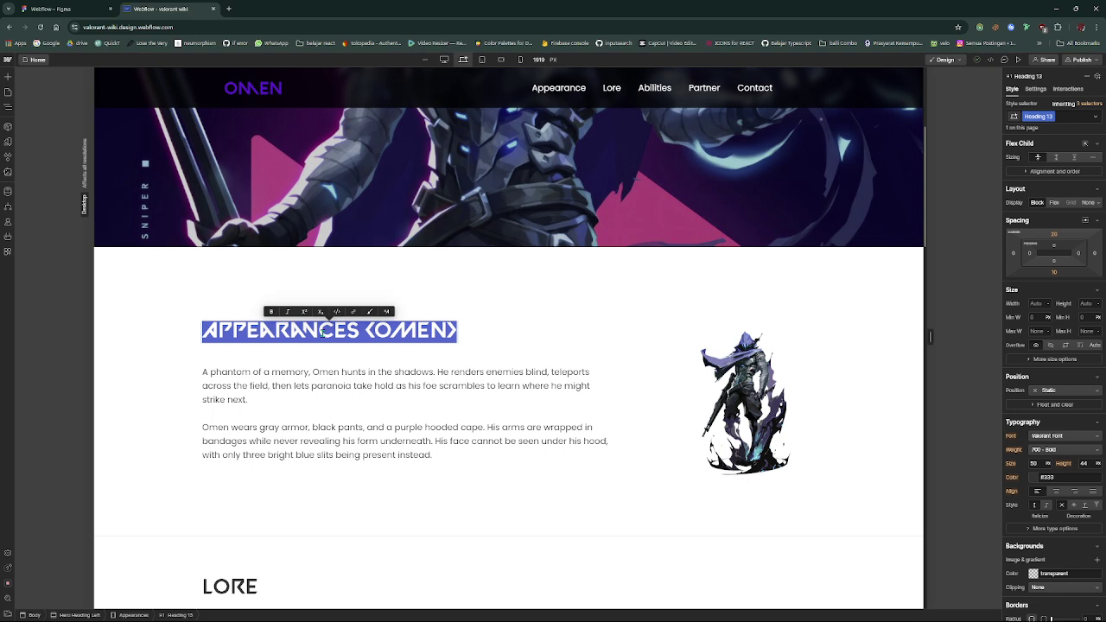
triple_click(452, 338)
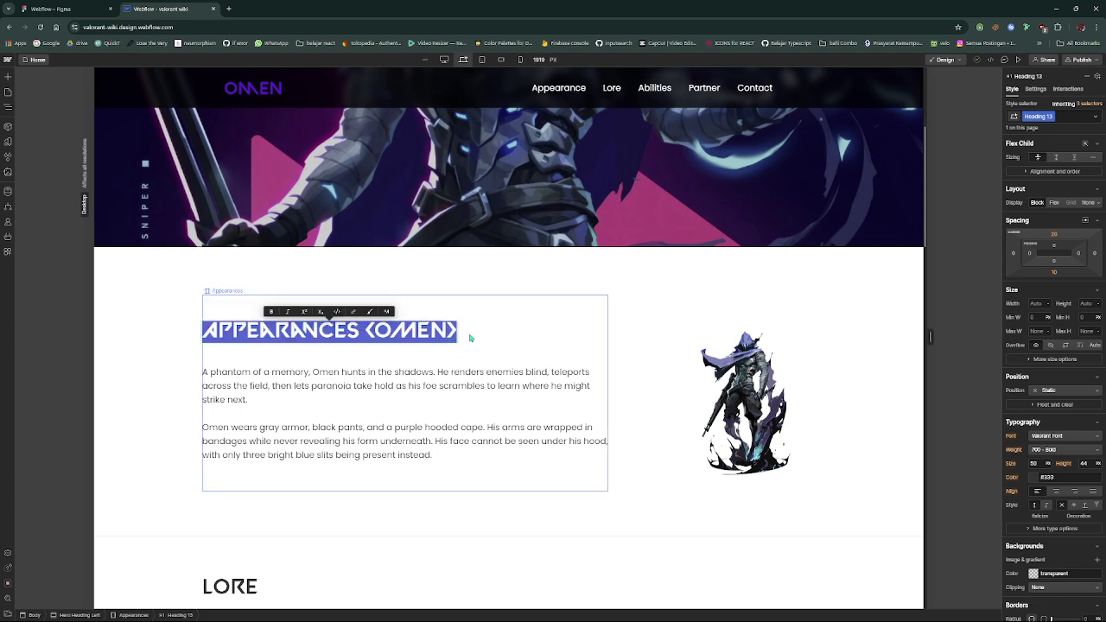
click(467, 338)
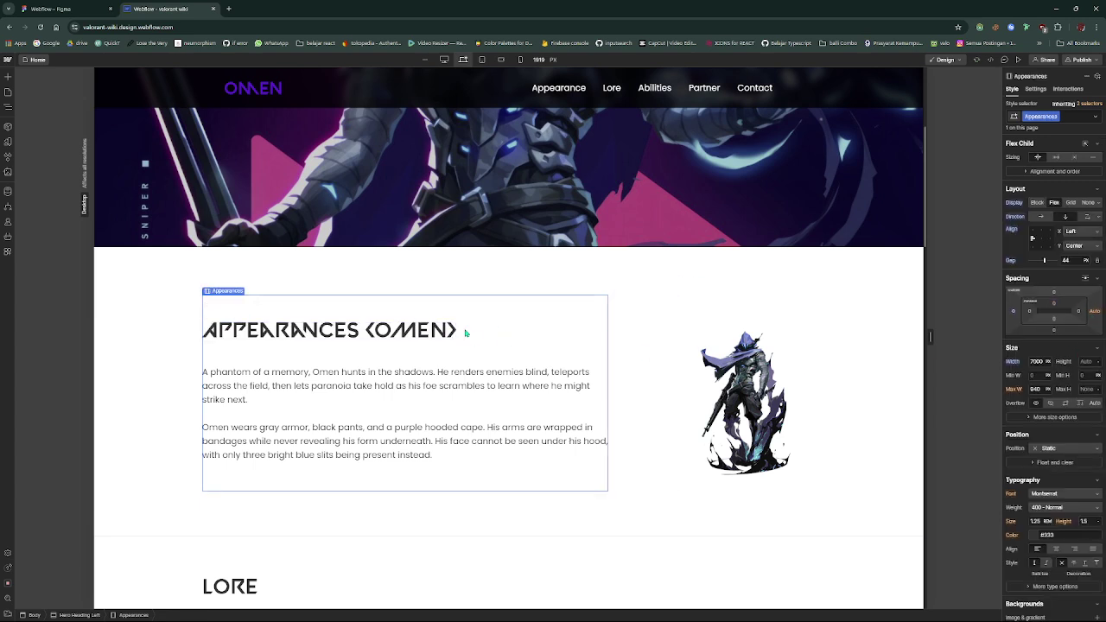
scroll(1045, 380, down, 5)
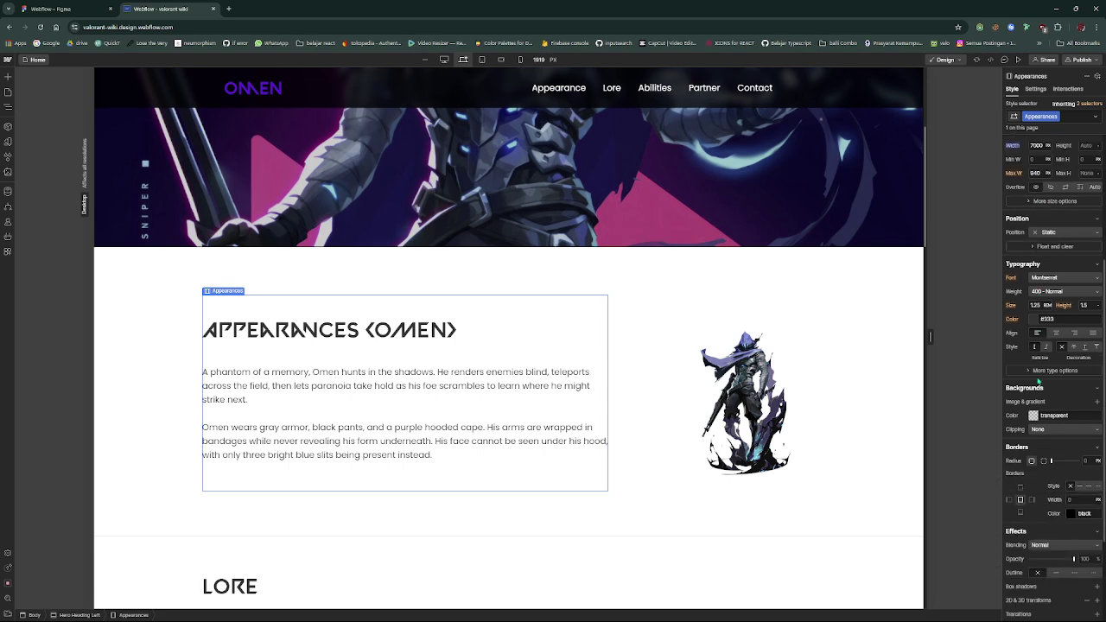
scroll(1034, 380, down, 3)
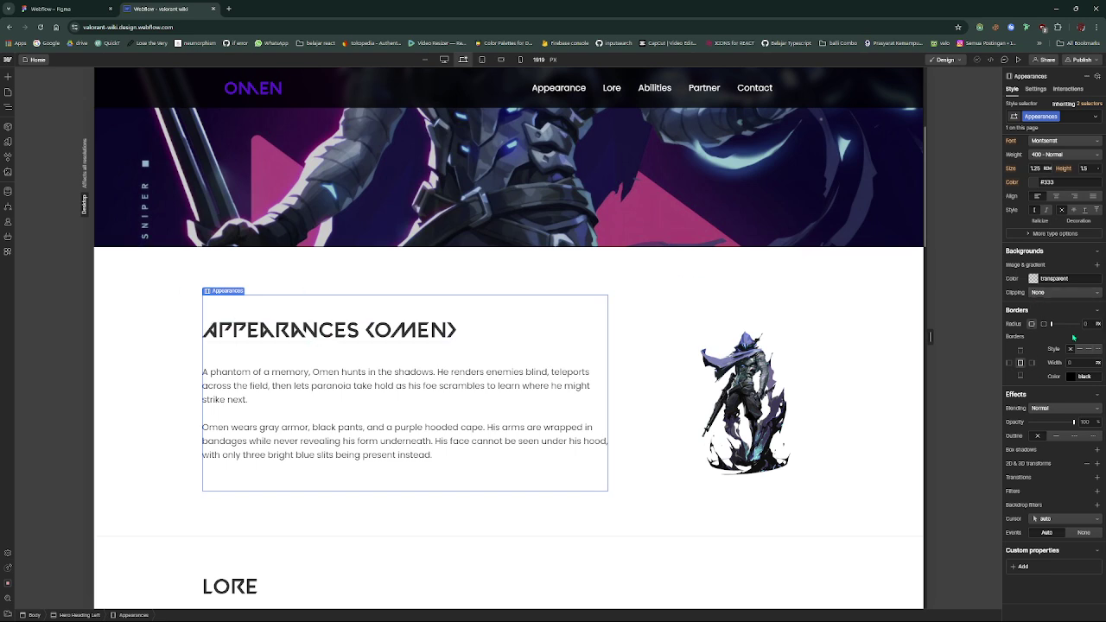
scroll(1067, 327, up, 5)
scroll(1067, 326, up, 2)
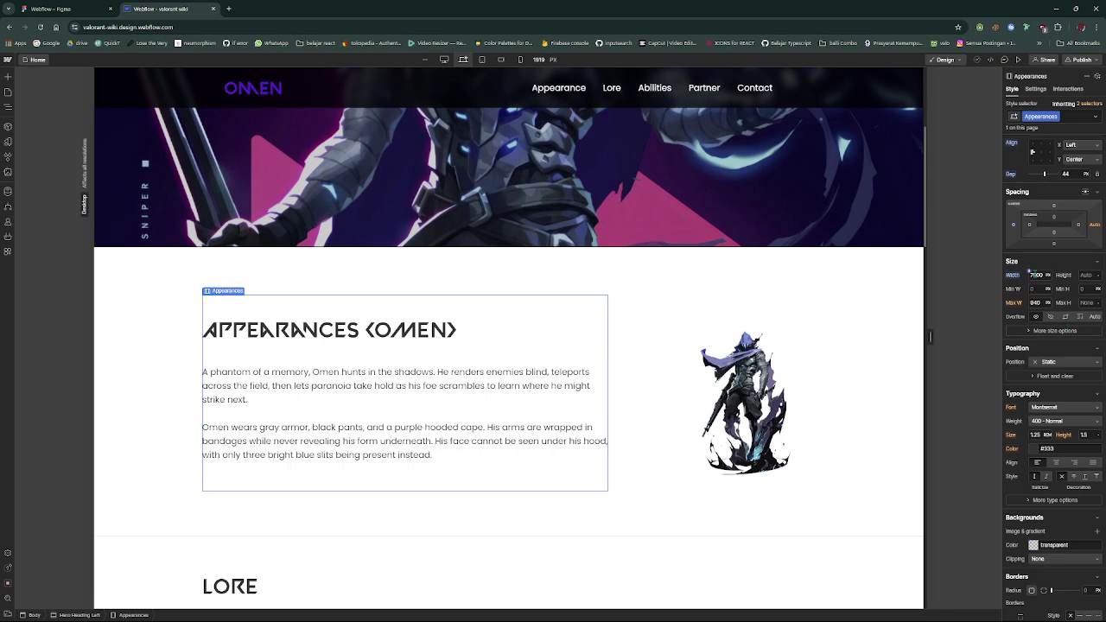
Set the width of the Appearances text block to 3000 px
click(1032, 275)
text(0)
key(Return)
key(ctrl+z)
text(4000)
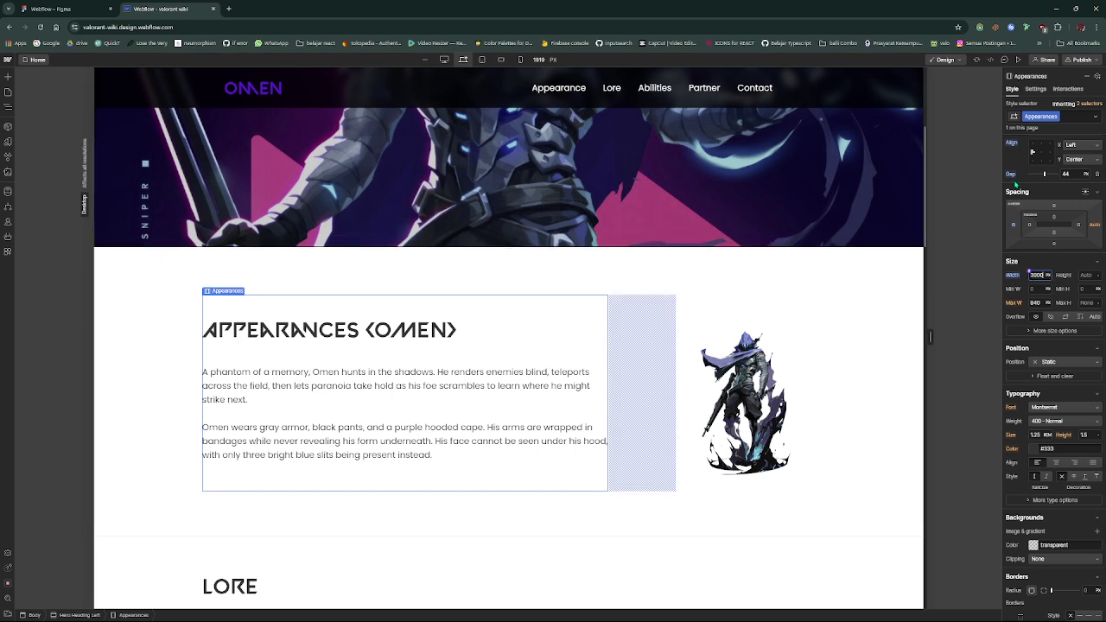
click(575, 323)
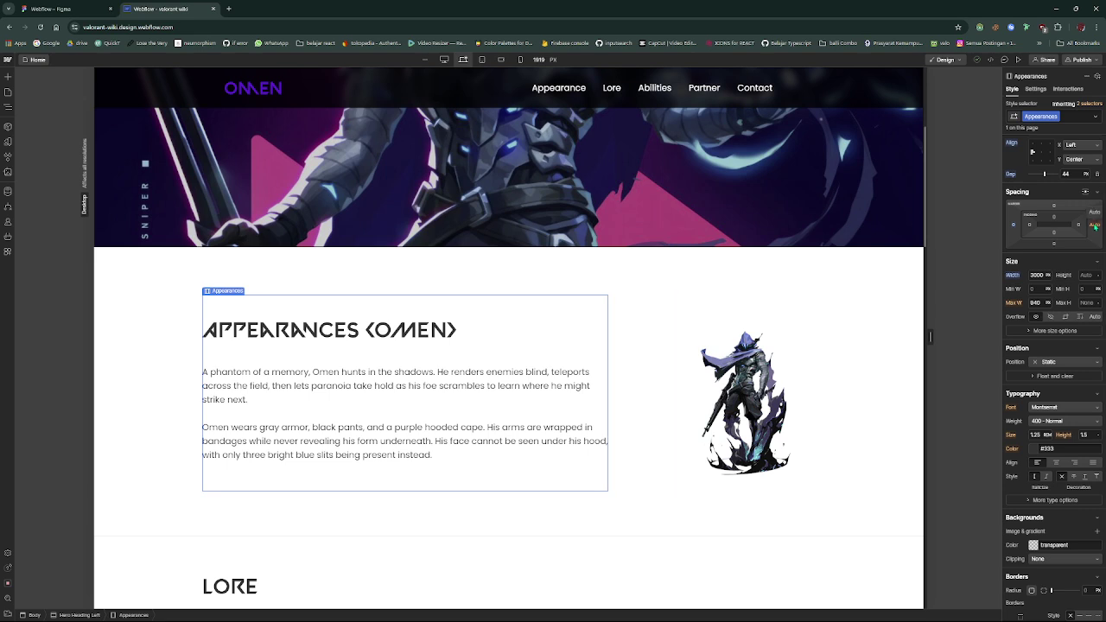
Select the Omen character image, the enclosing section and the Appearances text block in turn, and compare their style settings
click(788, 378)
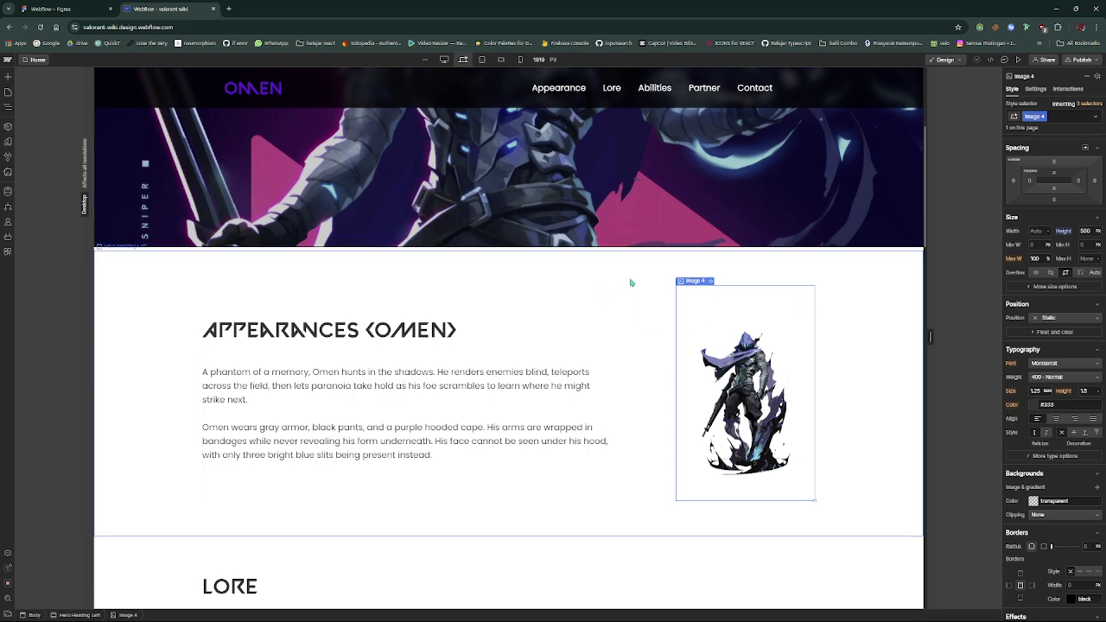
click(604, 315)
click(601, 284)
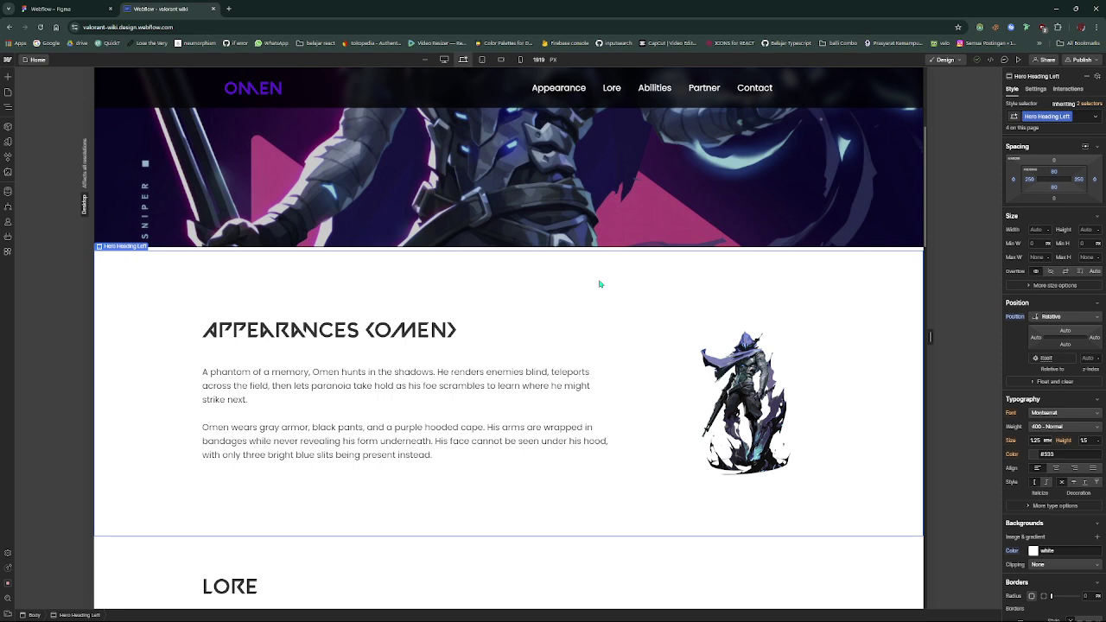
click(544, 346)
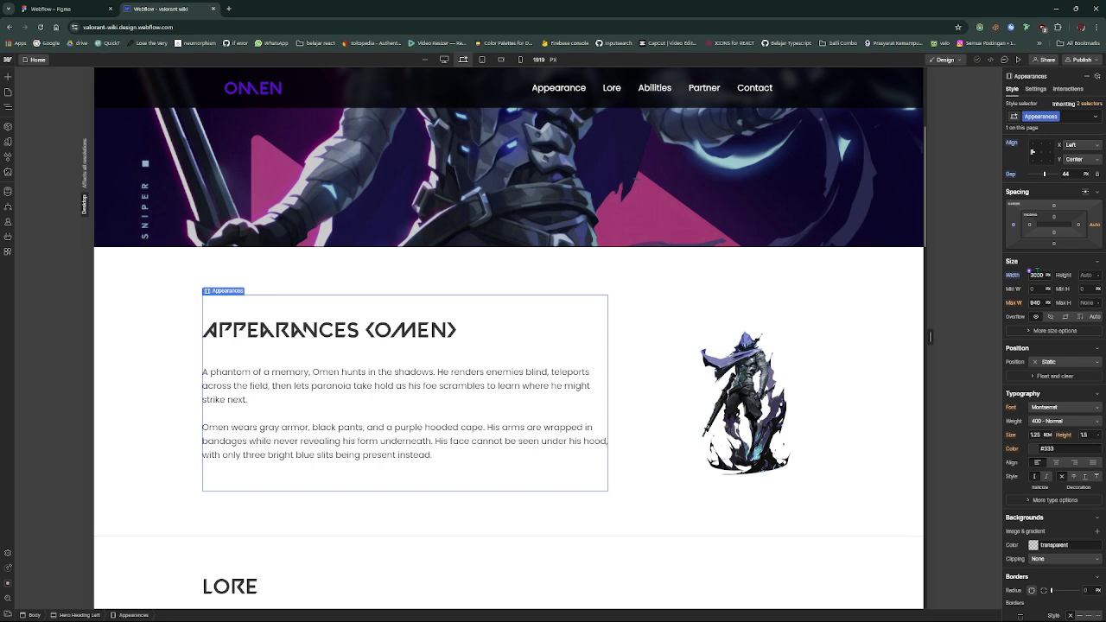
Examine the Appearances block's width setting and how the block sits between the hero image and the Lore section
click(1033, 274)
scroll(586, 335, up, 3)
scroll(586, 336, down, 6)
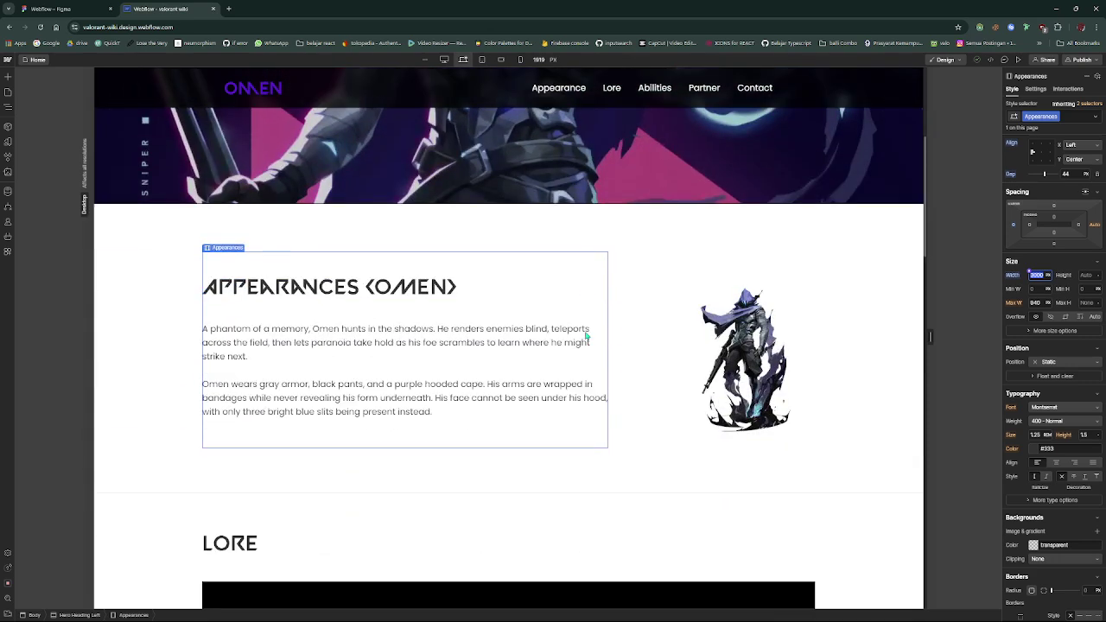
scroll(586, 335, up, 1)
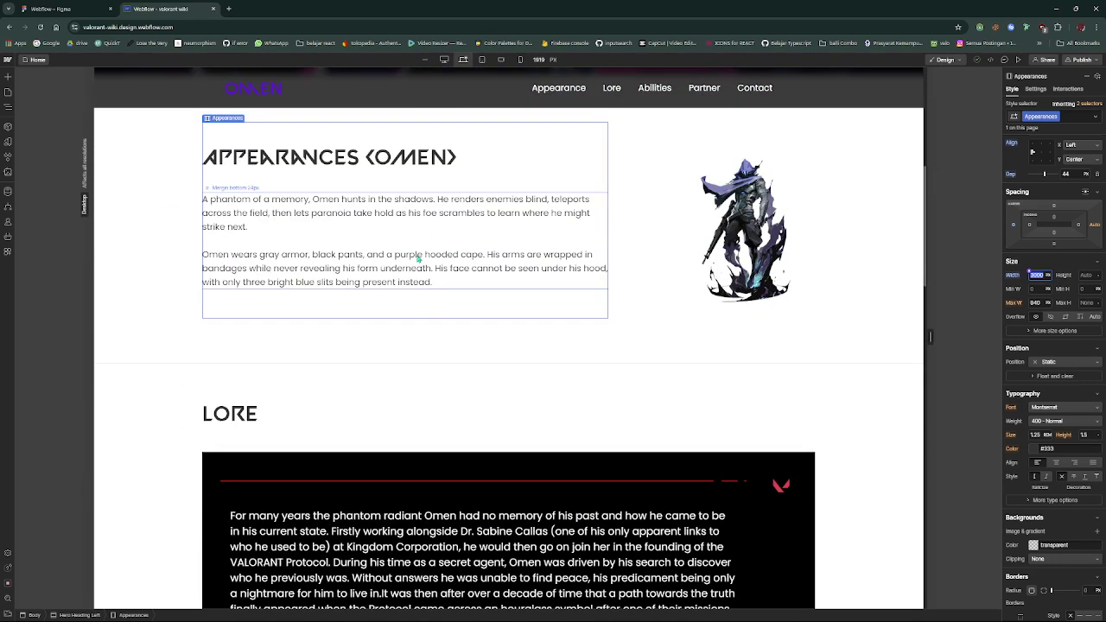
scroll(418, 258, up, 3)
scroll(419, 258, down, 3)
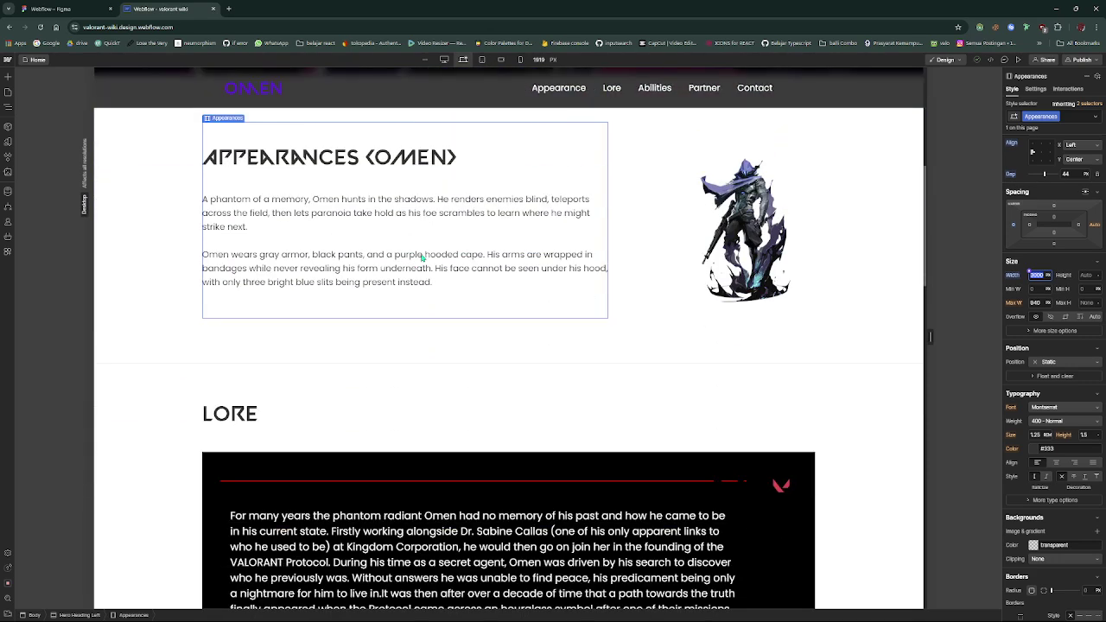
scroll(421, 258, up, 1)
scroll(421, 258, down, 1)
scroll(421, 257, up, 3)
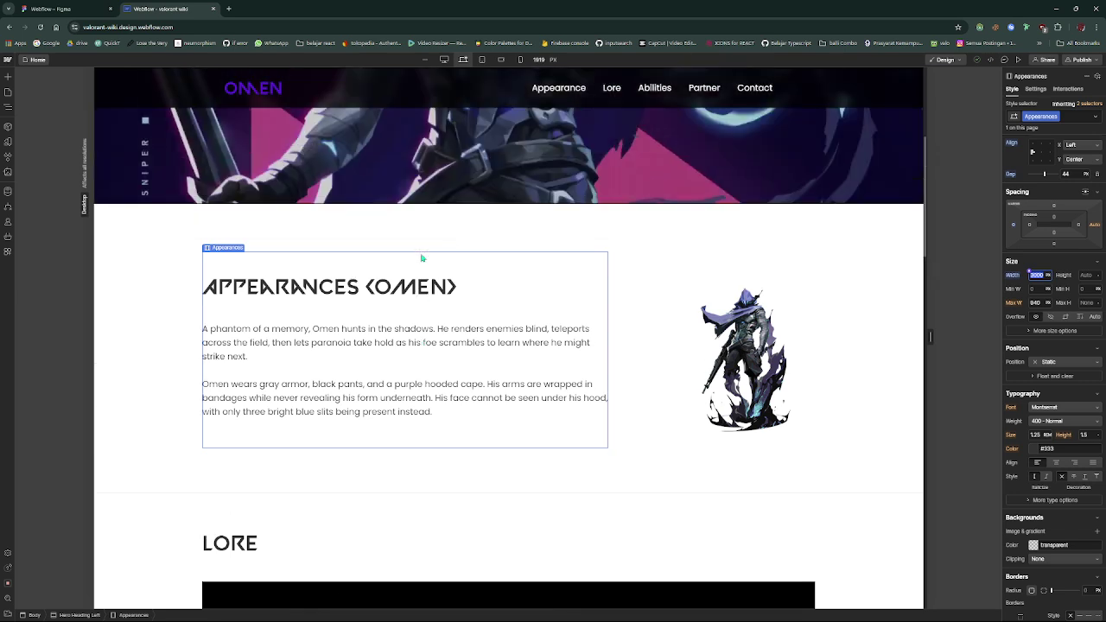
scroll(422, 257, up, 1)
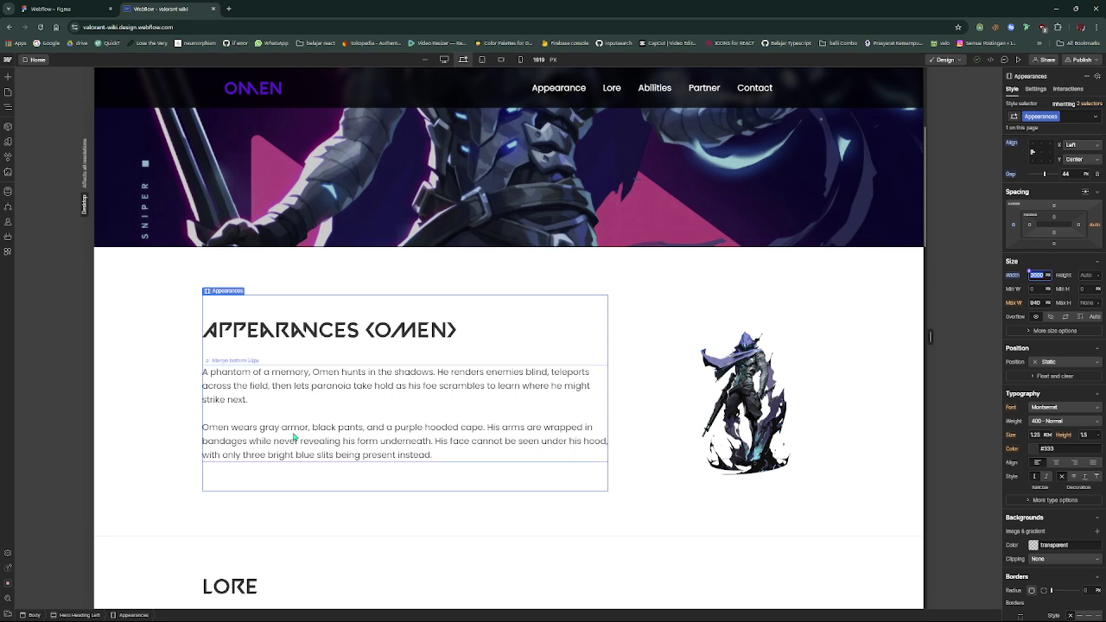
Try adding a Paragraph element between the Appearances heading and the existing description, and delete the added paragraph
click(534, 407)
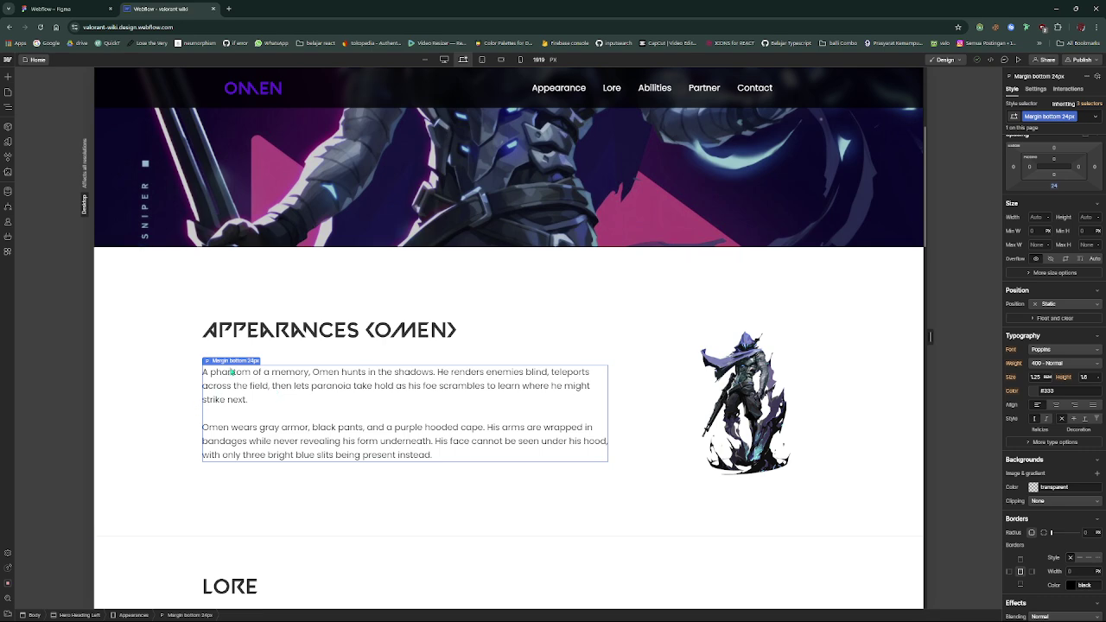
click(327, 355)
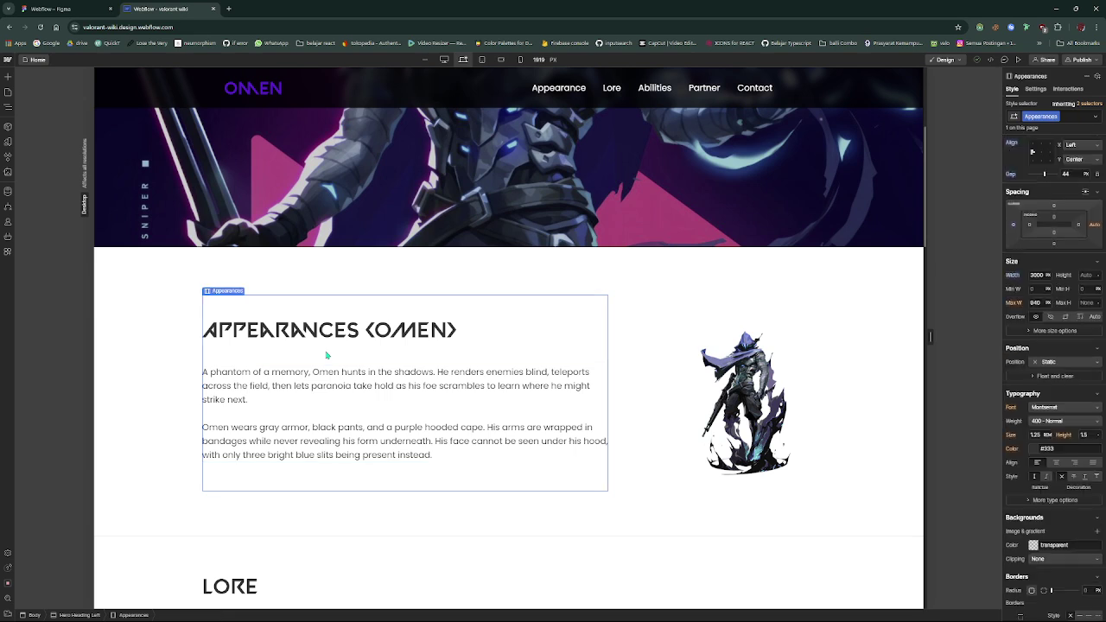
key(ctrl+e)
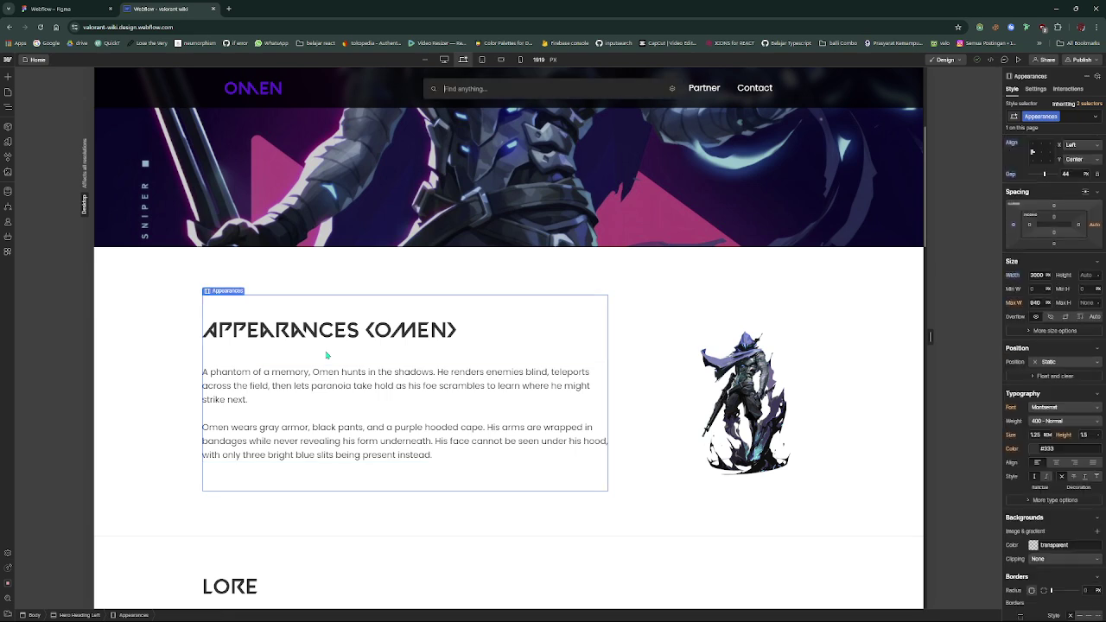
text(p)
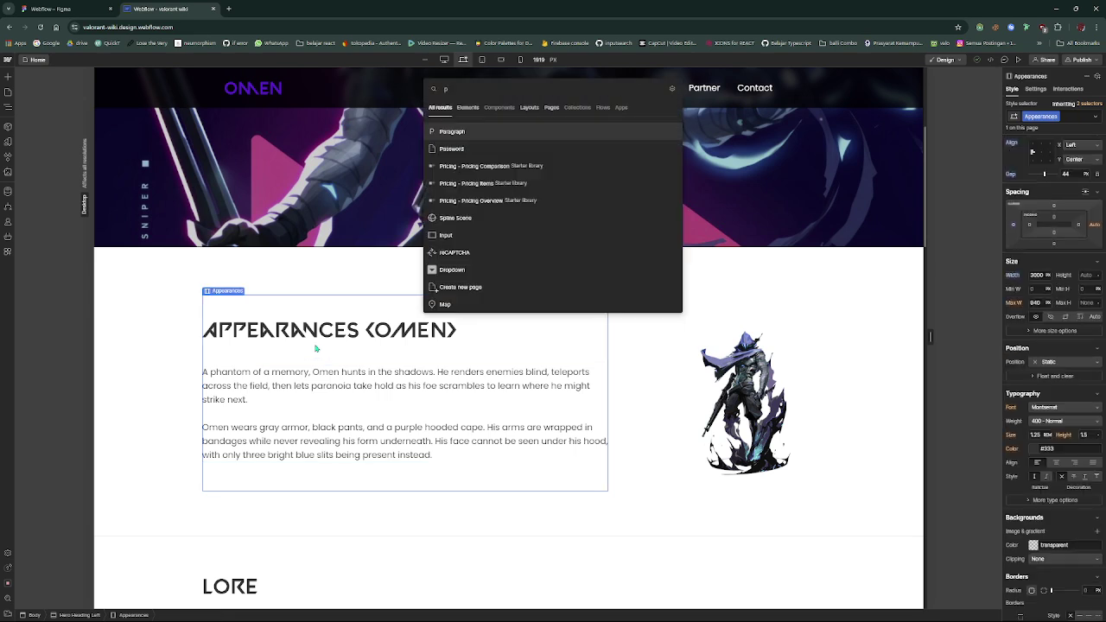
text(ara)
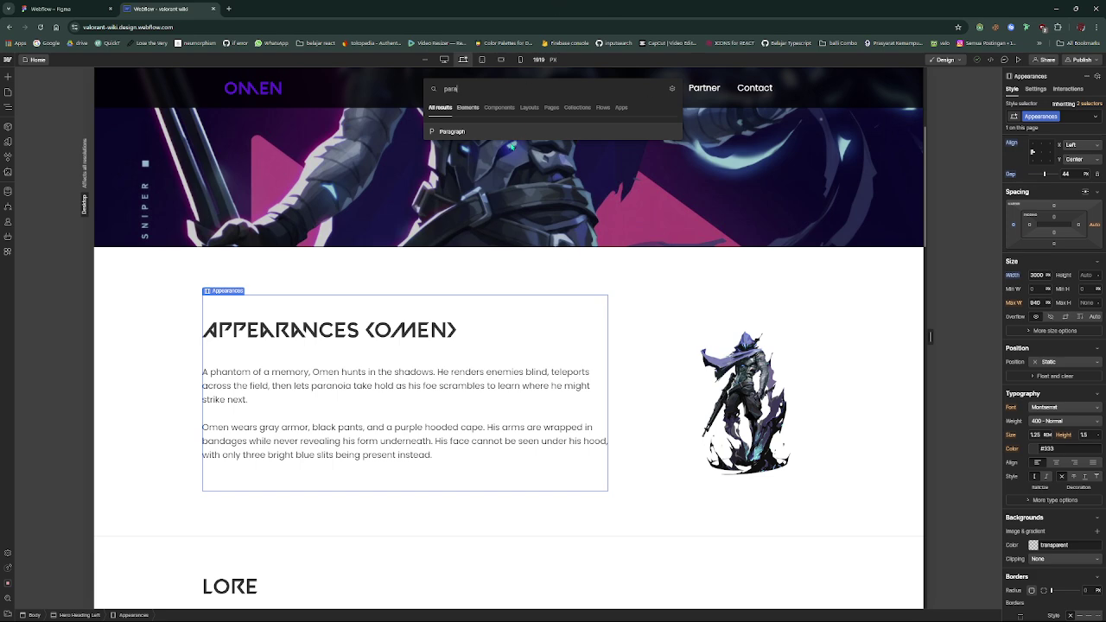
click(509, 135)
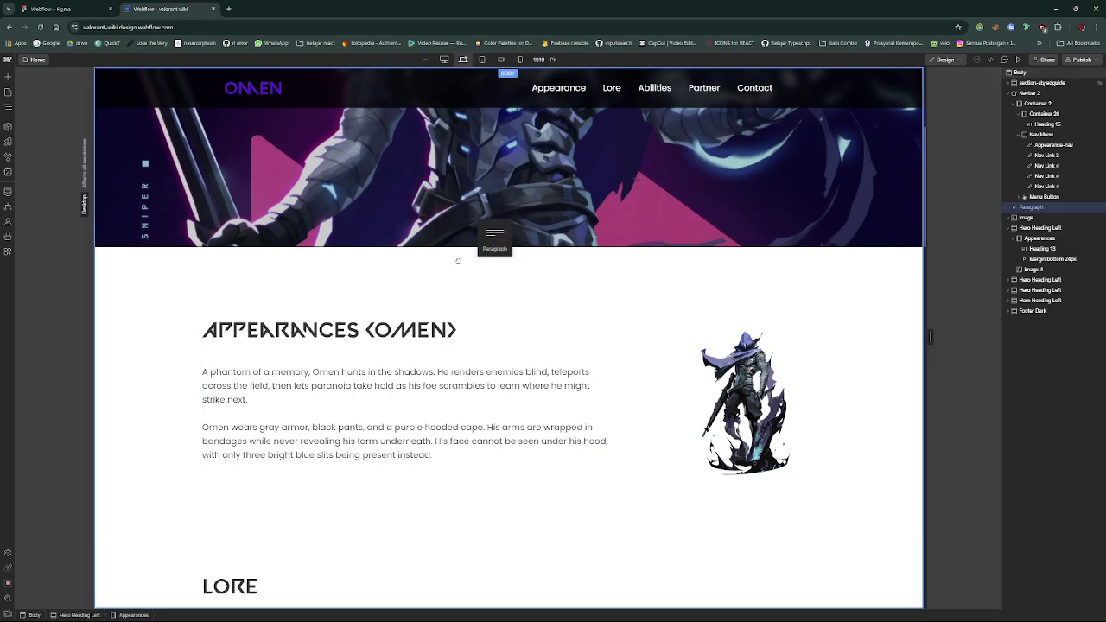
click(414, 384)
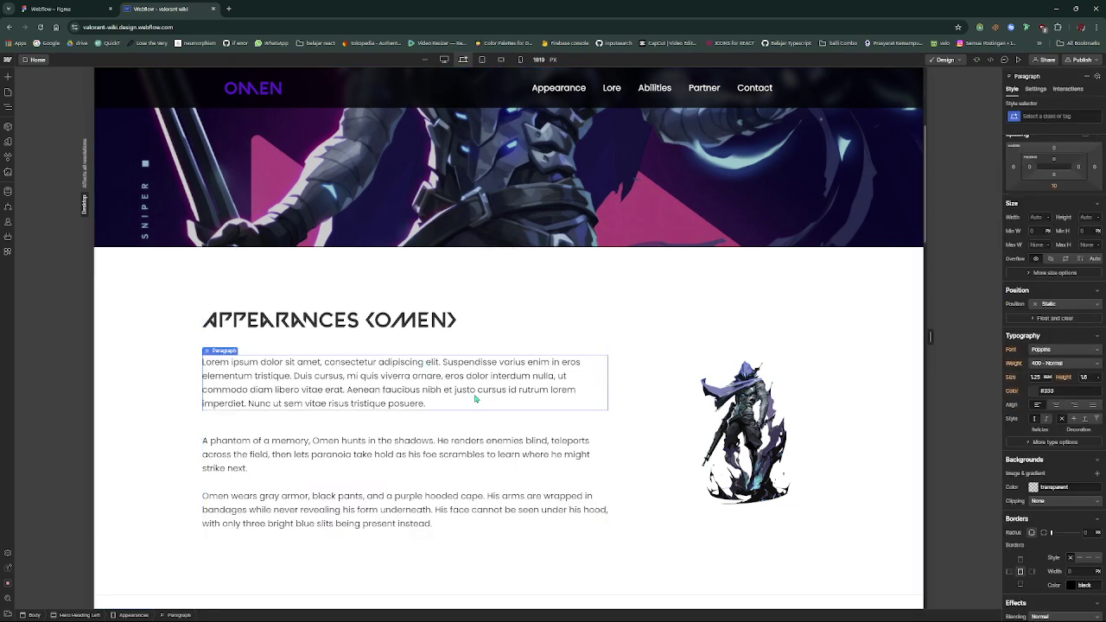
key(Delete)
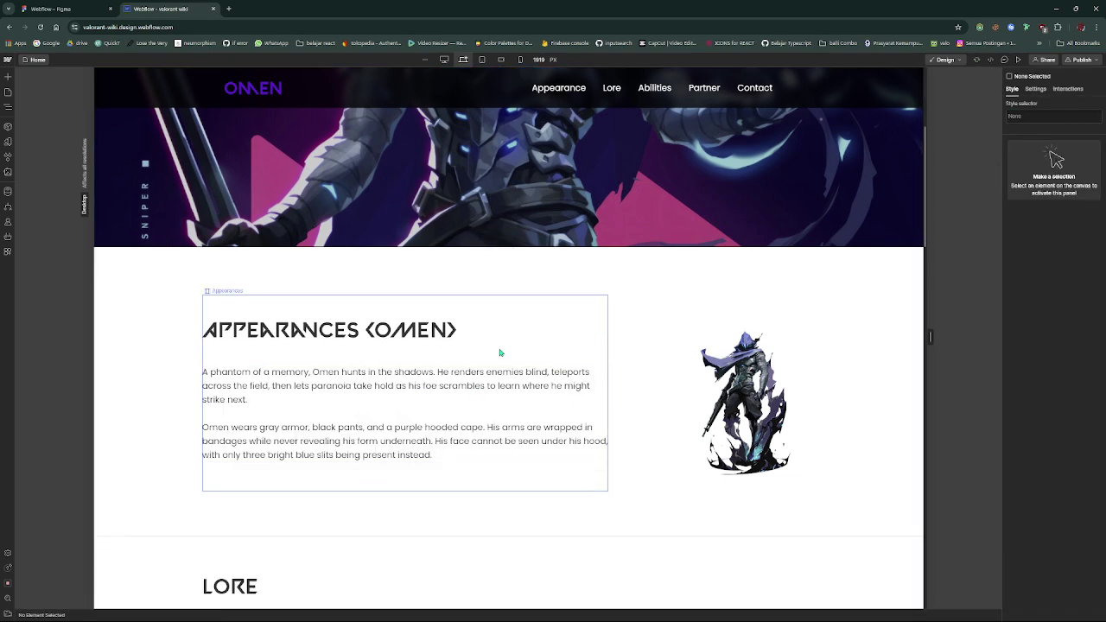
Open the Appearances description for text editing, examine its passages, and return to the surrounding text block
click(500, 352)
click(473, 376)
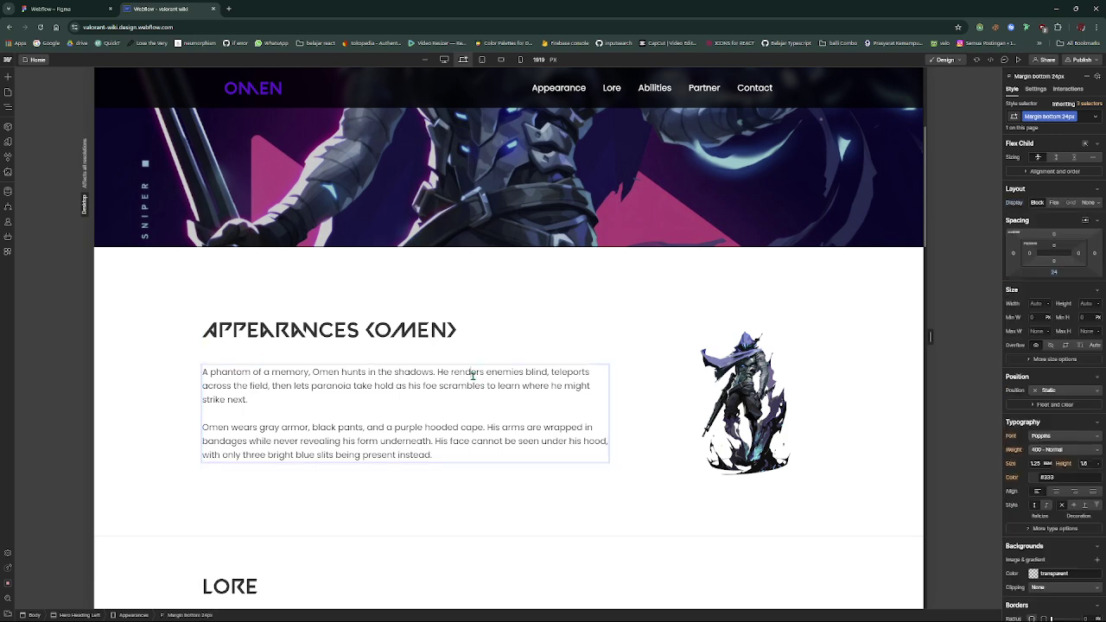
triple_click(472, 376)
triple_click(459, 423)
triple_click(496, 388)
triple_click(496, 396)
click(494, 406)
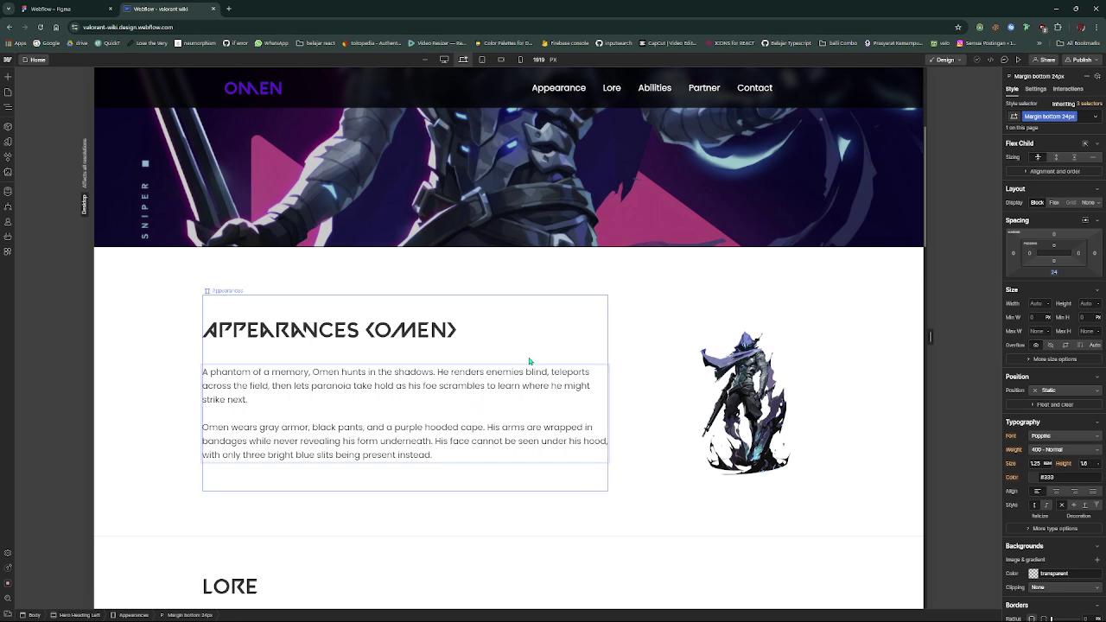
key(Escape)
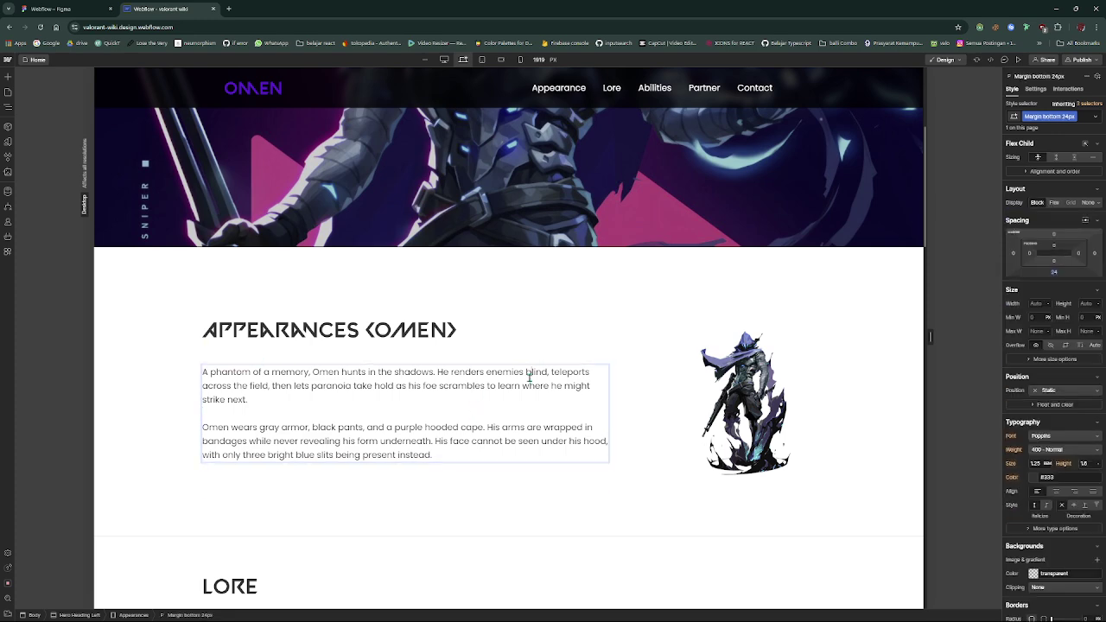
click(539, 361)
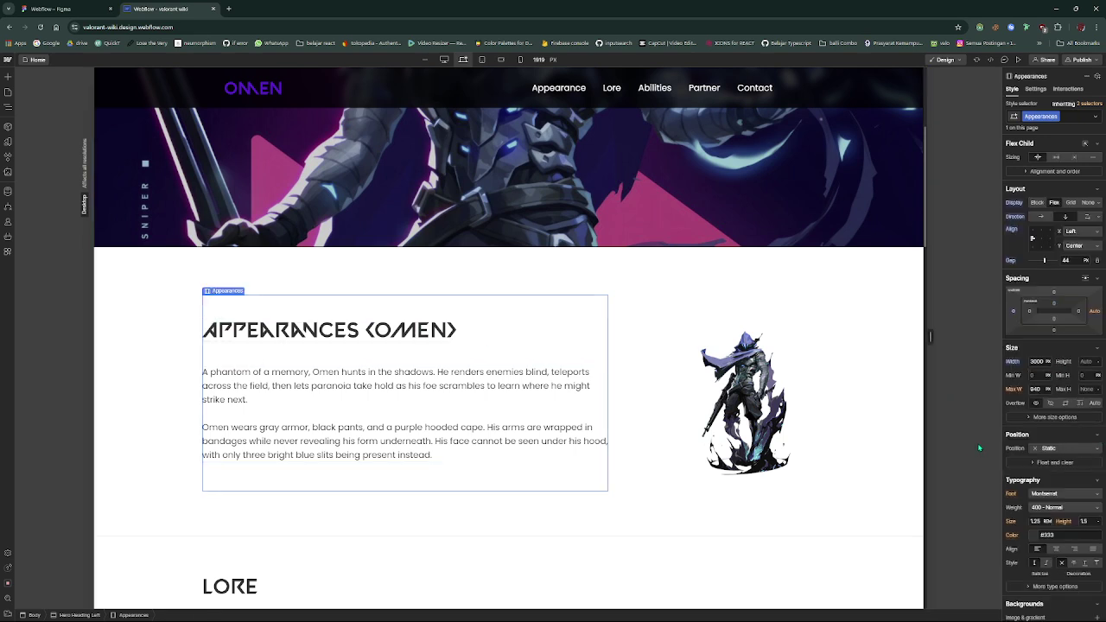
Set the font of the Appearances description paragraph to Poppins and review its remaining style settings
click(440, 382)
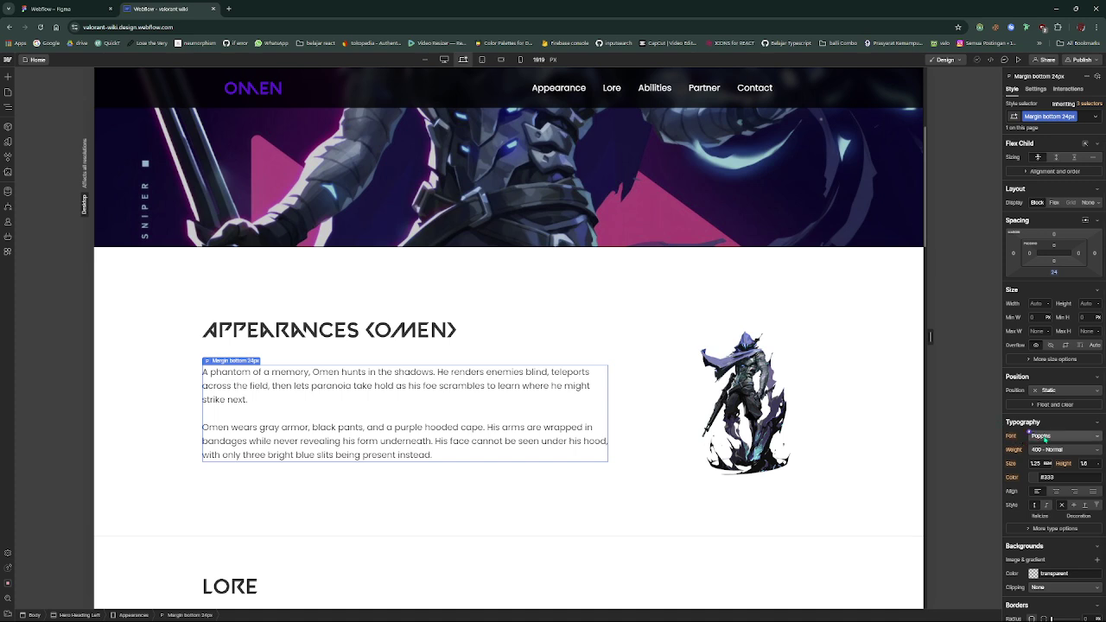
click(1044, 439)
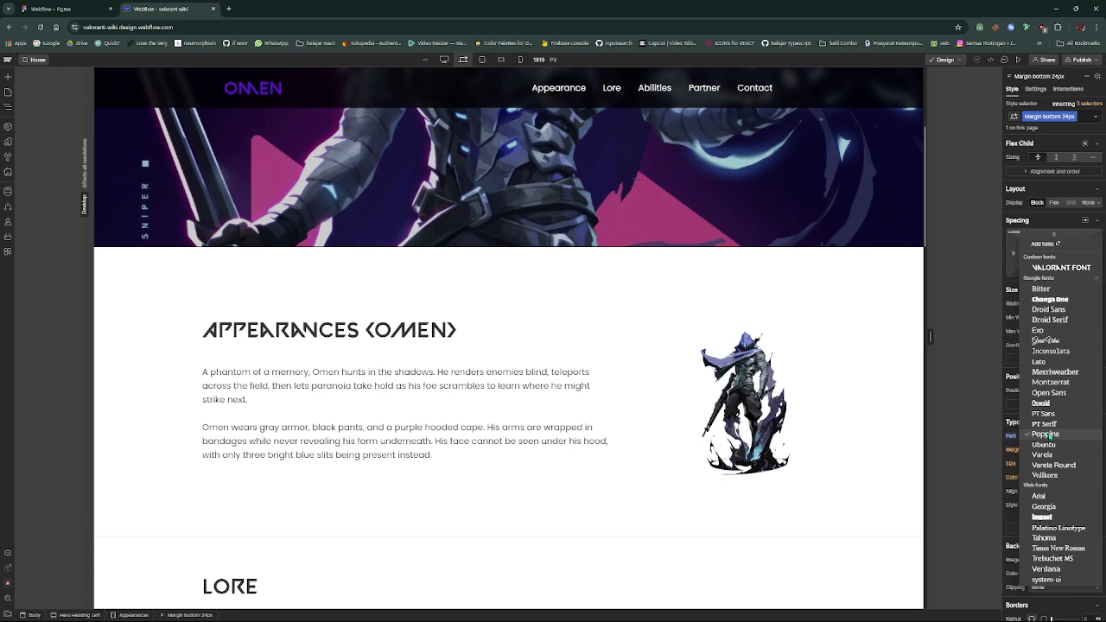
click(1050, 434)
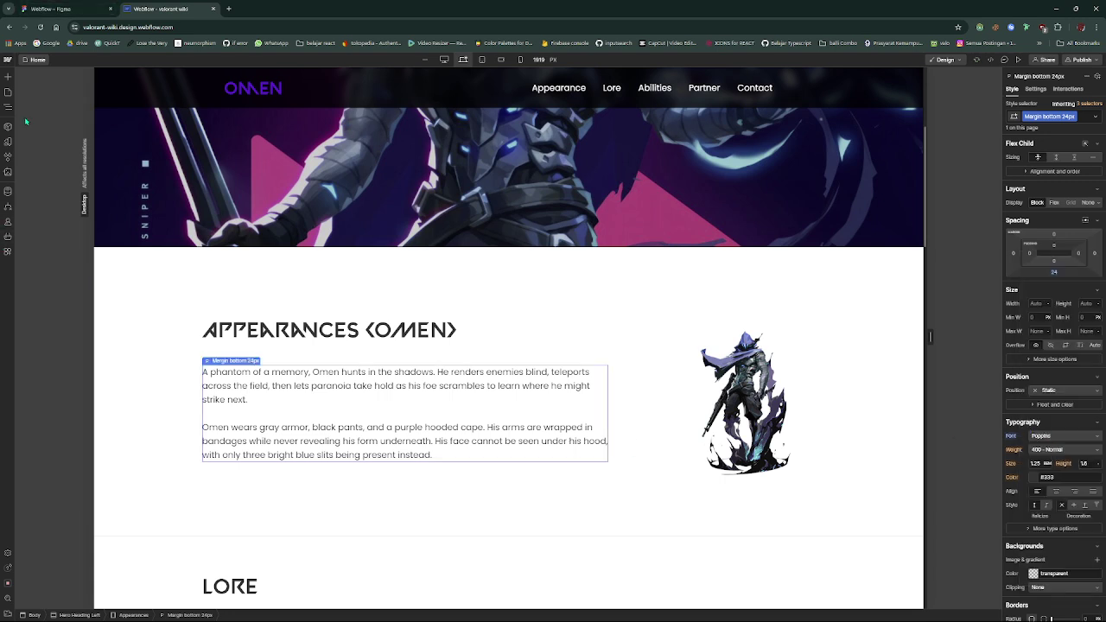
scroll(1093, 433, down, 2)
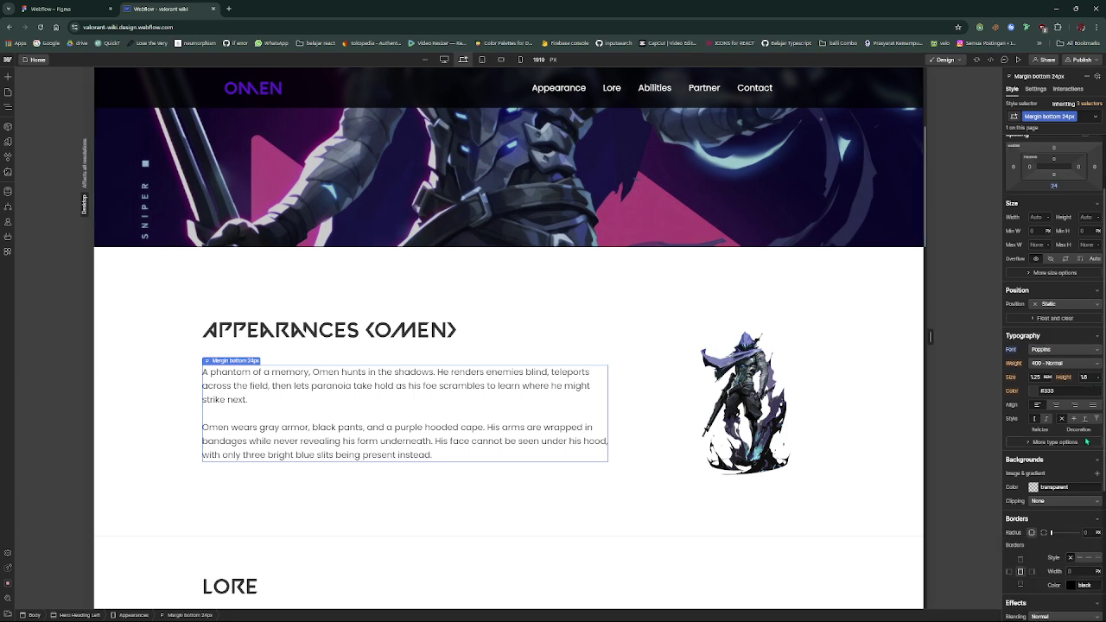
Select the Omen character image and its enclosing section in turn, and compare their size and spacing settings
click(706, 403)
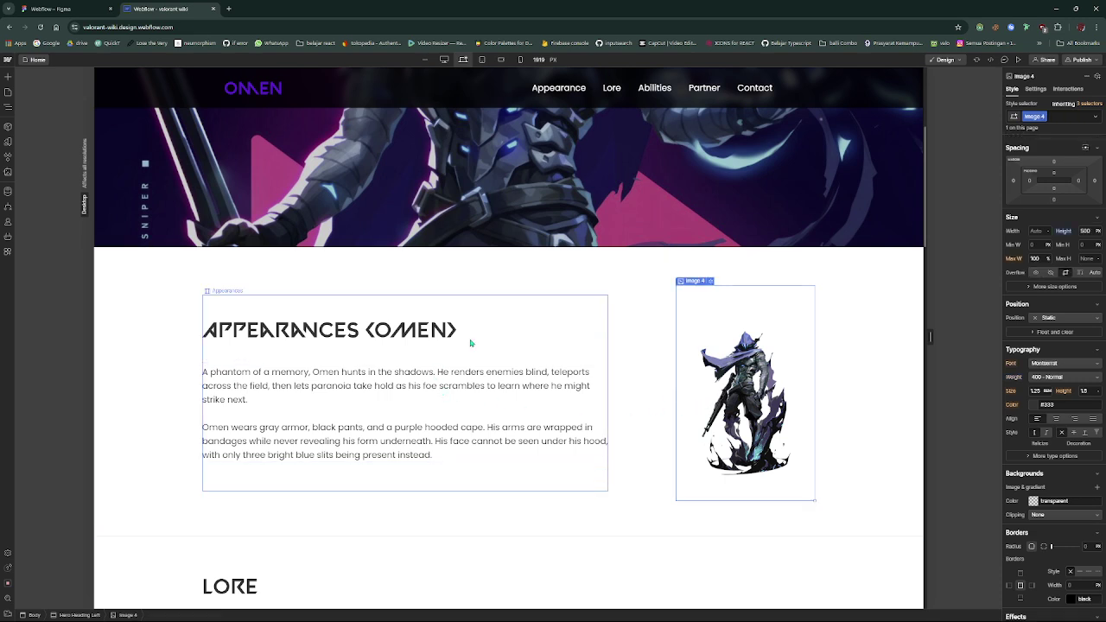
click(645, 353)
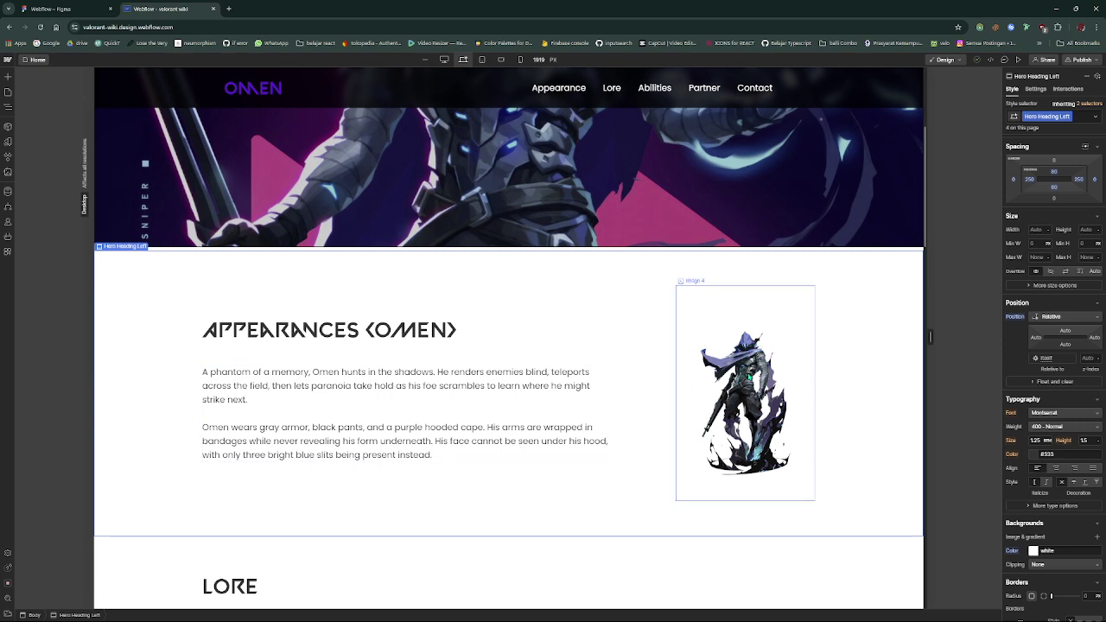
click(760, 343)
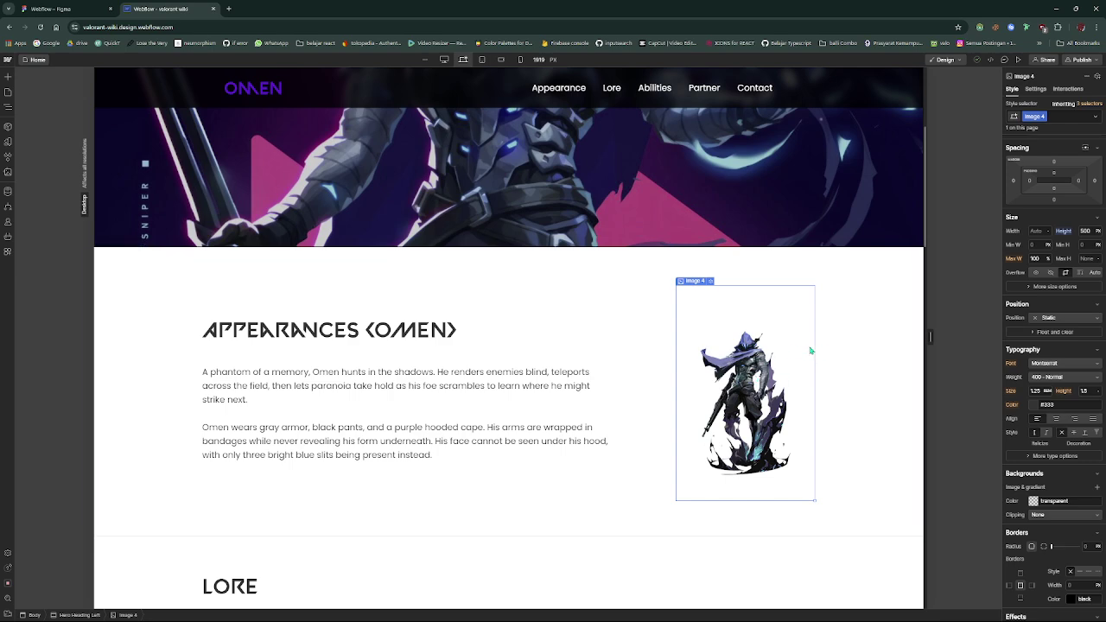
Select the Lore section, search the available elements for a container, and dismiss the search without adding one
scroll(635, 372, down, 1)
scroll(634, 371, down, 3)
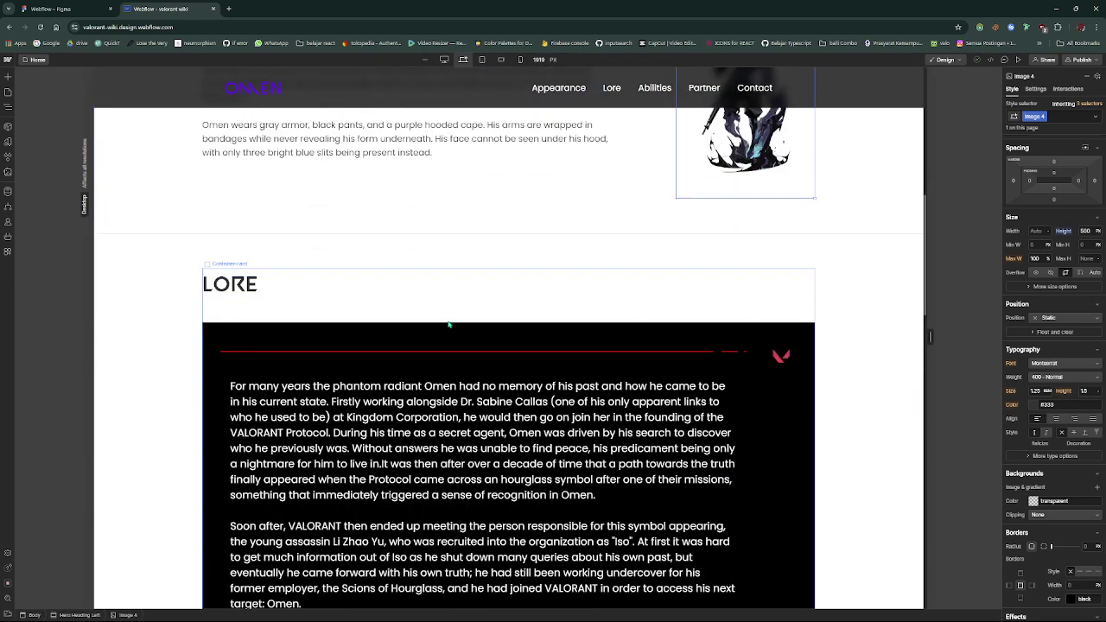
click(397, 258)
scroll(418, 255, up, 2)
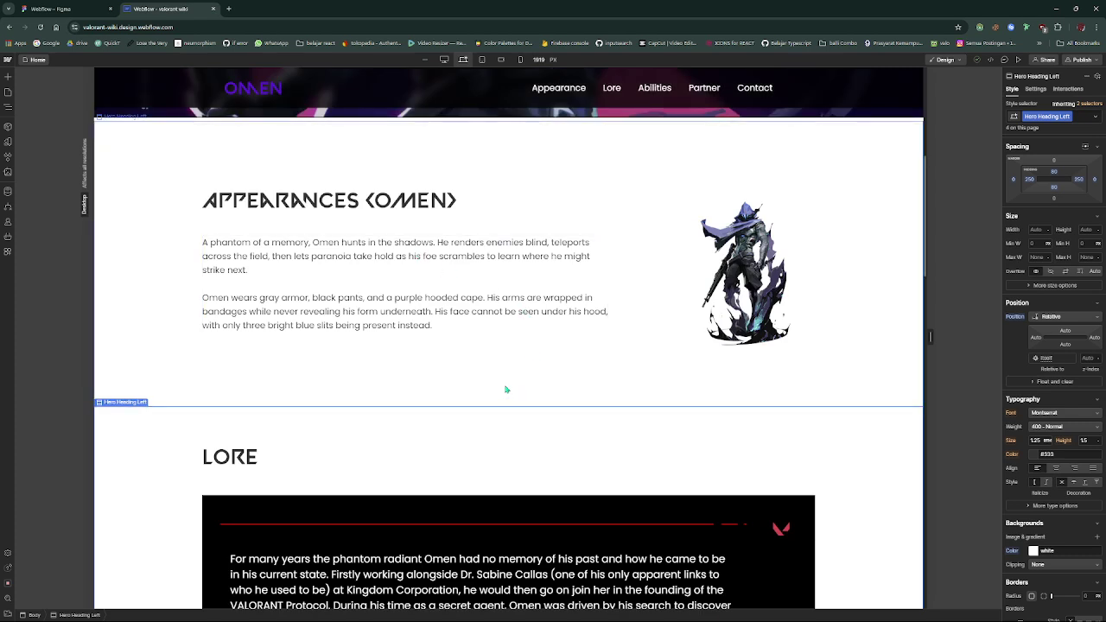
key(ctrl+e)
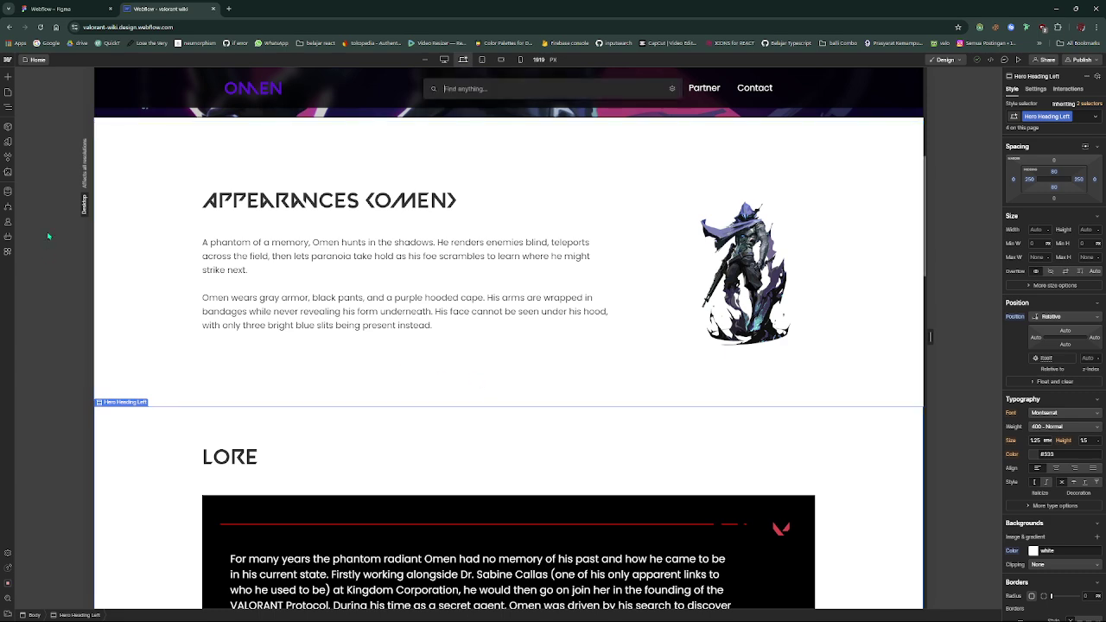
text(con)
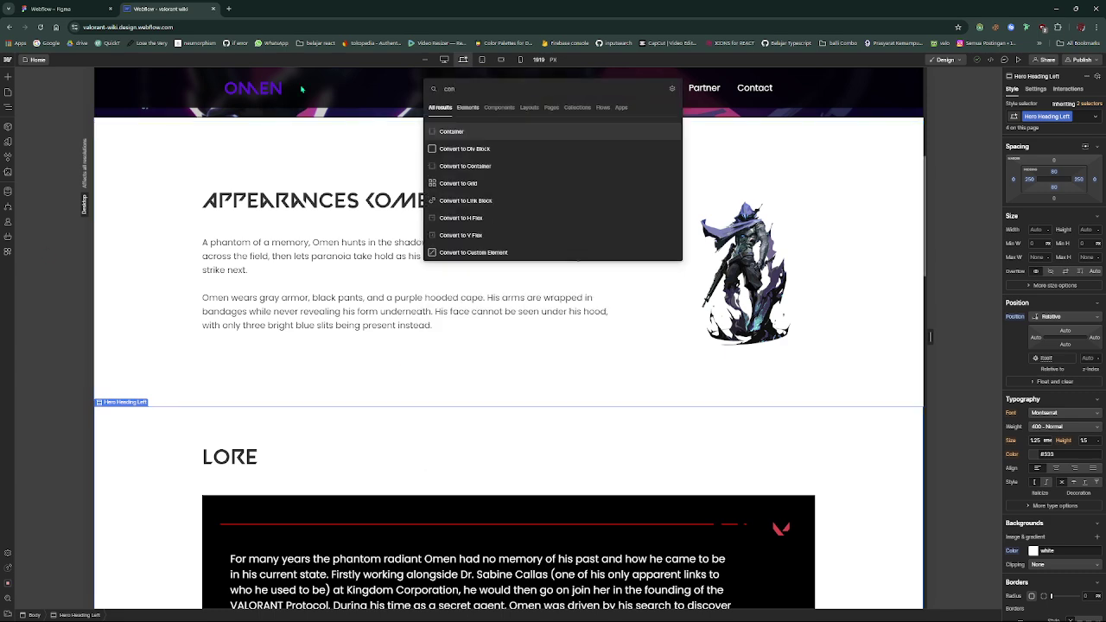
text(tain)
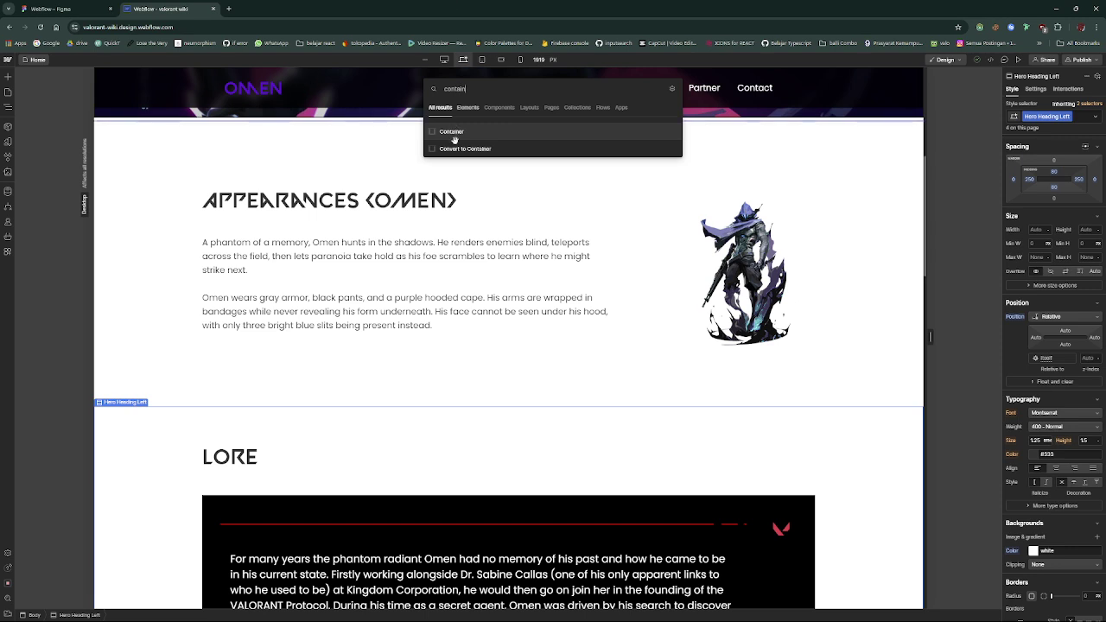
key(Escape)
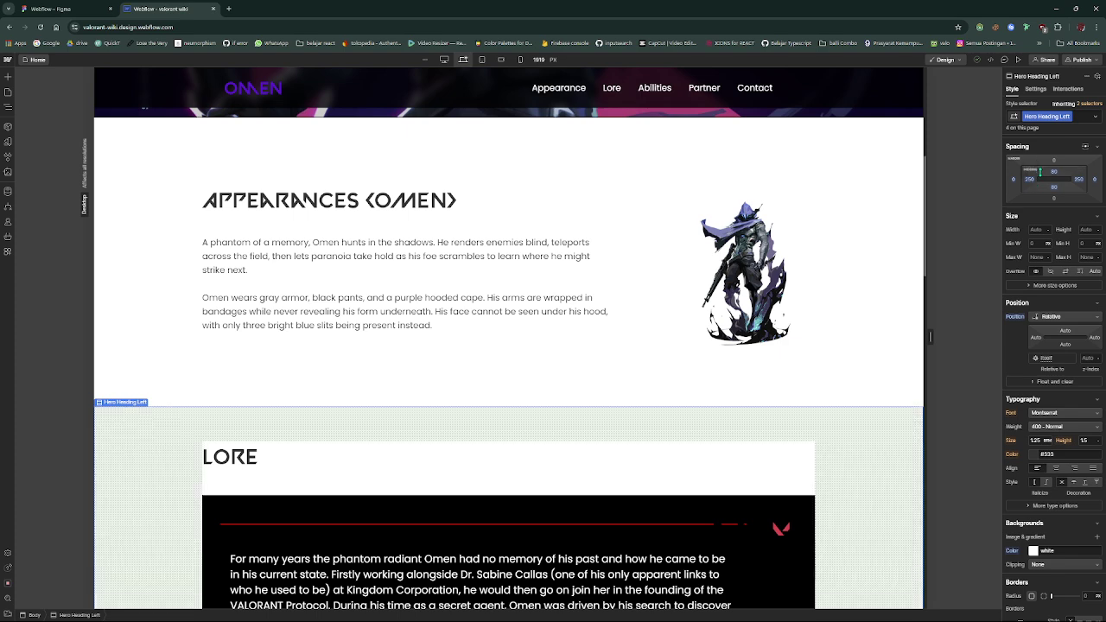
Examine the style settings of the Lore section's card container and of its heading
scroll(754, 396, down, 3)
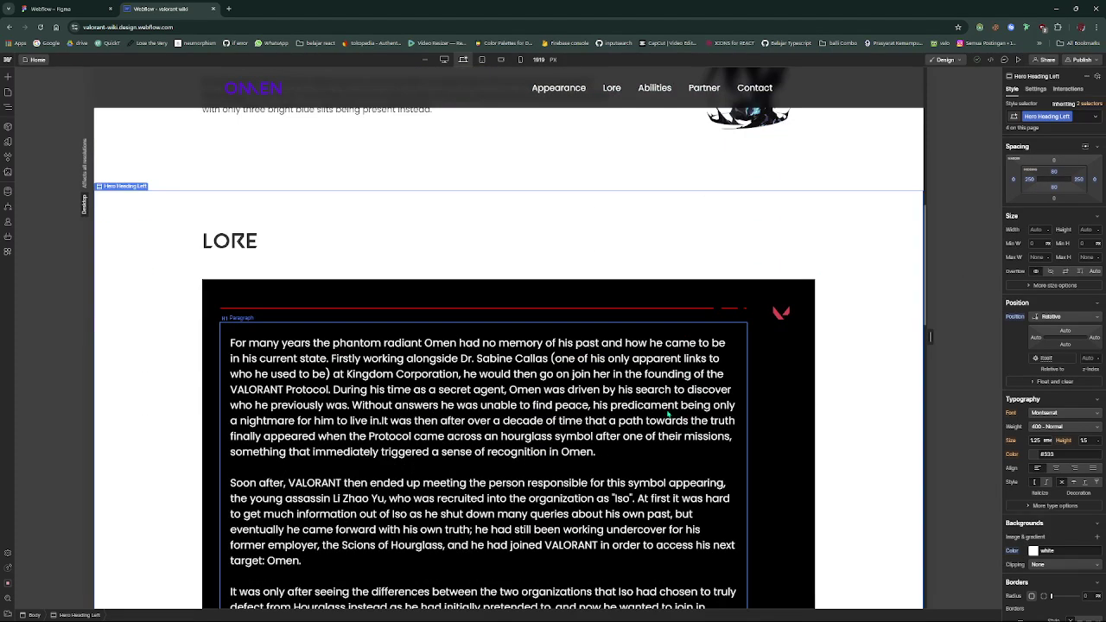
click(268, 232)
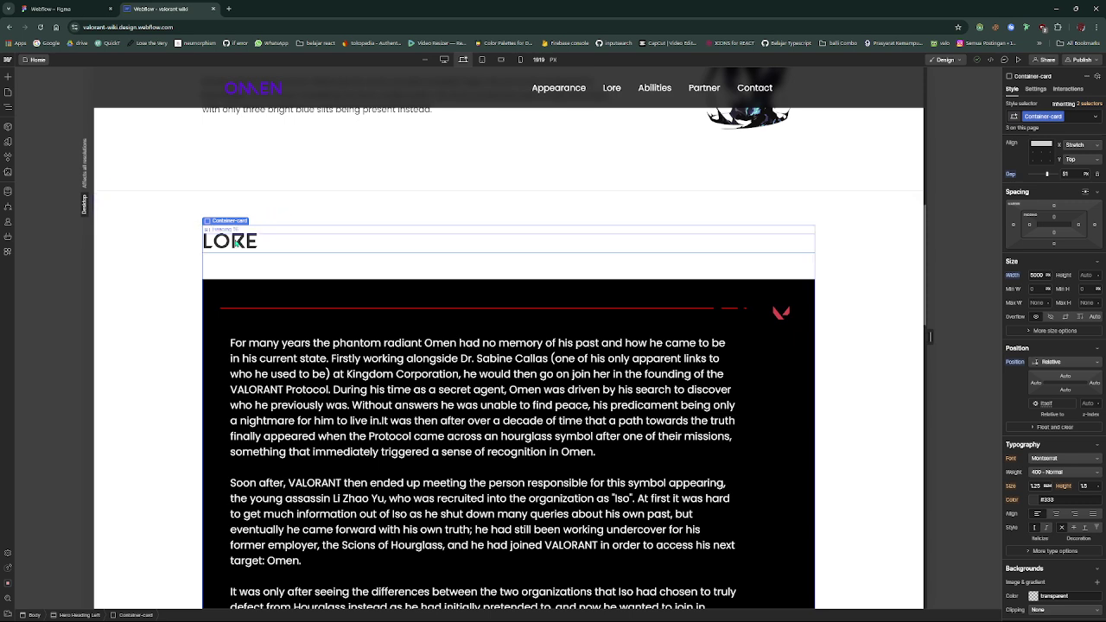
click(236, 246)
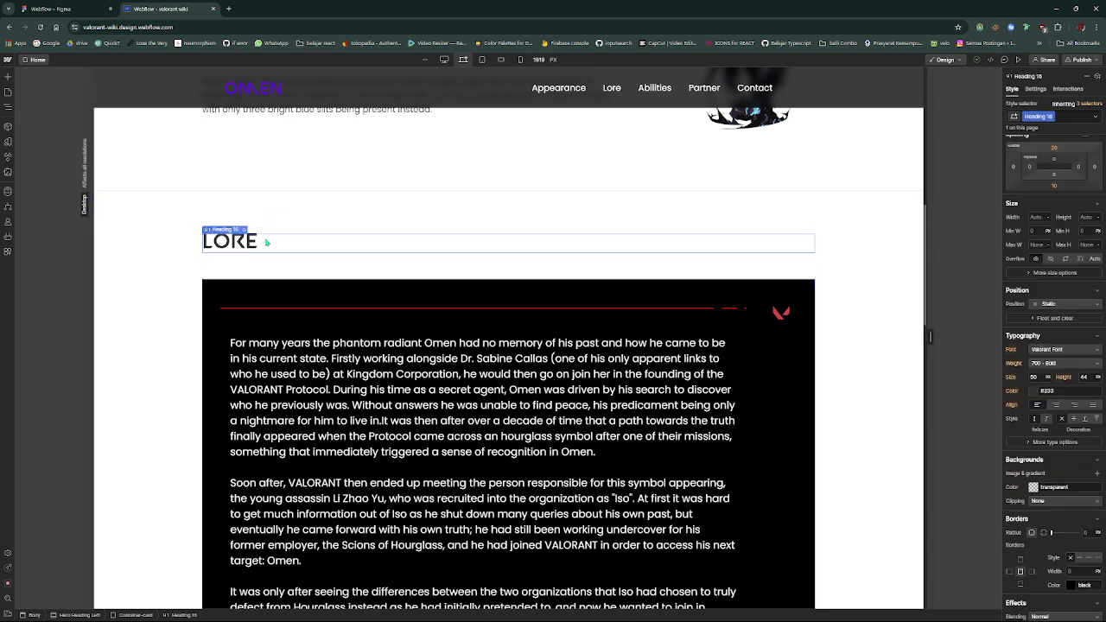
click(381, 254)
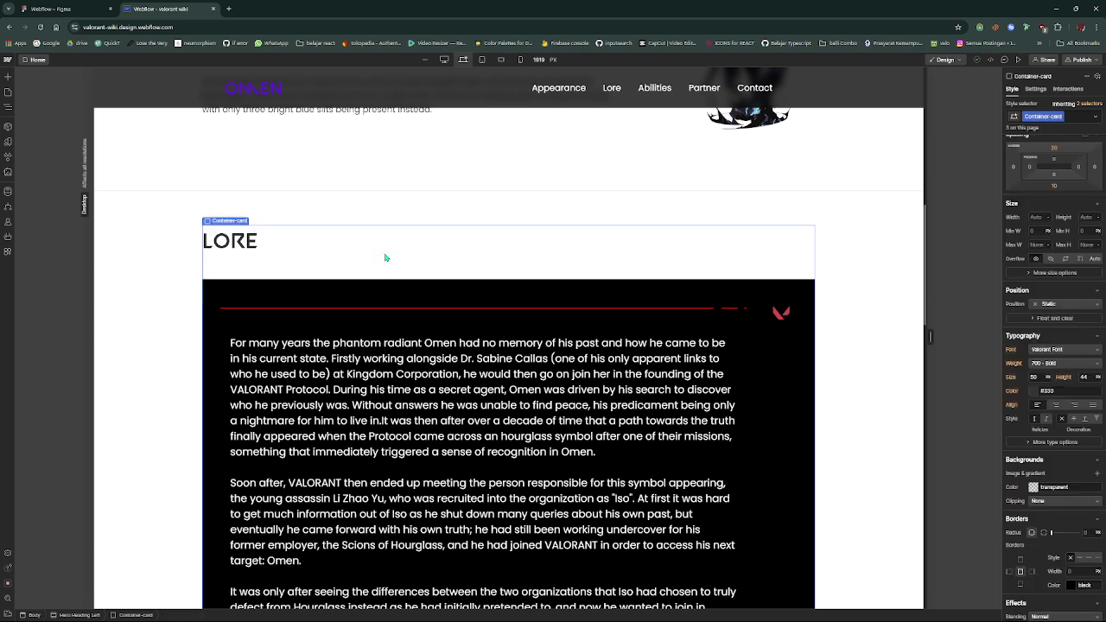
scroll(760, 311, up, 3)
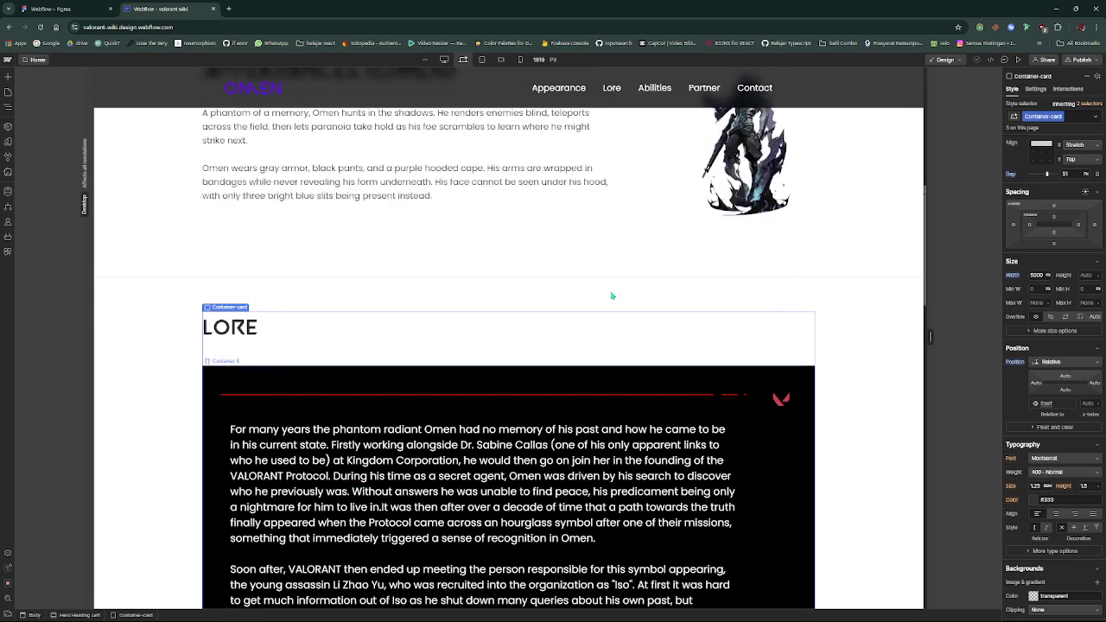
Examine the Lore paragraph's typography and the inner container that holds the text and the red divider line
scroll(574, 388, down, 5)
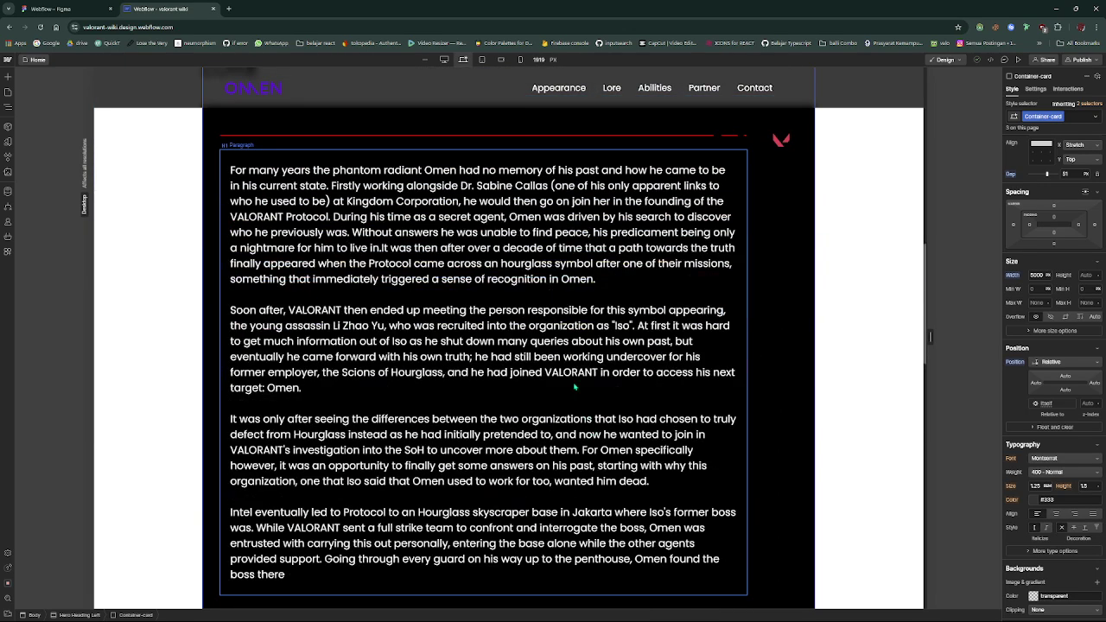
click(571, 335)
scroll(570, 336, down, 2)
scroll(570, 335, up, 2)
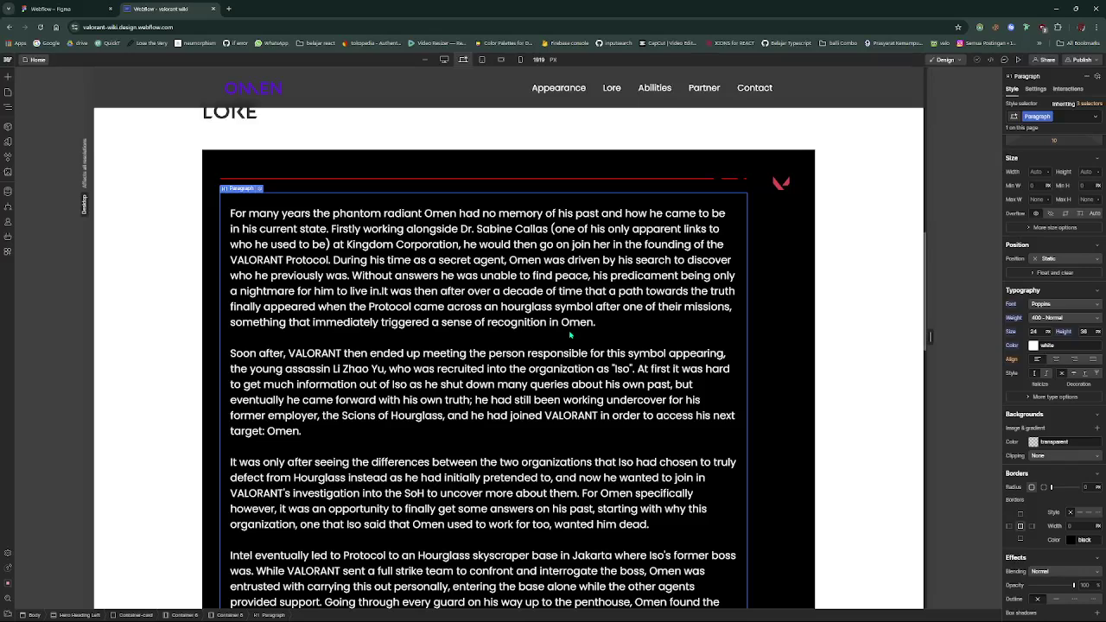
scroll(519, 341, up, 2)
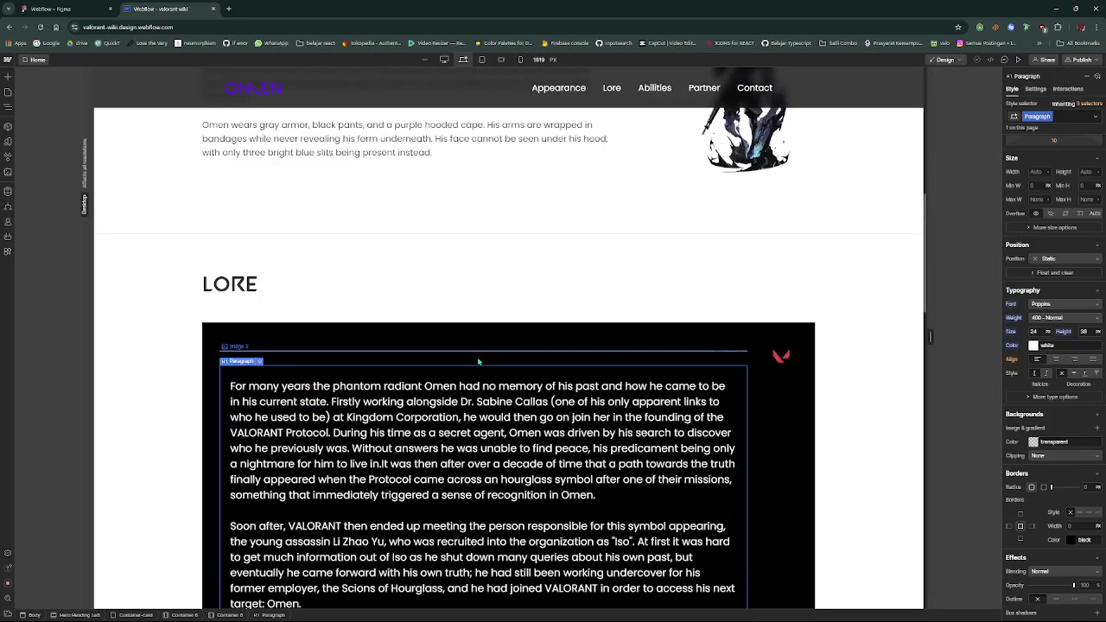
key(d)
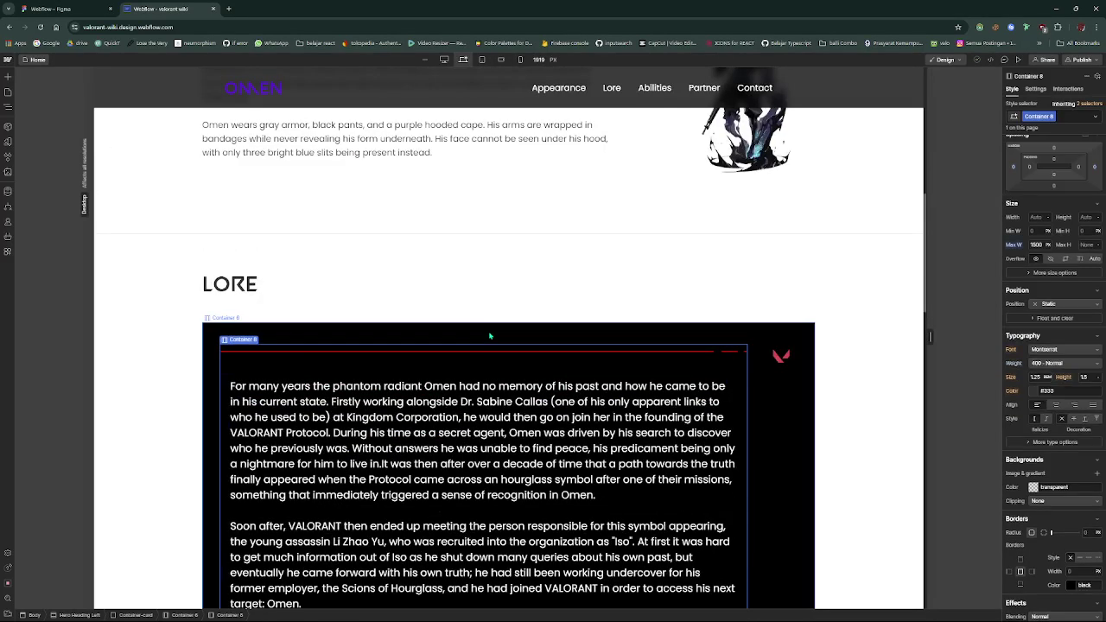
Set the background color of the black container around the Lore text to the dark color variable
click(490, 333)
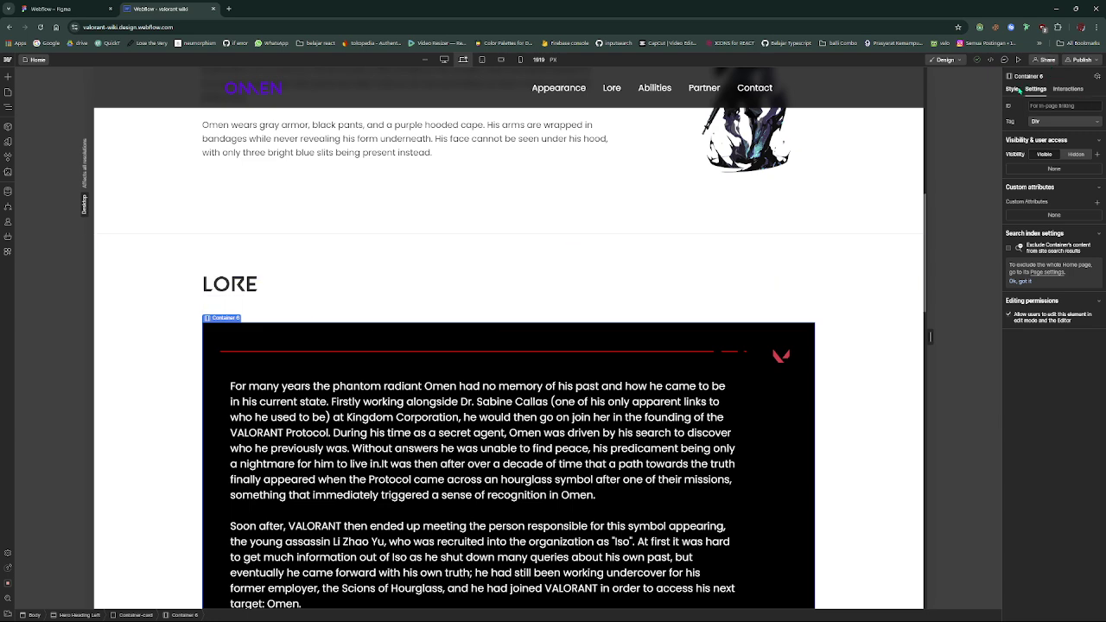
key(s)
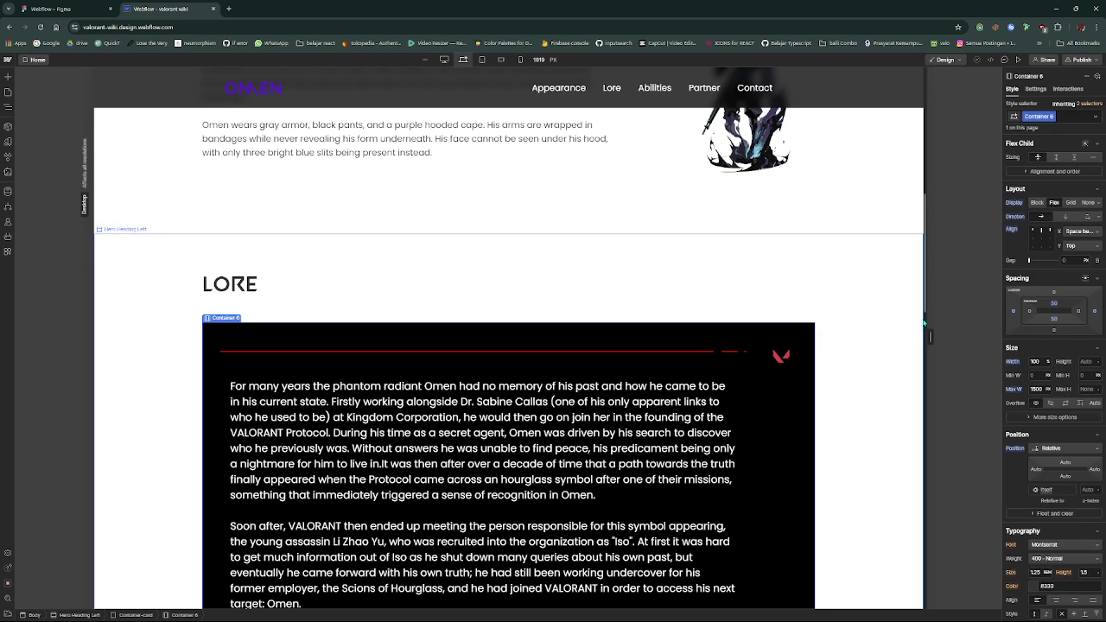
scroll(1049, 421, down, 1)
scroll(1050, 421, down, 3)
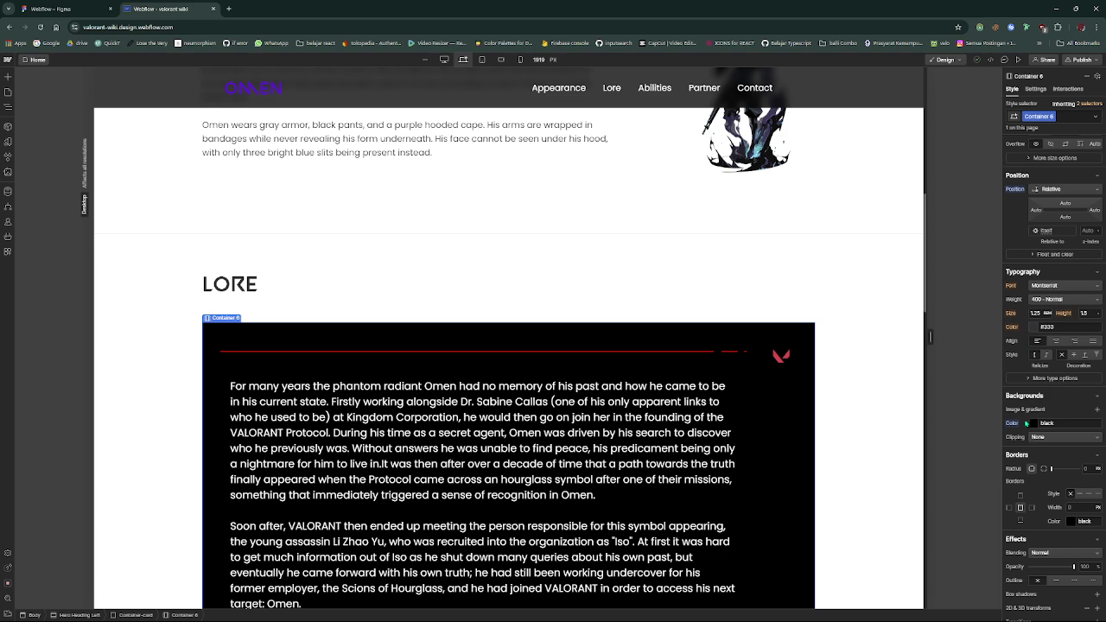
click(1029, 423)
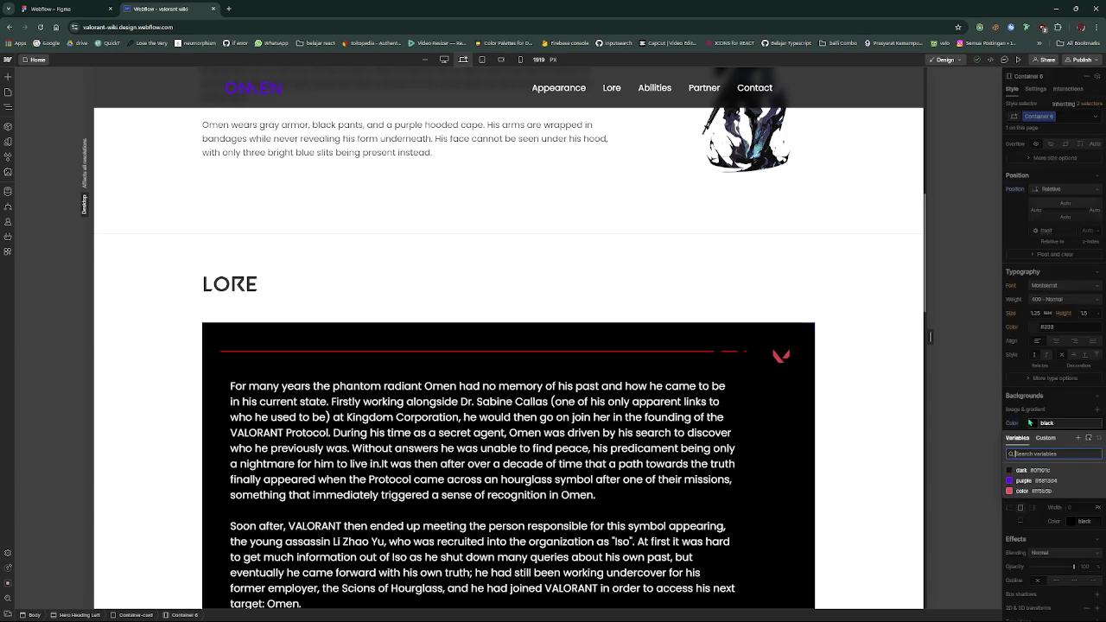
click(1021, 470)
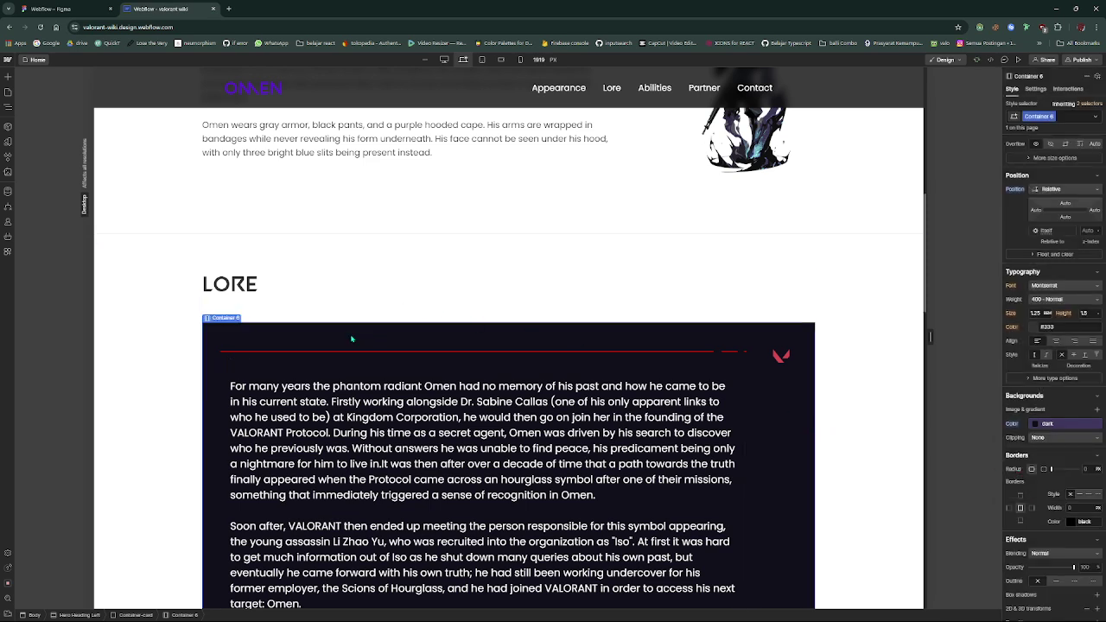
Examine the image settings of the red divider line above the Lore text, and look through the elements available to add
click(273, 352)
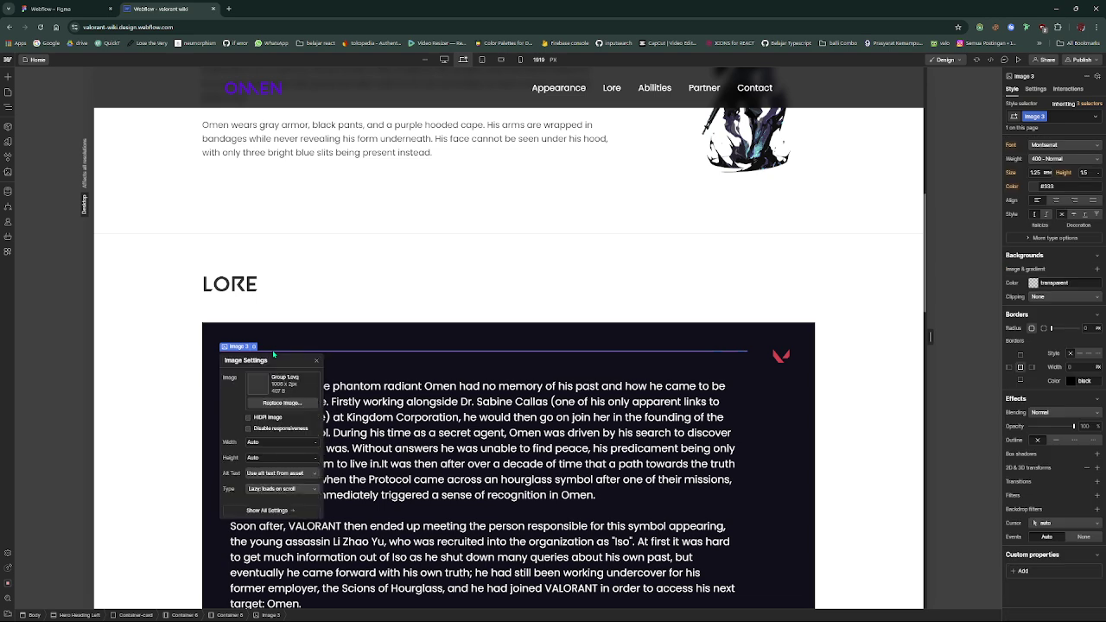
click(333, 352)
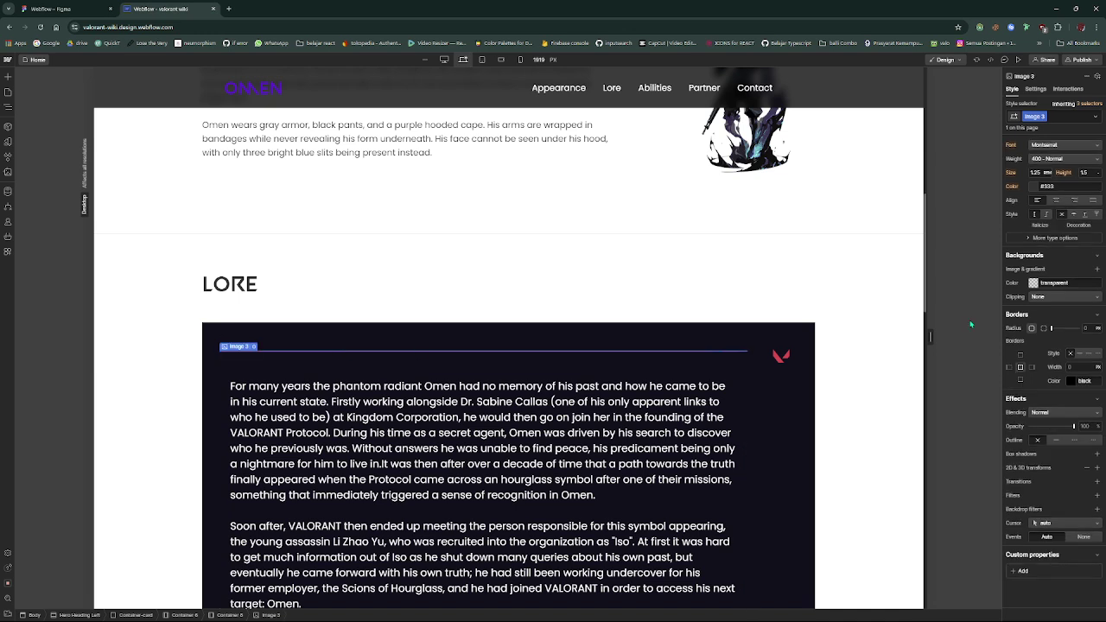
click(9, 78)
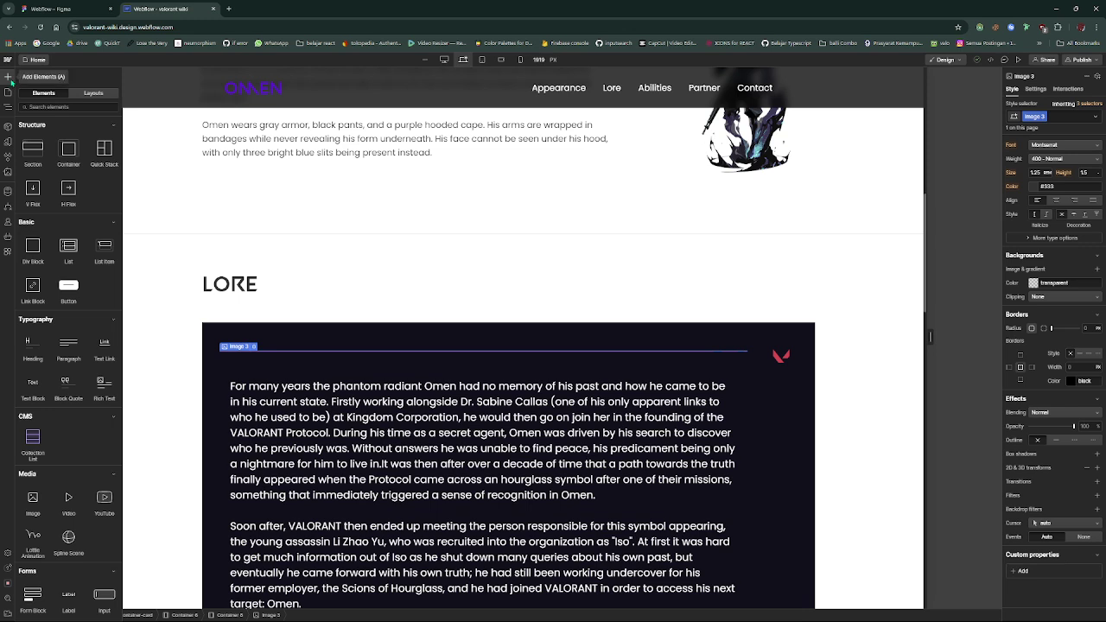
click(12, 82)
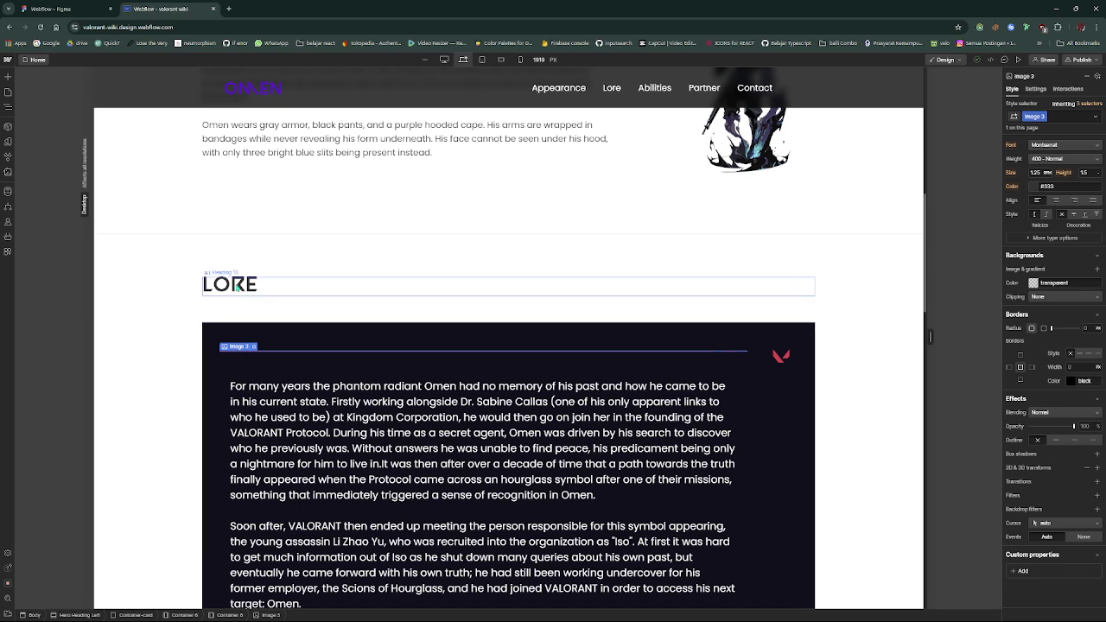
Select the Lore heading, the enclosing section and the card container in turn, and review the page from the hero image to Lore
click(257, 289)
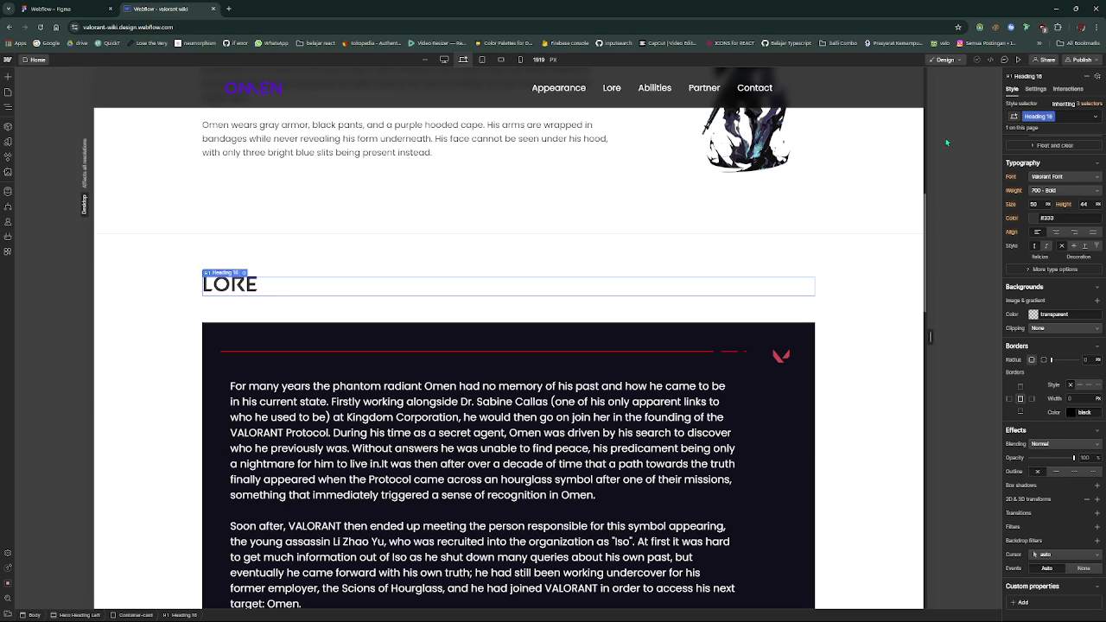
click(527, 270)
scroll(528, 272, up, 5)
scroll(527, 272, up, 3)
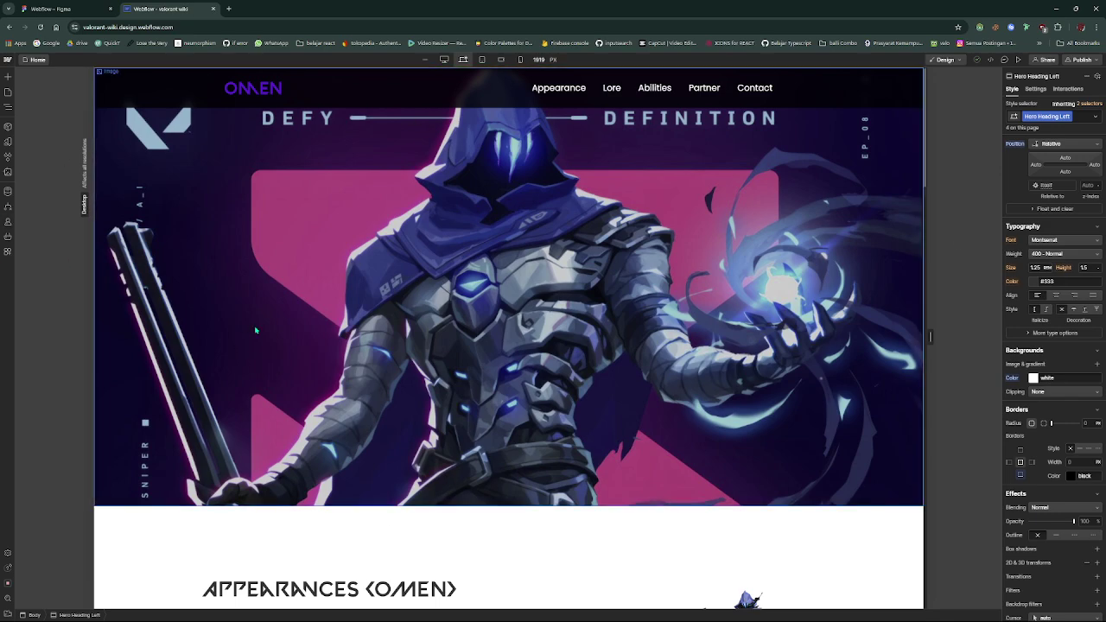
scroll(373, 211, down, 8)
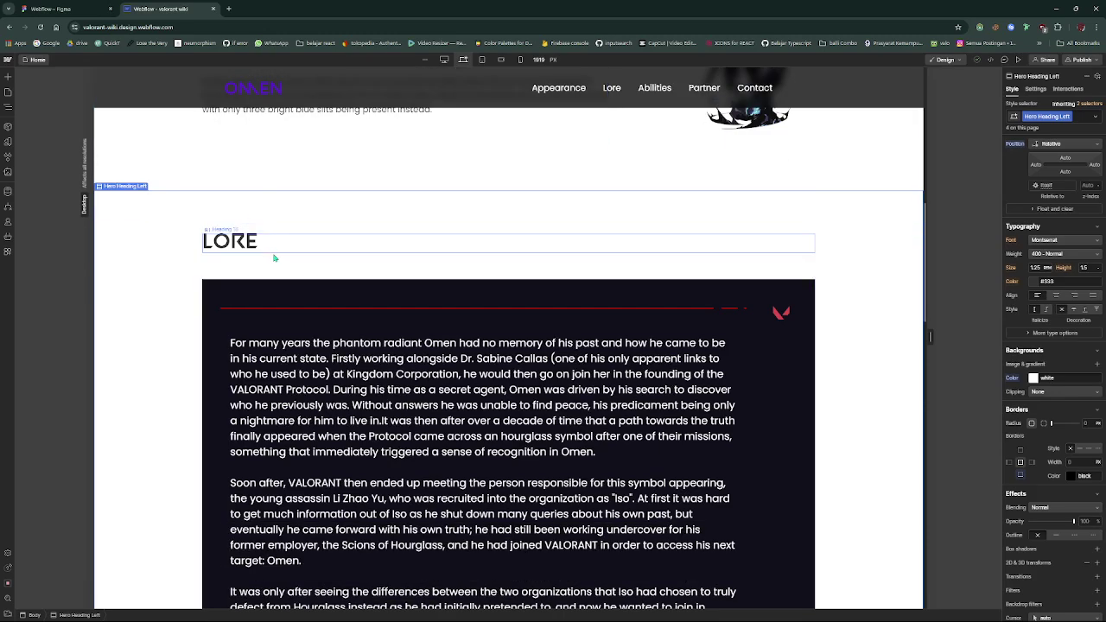
click(272, 255)
scroll(647, 363, down, 1)
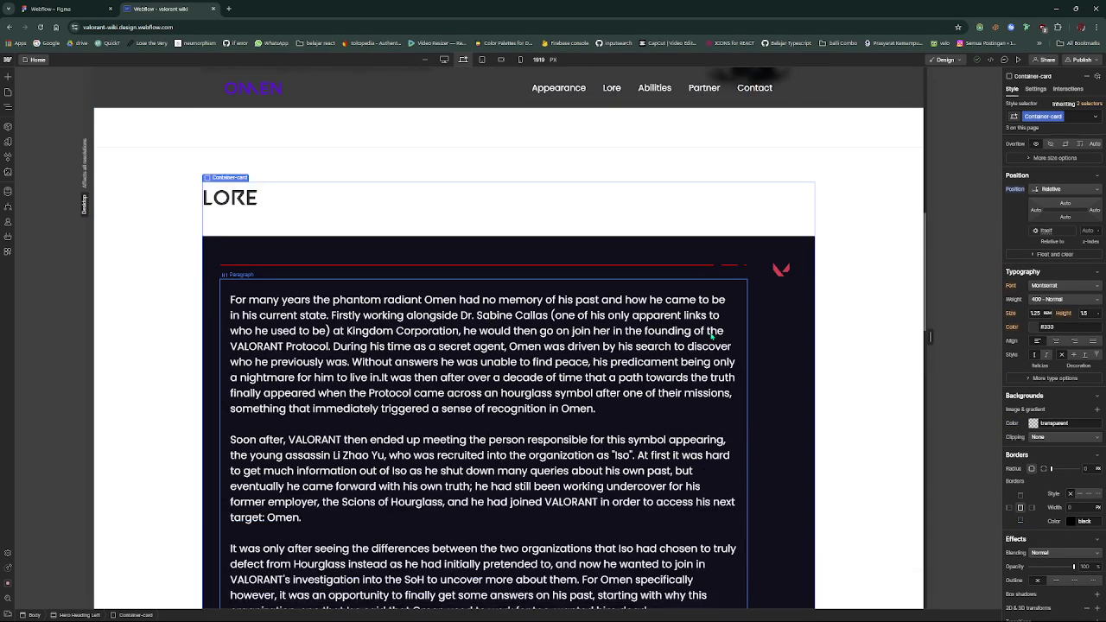
Examine the settings and style of the red divider line image and the black container that encloses it in the Lore section
click(735, 268)
key(d)
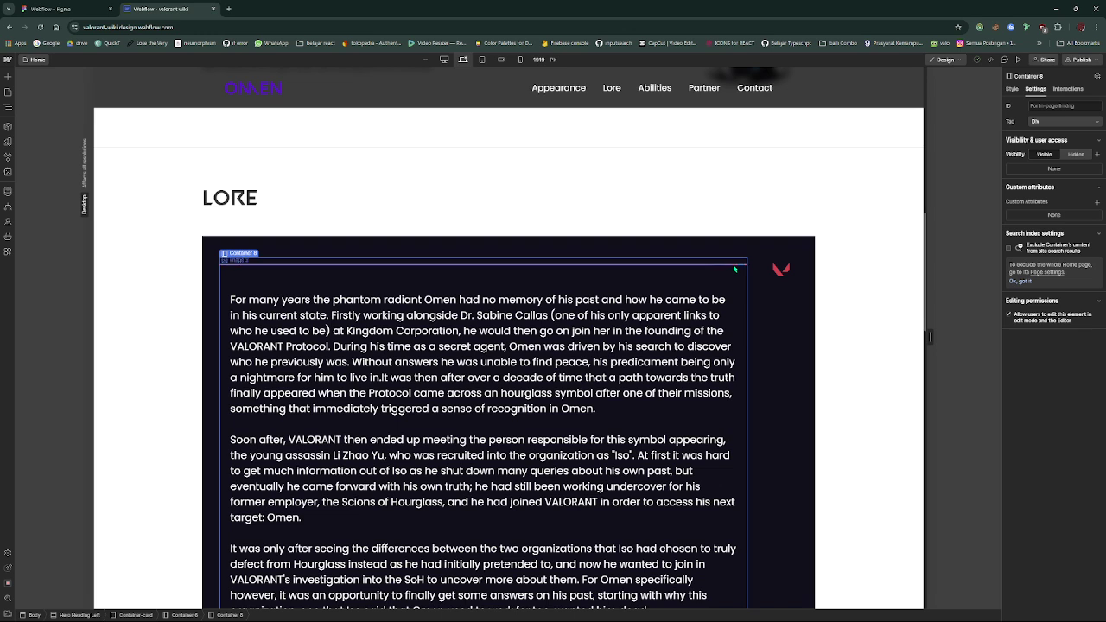
click(734, 269)
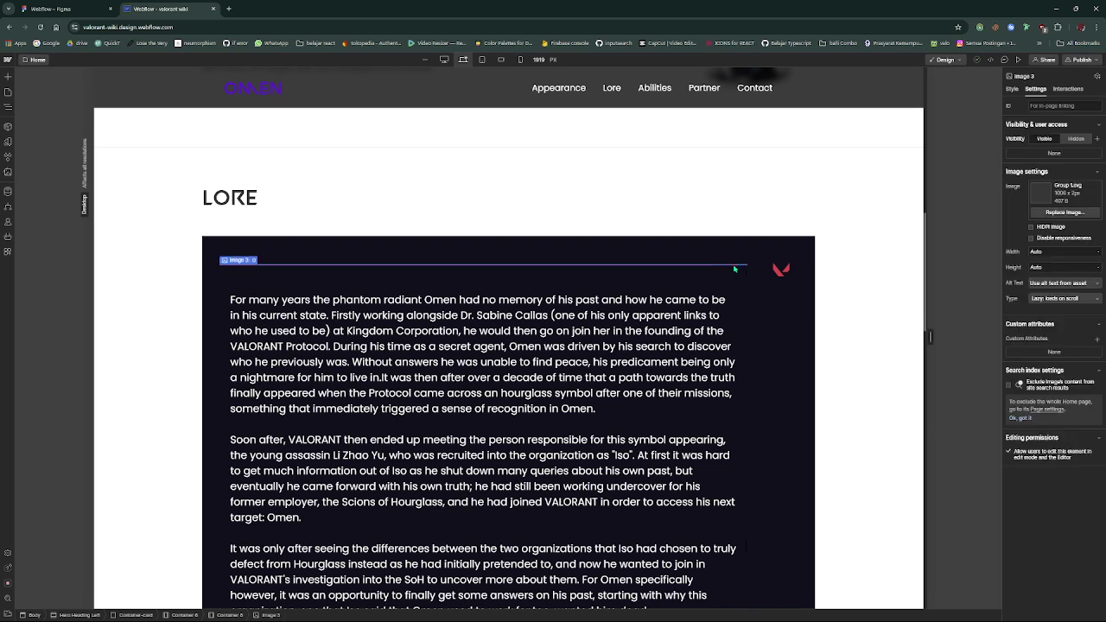
click(1013, 90)
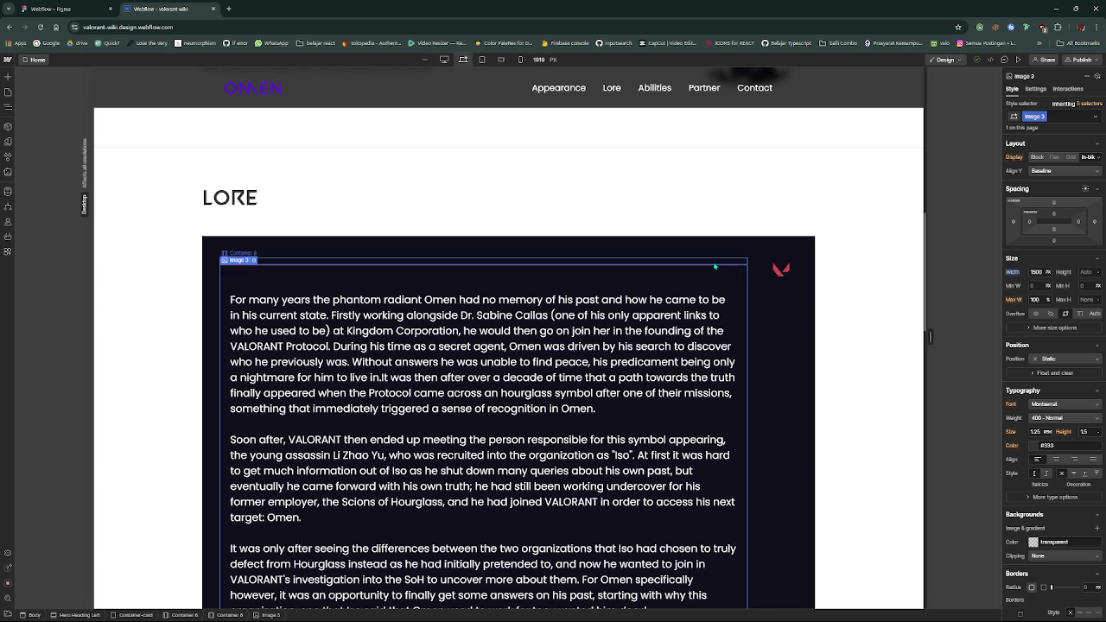
click(713, 265)
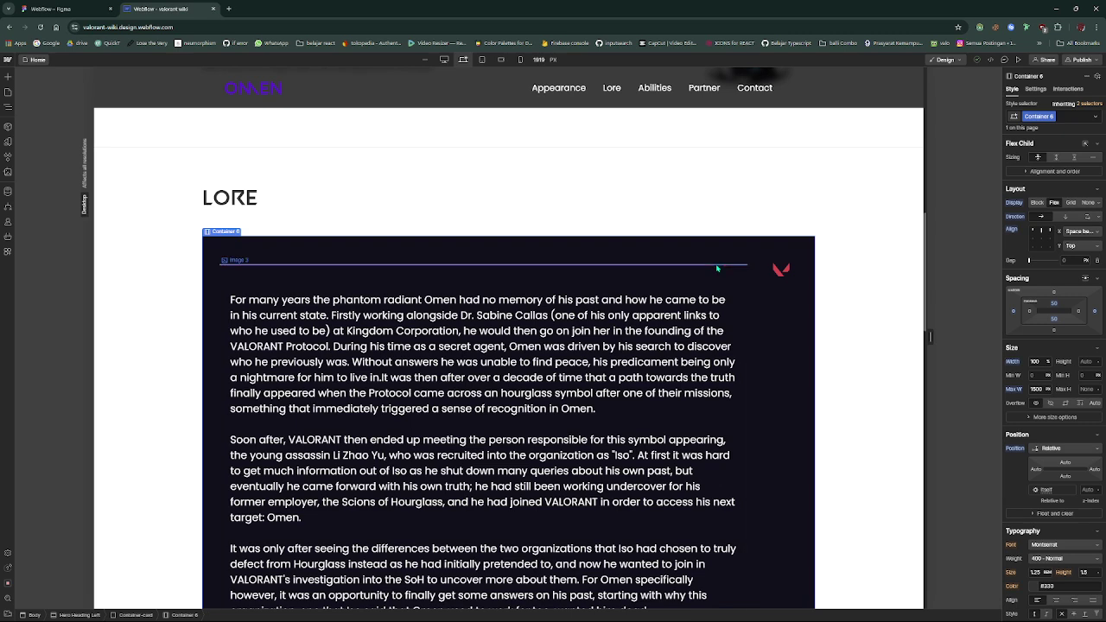
scroll(715, 269, up, 2)
scroll(717, 269, up, 5)
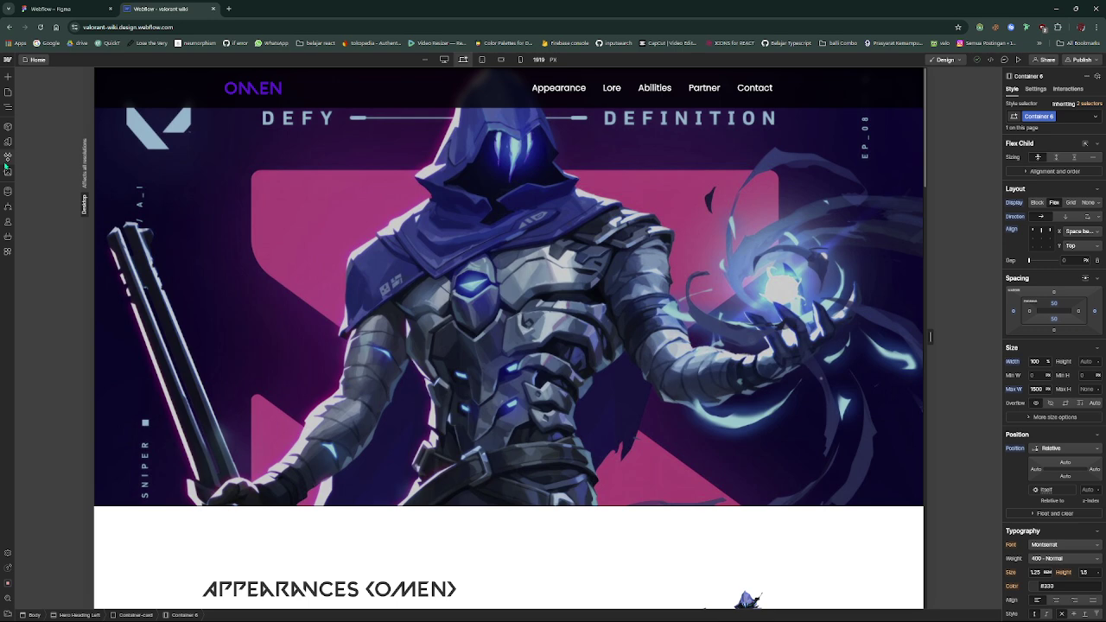
Open the site's assets and delete the bruhhh.png image, confirming the deletion
click(8, 172)
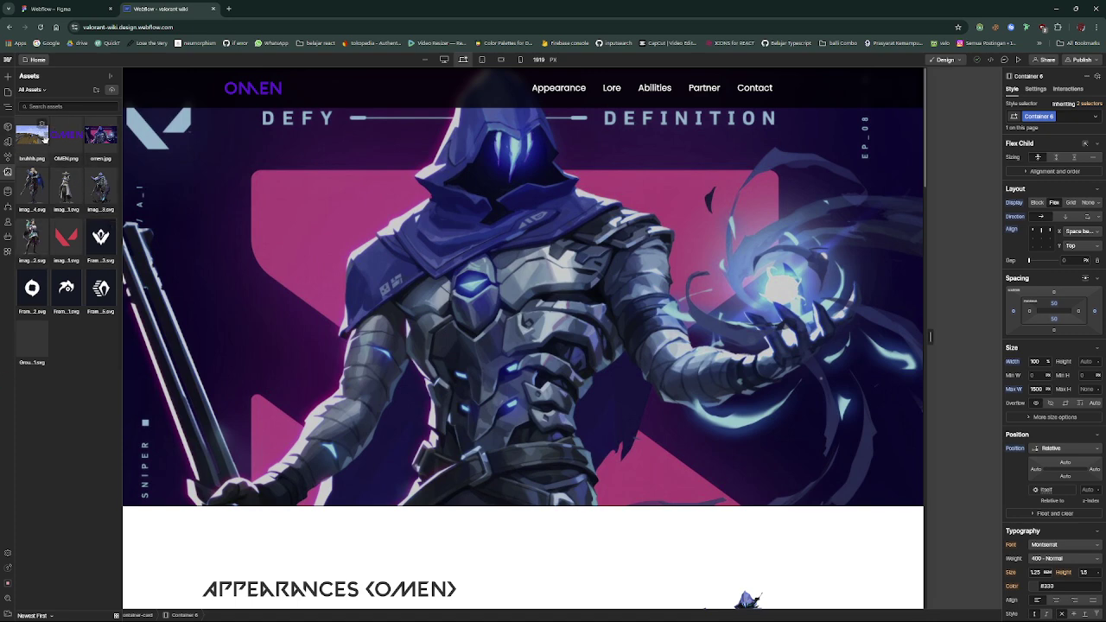
click(42, 124)
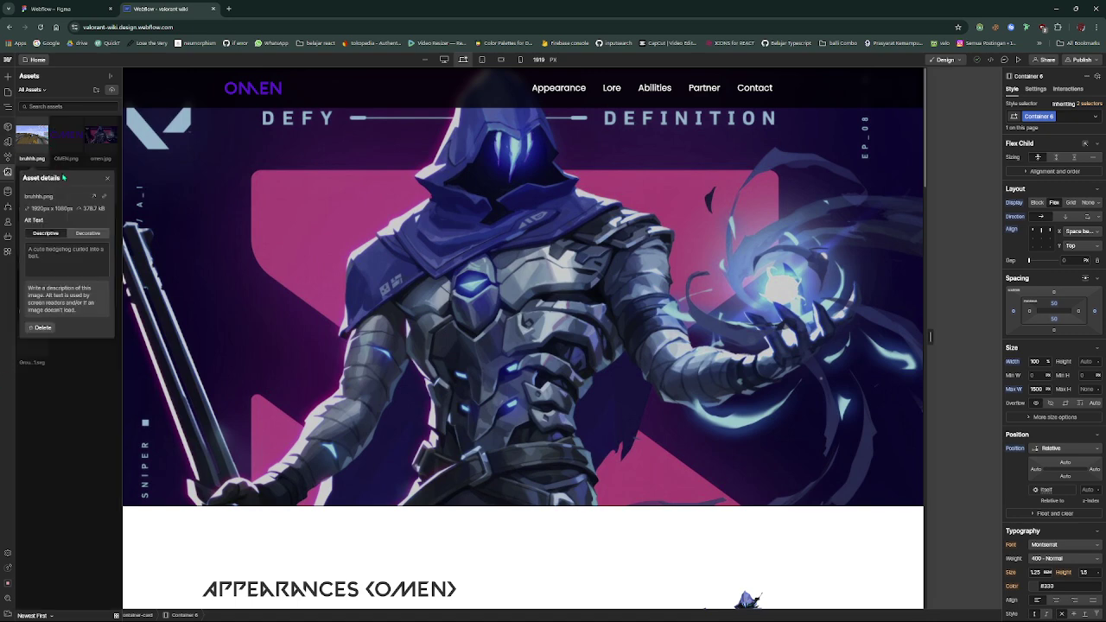
click(41, 328)
click(56, 381)
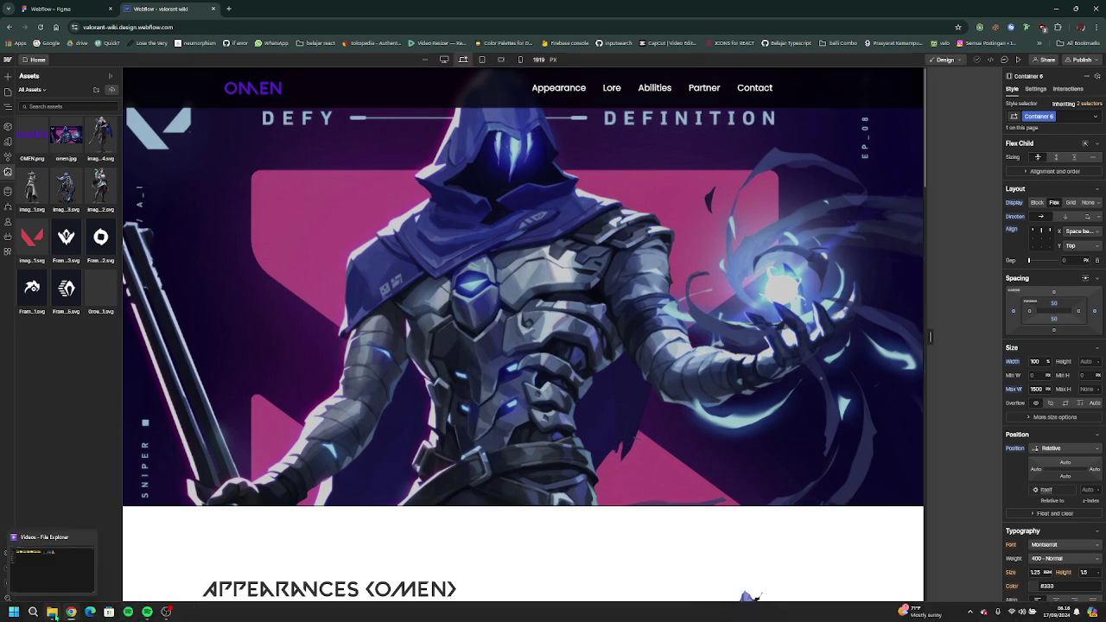
Switch to File Explorer and try to upload the oikawa GIF files from the Pictures folder to the site's assets
click(52, 614)
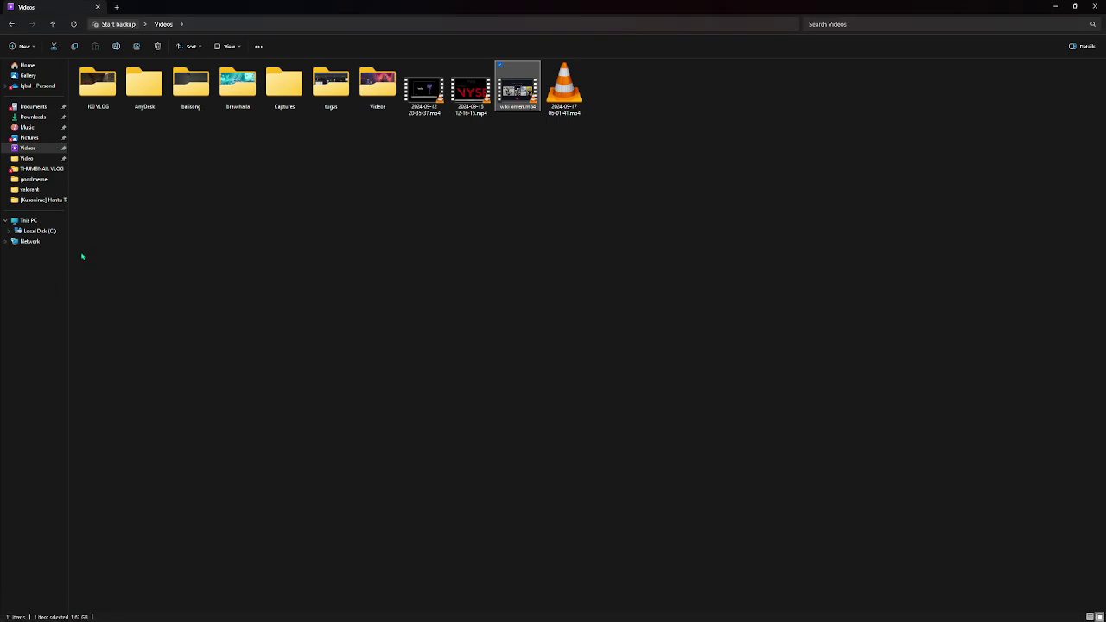
click(1074, 6)
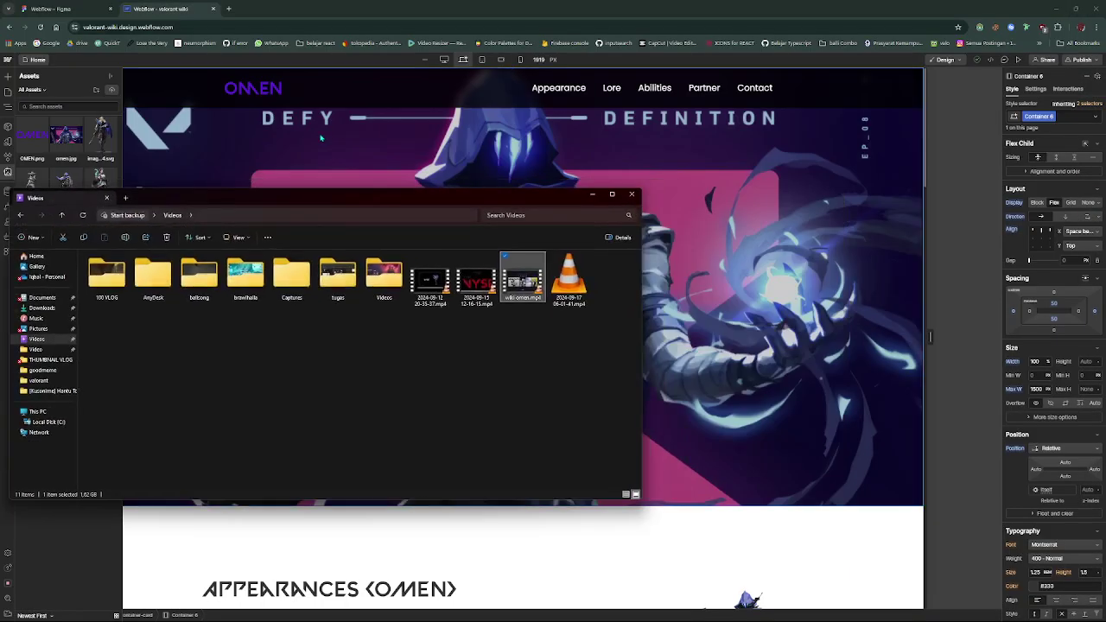
drag(299, 198, 646, 187)
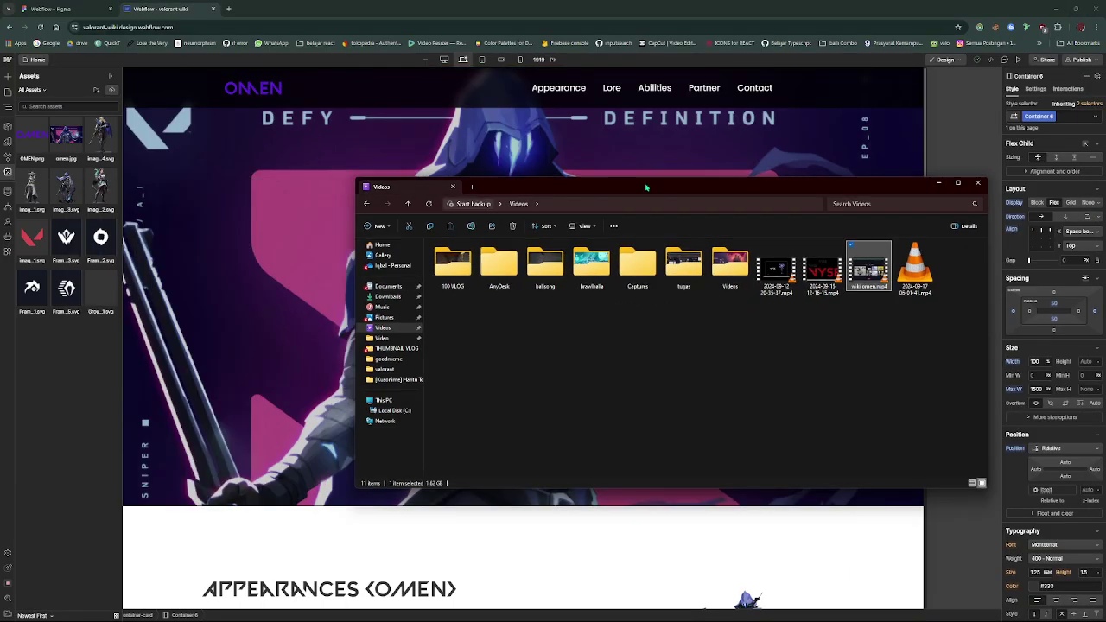
click(385, 317)
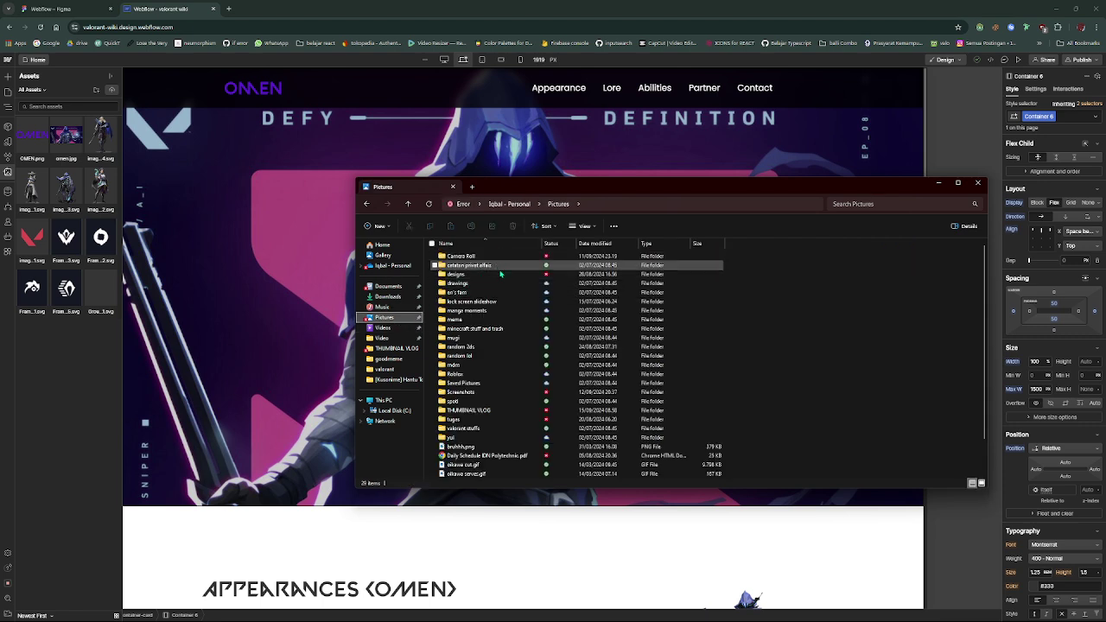
click(487, 468)
scroll(492, 449, down, 2)
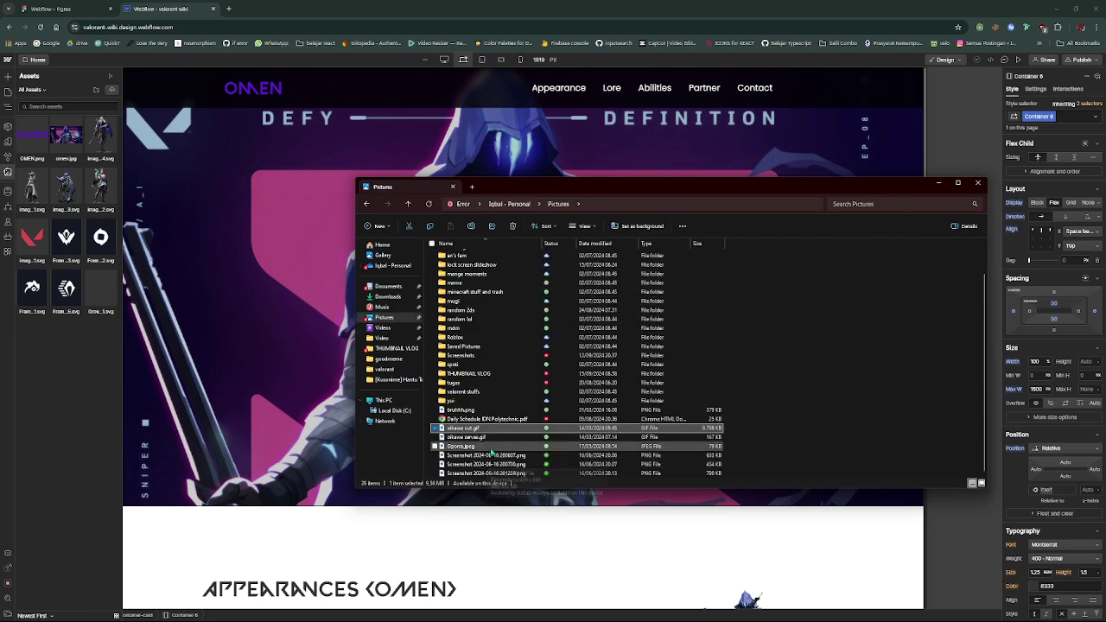
drag(498, 429, 87, 373)
click(484, 437)
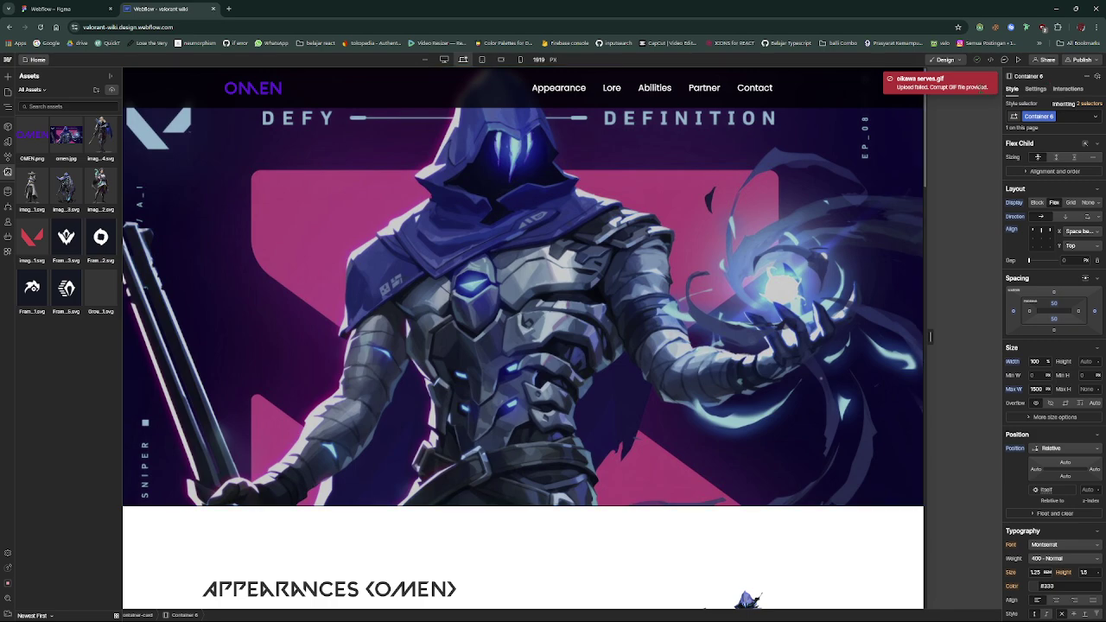
Go back to the Pictures folder in File Explorer and upload bruhhh.png to the site's assets
key(alt+Tab)
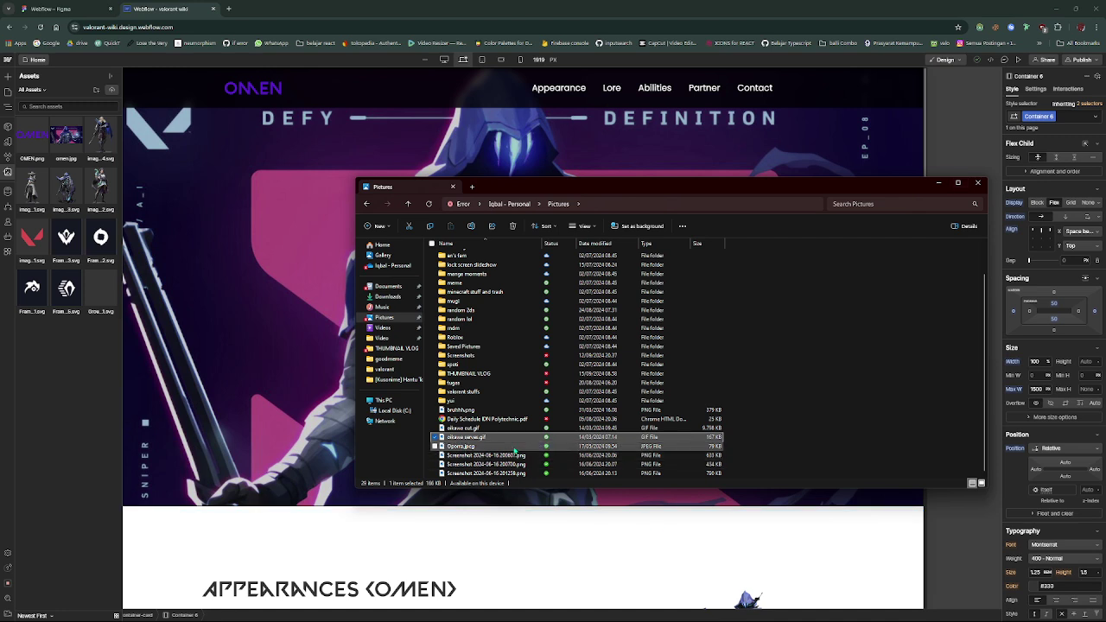
click(505, 419)
click(505, 410)
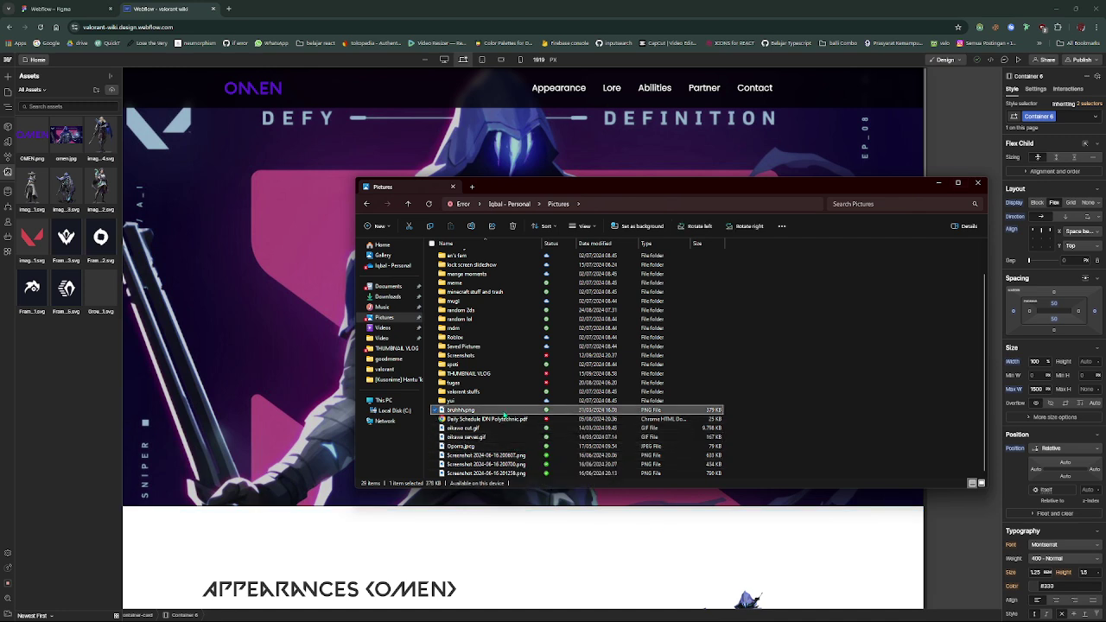
click(498, 401)
scroll(495, 354, up, 1)
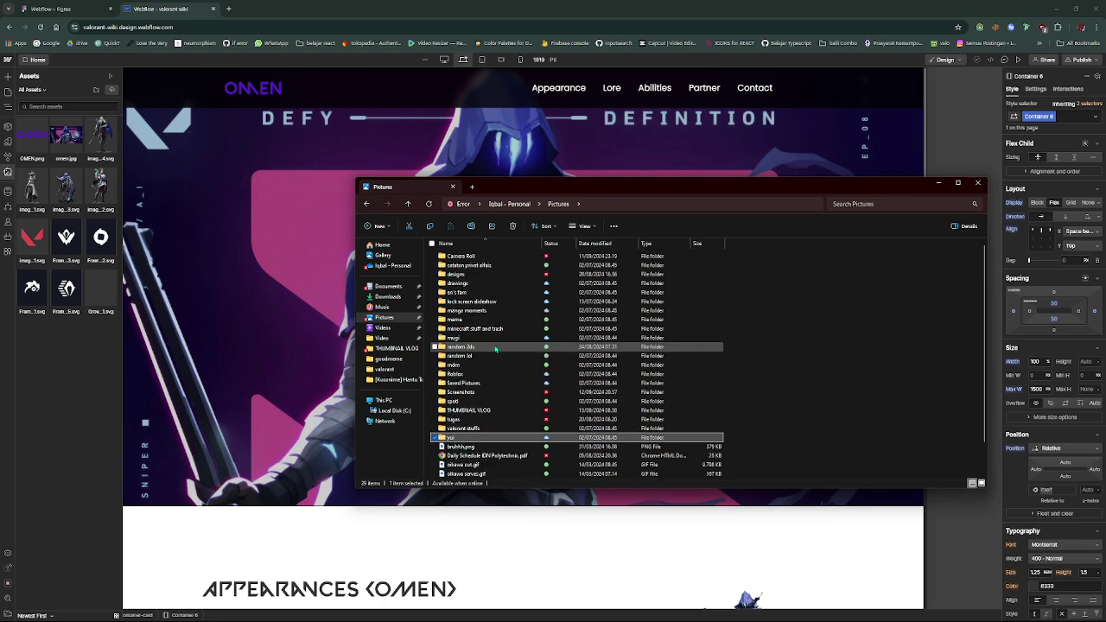
double_click(492, 441)
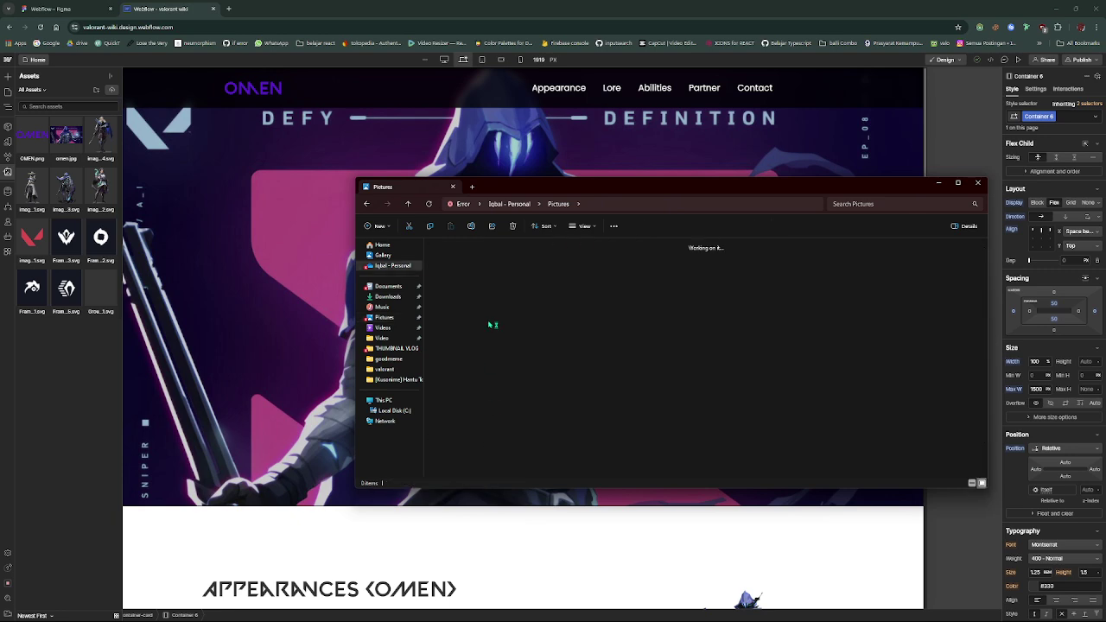
click(558, 205)
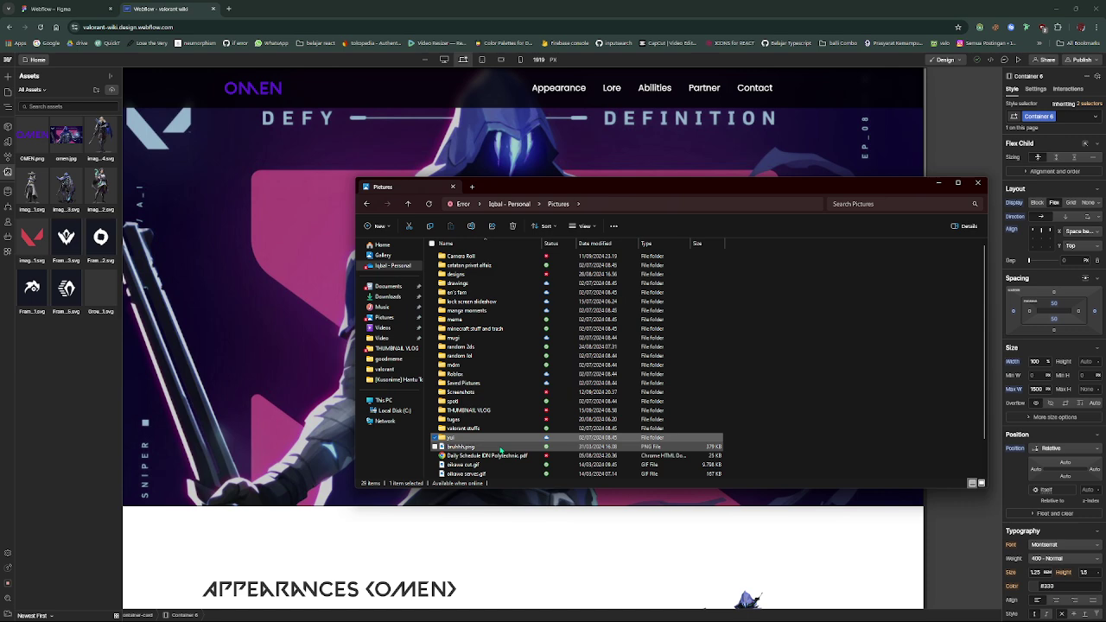
mouse_move(501, 448)
mouse_down()
mouse_move(37, 396)
mouse_move(67, 363)
mouse_up()
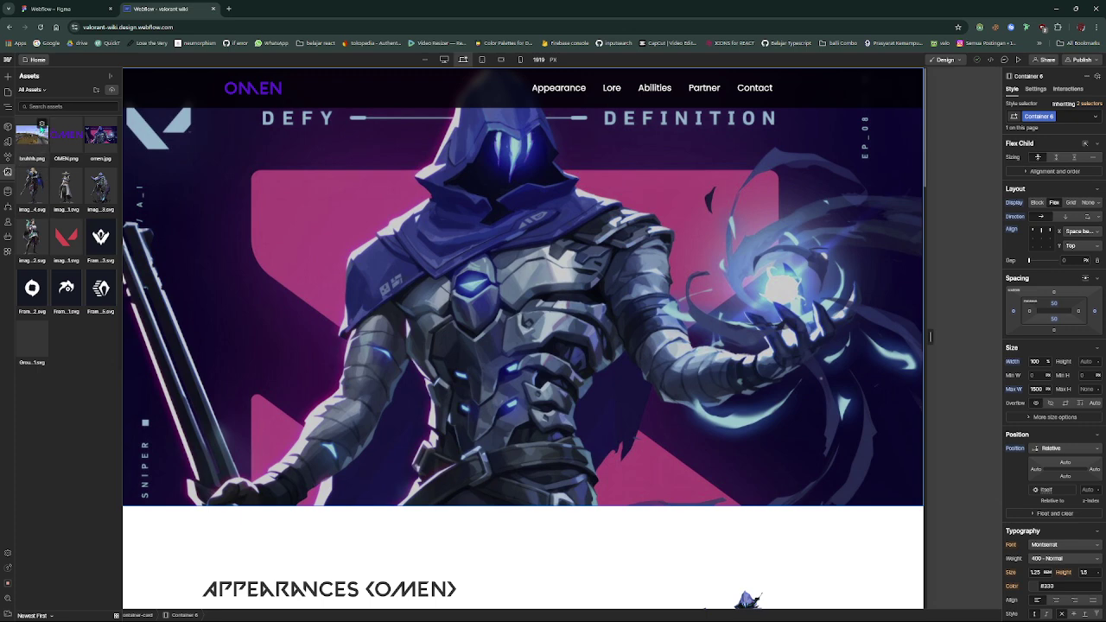
Delete the uploaded bruhhh.png demo image from the site's assets again and confirm the deletion
click(41, 124)
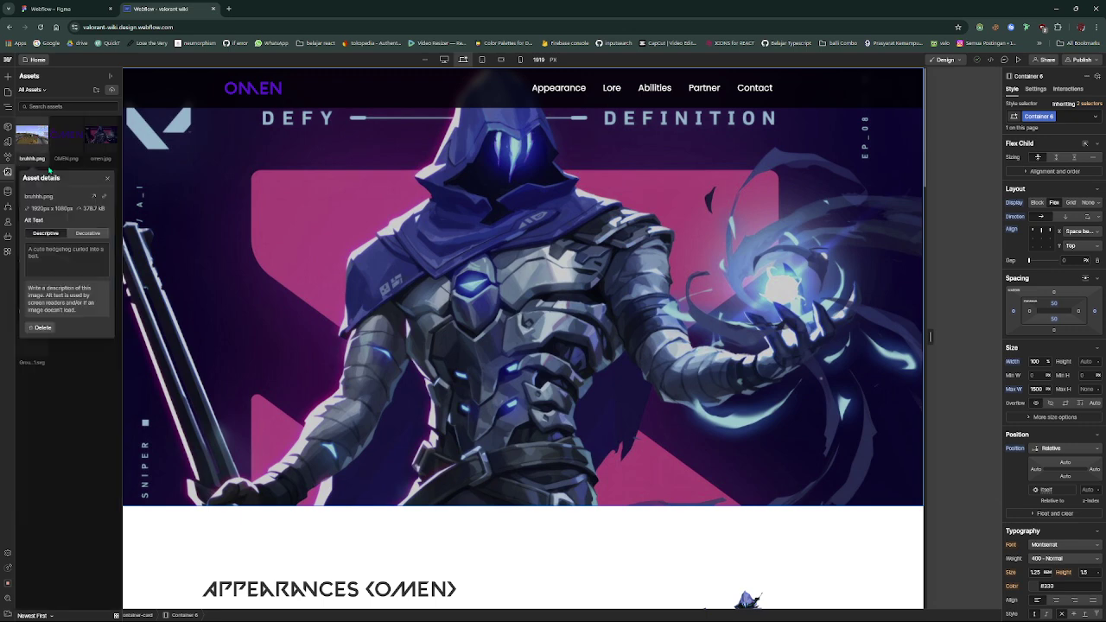
click(41, 328)
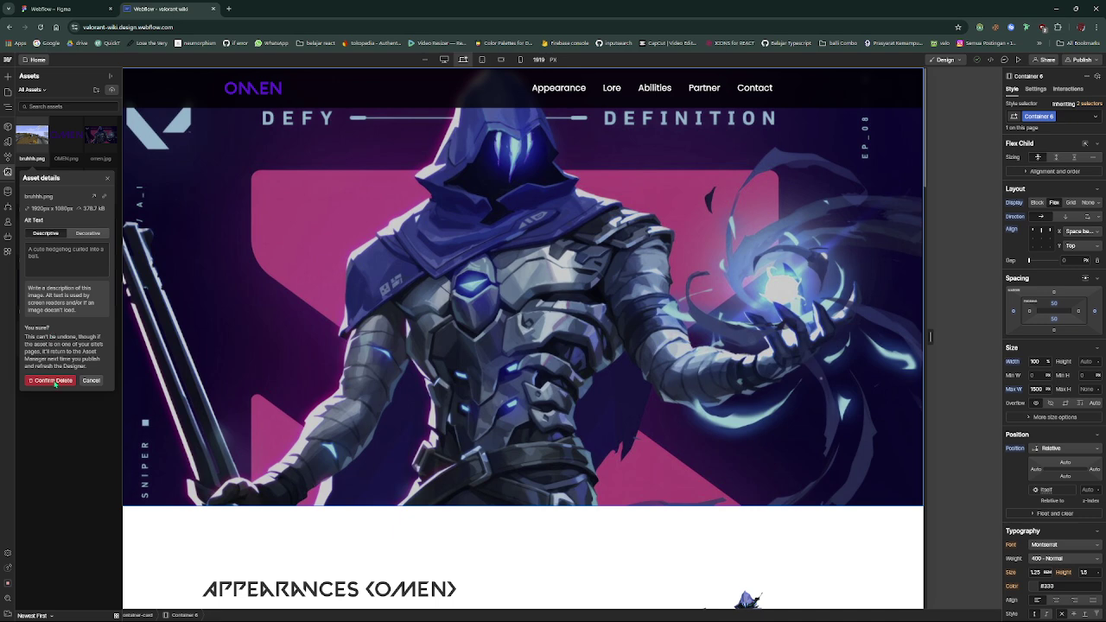
click(51, 380)
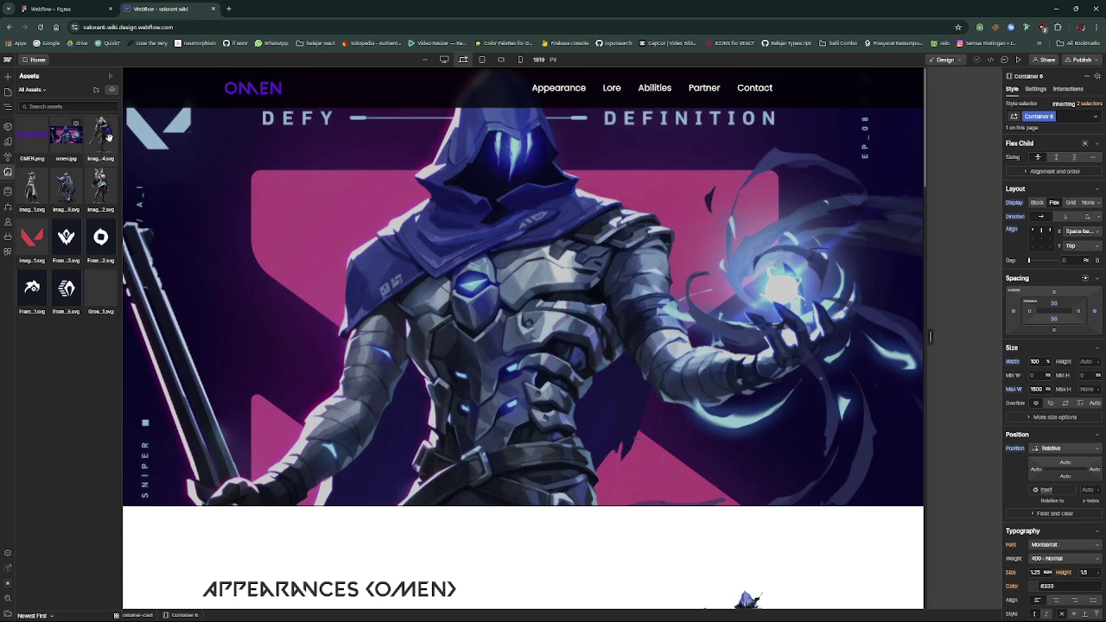
Examine the style of the Omen character image in Appearances and of the red divider line in Lore
scroll(330, 267, down, 4)
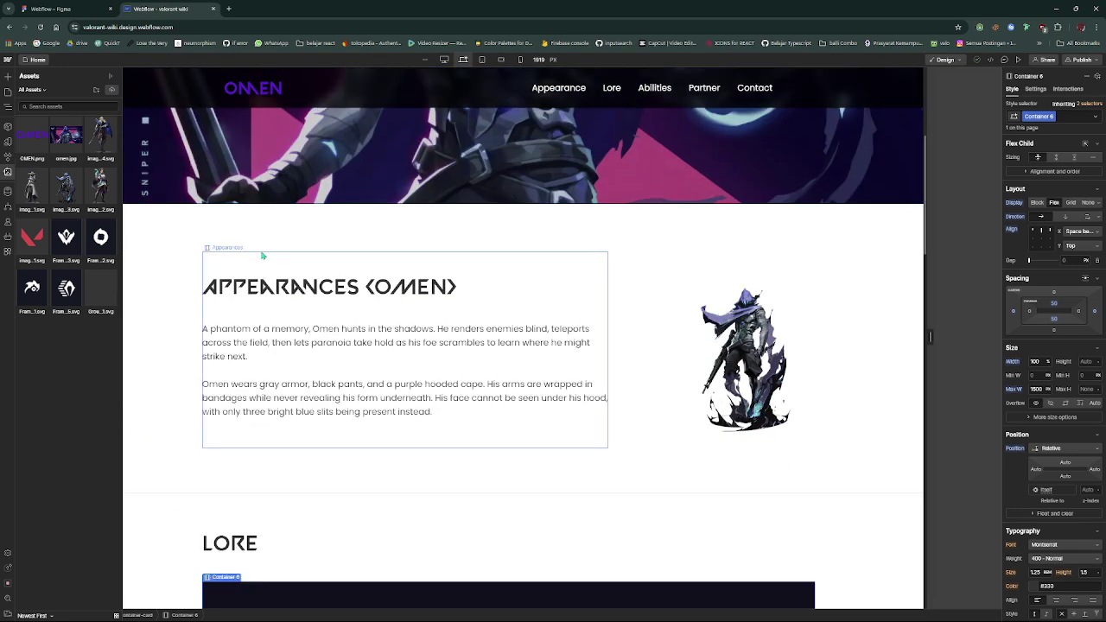
click(713, 329)
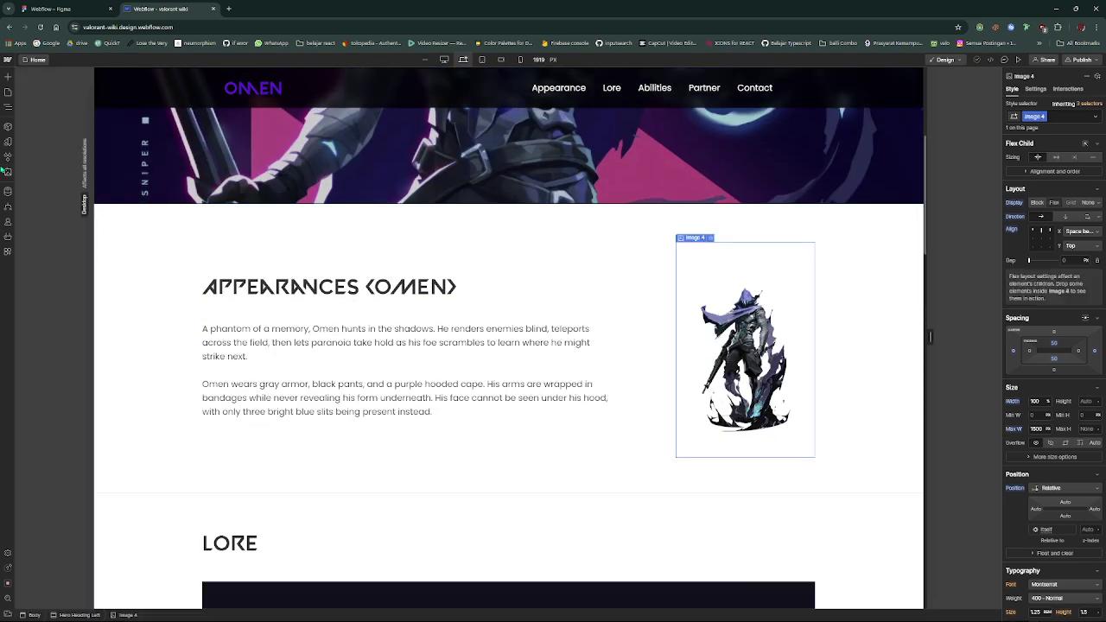
scroll(321, 296, down, 3)
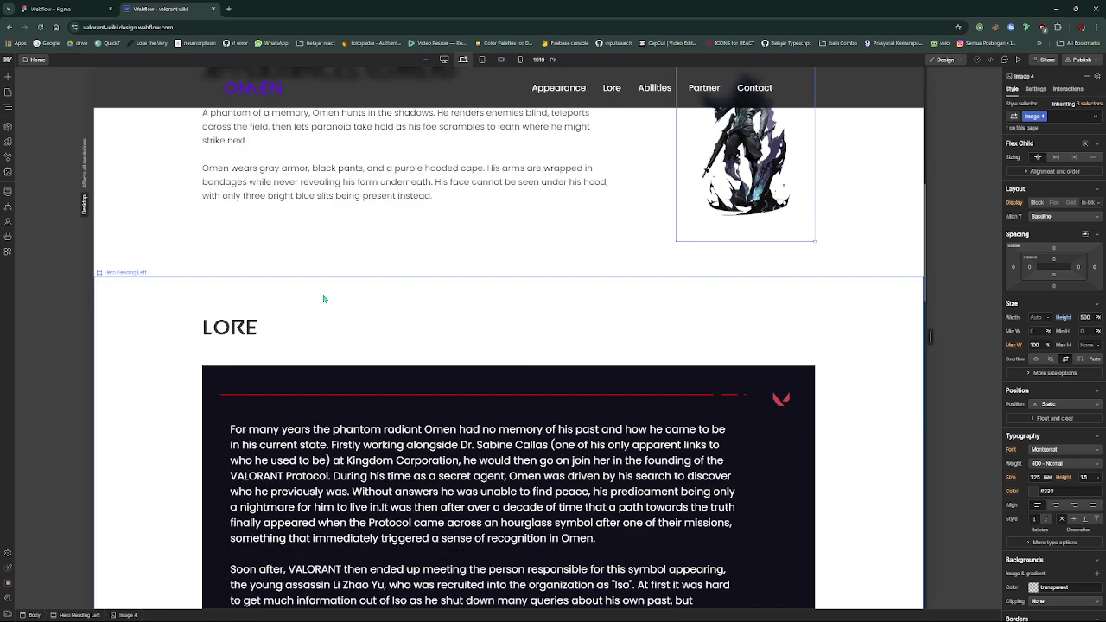
click(696, 396)
click(696, 396)
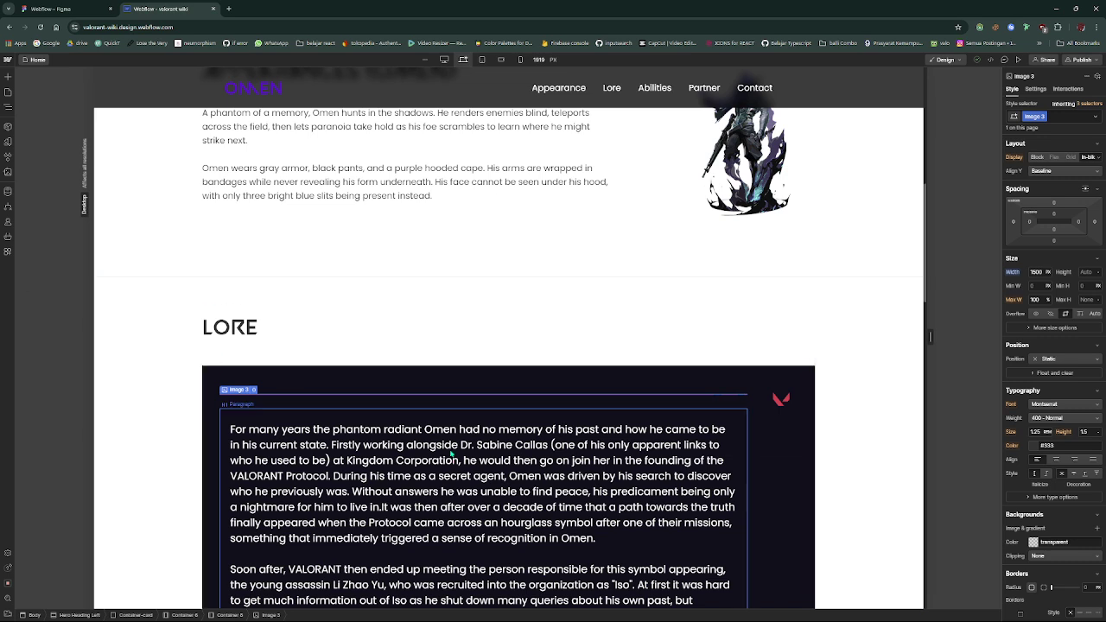
Insert the red divider line from the assets above the Lore heading, and undo the insertion
click(6, 171)
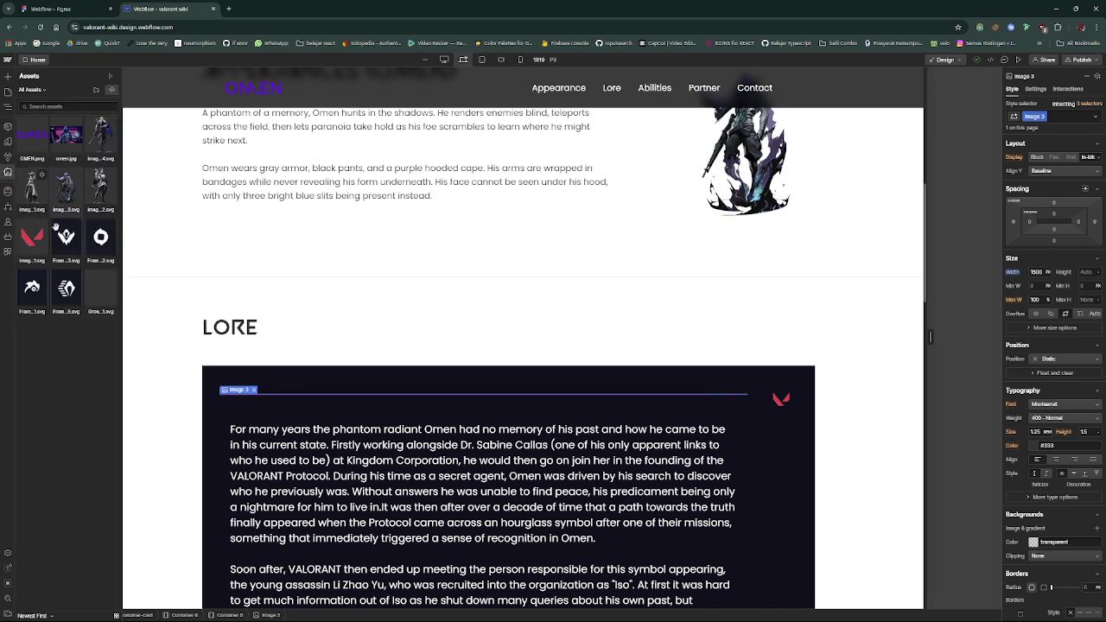
drag(95, 294, 321, 328)
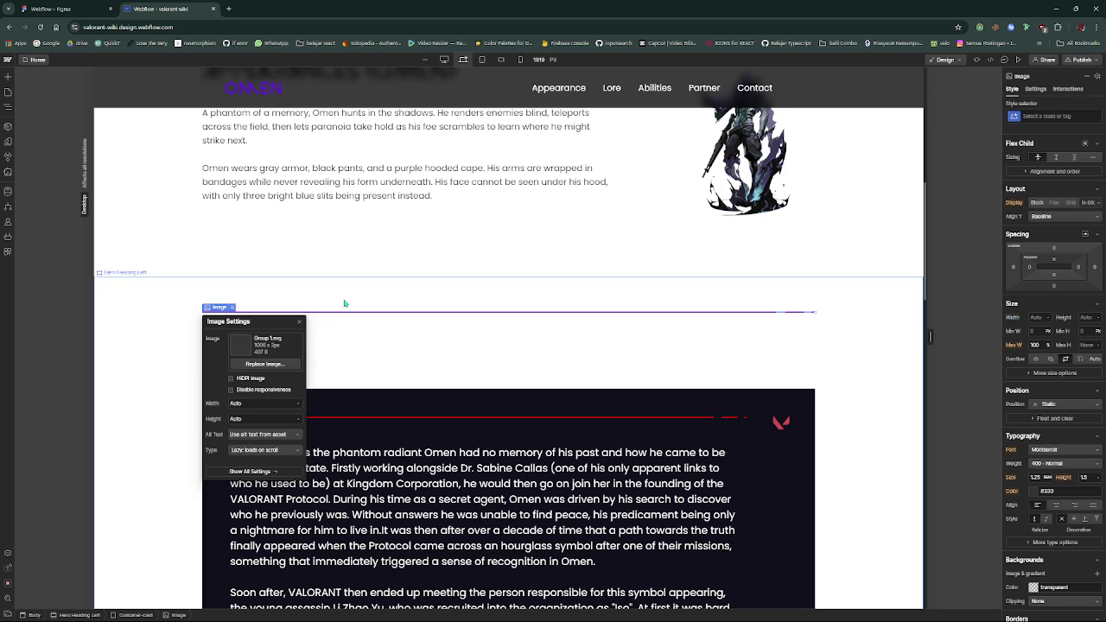
click(351, 307)
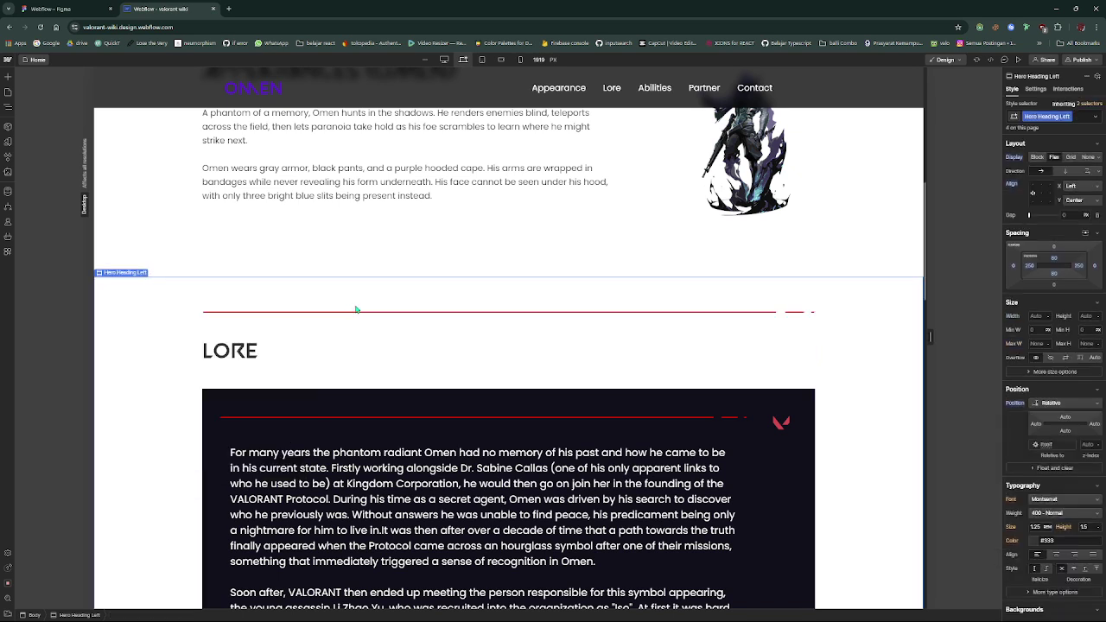
key(ctrl+z)
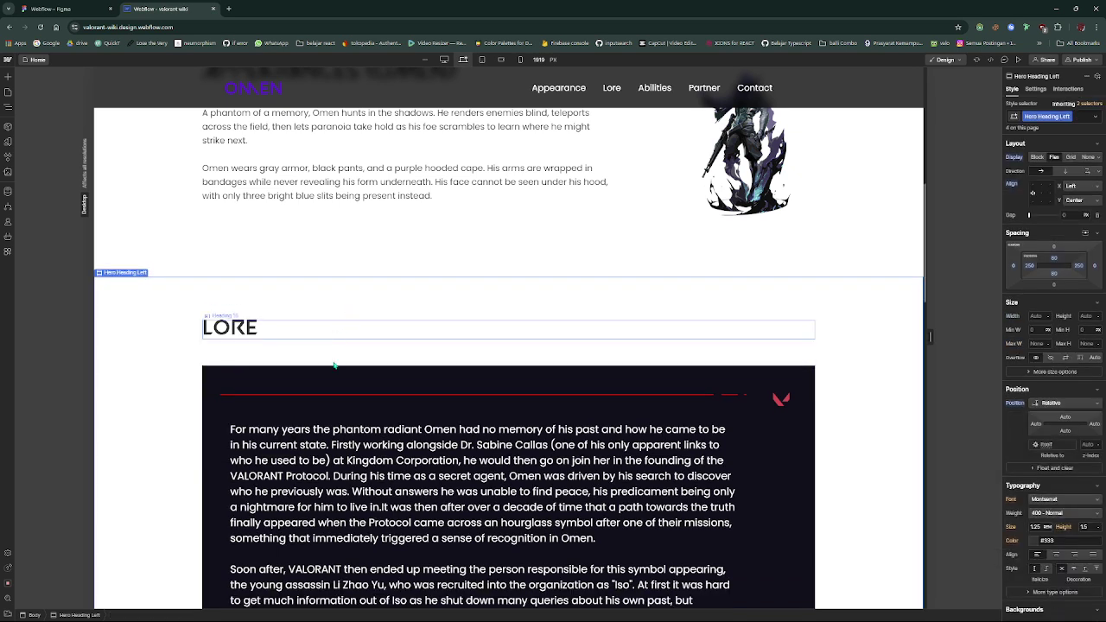
Examine the style of the red Valorant logo in the Lore card and of the inner container holding the divider and text
scroll(701, 384, down, 3)
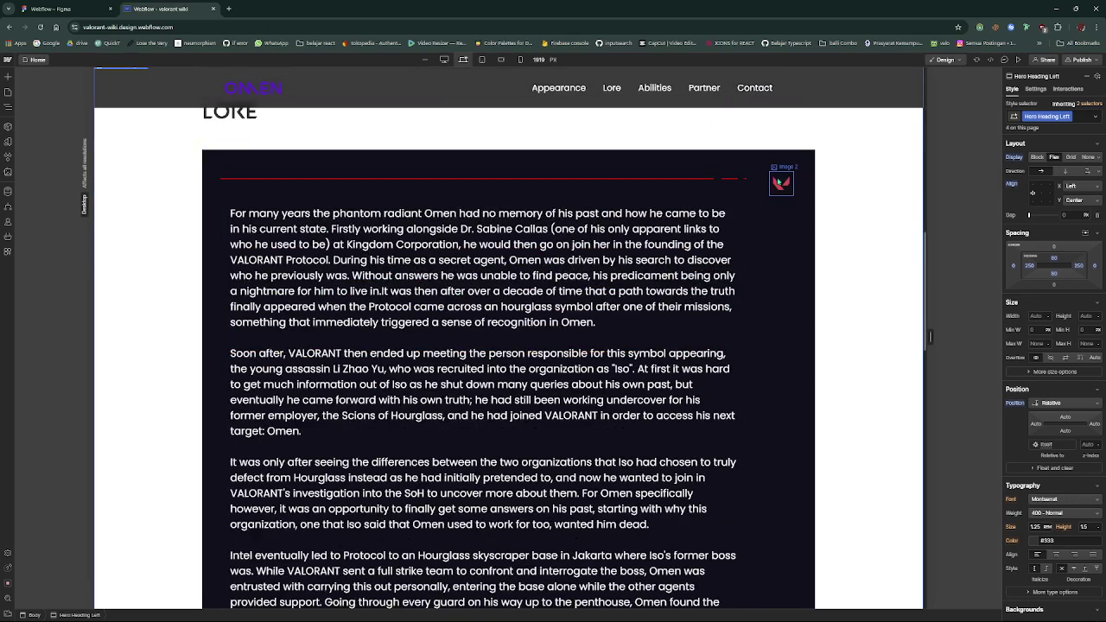
click(781, 185)
scroll(778, 207, up, 3)
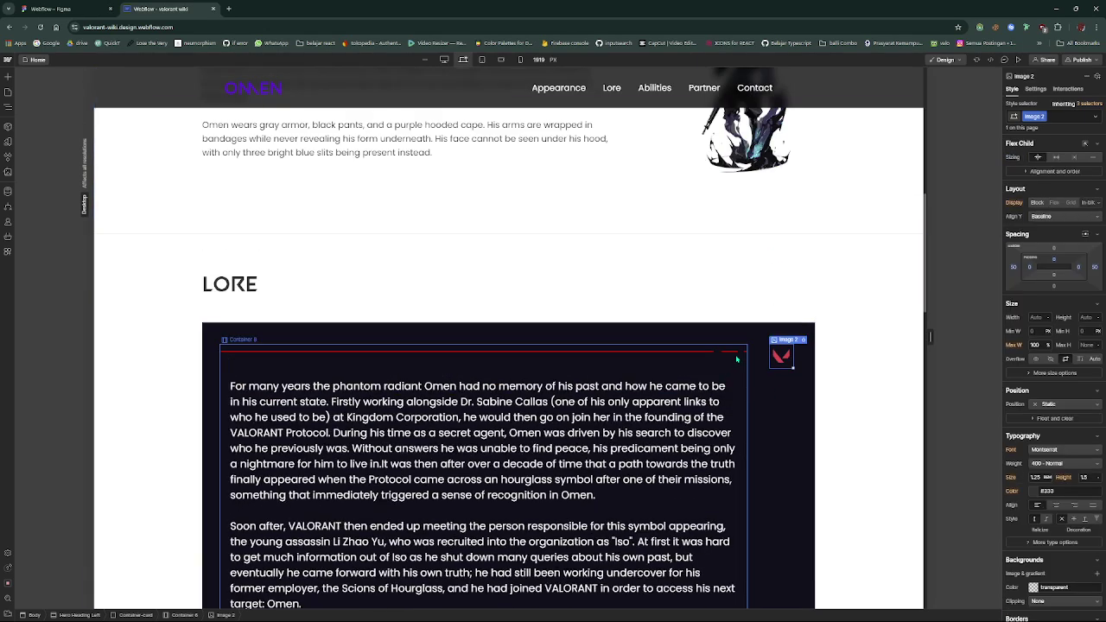
click(737, 359)
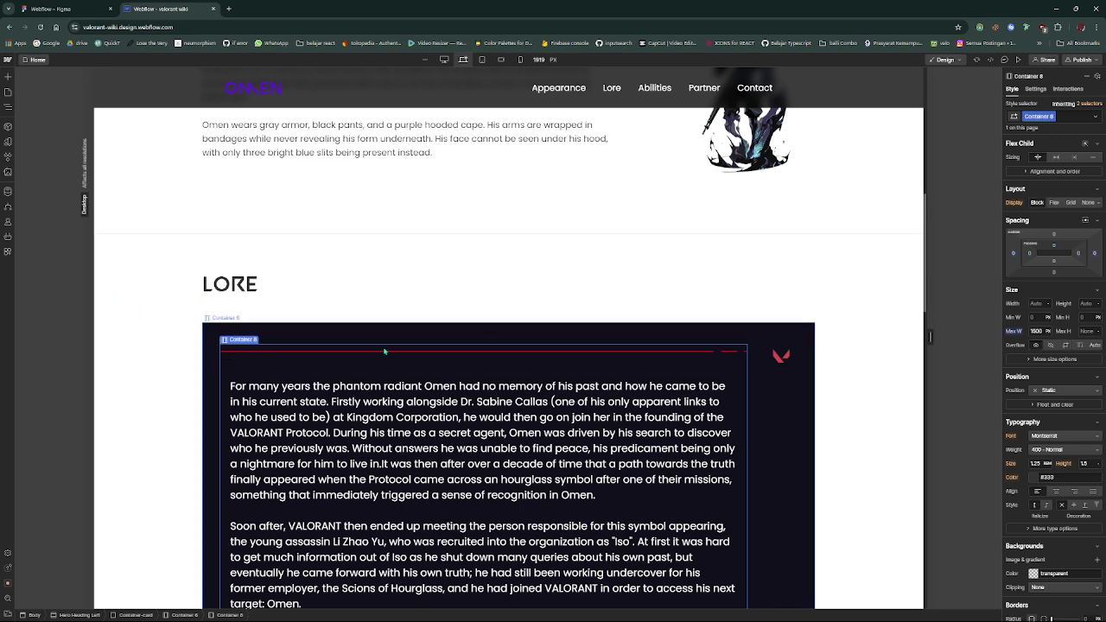
scroll(230, 351, down, 1)
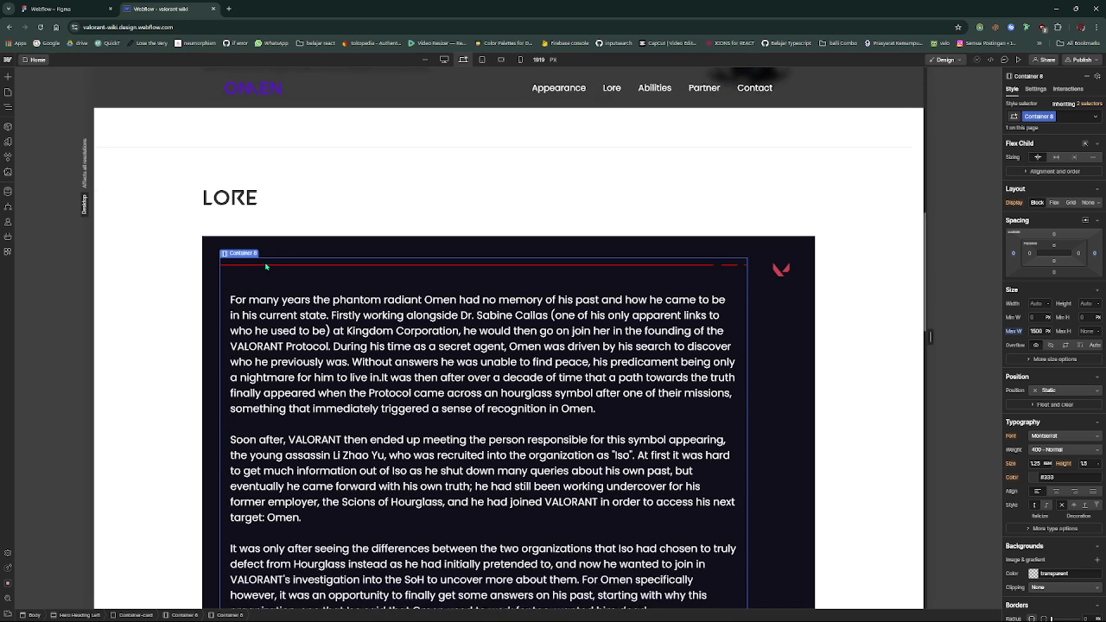
Examine the Lore paragraph's style and its editable text, leaving the wording as it is
click(298, 314)
scroll(306, 324, down, 2)
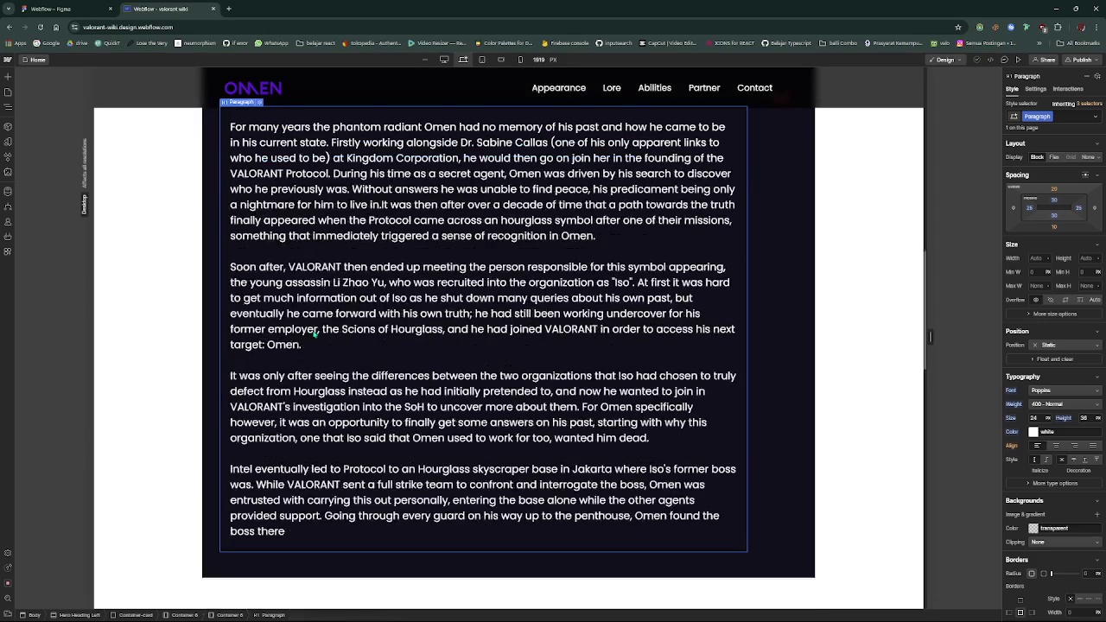
scroll(313, 334, up, 3)
scroll(312, 337, down, 3)
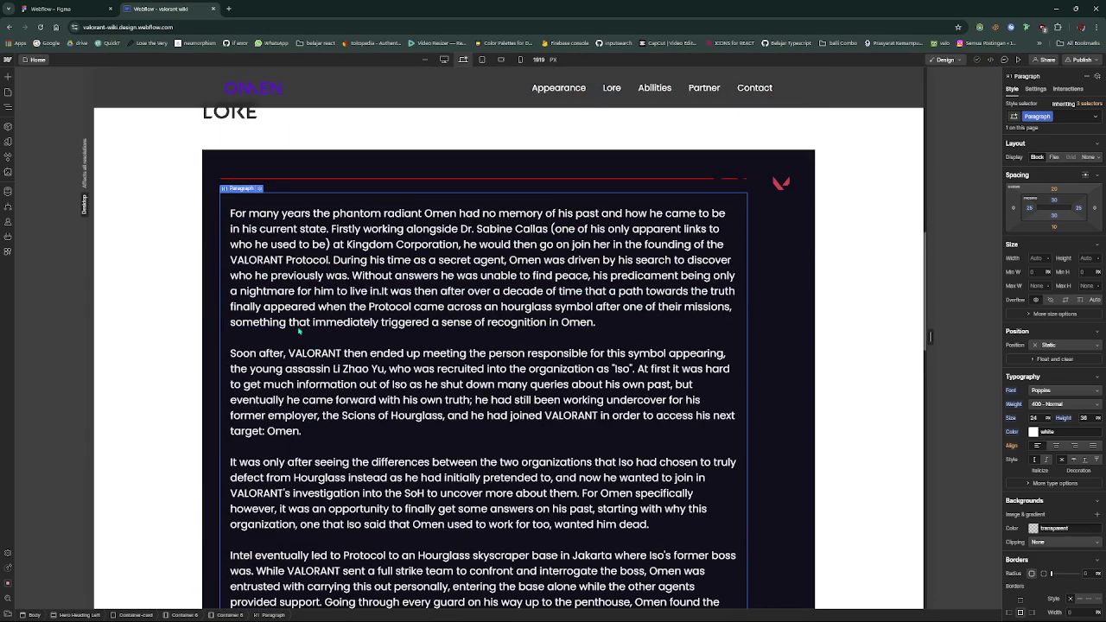
double_click(316, 289)
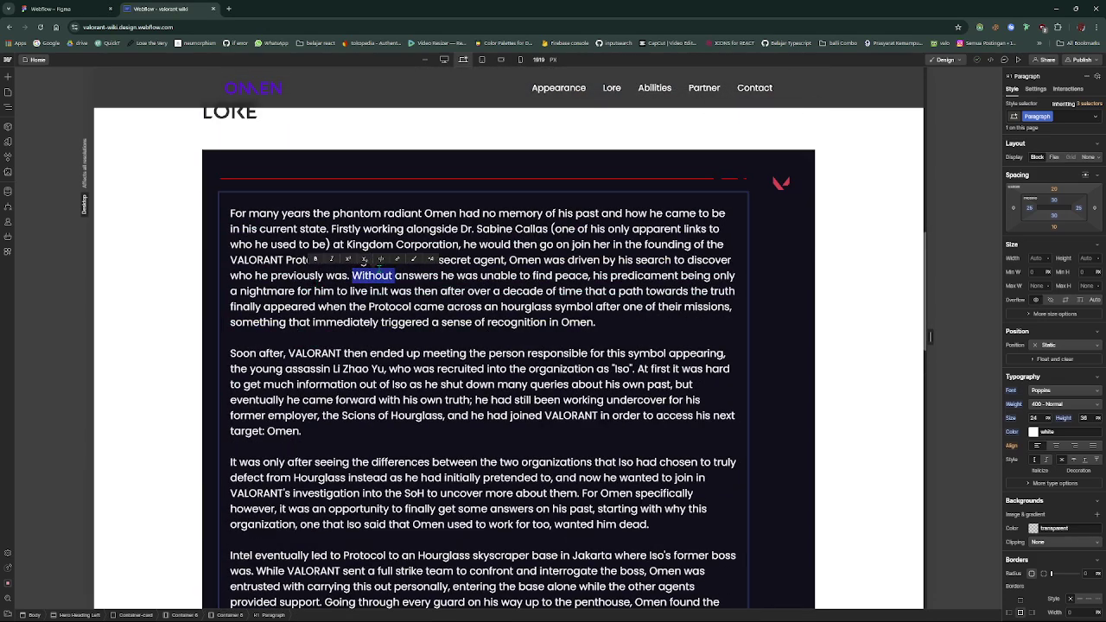
triple_click(380, 269)
click(304, 227)
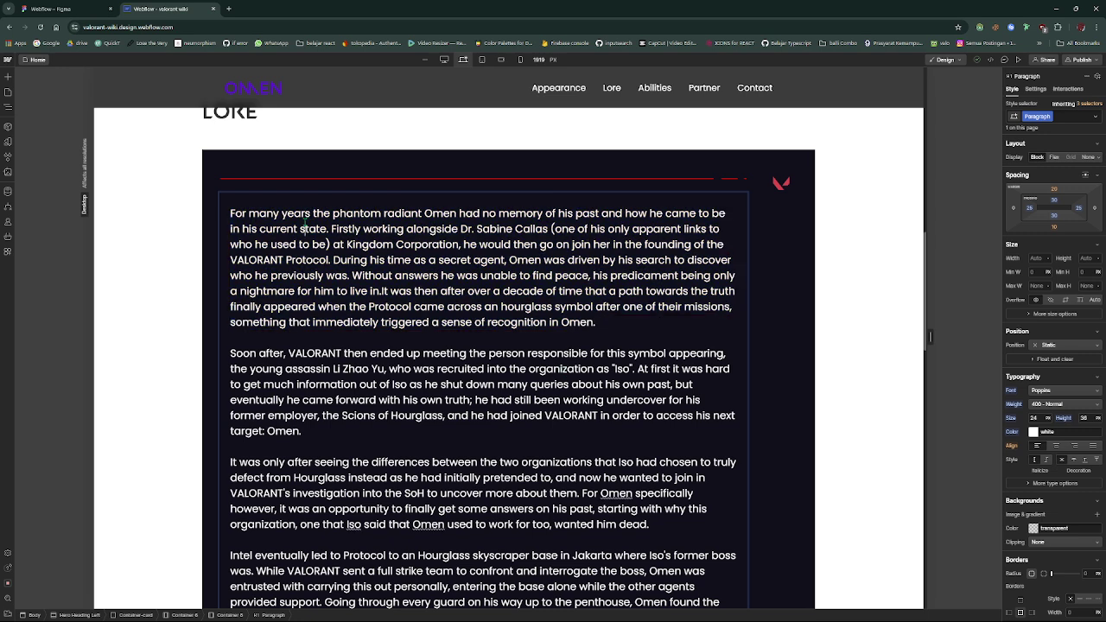
key(Escape)
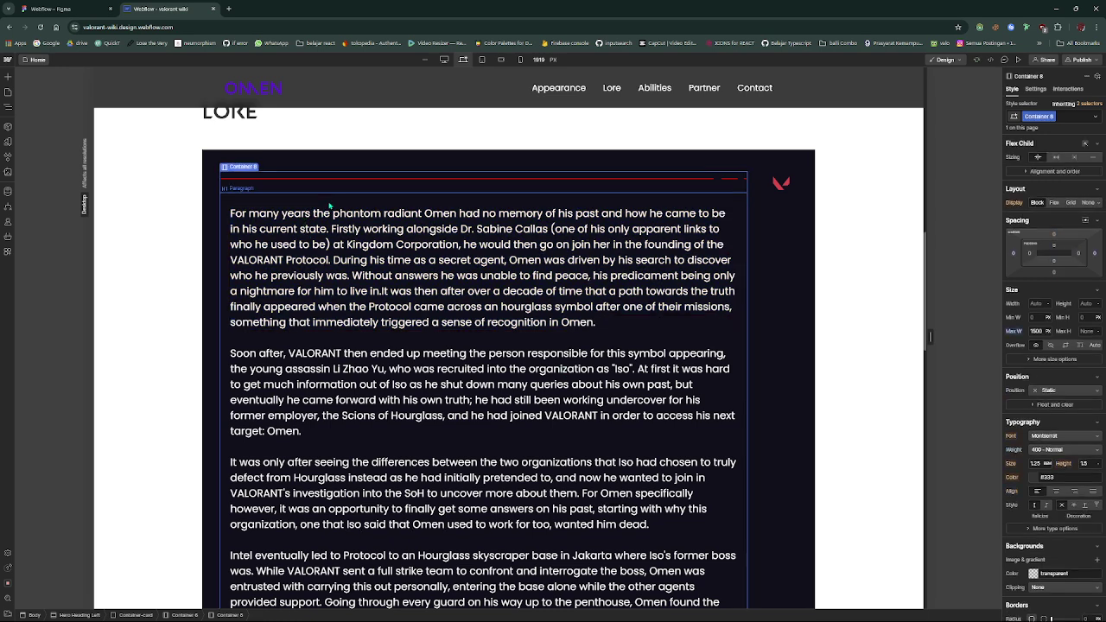
Try a font size of 20 px on the Lore paragraph and set it back to 24 px
scroll(1016, 393, down, 1)
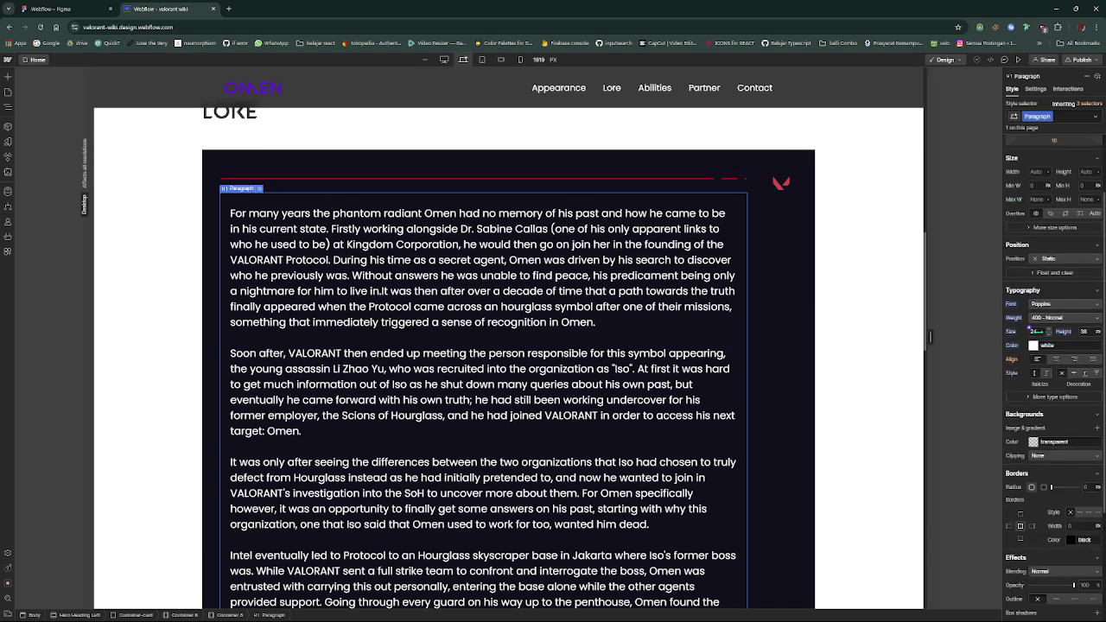
click(1031, 331)
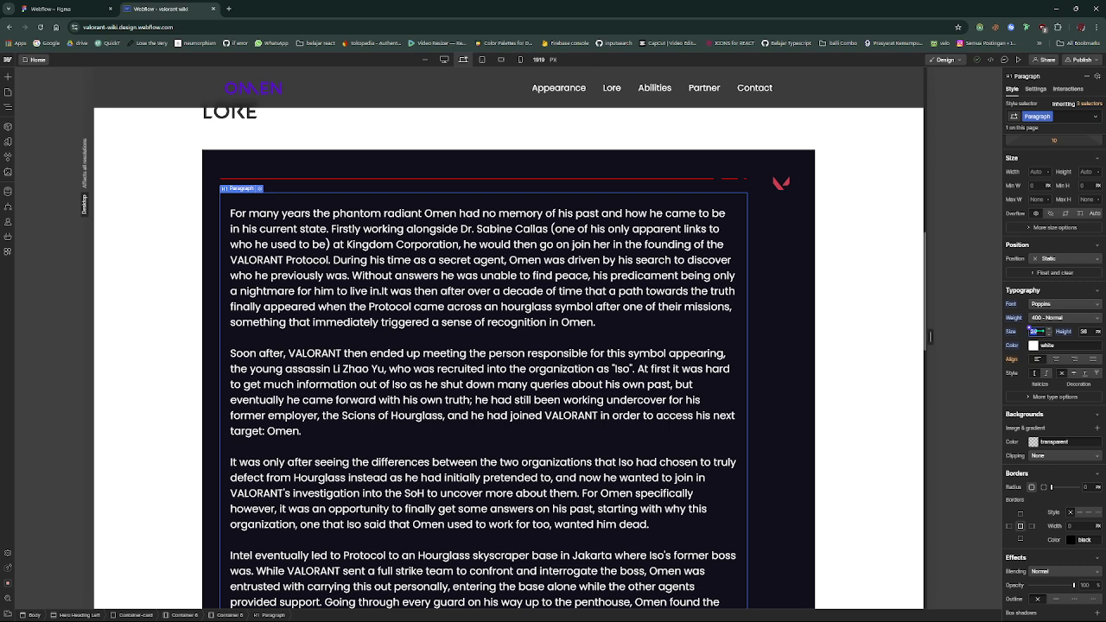
text(20)
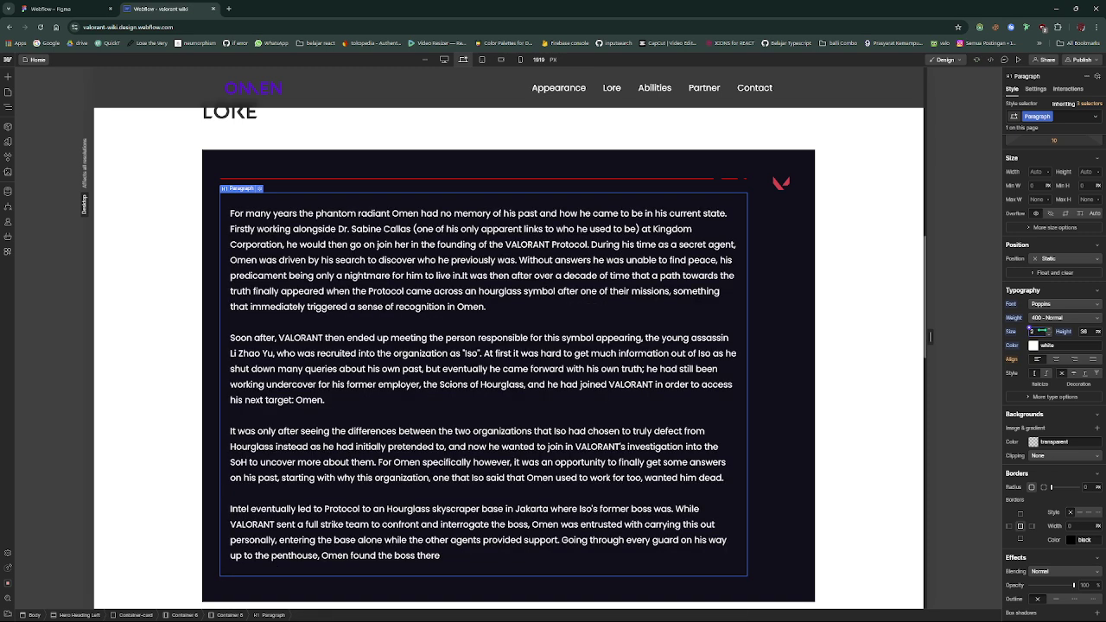
text(4)
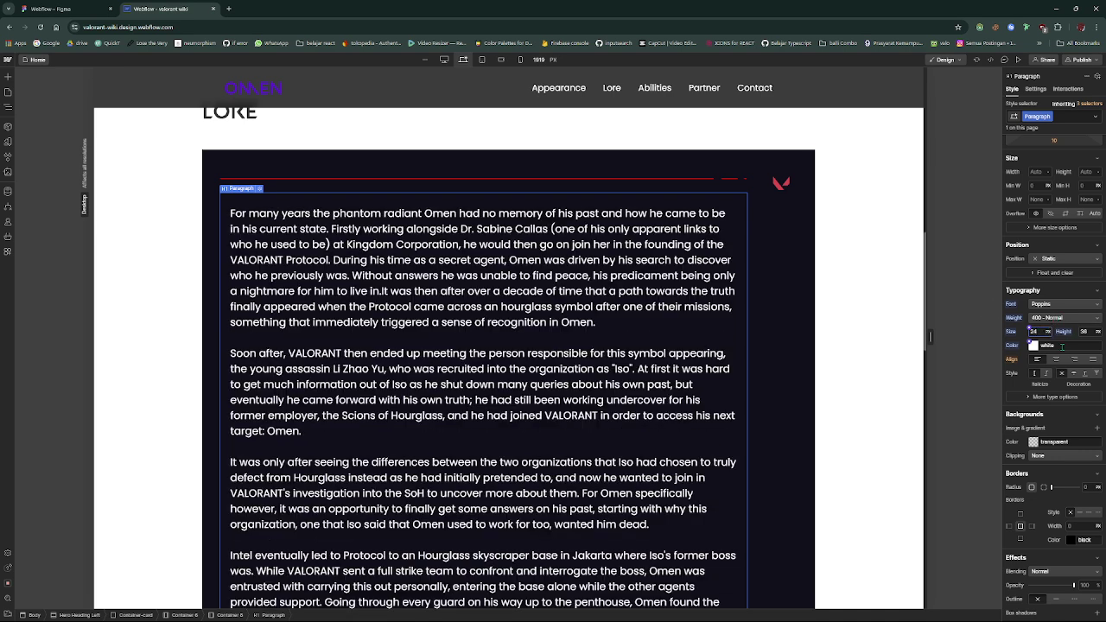
Set the Lore paragraph's font weight to 300 - Light and review the text
click(1044, 321)
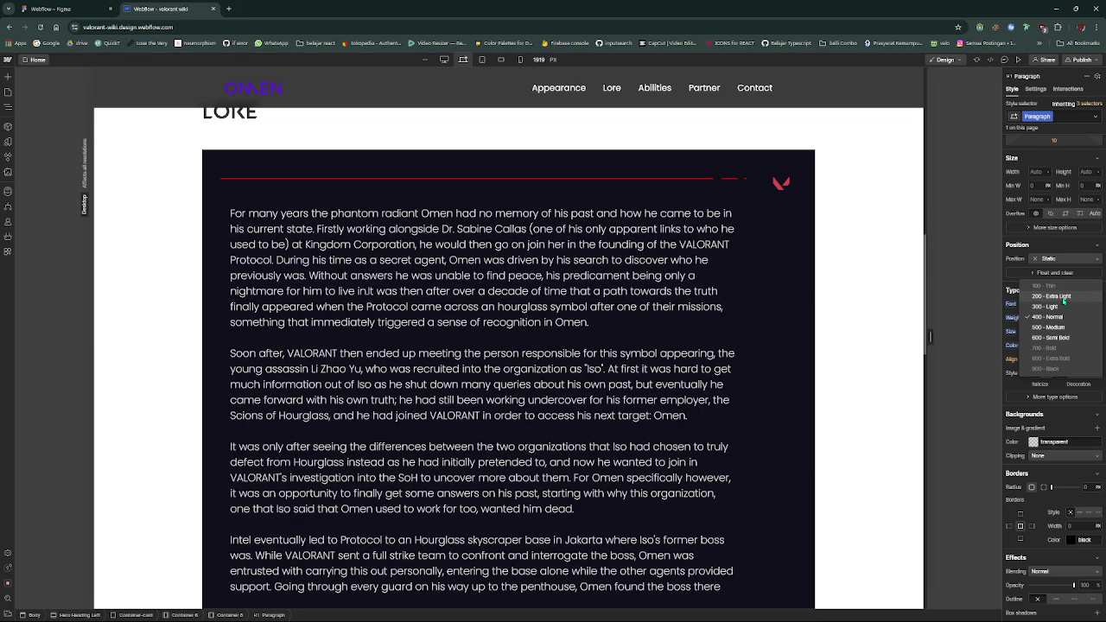
click(1063, 307)
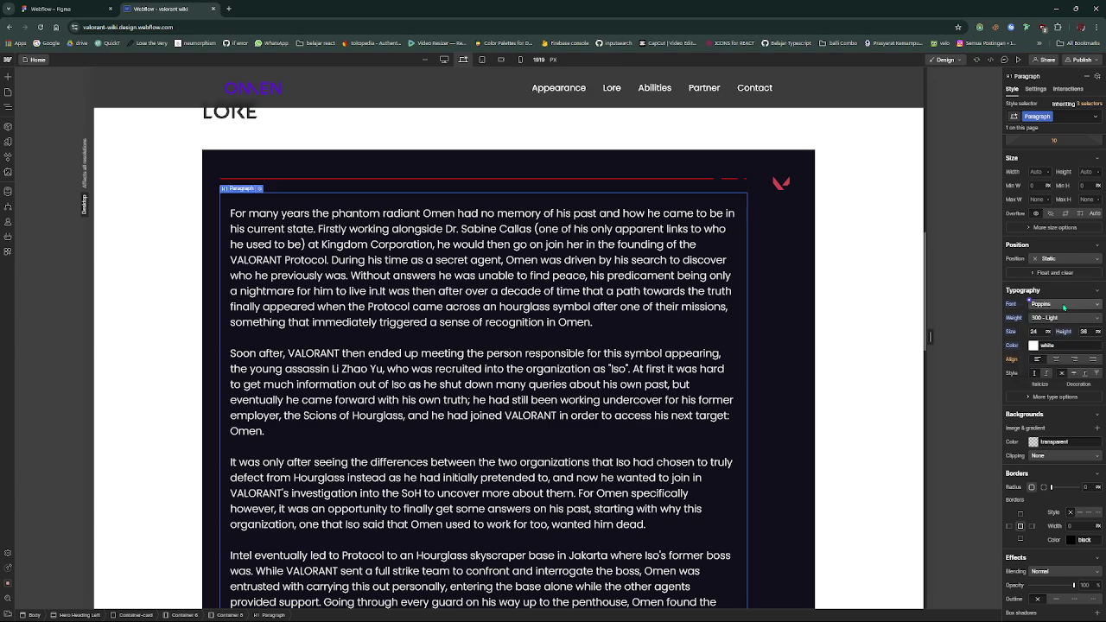
click(914, 337)
scroll(546, 349, down, 3)
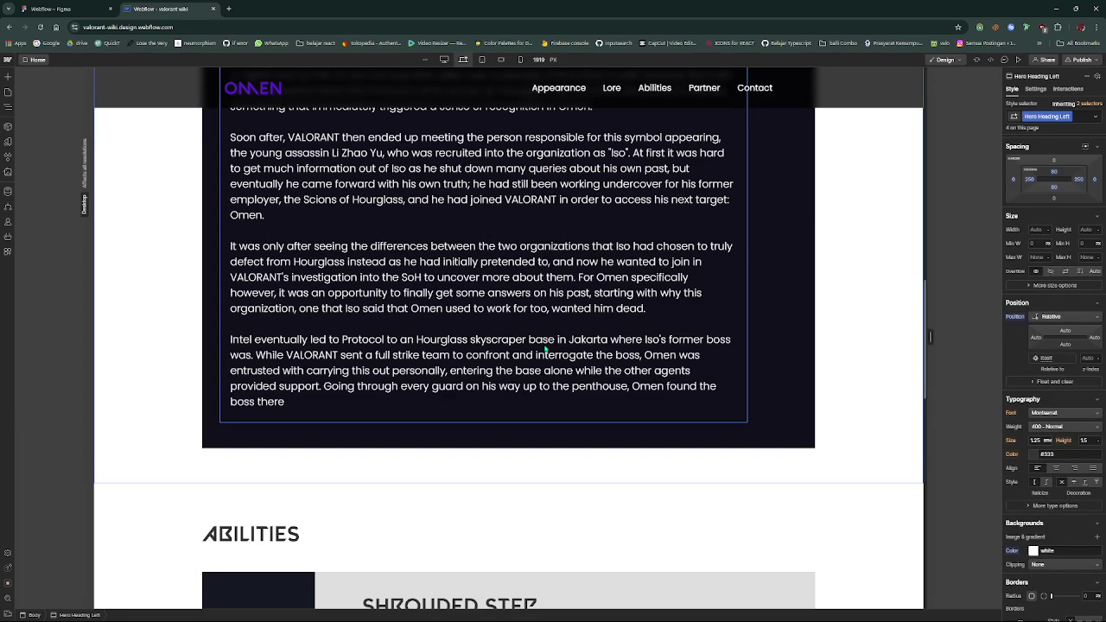
scroll(546, 349, up, 3)
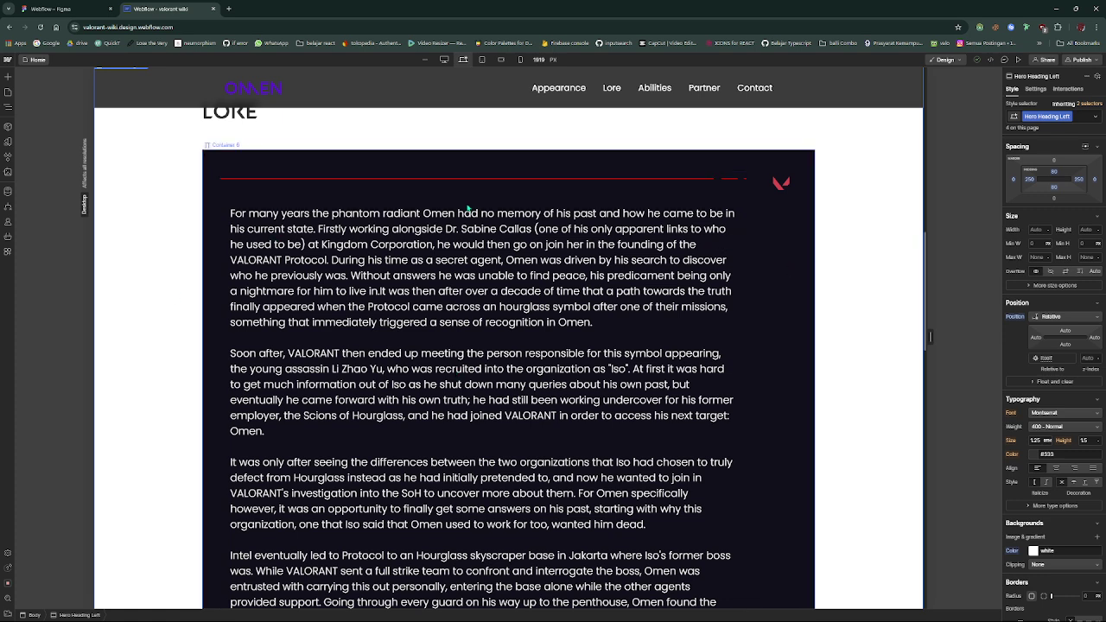
Examine the style of the dark Lore card container and of the white section surrounding it
click(788, 301)
scroll(1018, 441, down, 1)
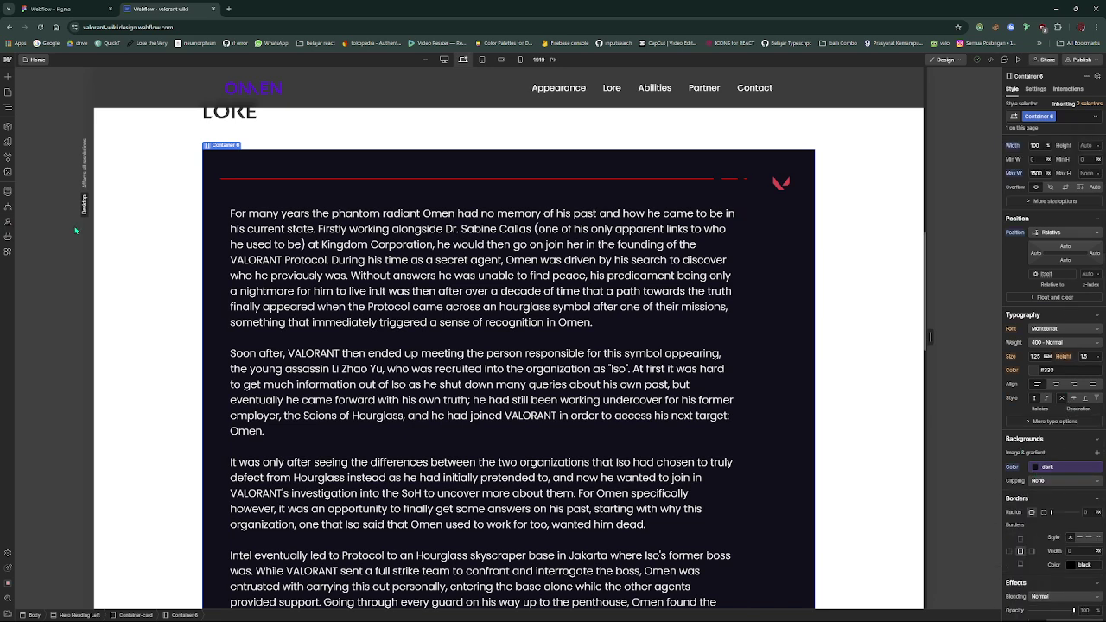
click(163, 265)
scroll(163, 267, down, 3)
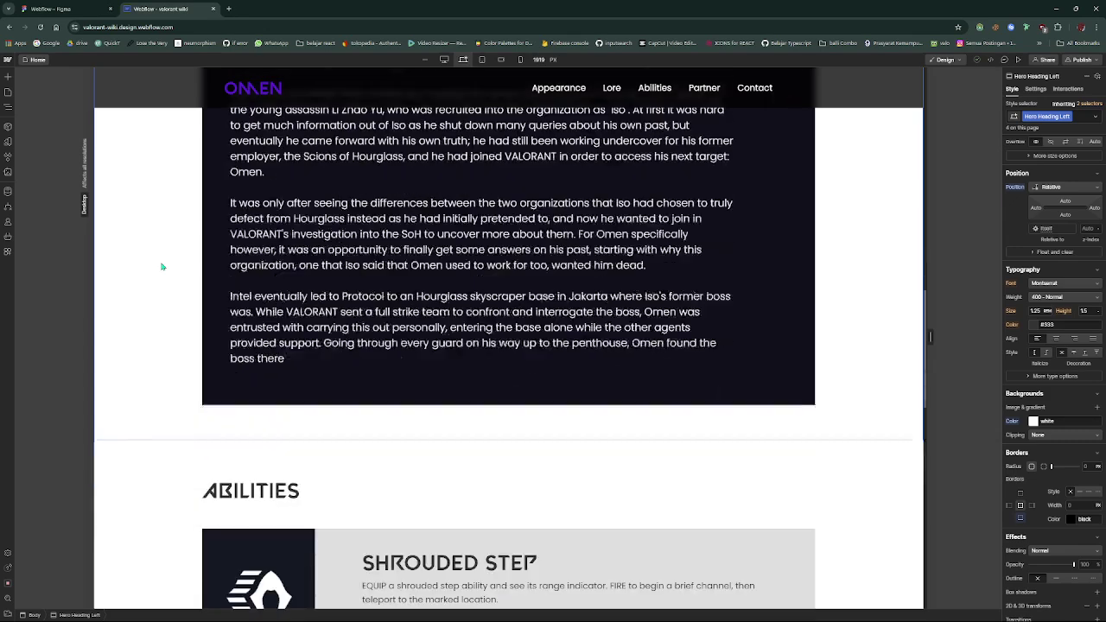
scroll(162, 267, up, 4)
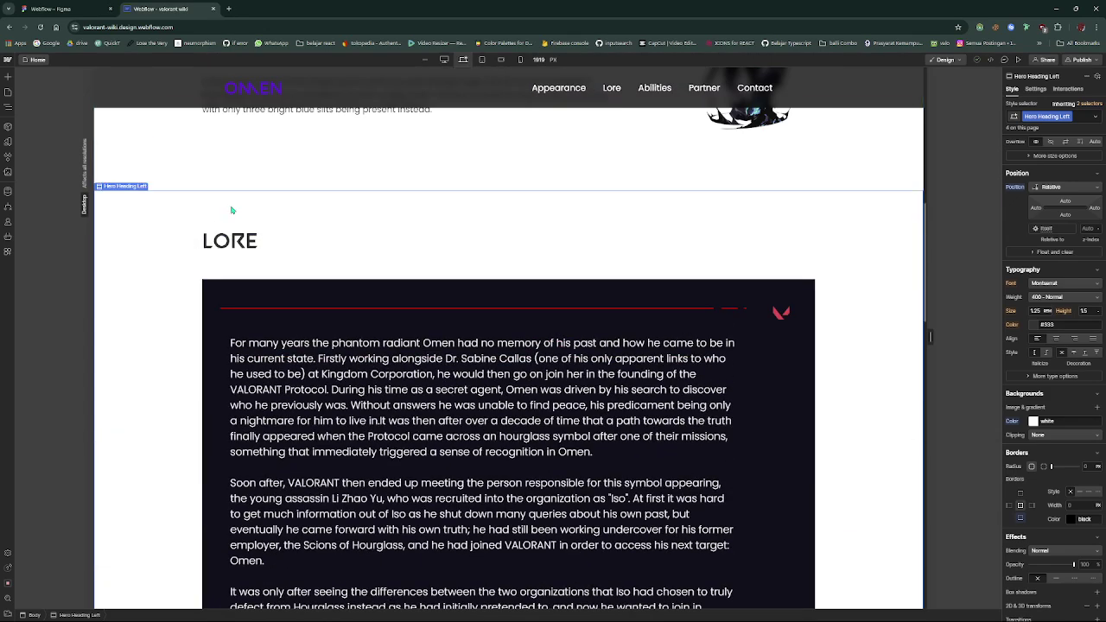
scroll(232, 210, down, 5)
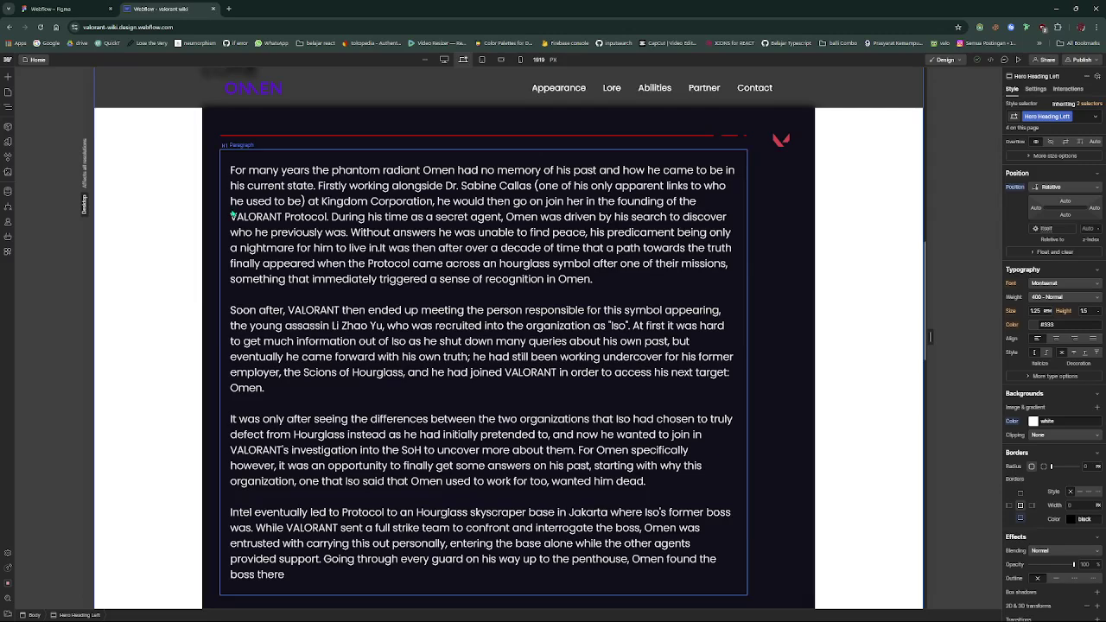
Examine the style of the Abilities section, its card container, its heading and the Shrouded Step card
scroll(232, 216, down, 1)
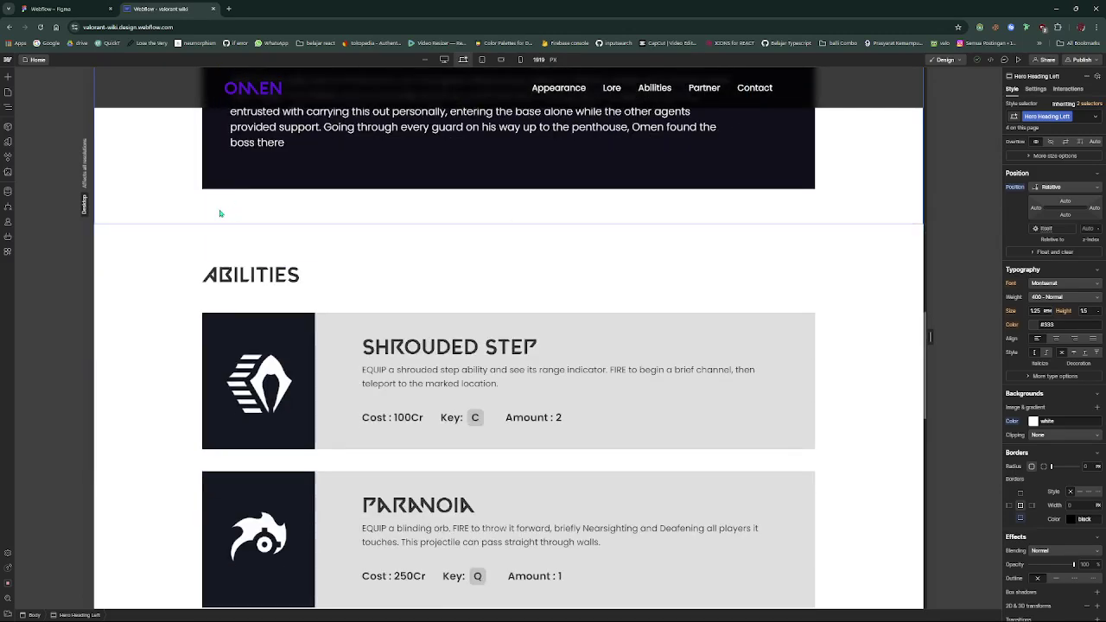
scroll(153, 232, down, 2)
scroll(149, 233, up, 1)
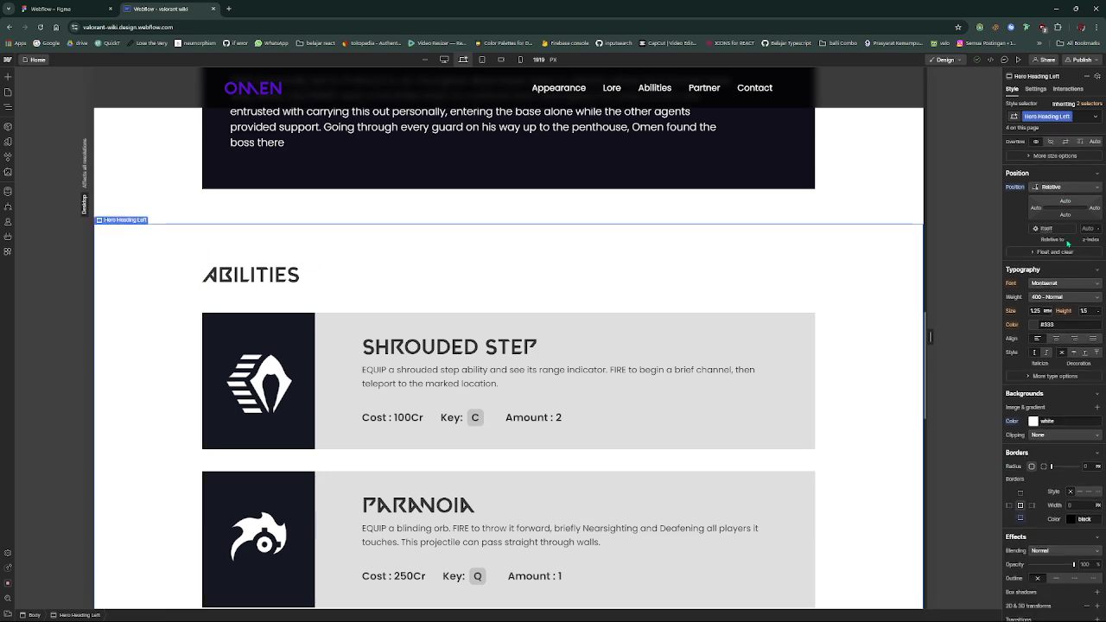
scroll(1075, 192, up, 3)
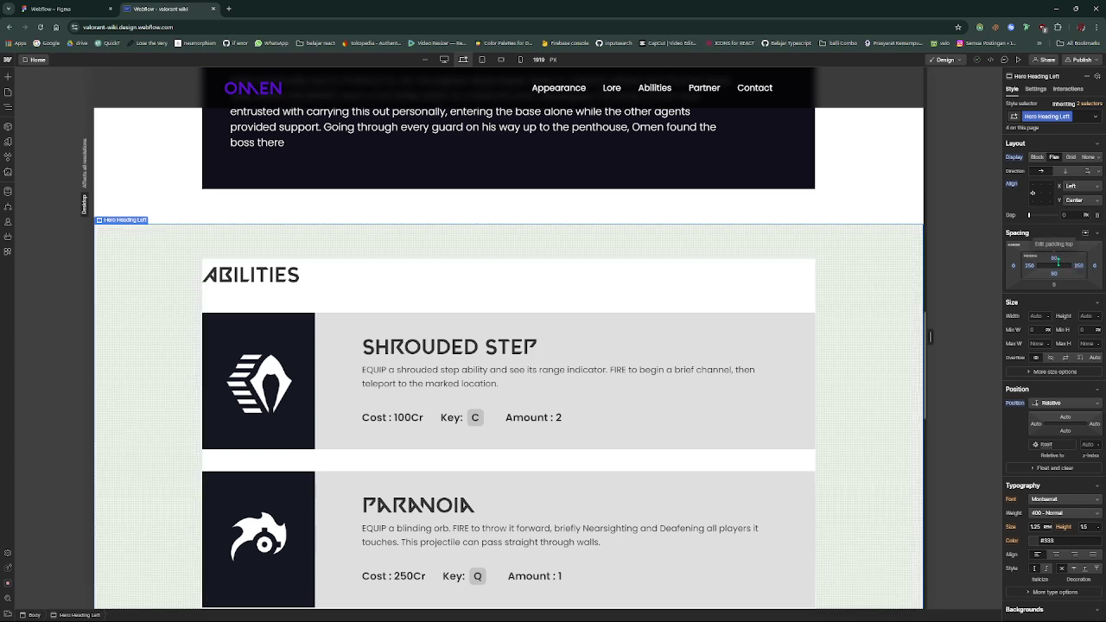
click(267, 271)
click(267, 264)
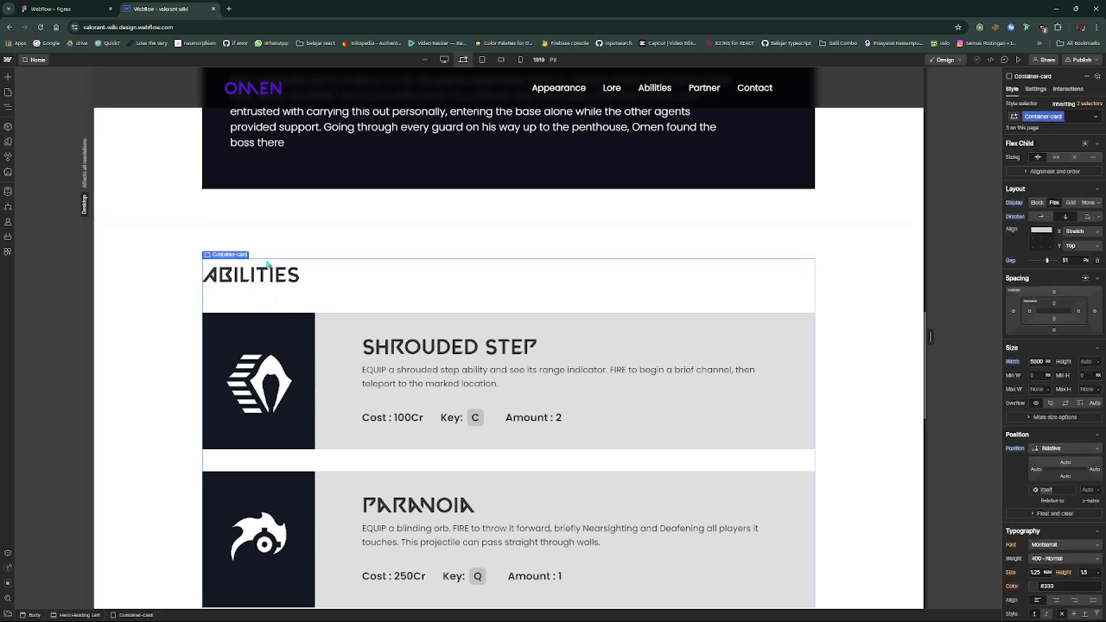
click(270, 273)
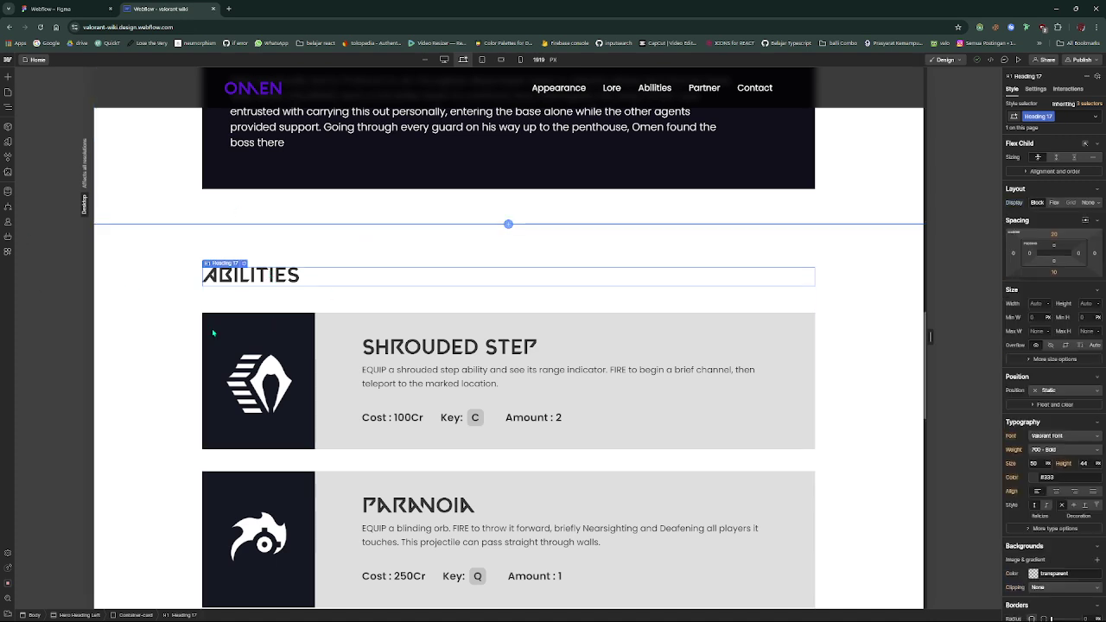
scroll(244, 294, down, 2)
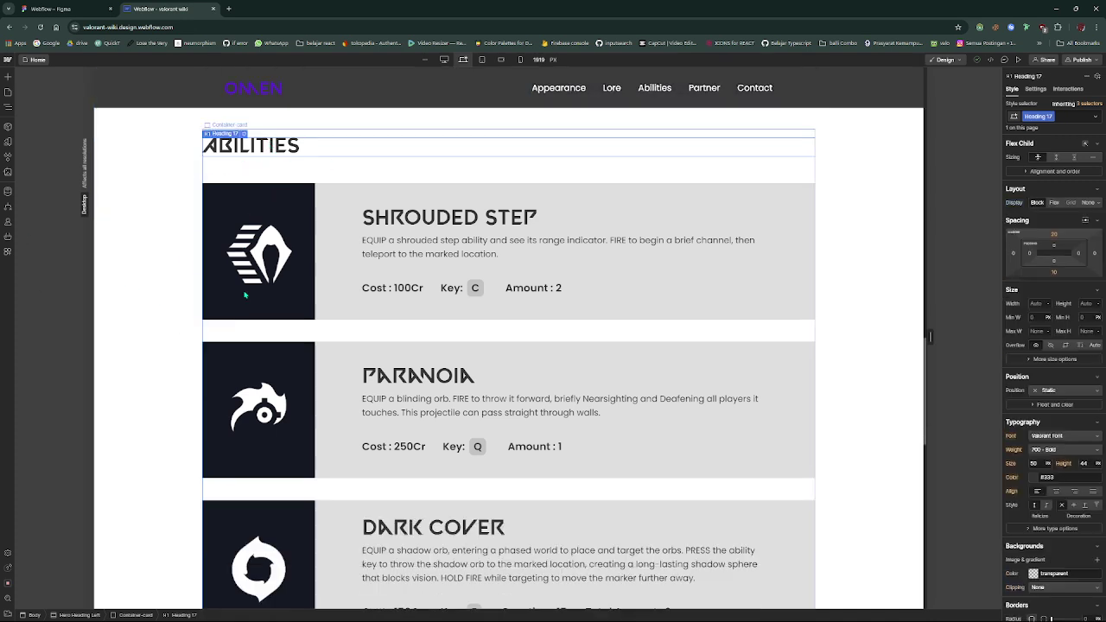
click(321, 197)
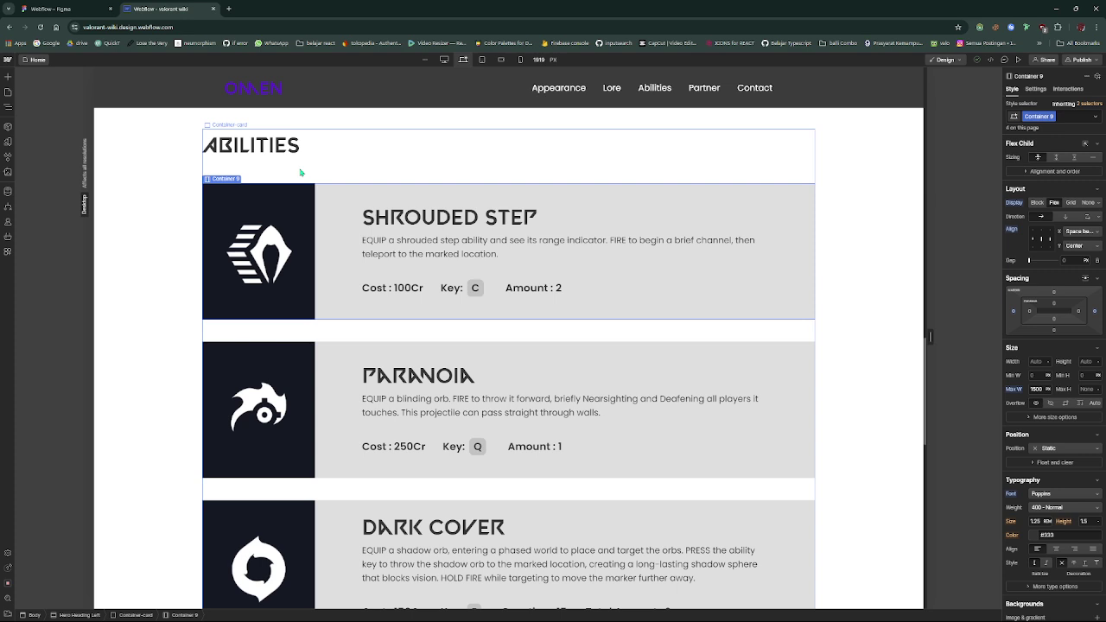
Search the quick finder for "card" and for "c" limited to layouts, and close it without inserting anything
key(ctrl+k)
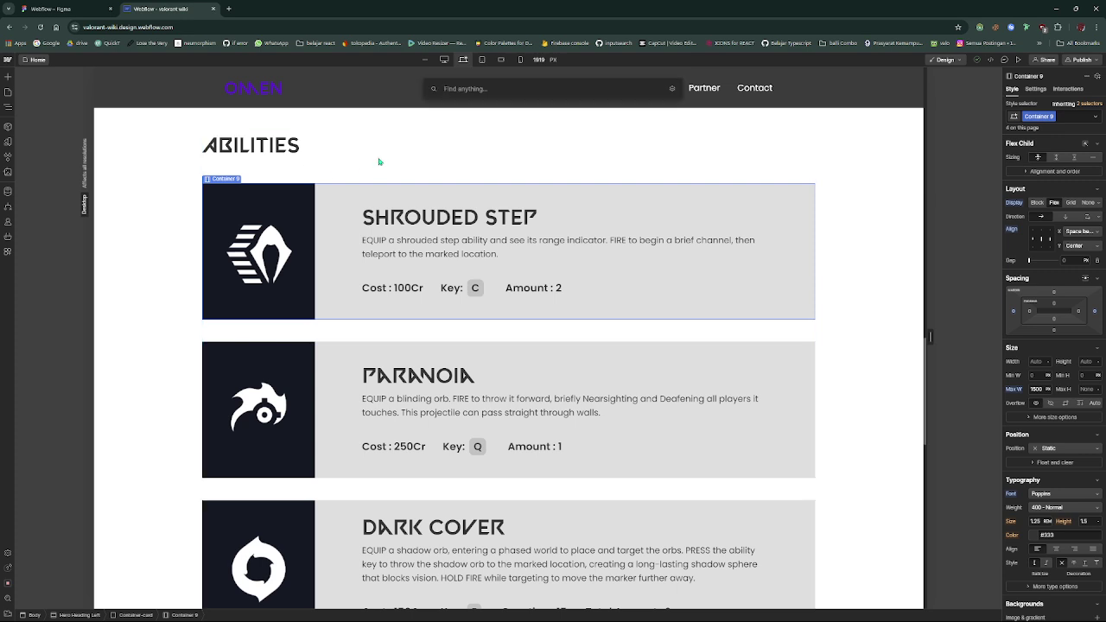
text(card)
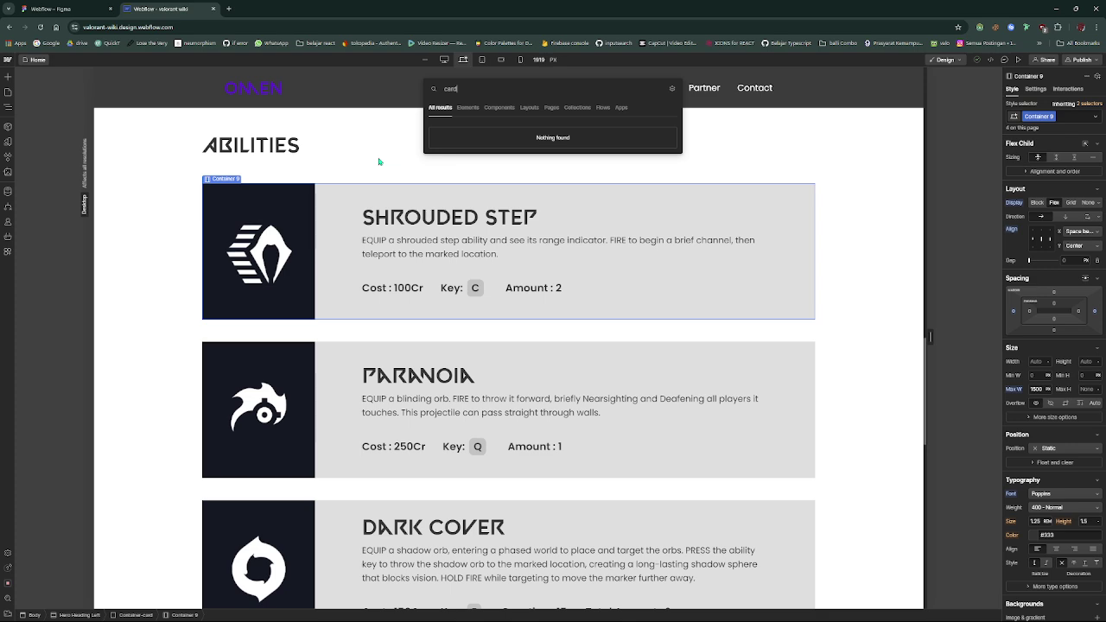
key(BackSpace)
key(BackSpace)
key(BackSpace)
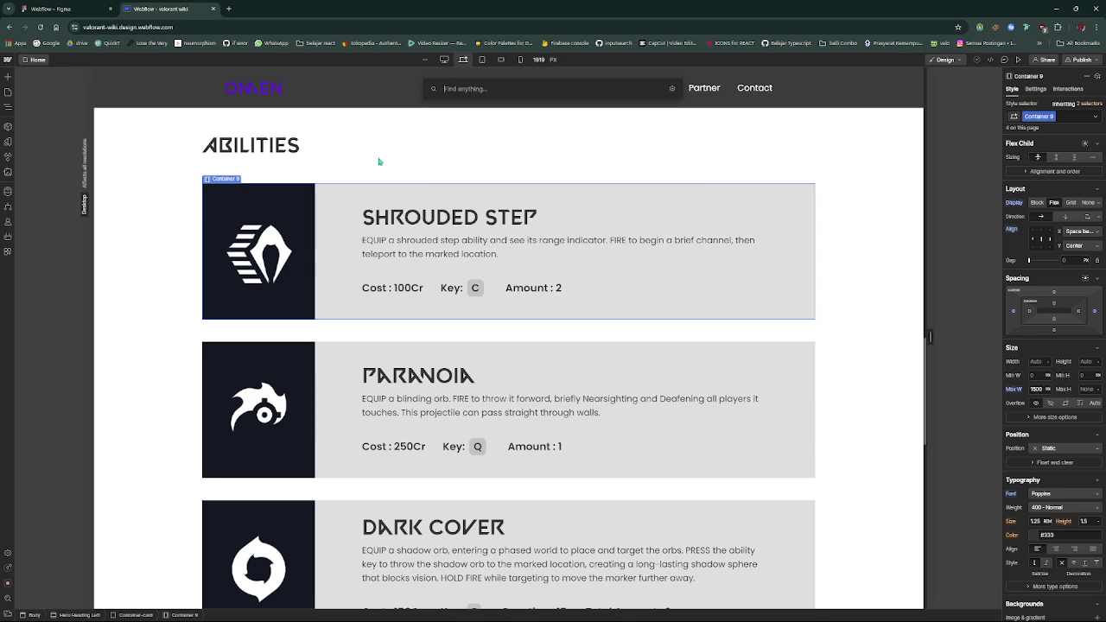
text(c)
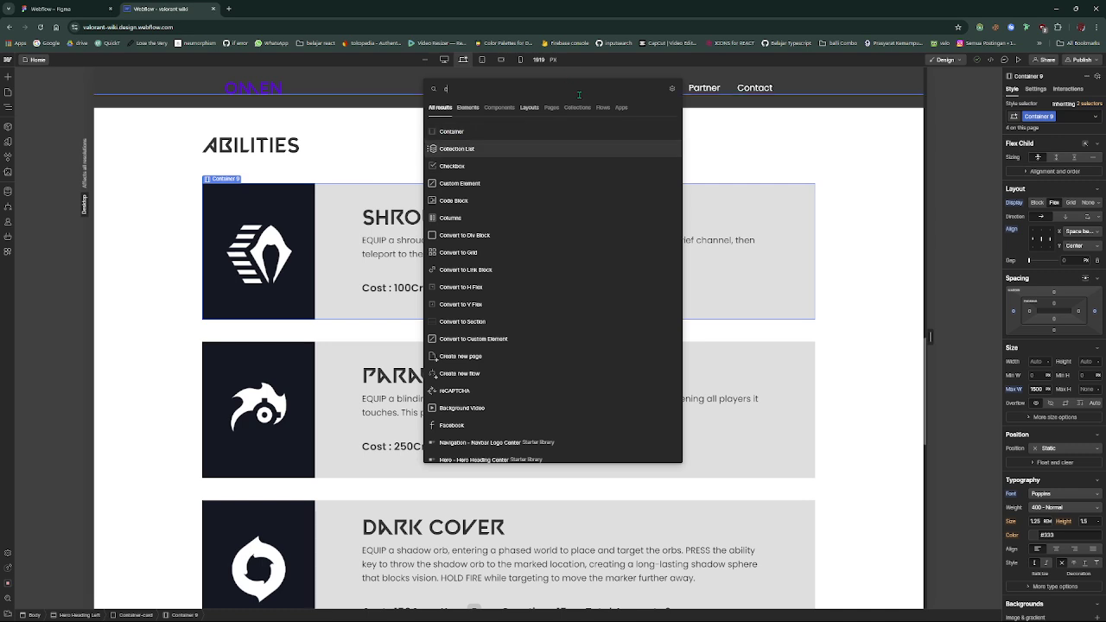
click(524, 108)
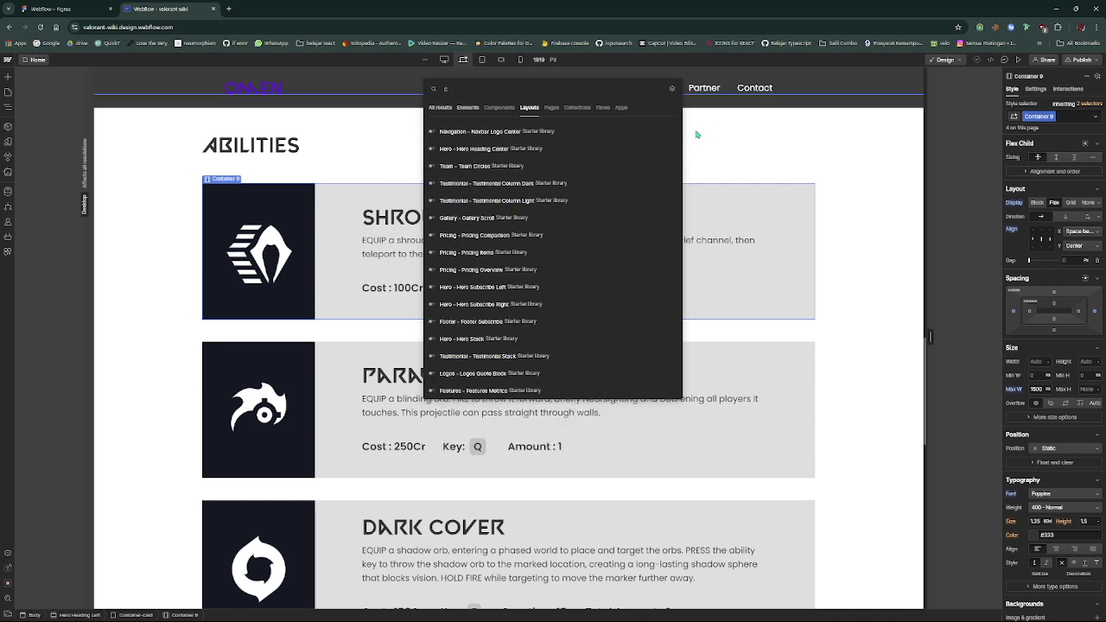
key(Escape)
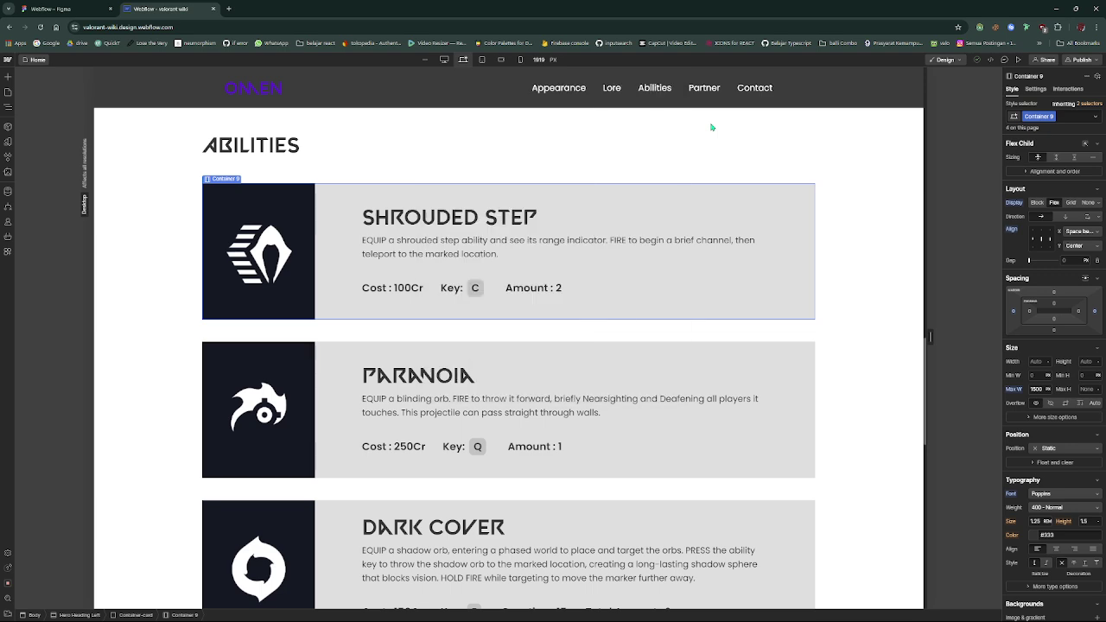
Look through the site's side panels and the prebuilt layouts of the Starter library for a card layout
click(8, 141)
click(8, 140)
click(8, 127)
click(8, 127)
click(8, 79)
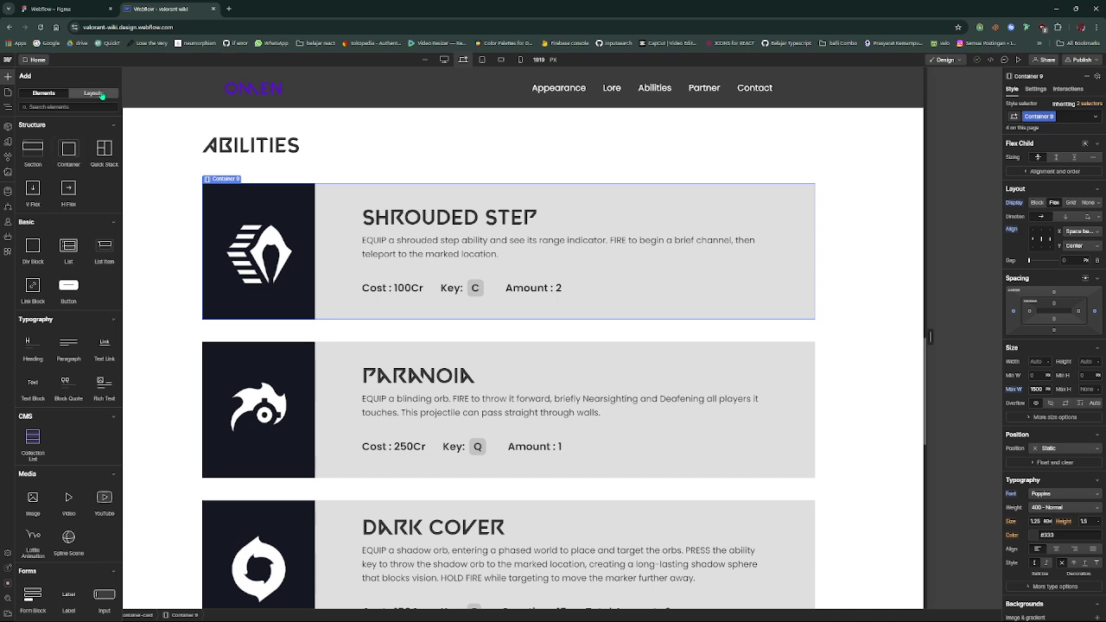
click(102, 96)
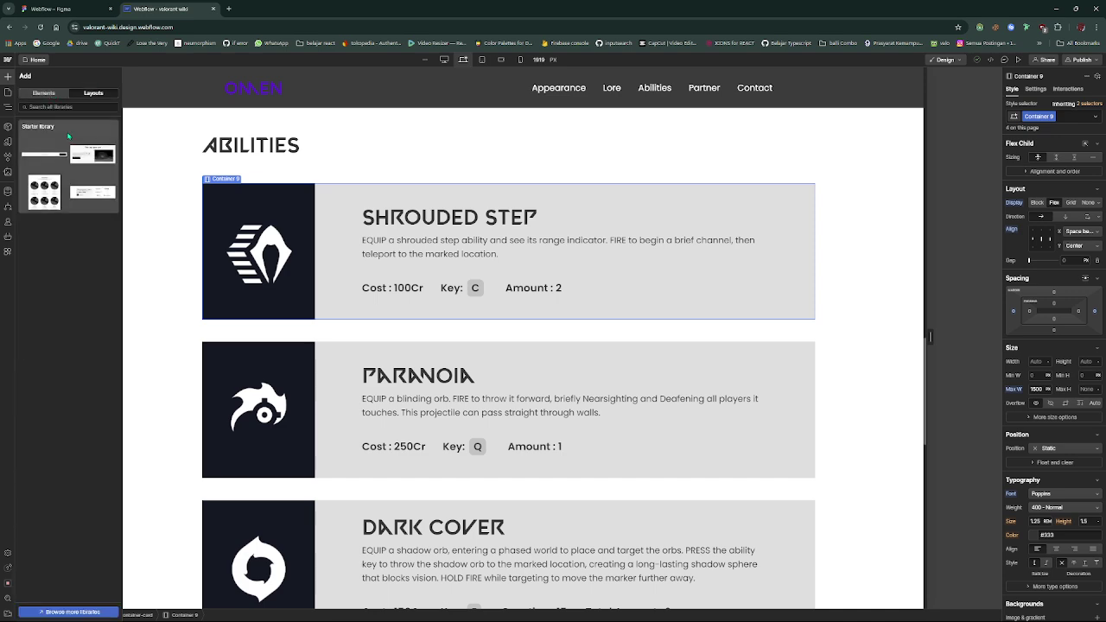
click(215, 117)
Insert the prebuilt Pricing Items layout between the Lore and Abilities sections, and delete it again
scroll(410, 181, up, 3)
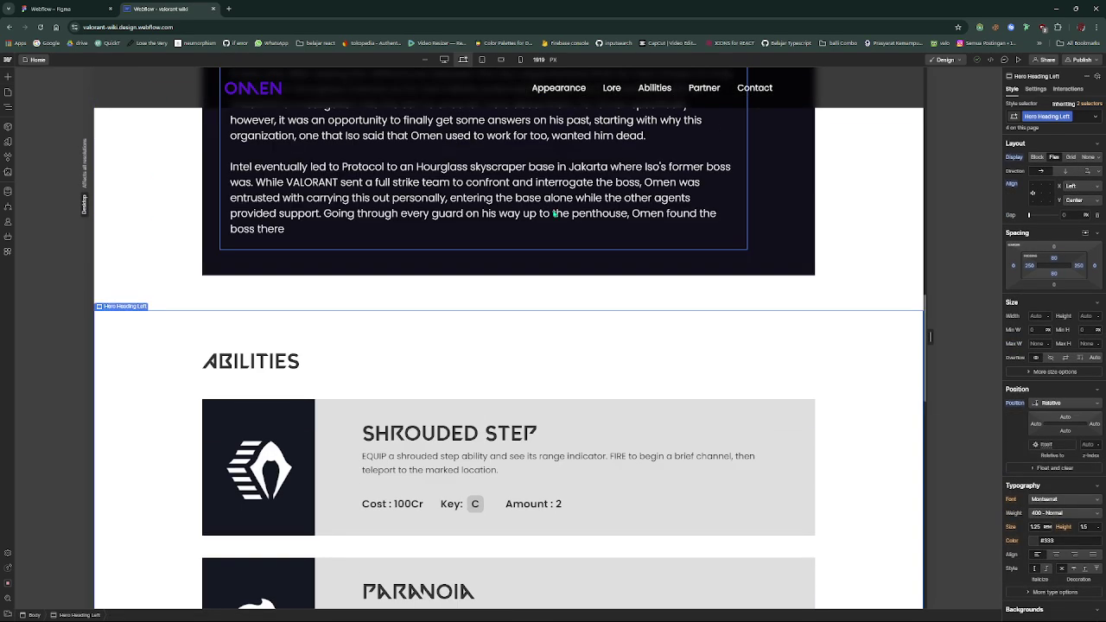
click(509, 312)
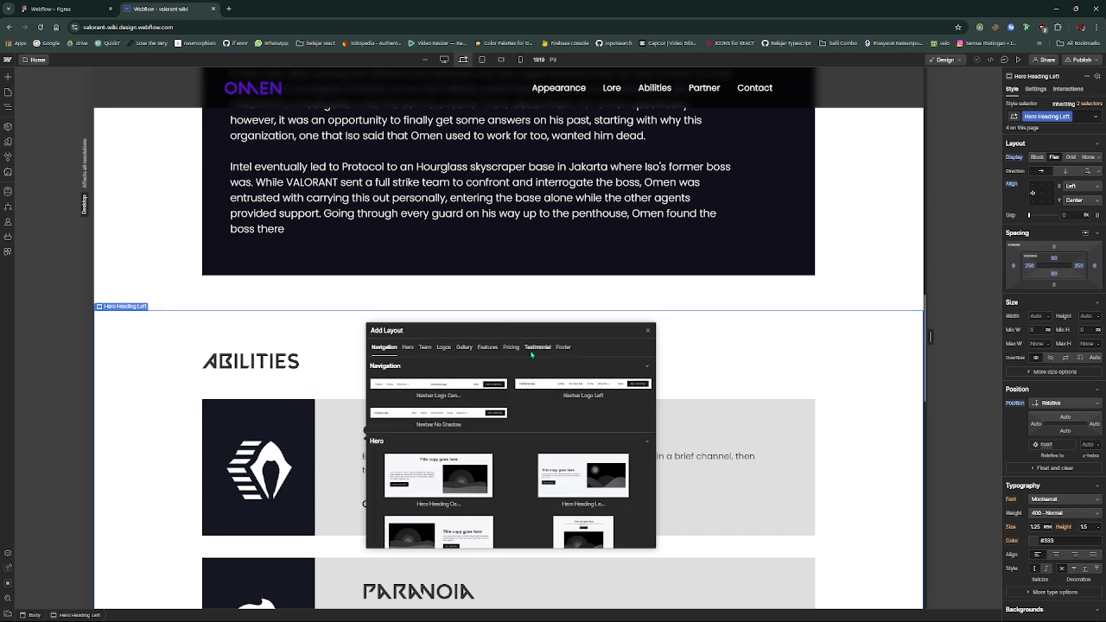
scroll(501, 375, down, 5)
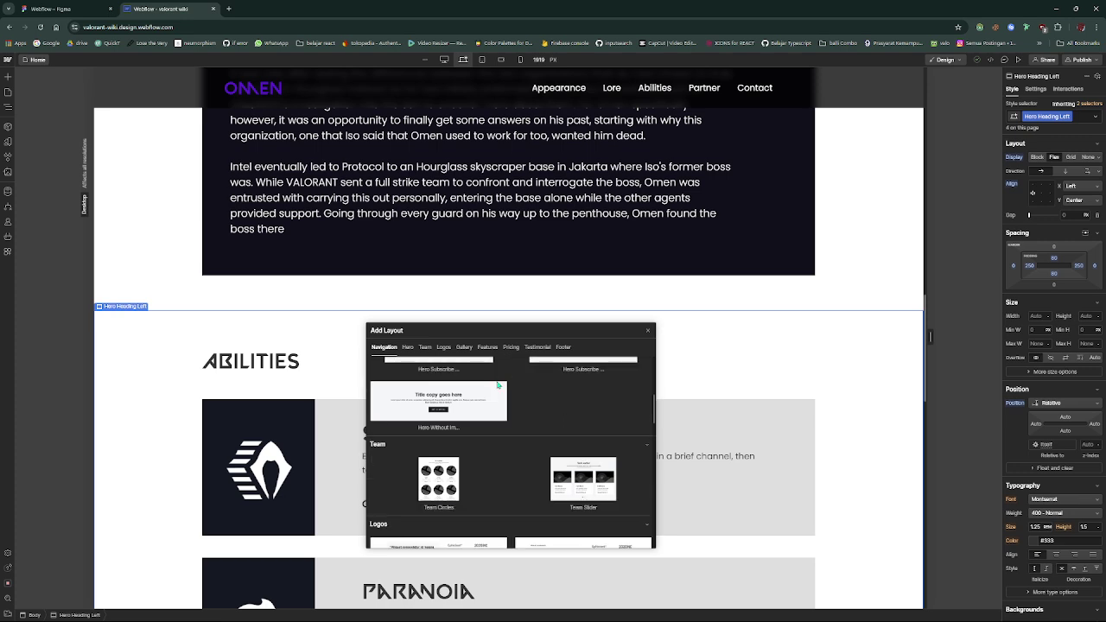
scroll(497, 387, down, 5)
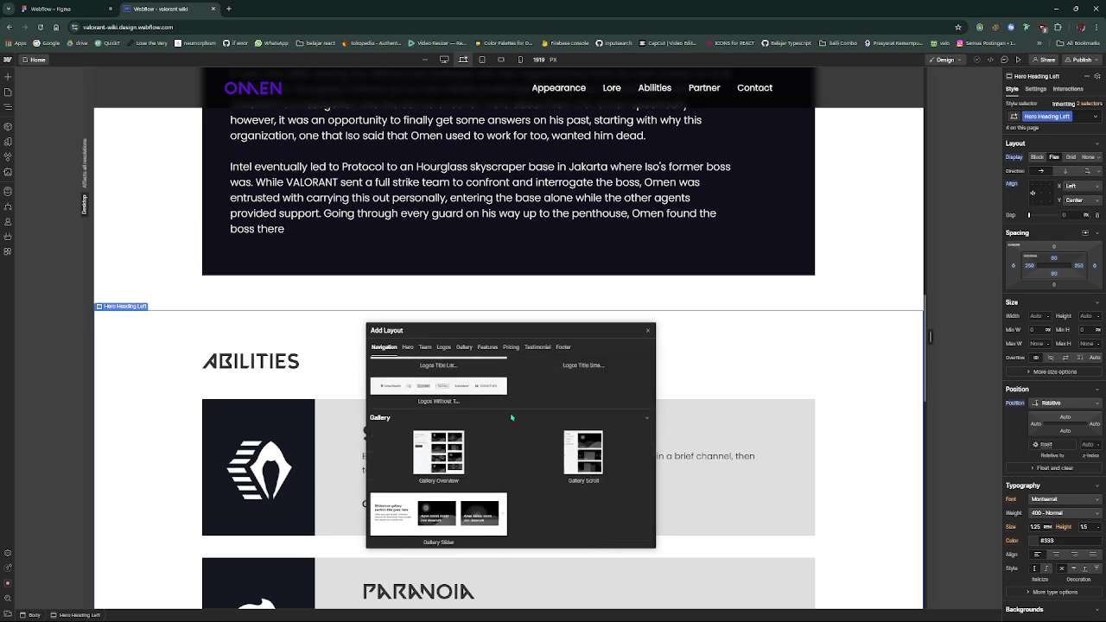
scroll(511, 421, down, 5)
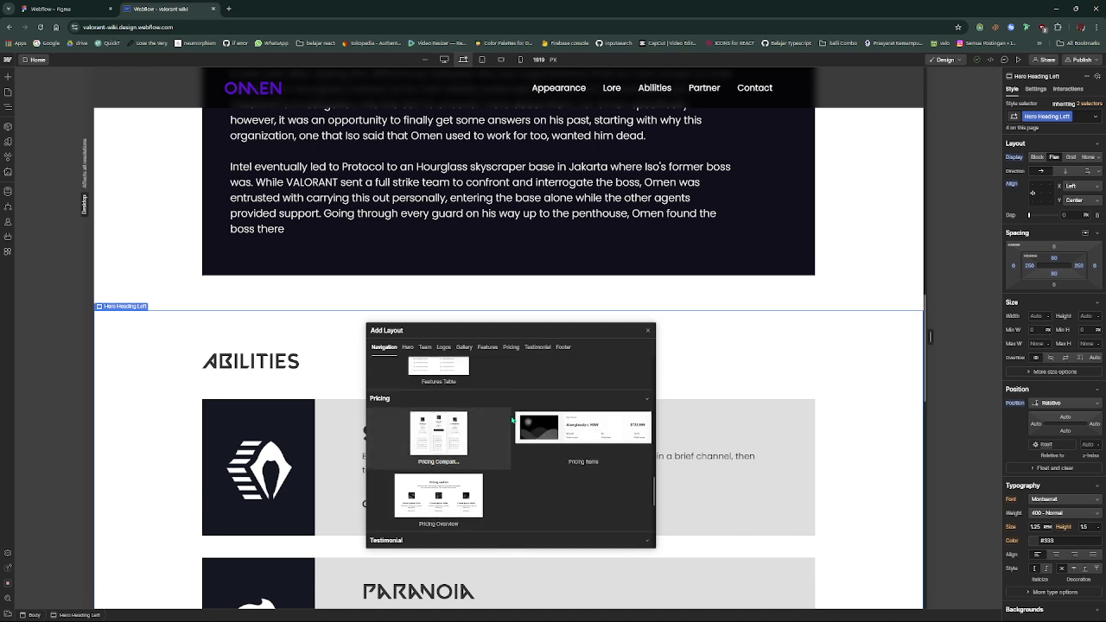
click(582, 436)
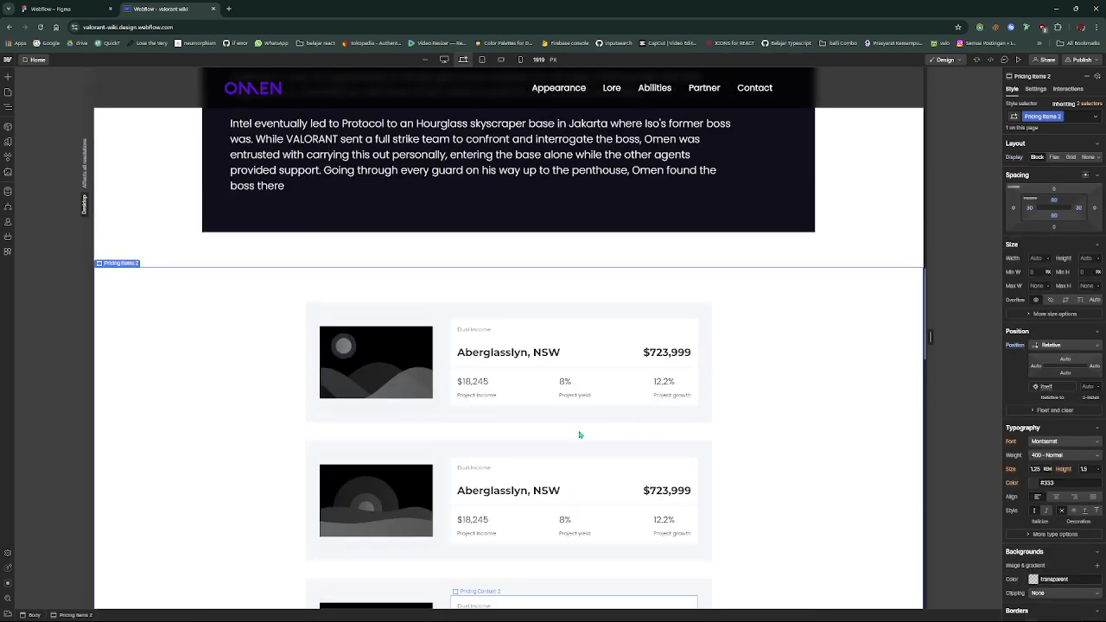
key(Delete)
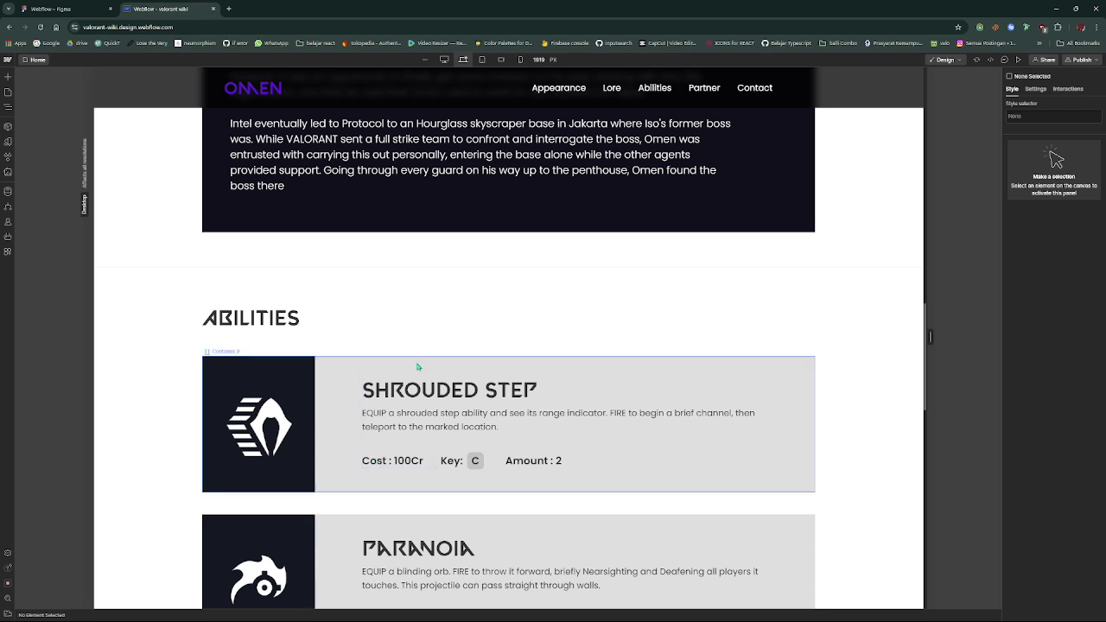
Examine the heading, description and icon image of the Shrouded Step card, and view the site's uploaded assets
scroll(343, 410, down, 2)
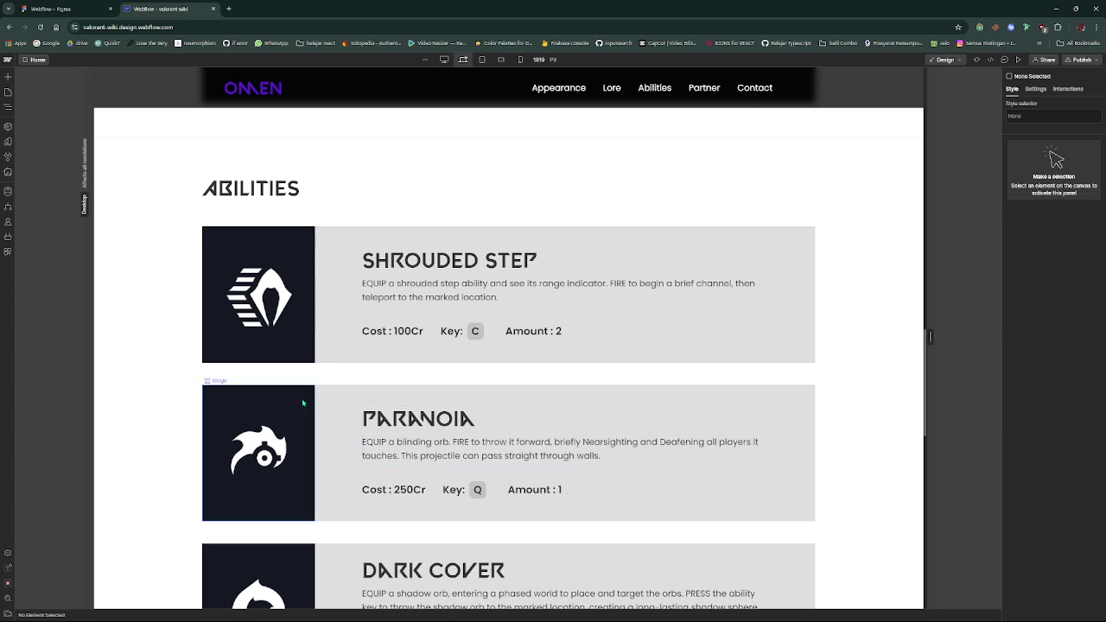
click(308, 281)
click(394, 266)
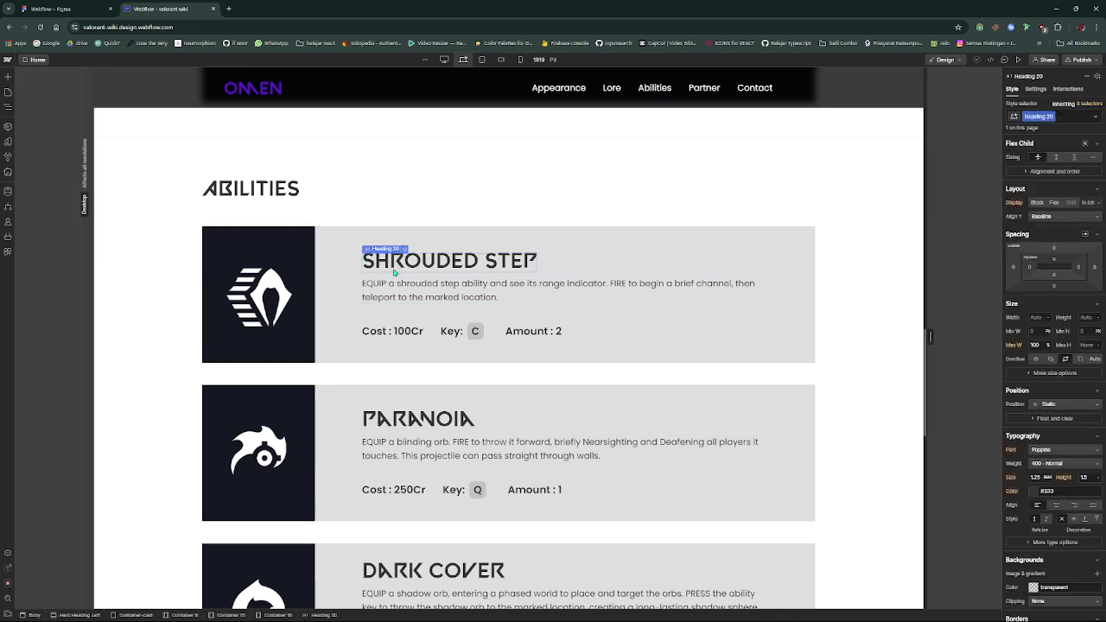
click(401, 287)
click(294, 296)
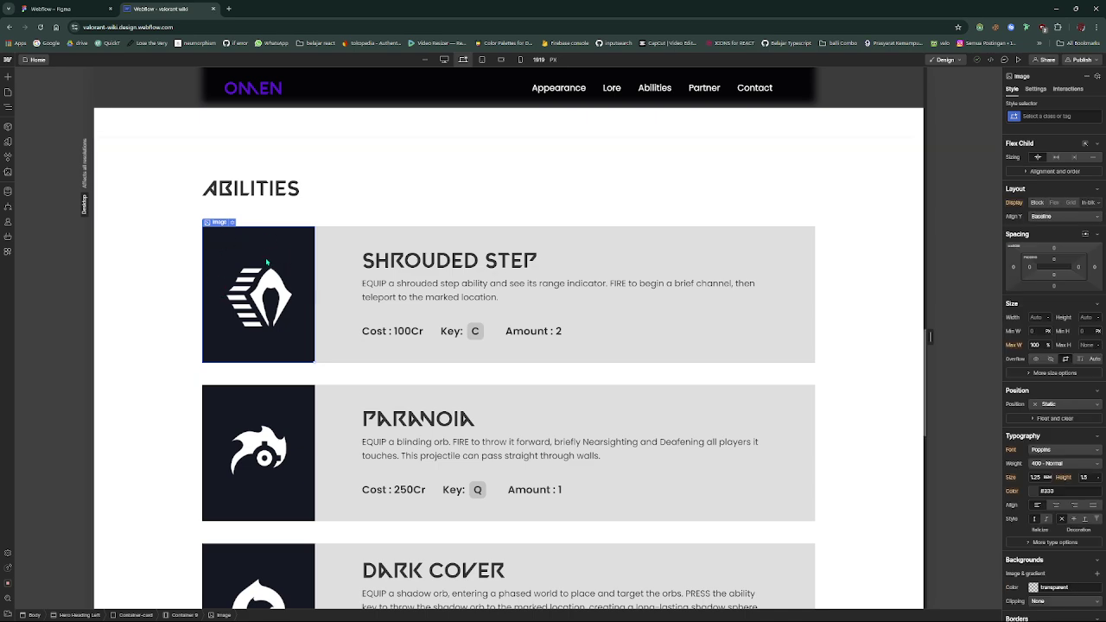
click(8, 172)
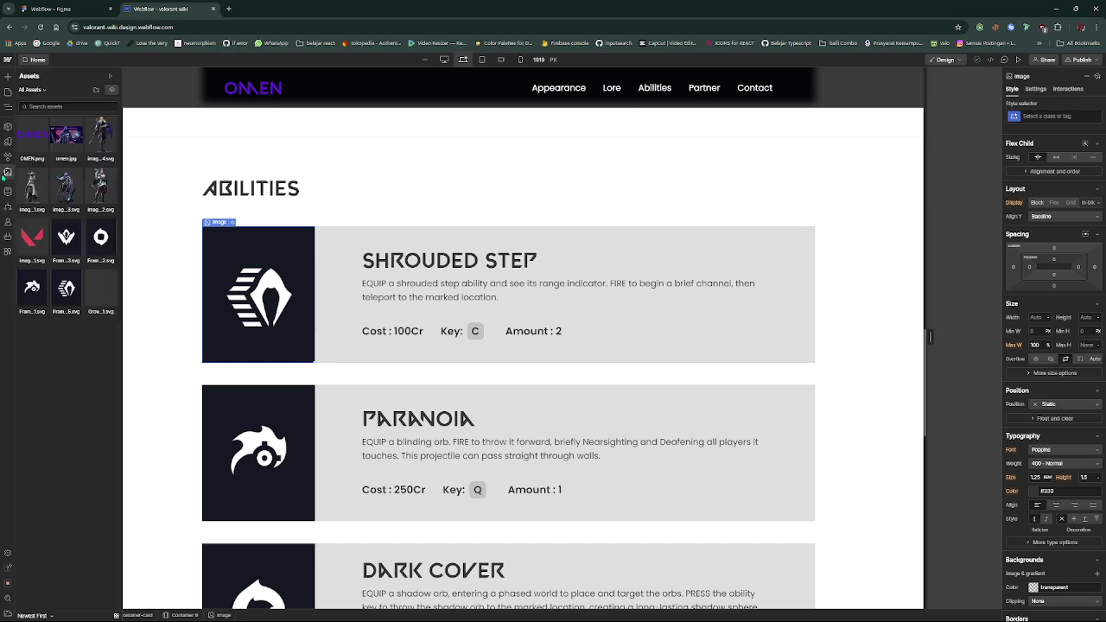
click(8, 172)
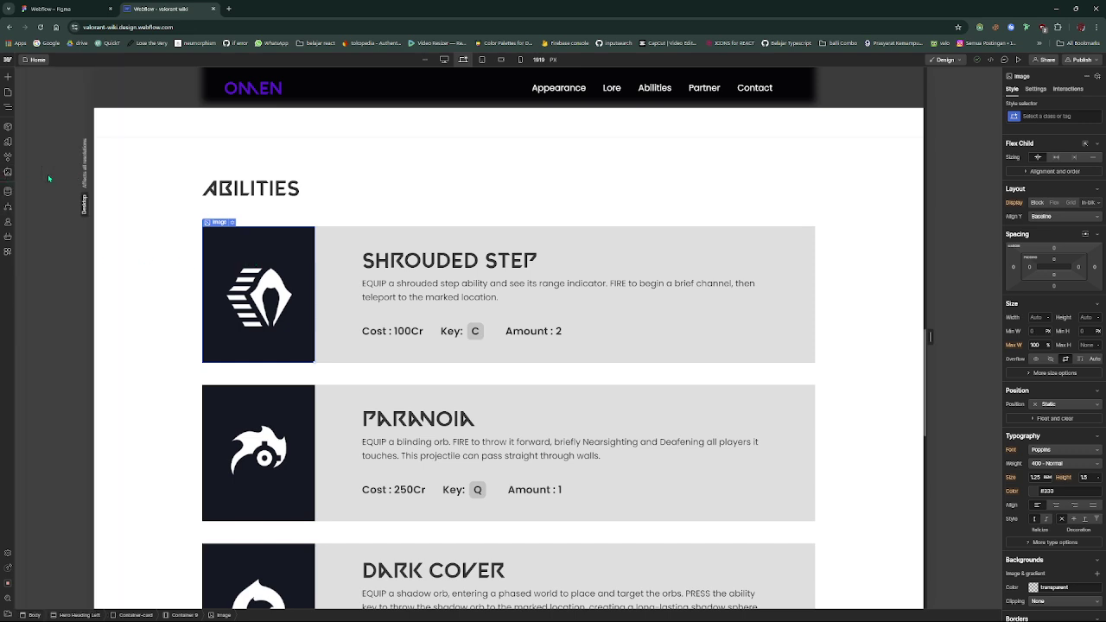
Set the left margin of the Shrouded Step card's text container to 50
click(380, 249)
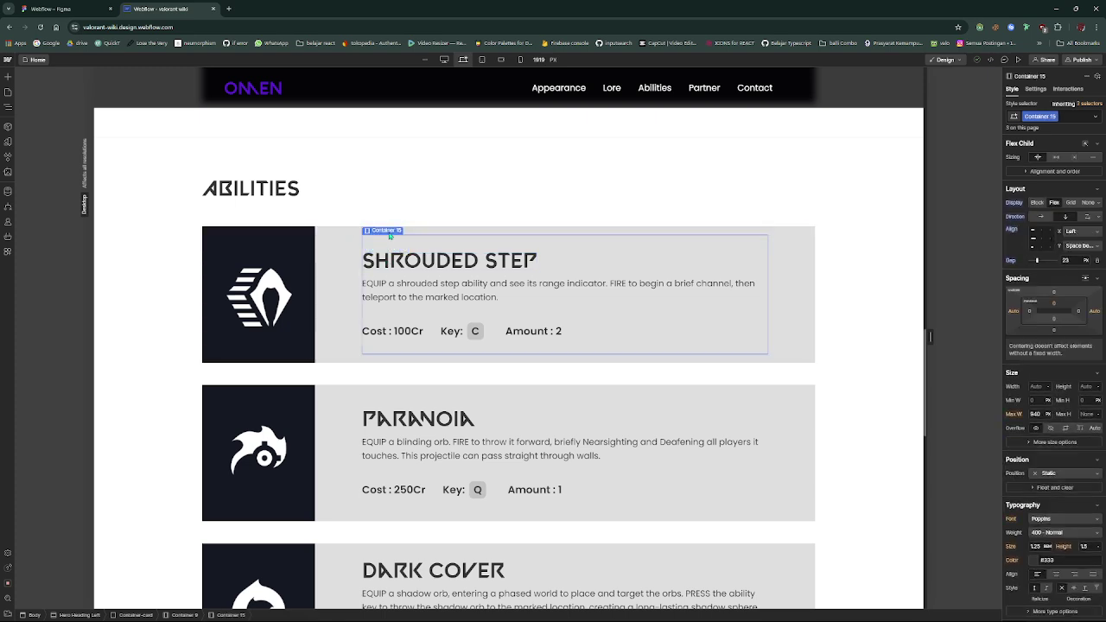
scroll(371, 259, up, 3)
scroll(354, 270, down, 2)
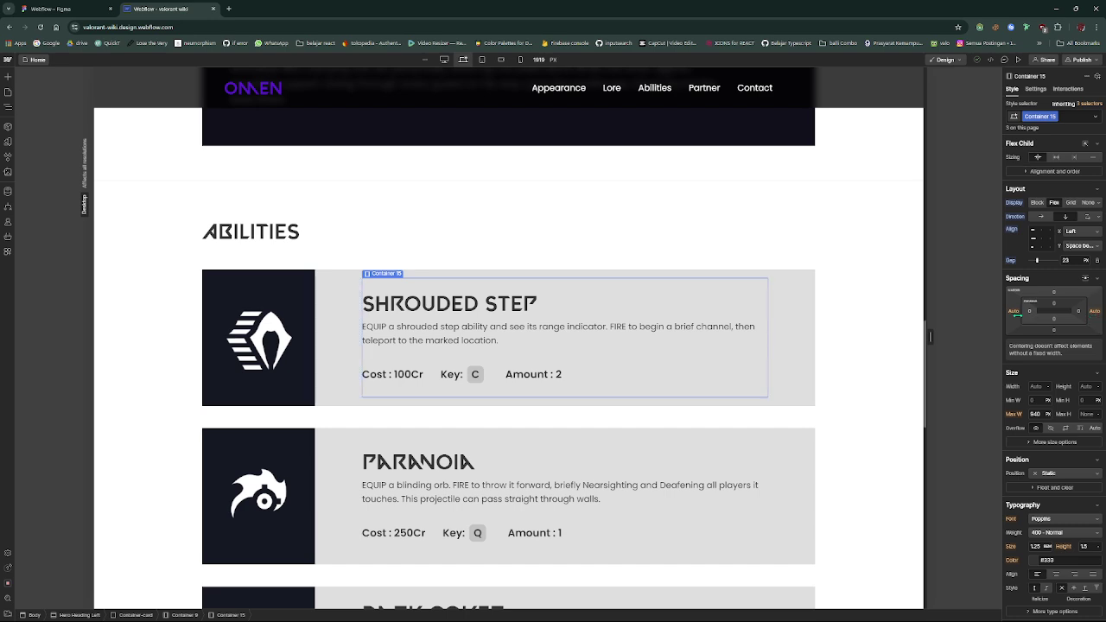
click(1016, 312)
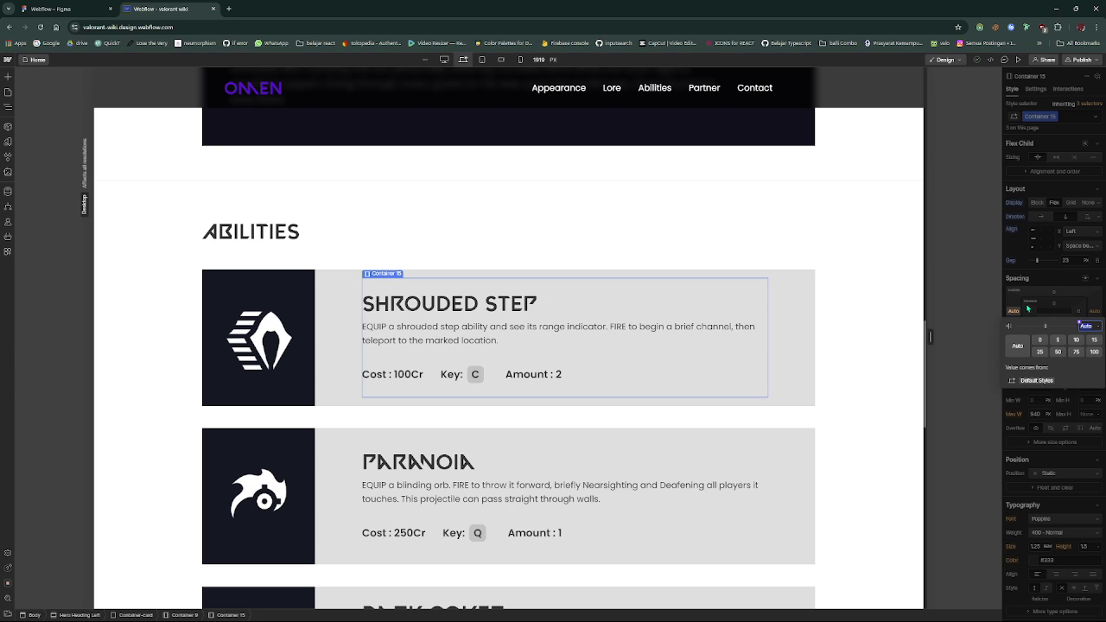
text(50)
key(Return)
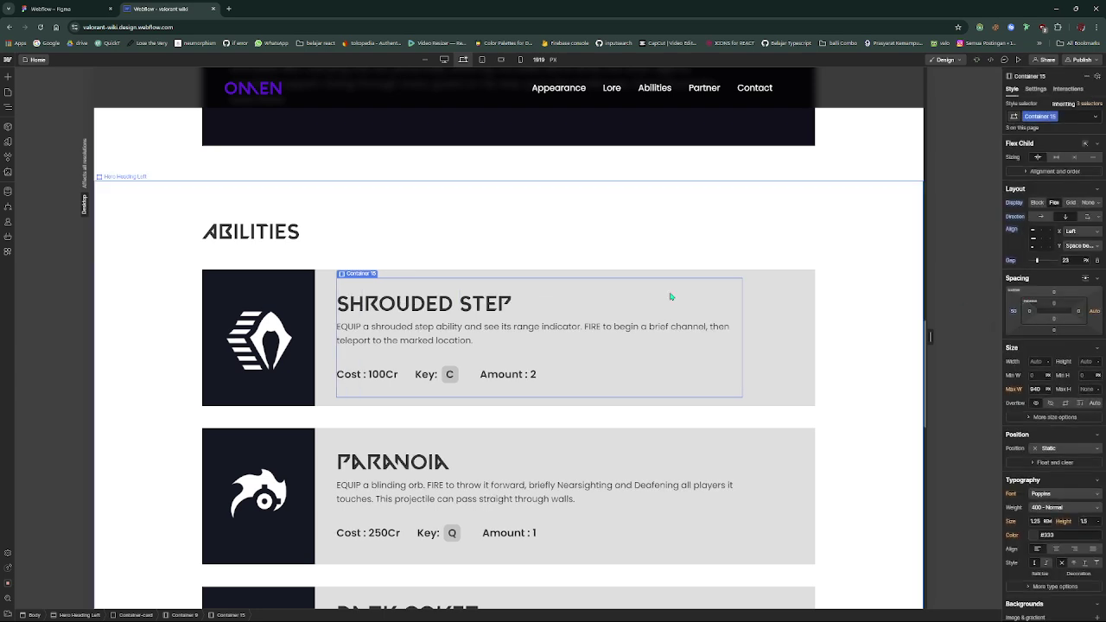
Examine the style of the Shrouded Step card's outer container and compare the text offset across the ability cards
click(620, 279)
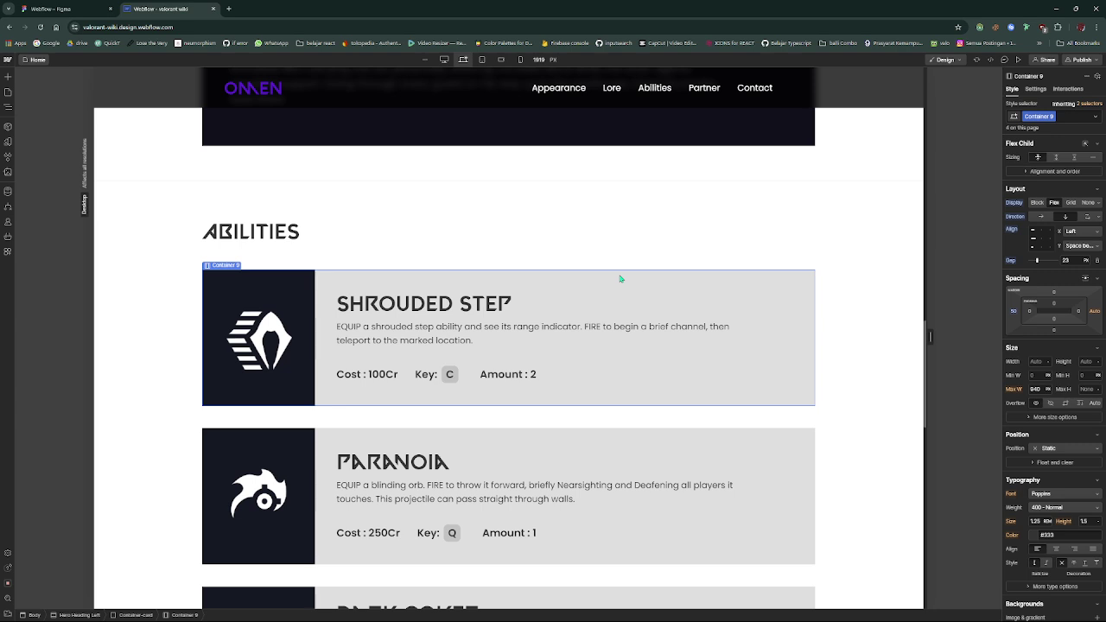
scroll(622, 279, down, 4)
scroll(766, 279, up, 3)
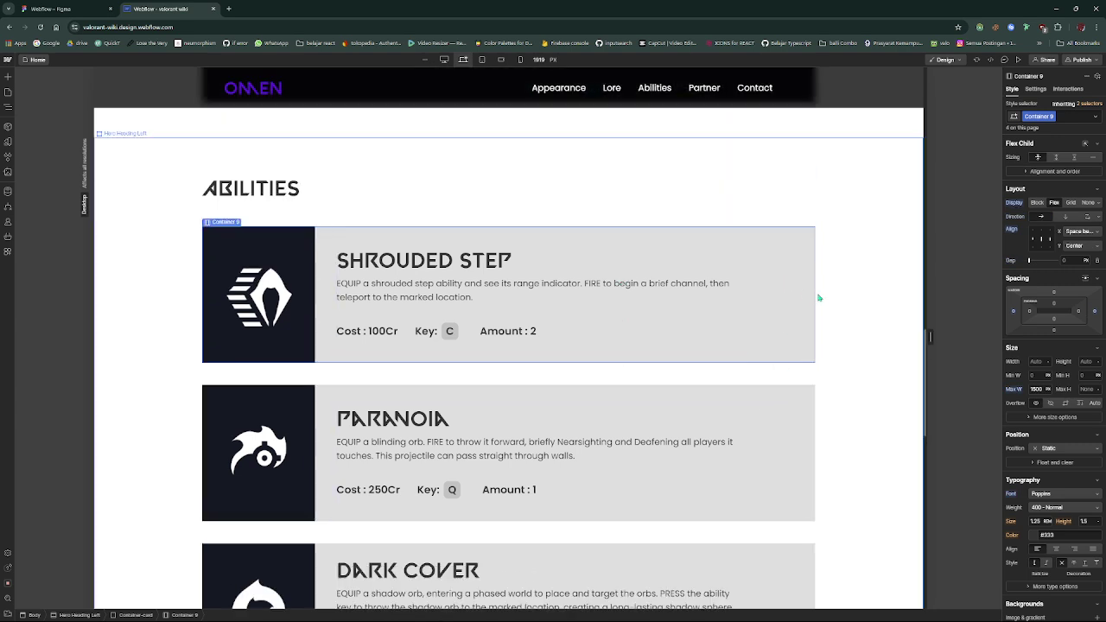
scroll(817, 298, up, 3)
scroll(778, 298, down, 3)
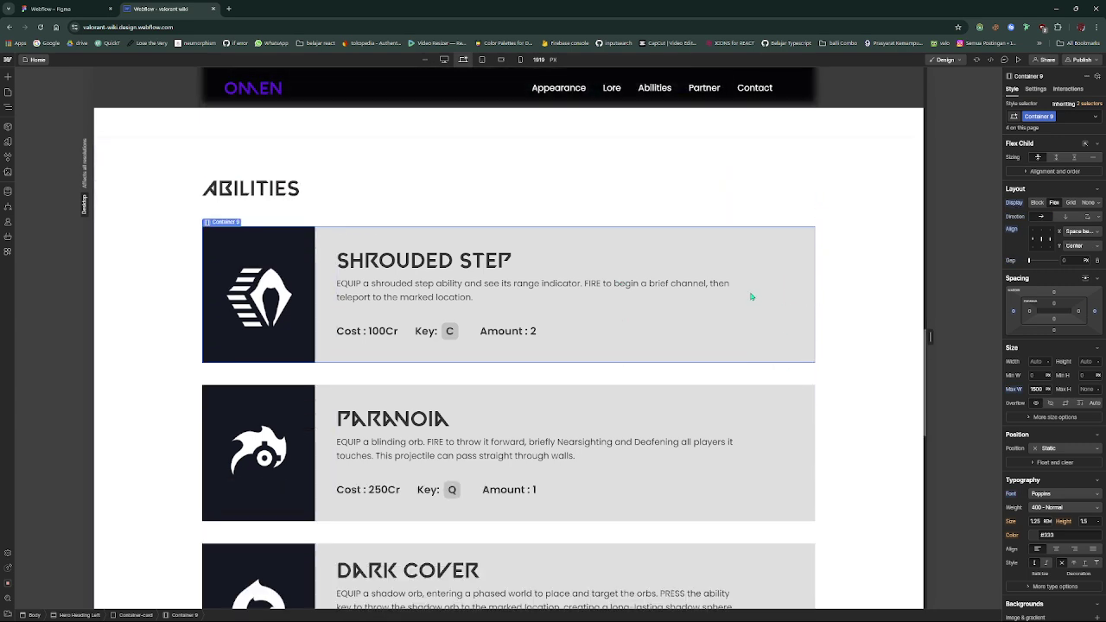
Examine the Shrouded Step card's text container, and select its heading text and description text for inspection without changing them
click(347, 245)
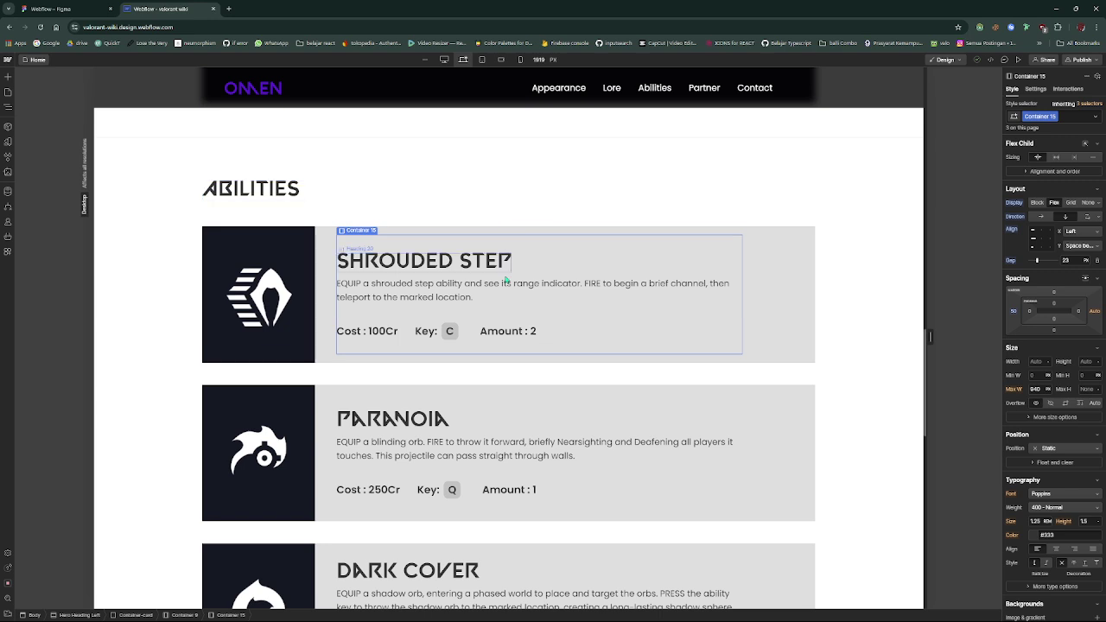
click(381, 268)
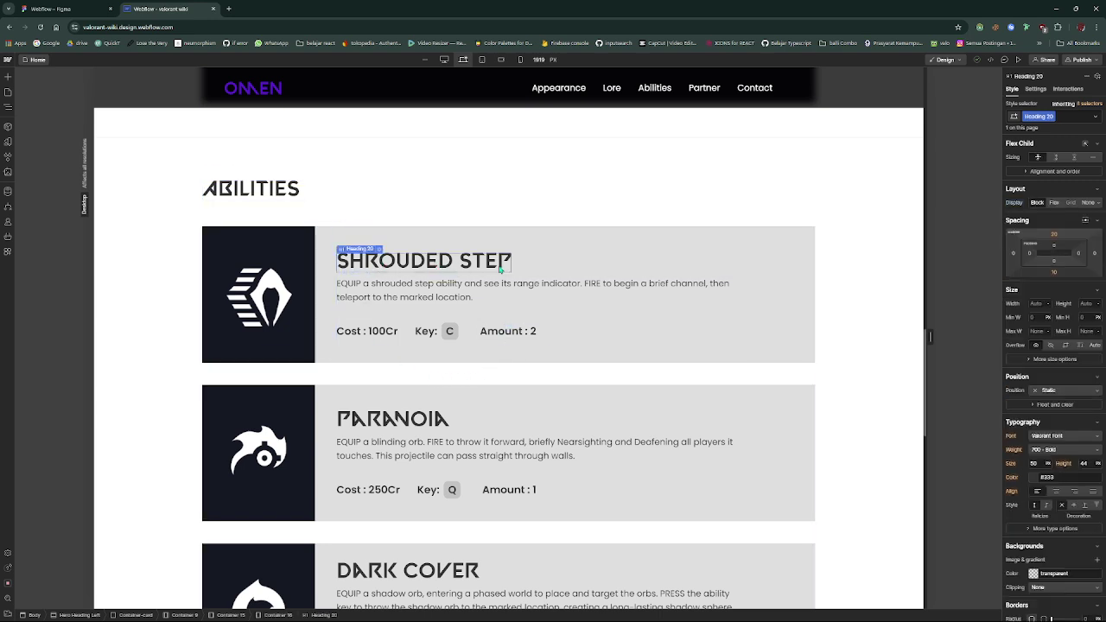
double_click(397, 264)
triple_click(452, 260)
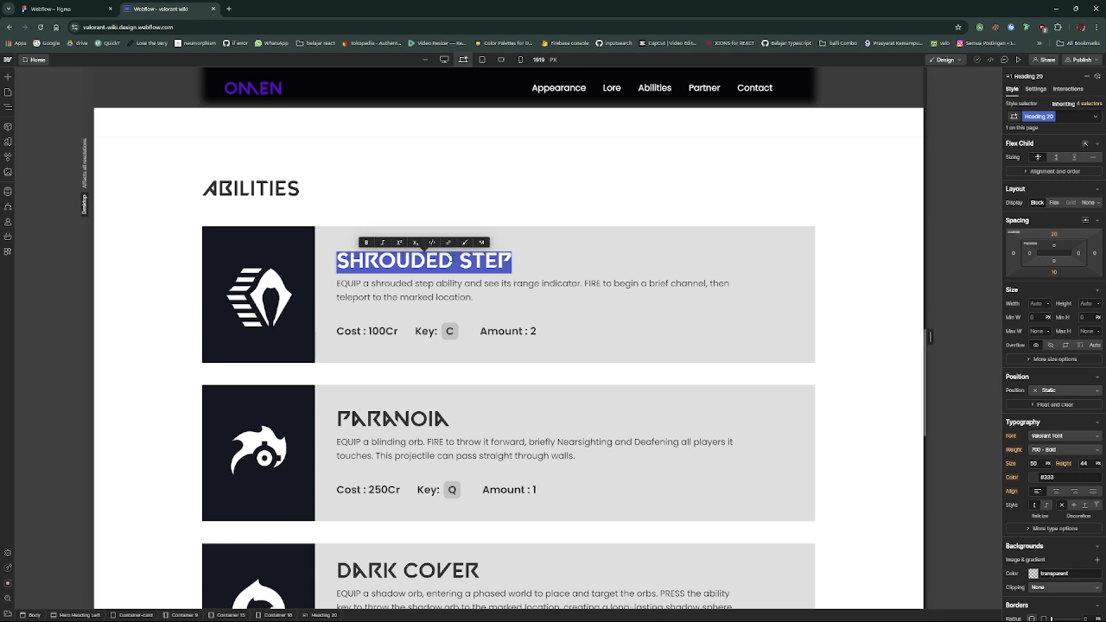
key(Escape)
click(496, 298)
double_click(409, 287)
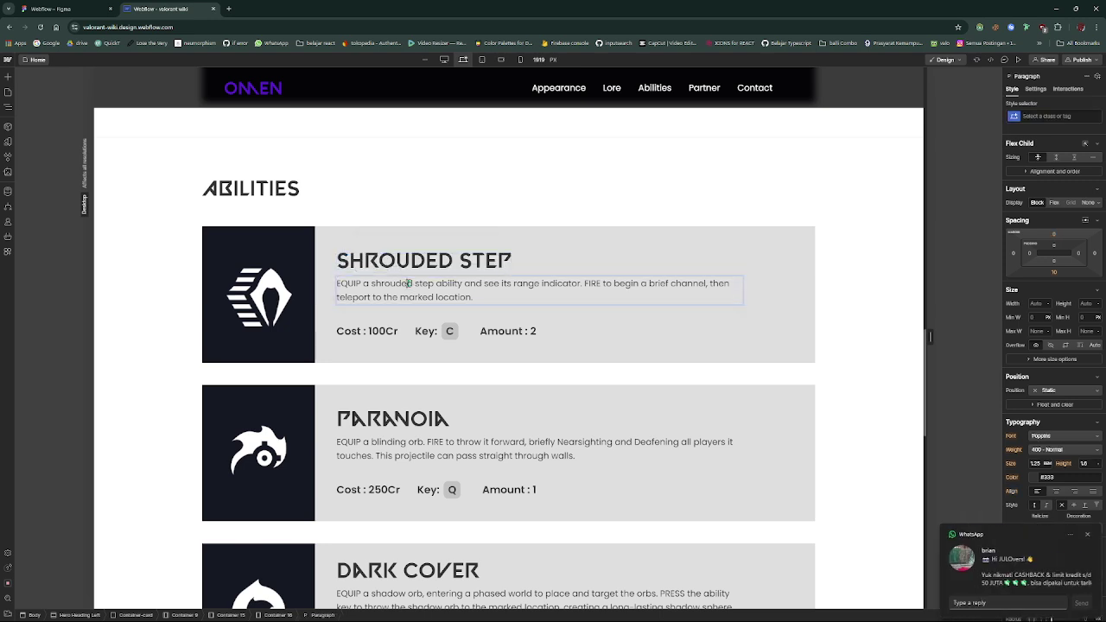
triple_click(407, 285)
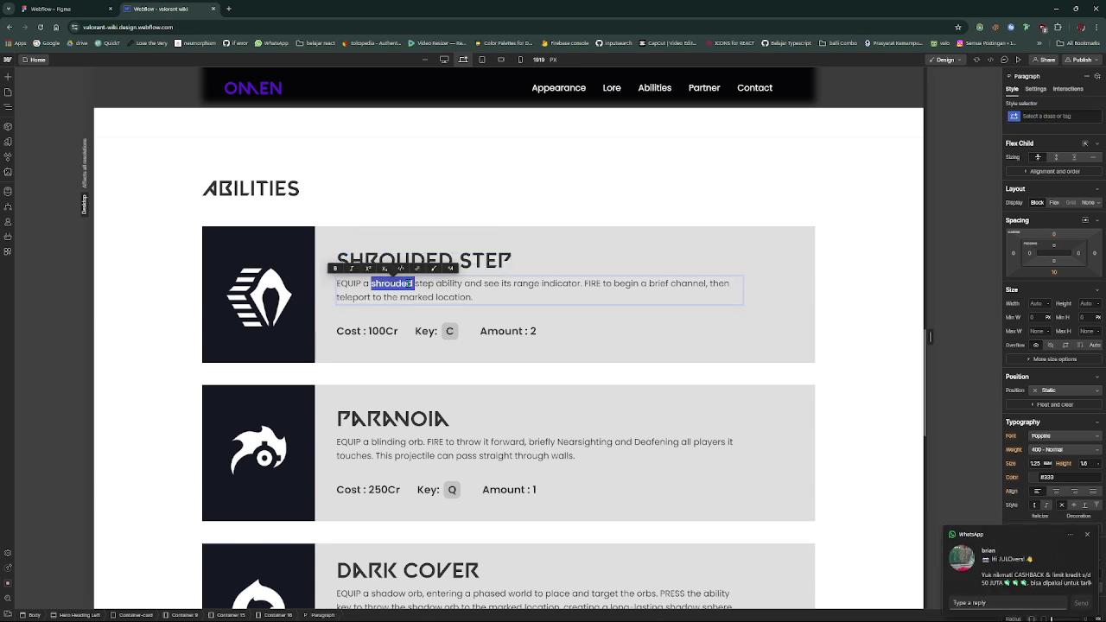
Examine the layout of the cost, key and amount row and the style of its Cost heading
click(545, 323)
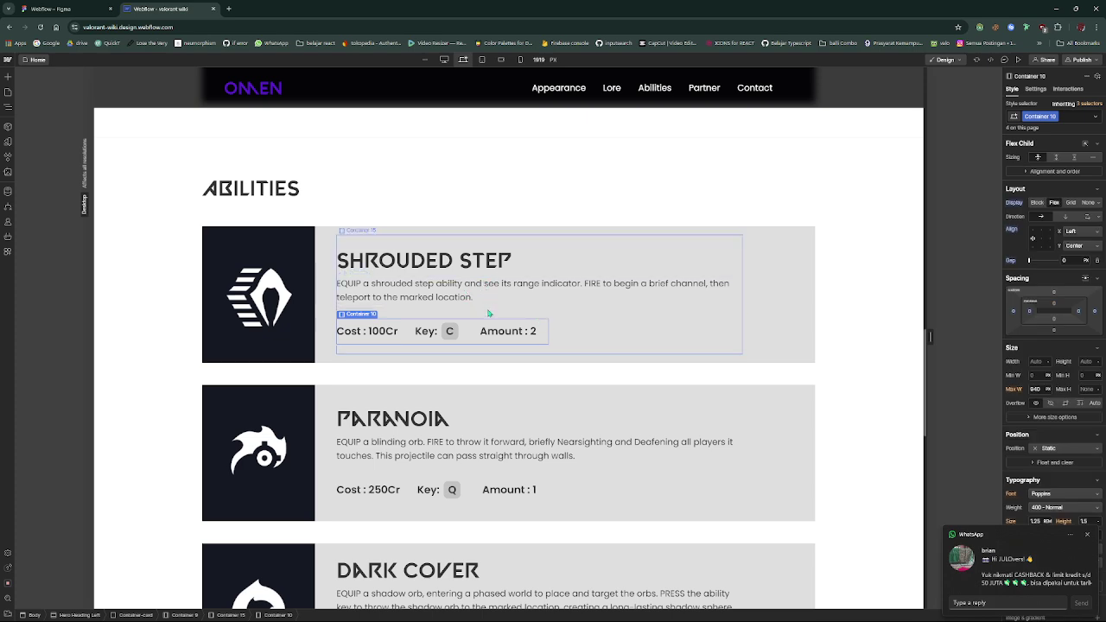
click(546, 309)
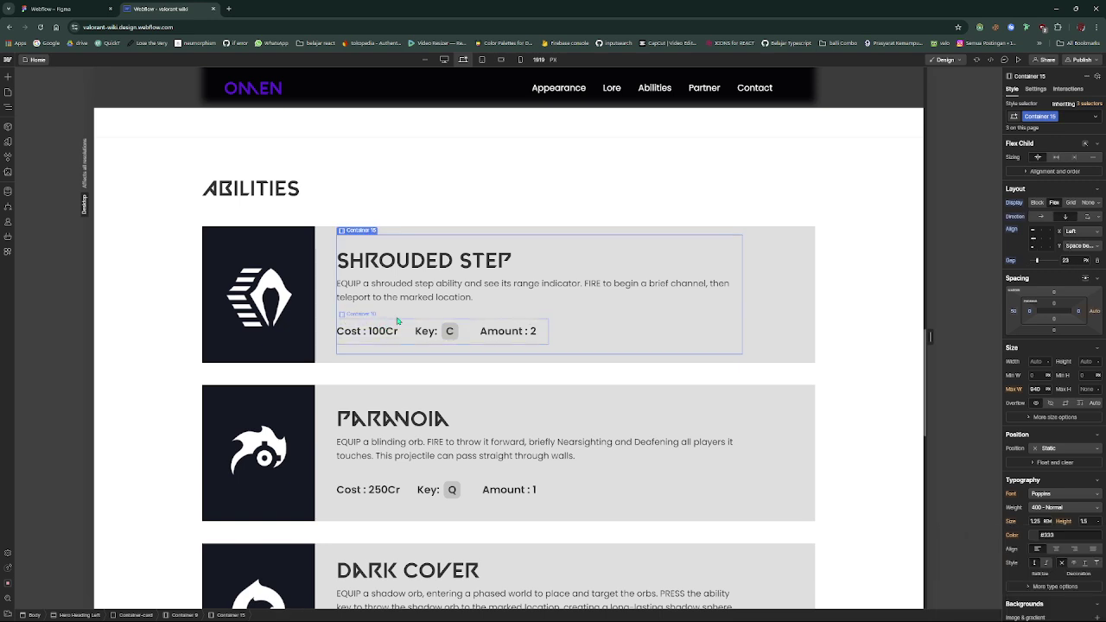
click(348, 337)
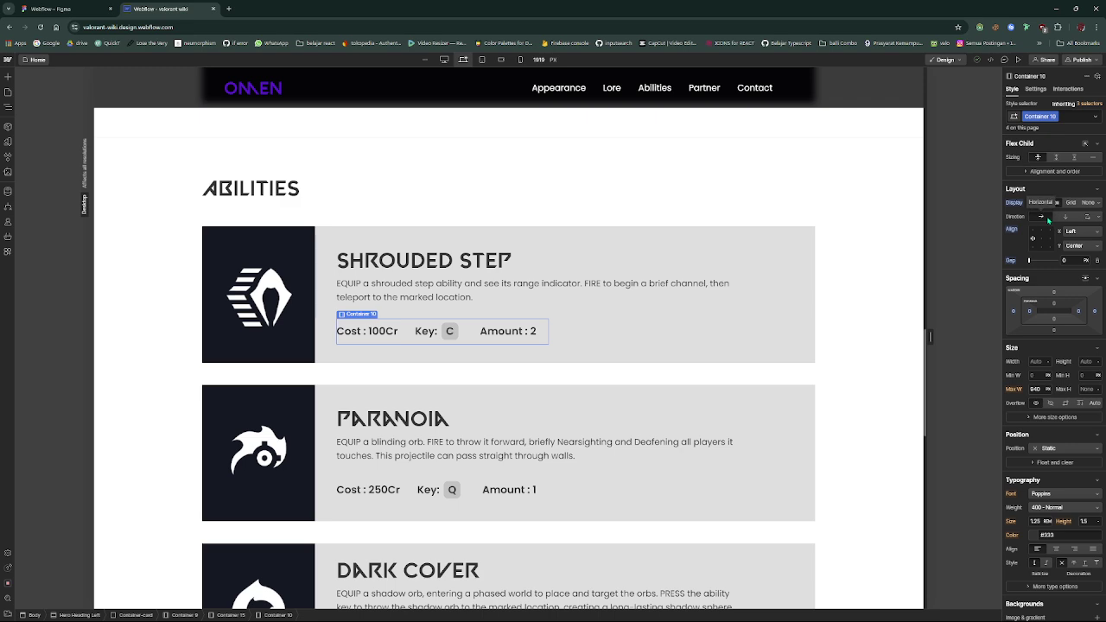
click(398, 338)
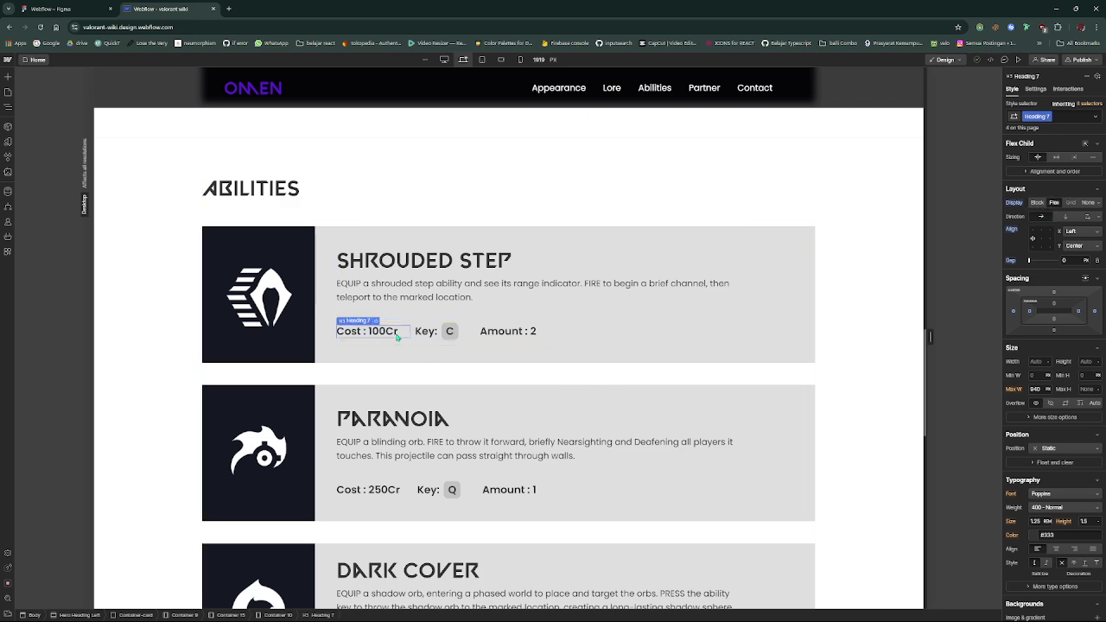
click(440, 325)
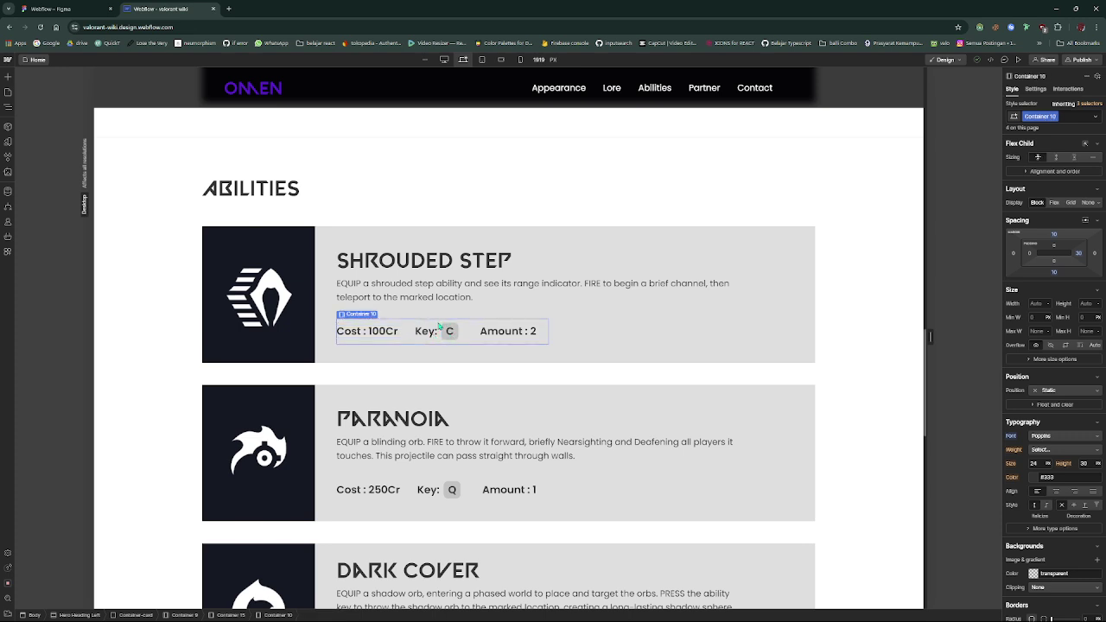
Examine the settings and styles of the Key label's container and the Cost heading, and reselect the whole Shrouded Step card
key(d)
click(440, 326)
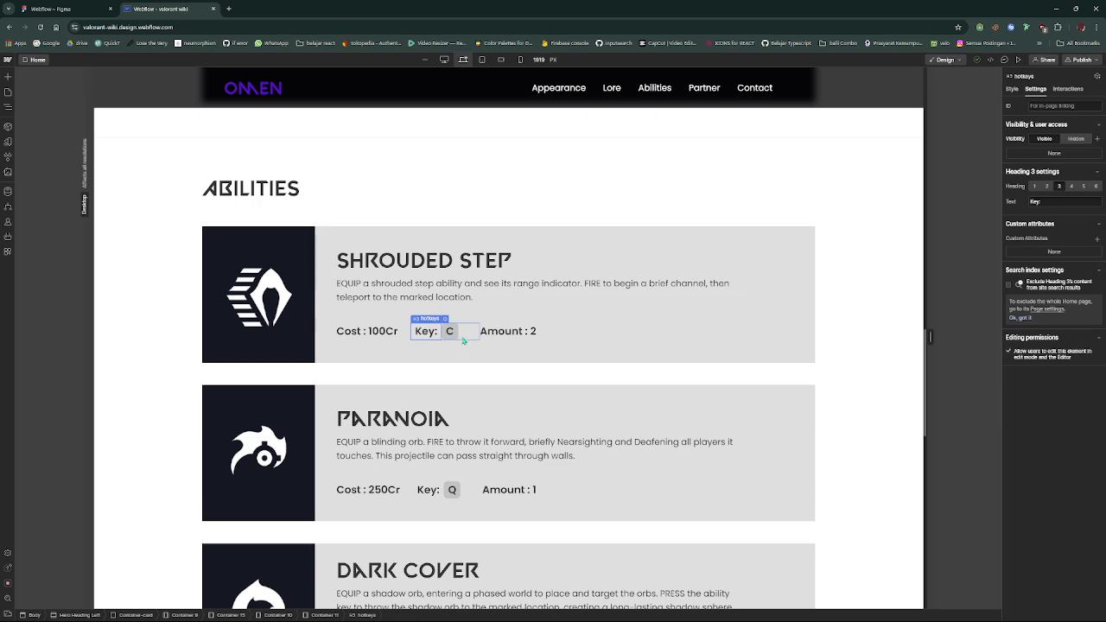
click(464, 341)
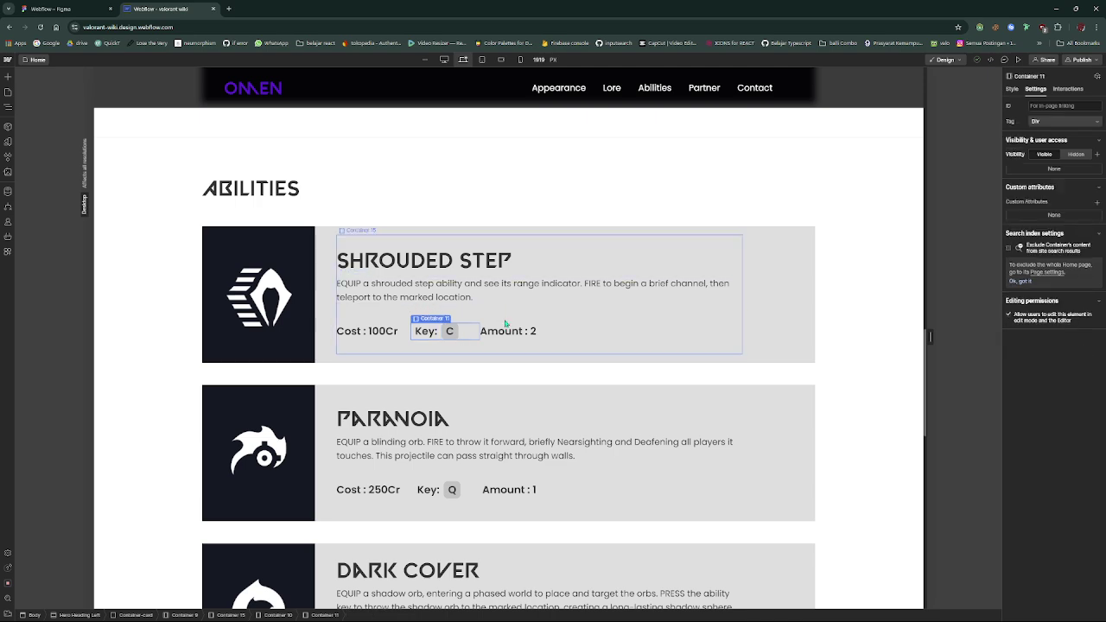
click(389, 331)
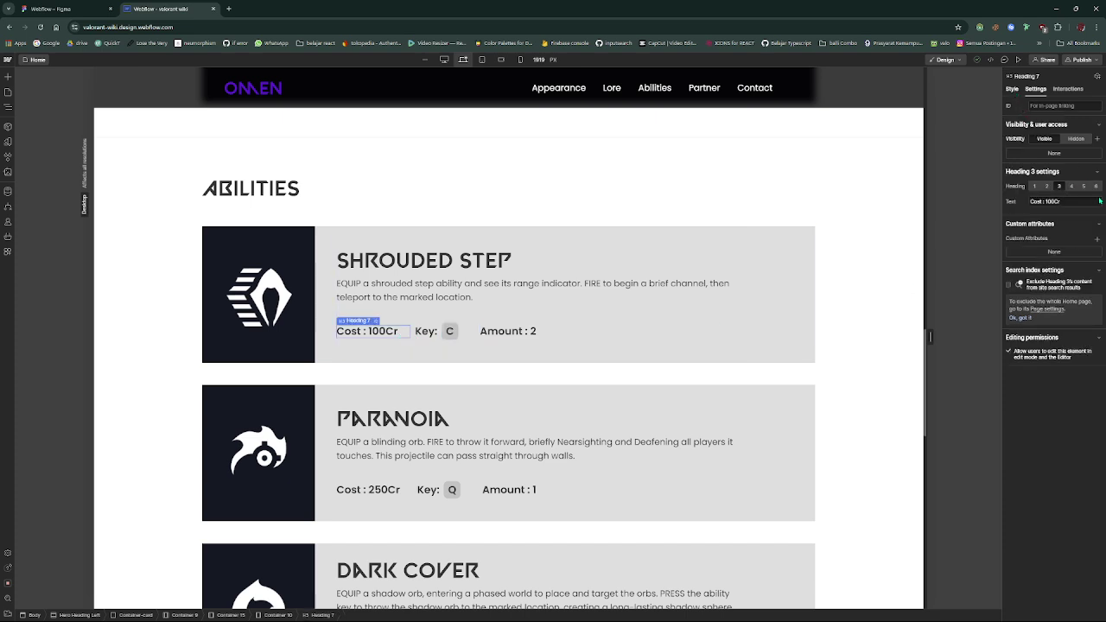
key(s)
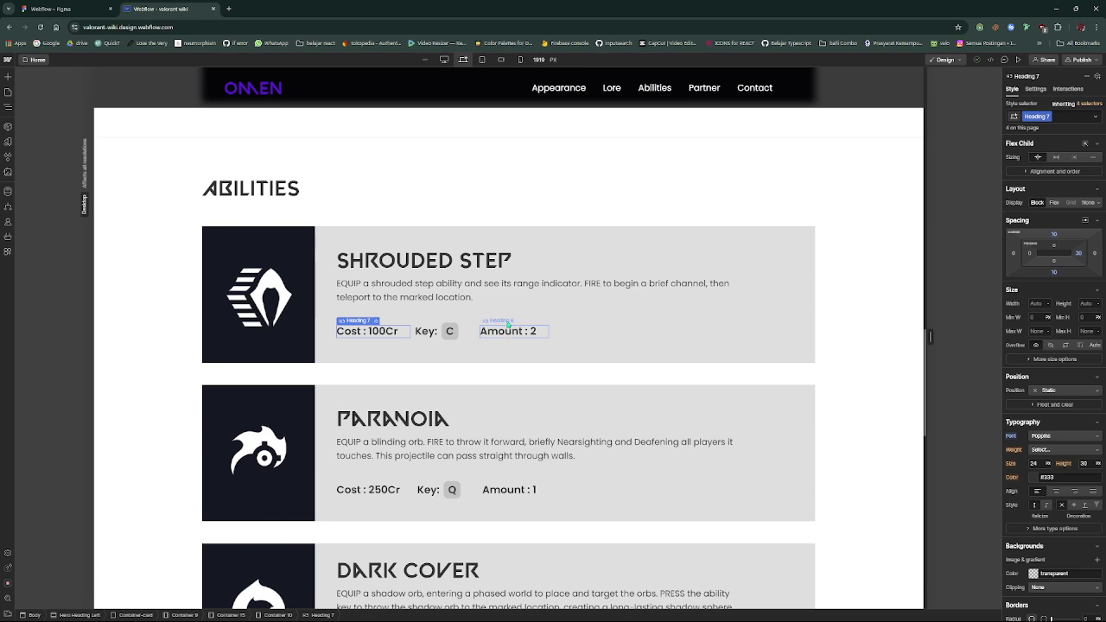
click(467, 339)
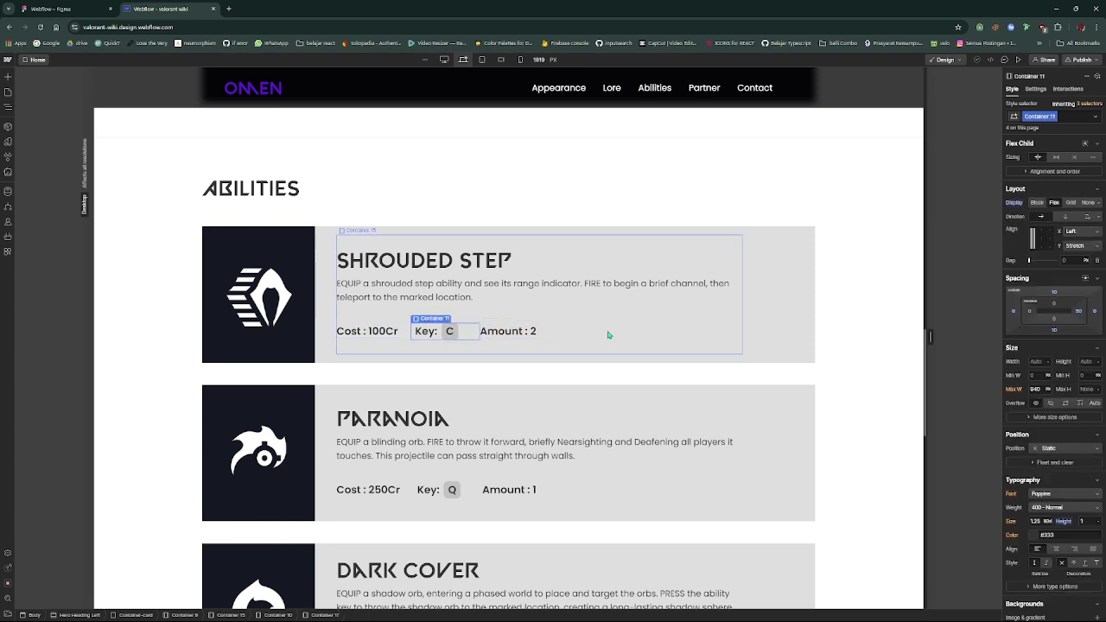
click(704, 335)
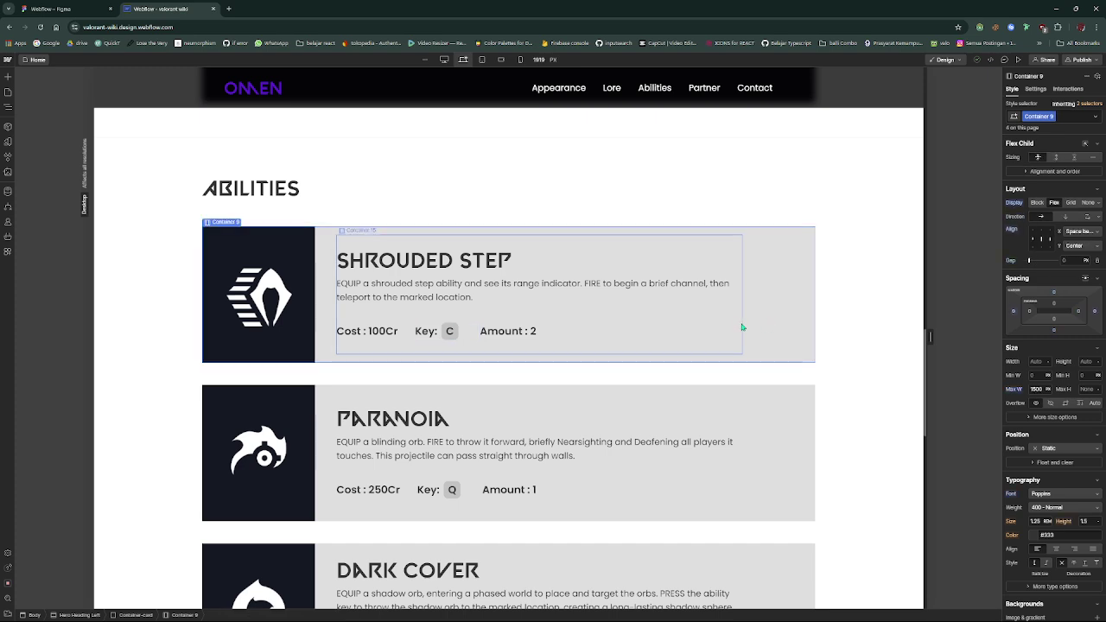
Try duplicating the whole Shrouded Step card within the Abilities section, and undo the duplication
click(327, 242)
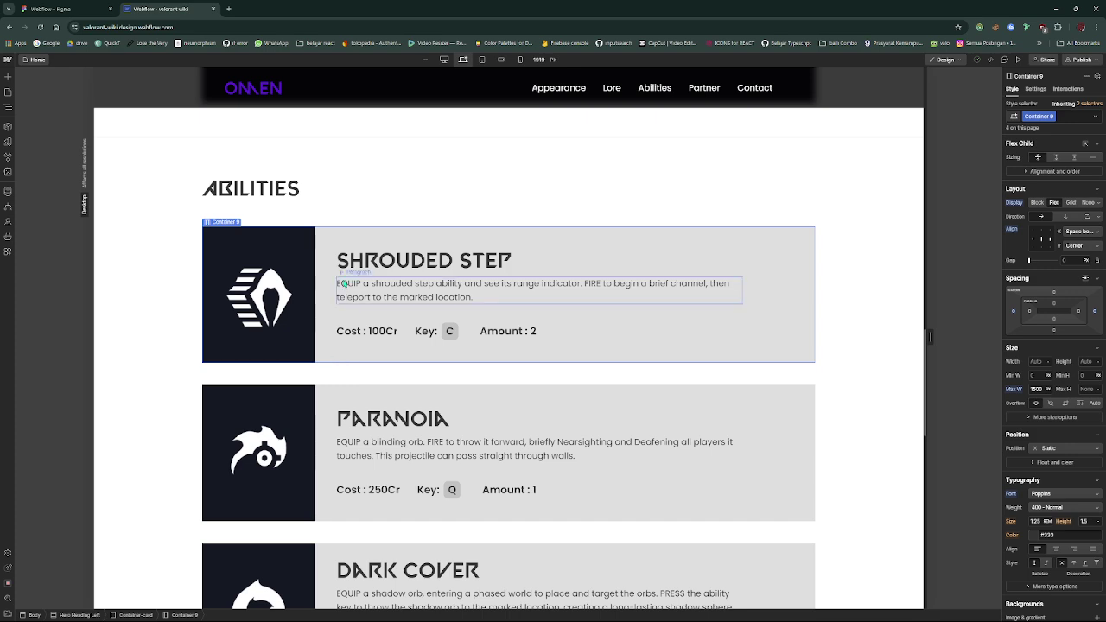
key(ctrl+d)
scroll(508, 327, down, 2)
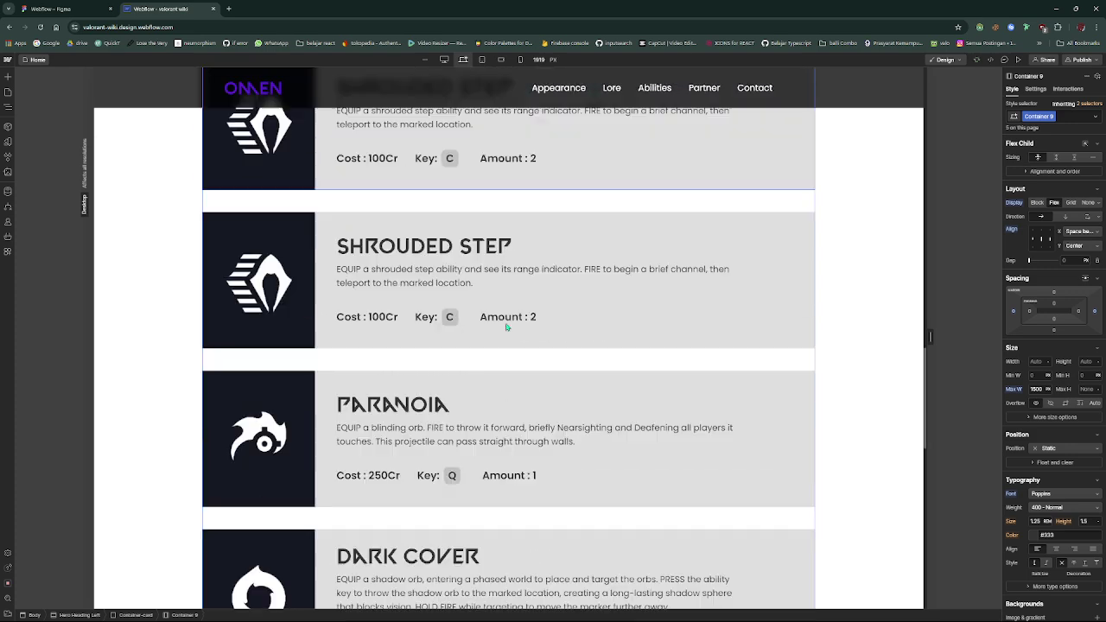
key(ctrl+z)
scroll(544, 302, up, 1)
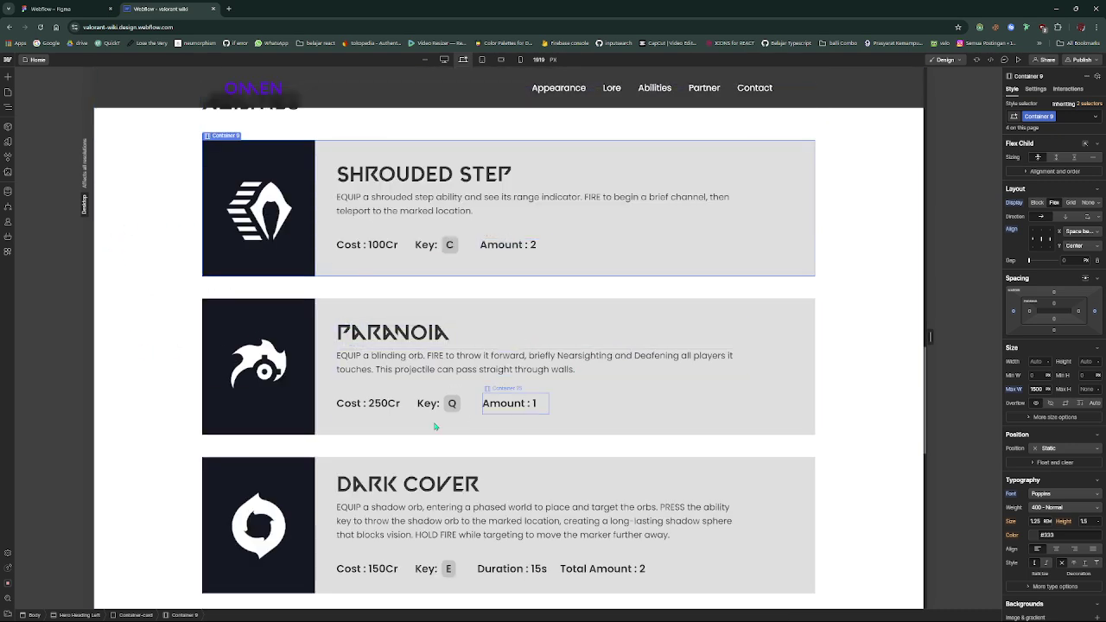
Select the Paranoia card's image, heading and description text for inspection, and compare its layout with the neighbouring ability cards
scroll(355, 231, down, 2)
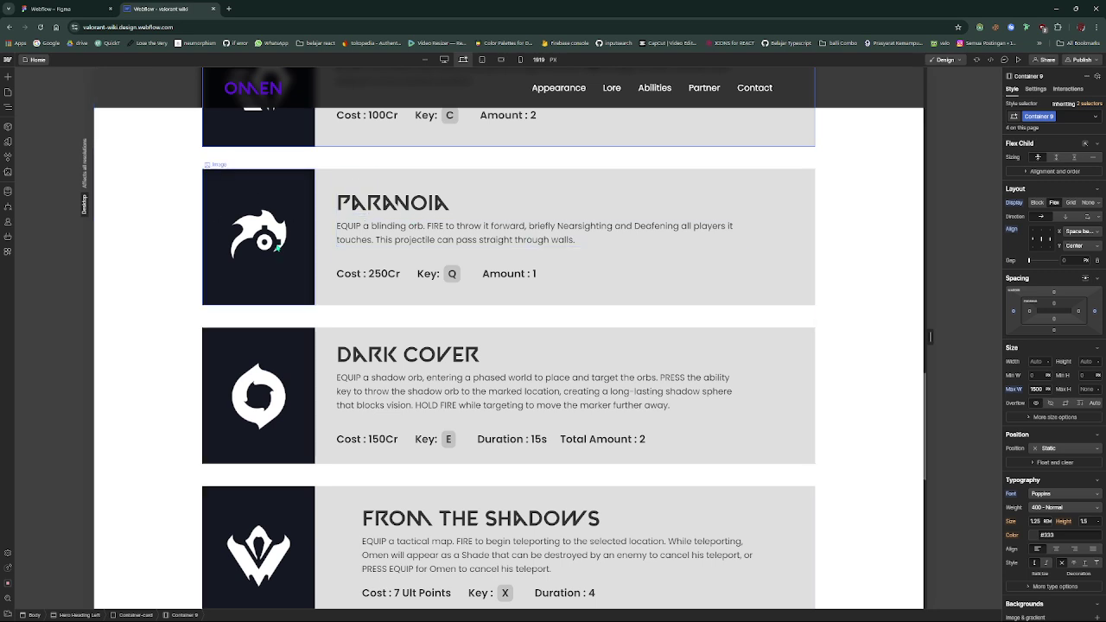
click(278, 248)
click(388, 210)
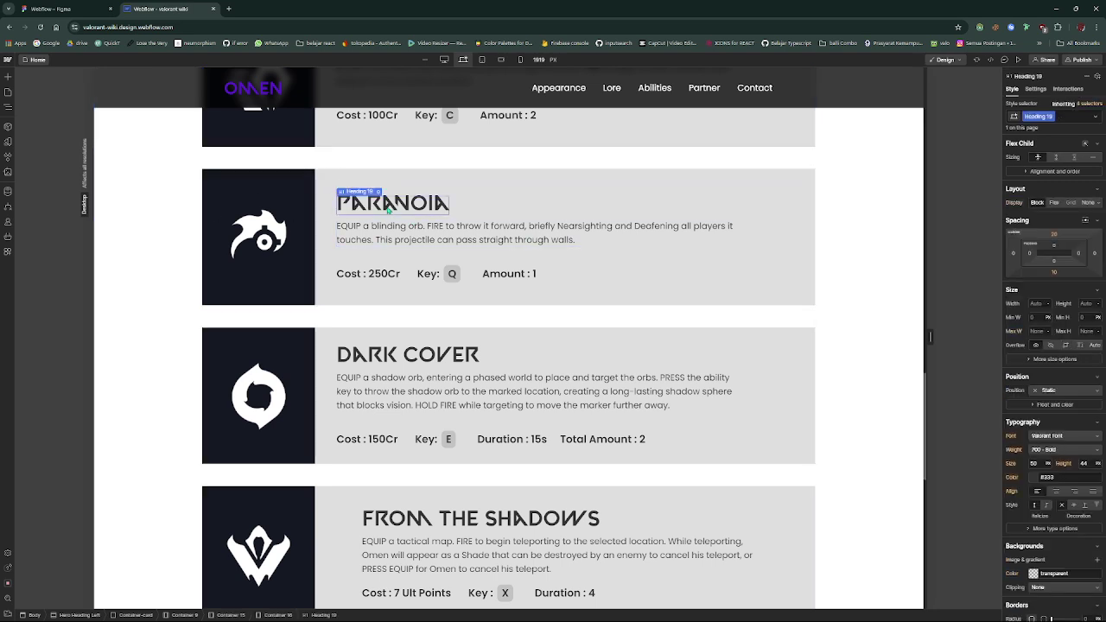
click(452, 250)
scroll(432, 345, up, 3)
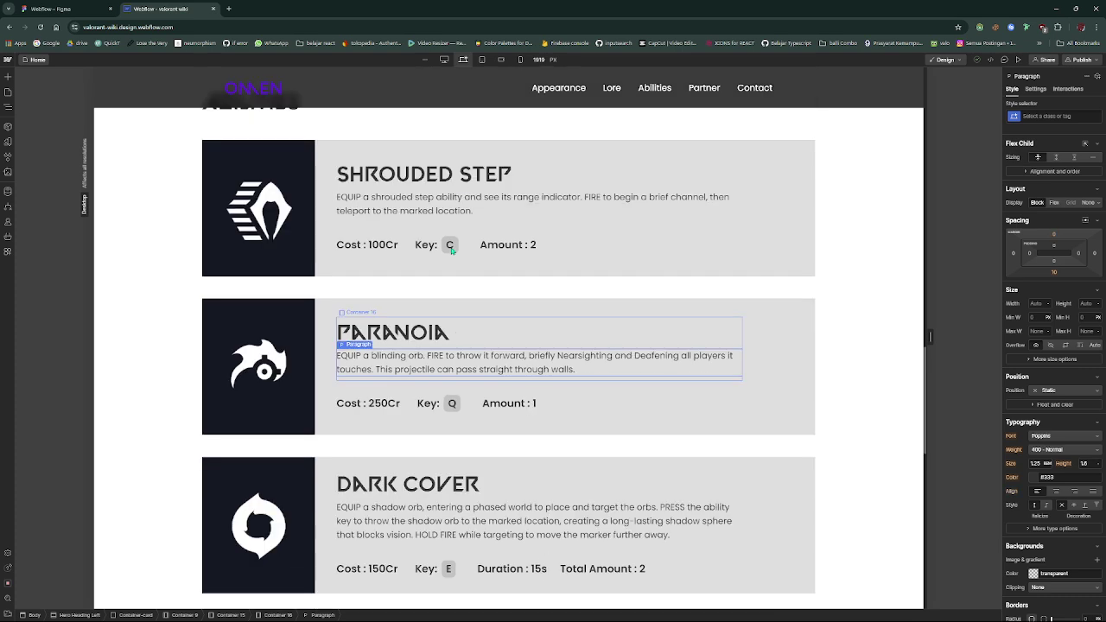
scroll(425, 363, down, 2)
scroll(426, 364, down, 1)
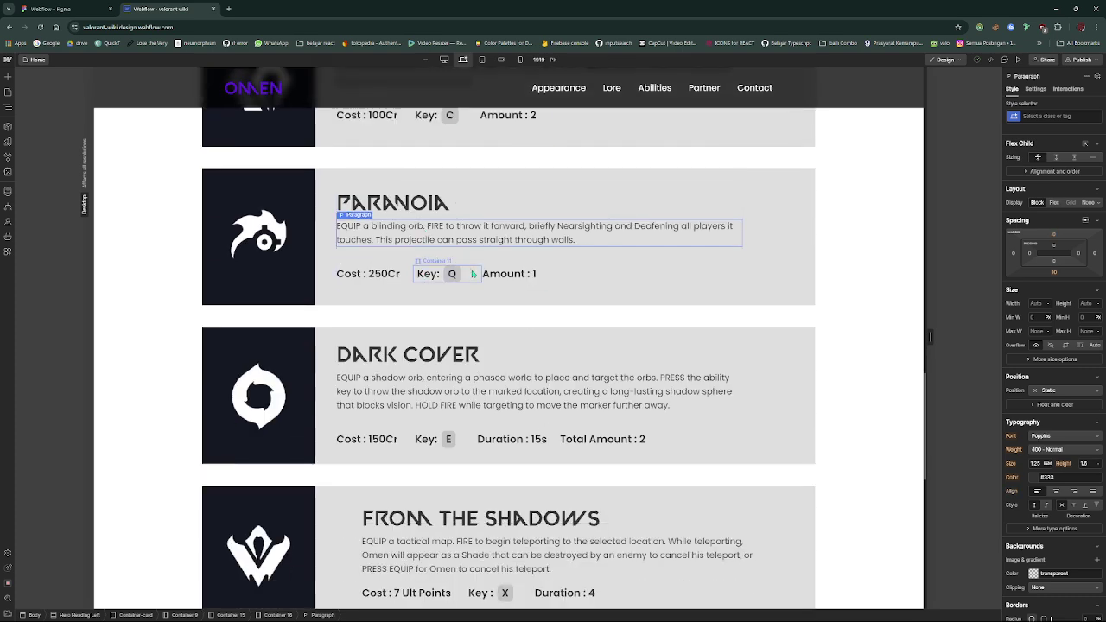
Review the Abilities cards and inspect the layout of their card container and the surrounding section
scroll(534, 309, down, 3)
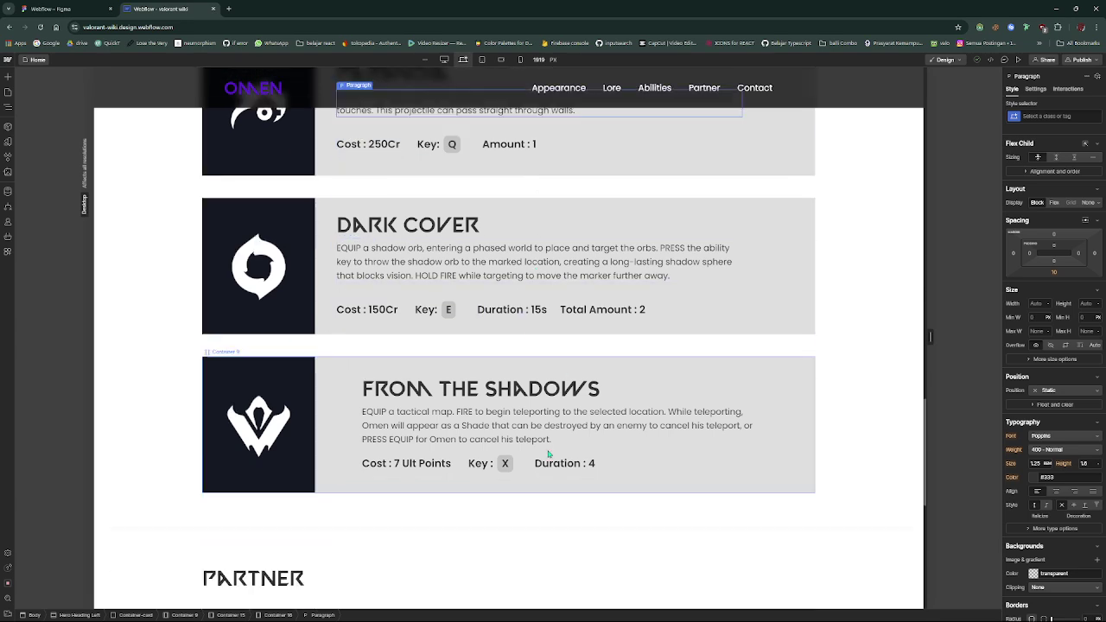
scroll(395, 377, up, 6)
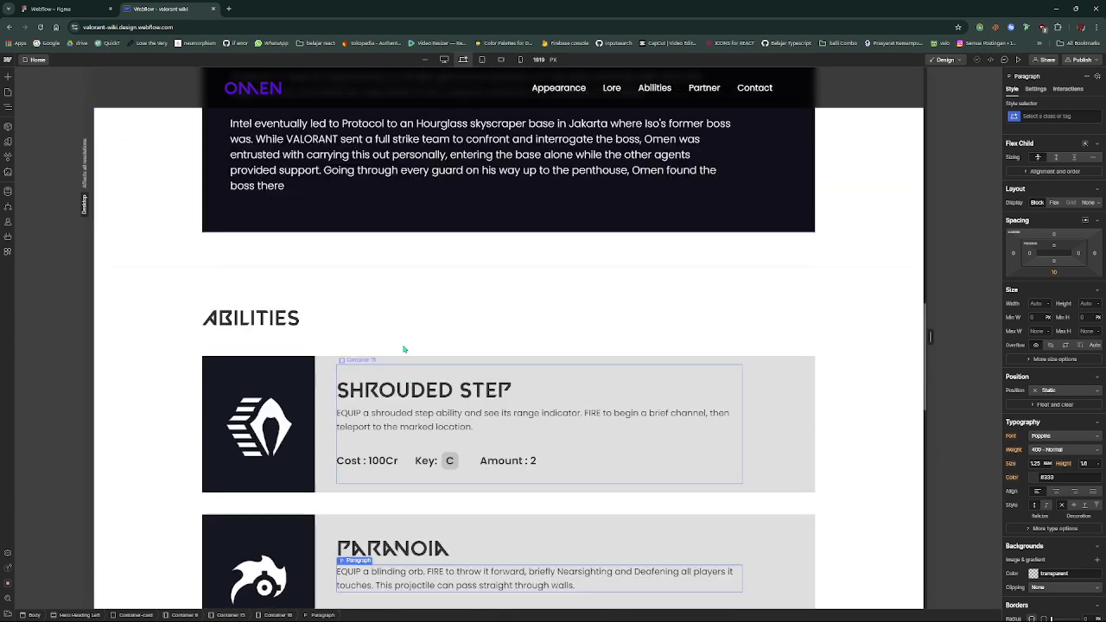
click(323, 347)
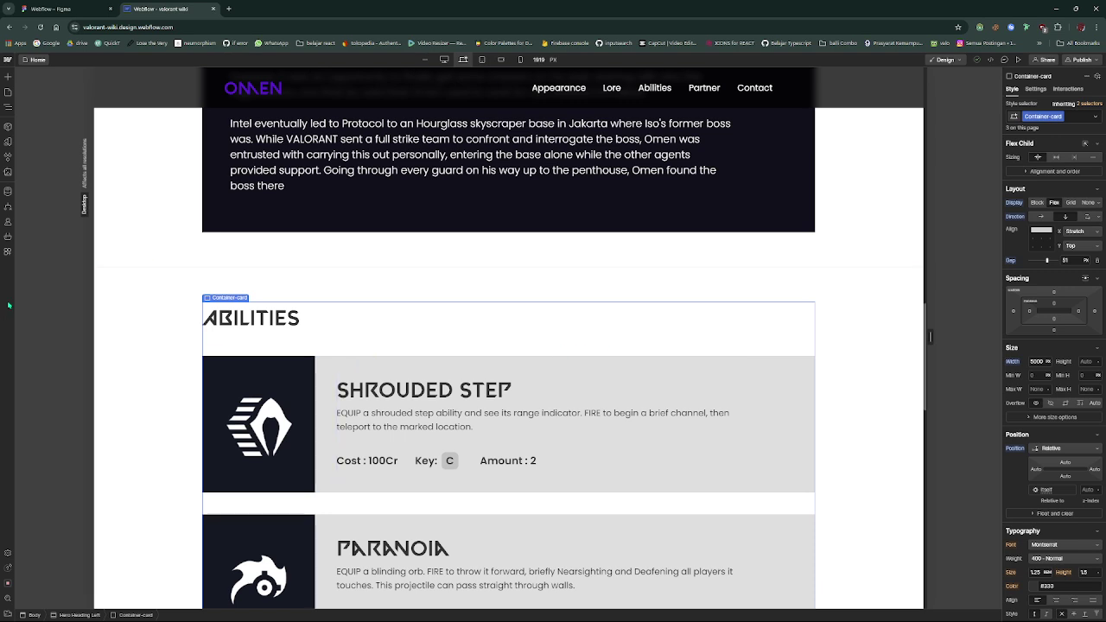
click(506, 270)
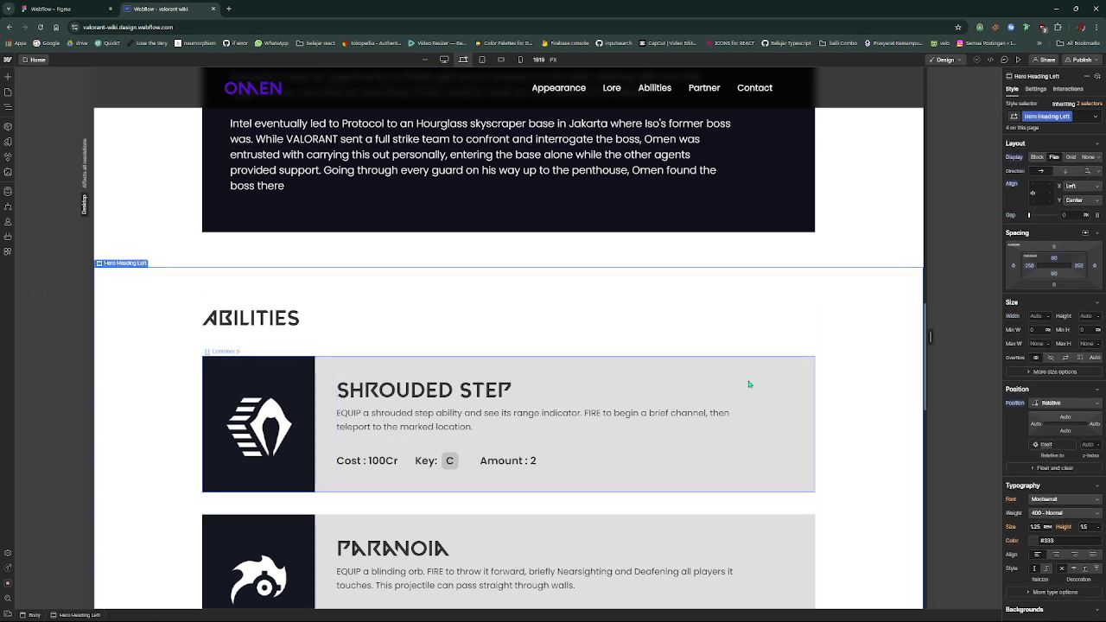
scroll(742, 397, down, 2)
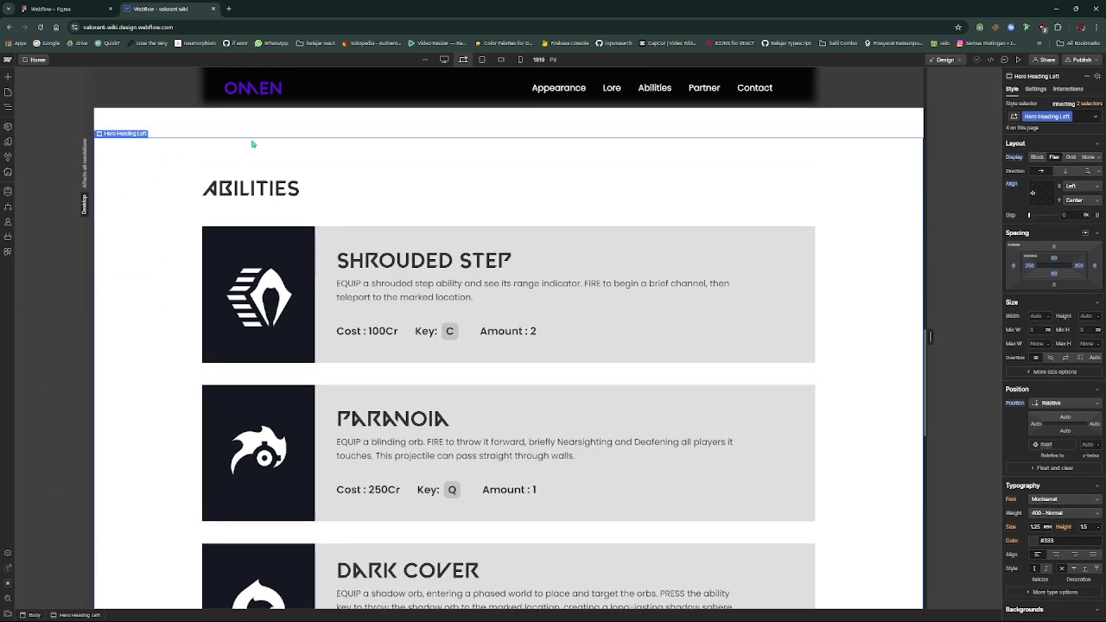
scroll(389, 259, down, 2)
scroll(560, 327, up, 6)
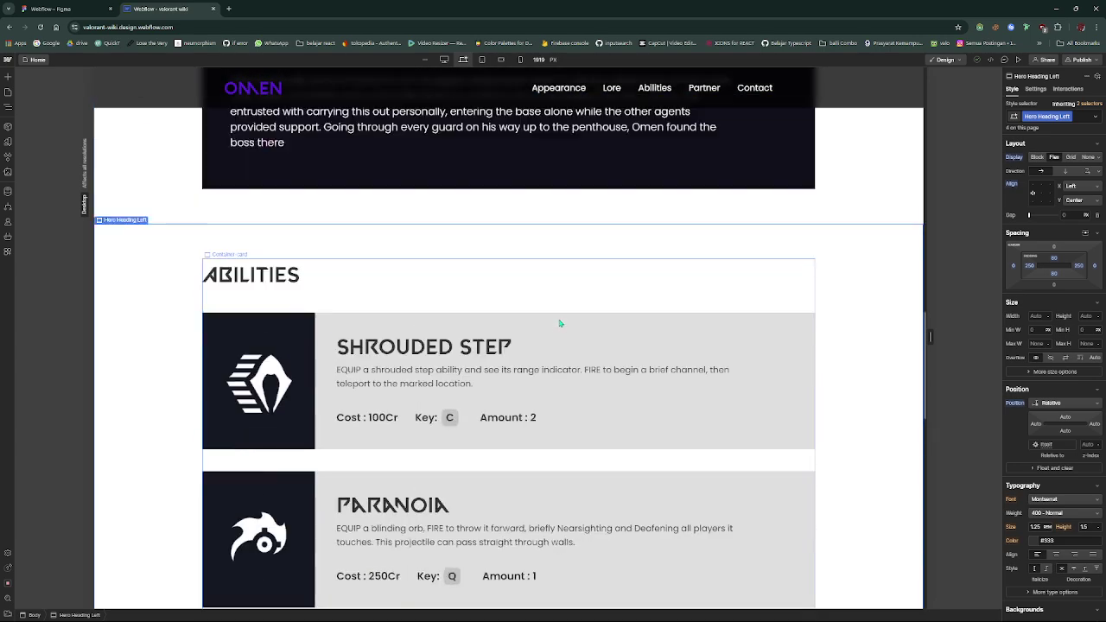
scroll(560, 321, up, 5)
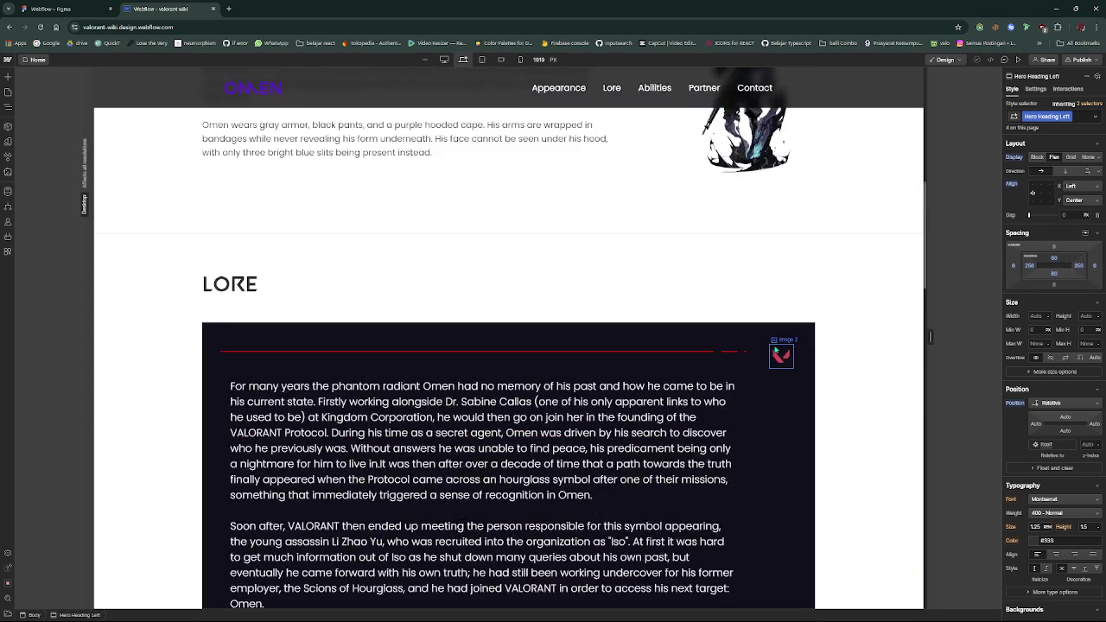
Inspect the Lore section's outer dark container, its inner text container and the red logo image
click(739, 337)
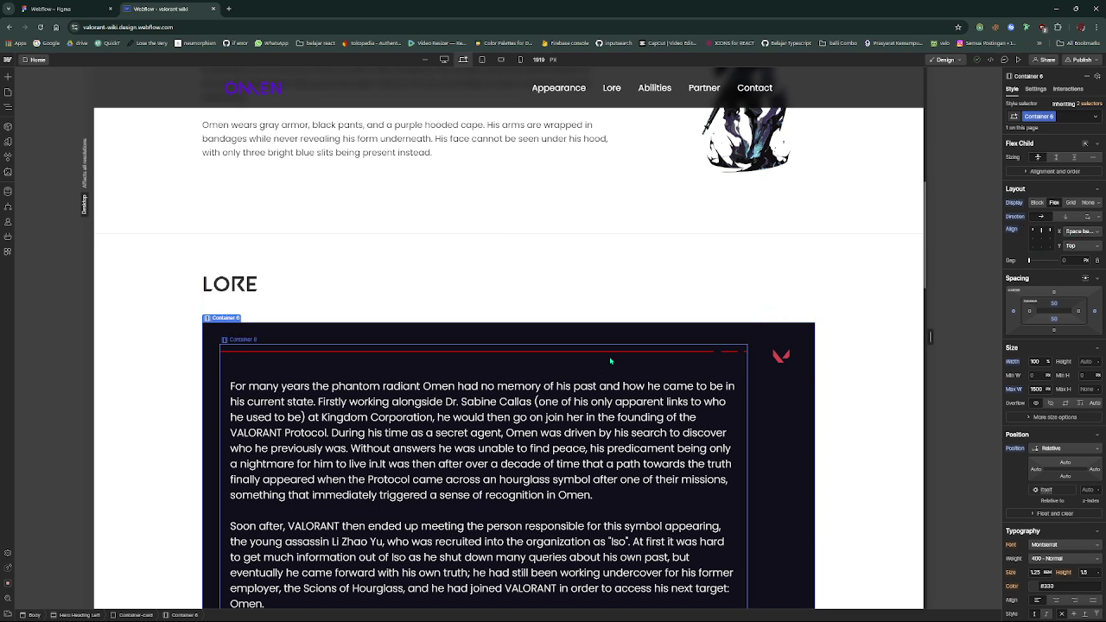
scroll(610, 360, down, 3)
scroll(610, 364, up, 1)
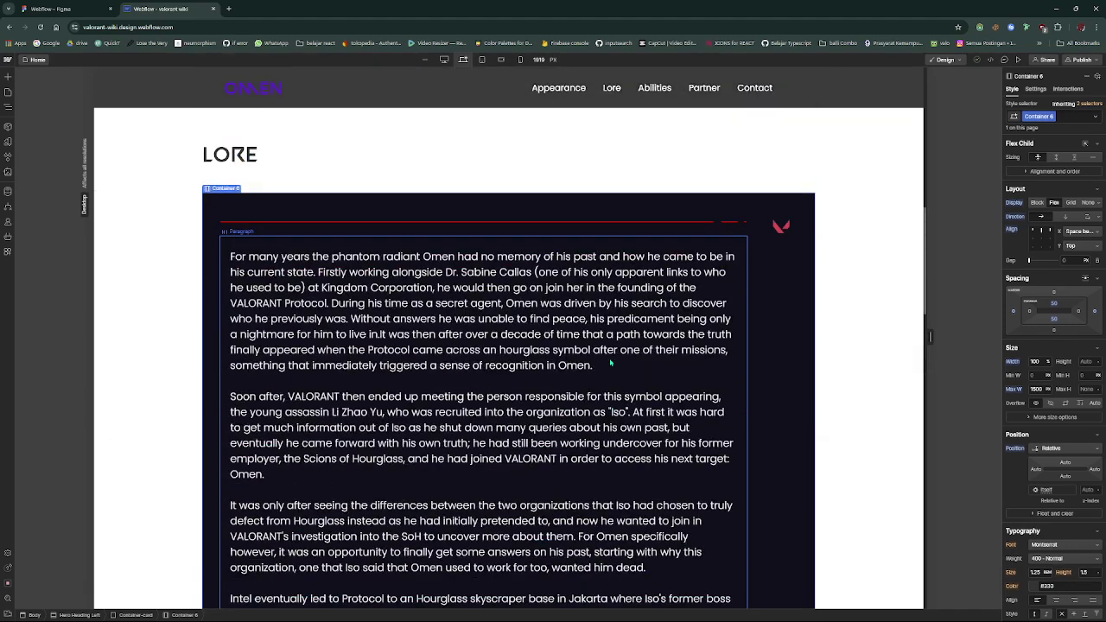
click(344, 235)
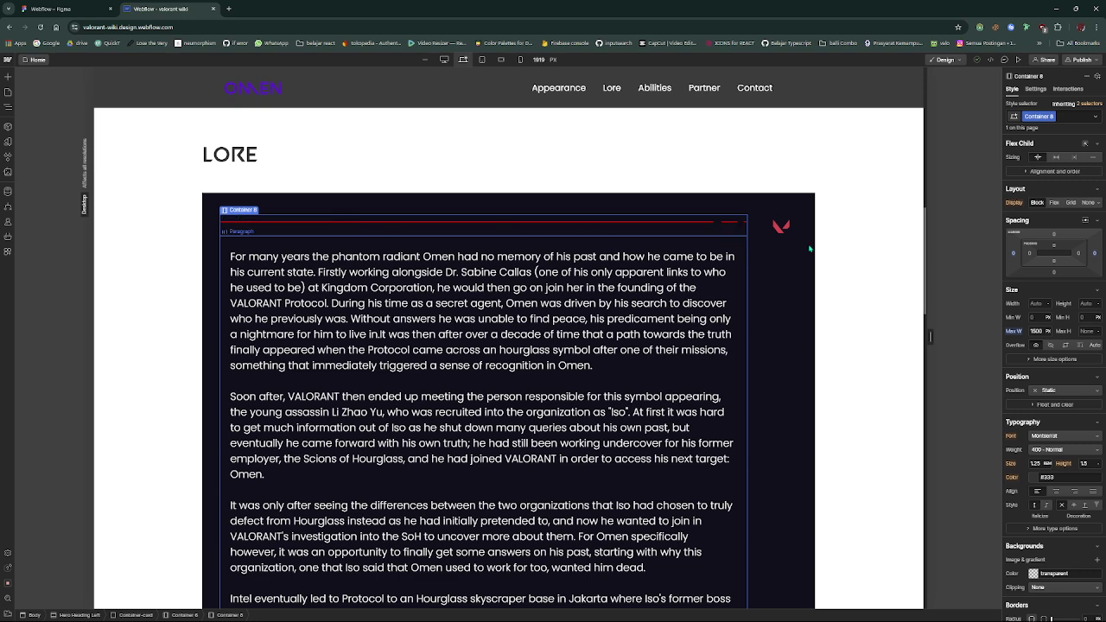
click(766, 346)
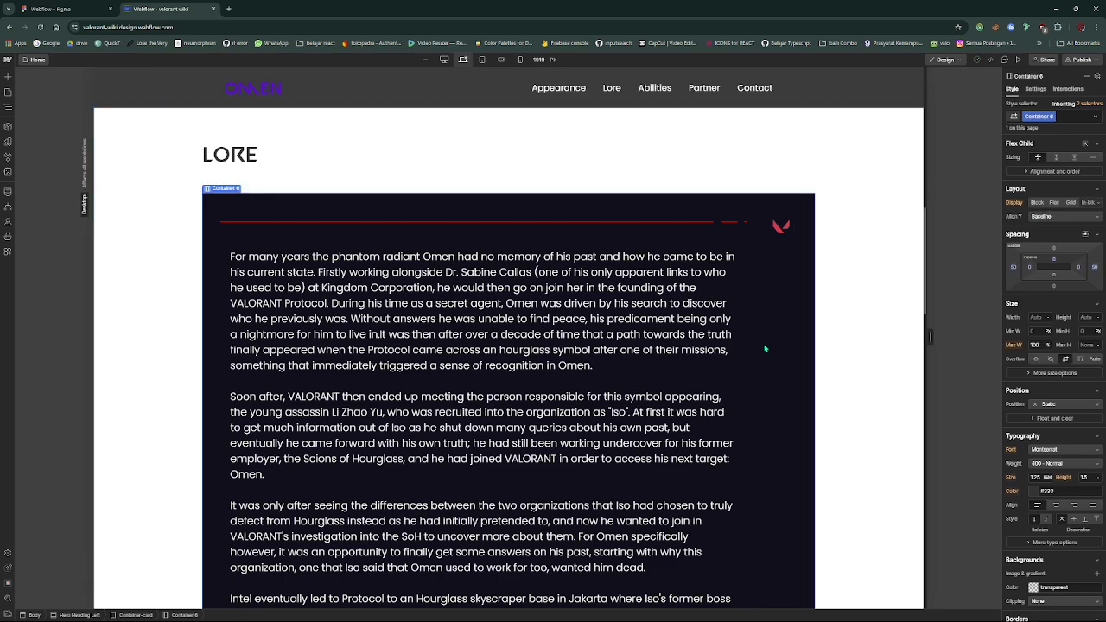
scroll(765, 347, down, 5)
scroll(764, 350, up, 5)
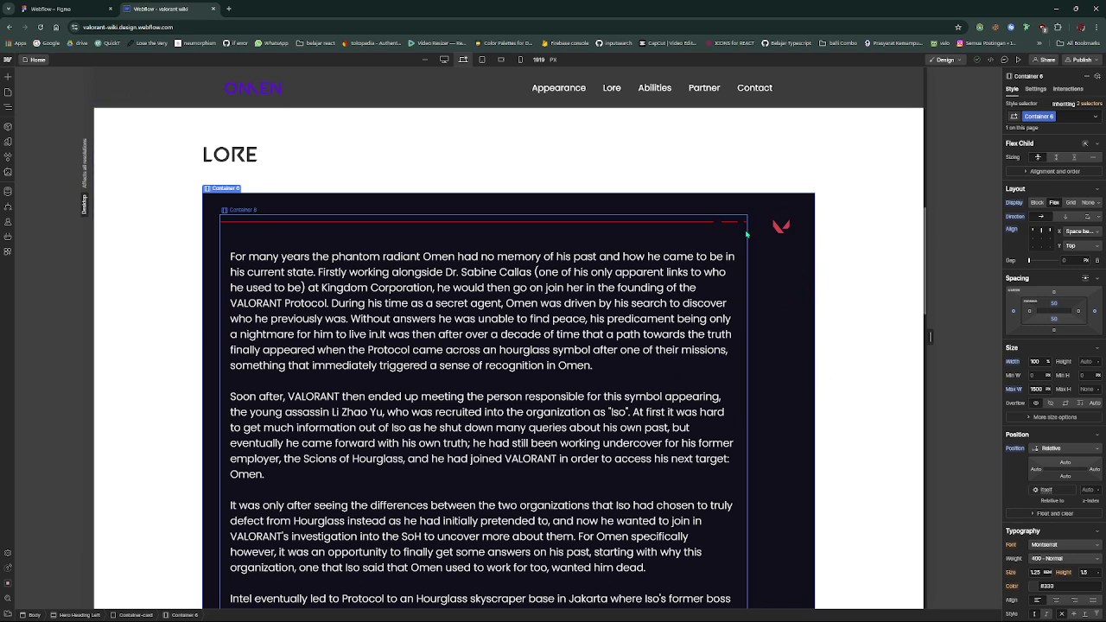
click(780, 228)
click(780, 227)
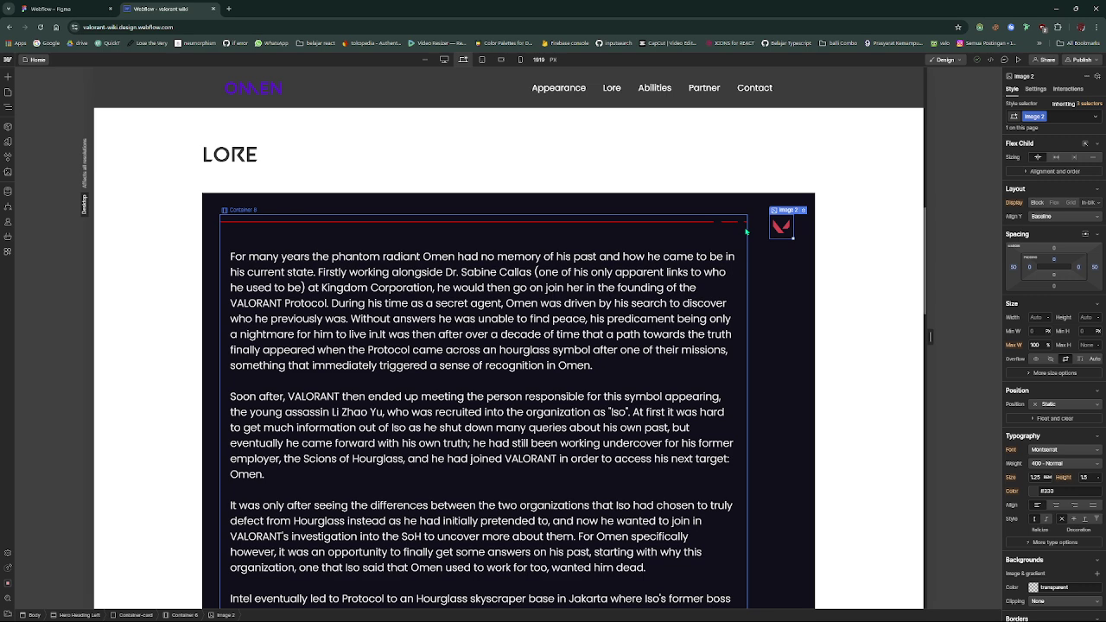
click(758, 231)
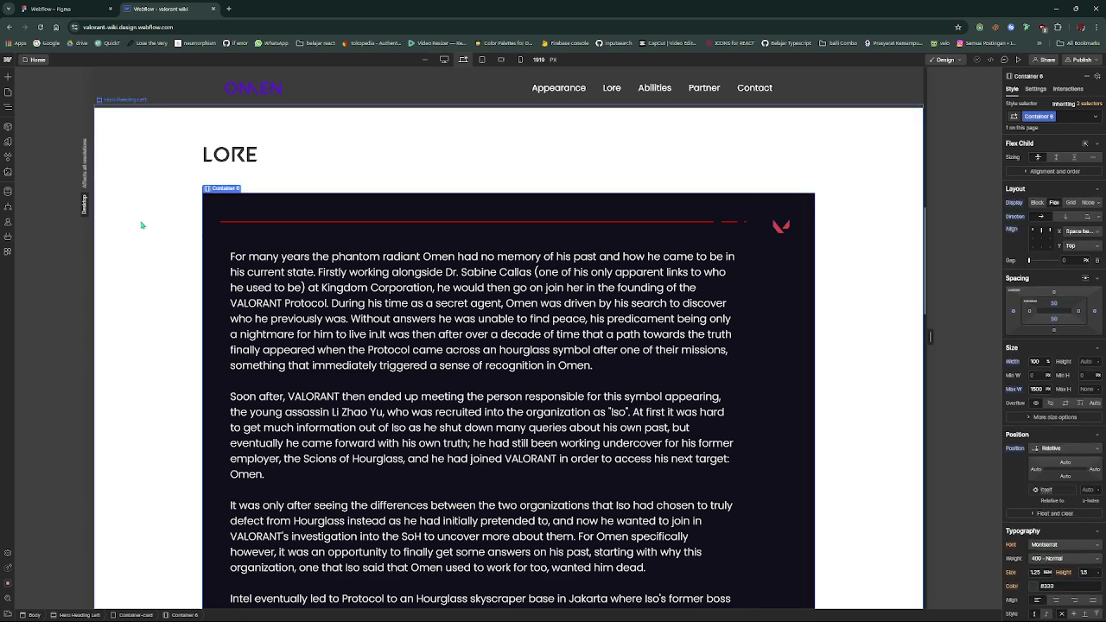
Try a vertical flex direction on the Lore section's dark container and undo the change
click(1063, 223)
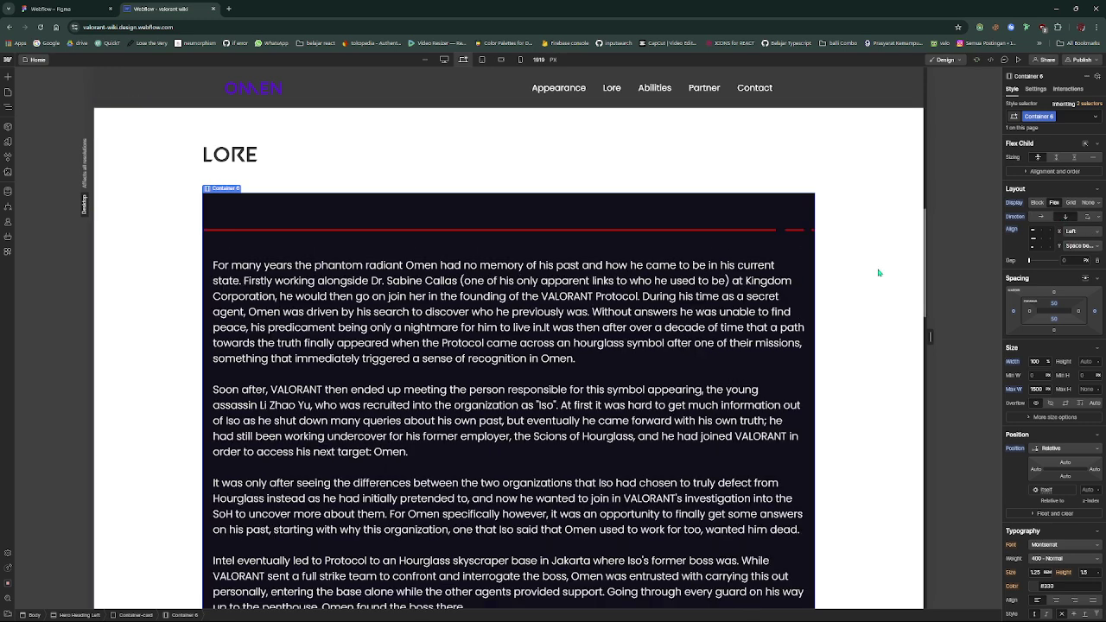
scroll(285, 381, down, 4)
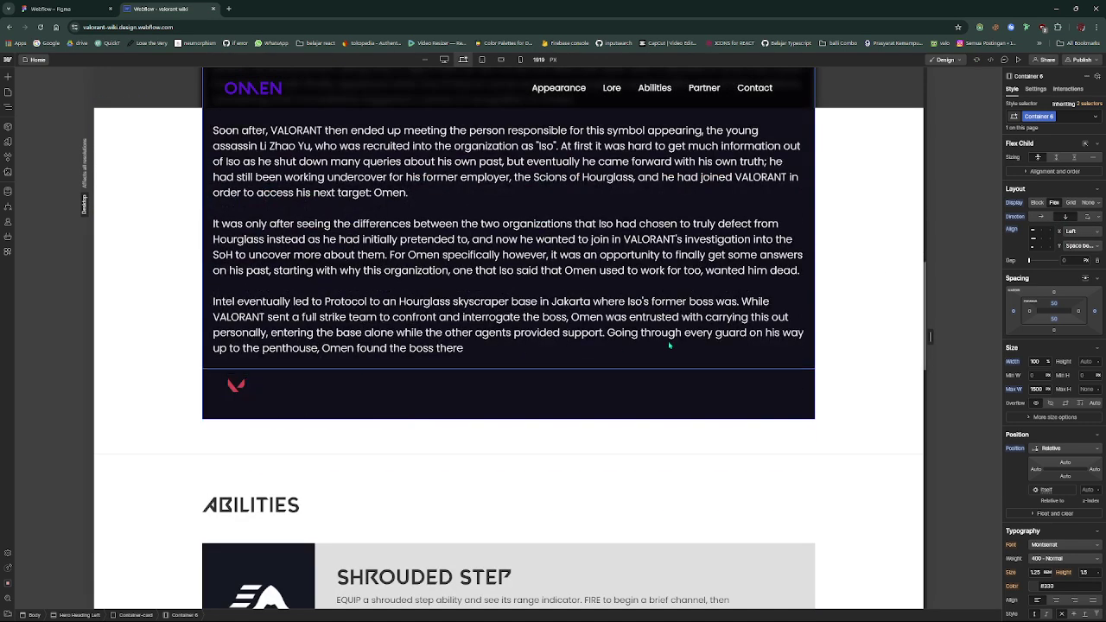
key(ctrl+z)
scroll(670, 343, up, 5)
Examine the Partner section's layout, including its card wrapper, the Sova card container and the Sova heading
scroll(669, 343, down, 10)
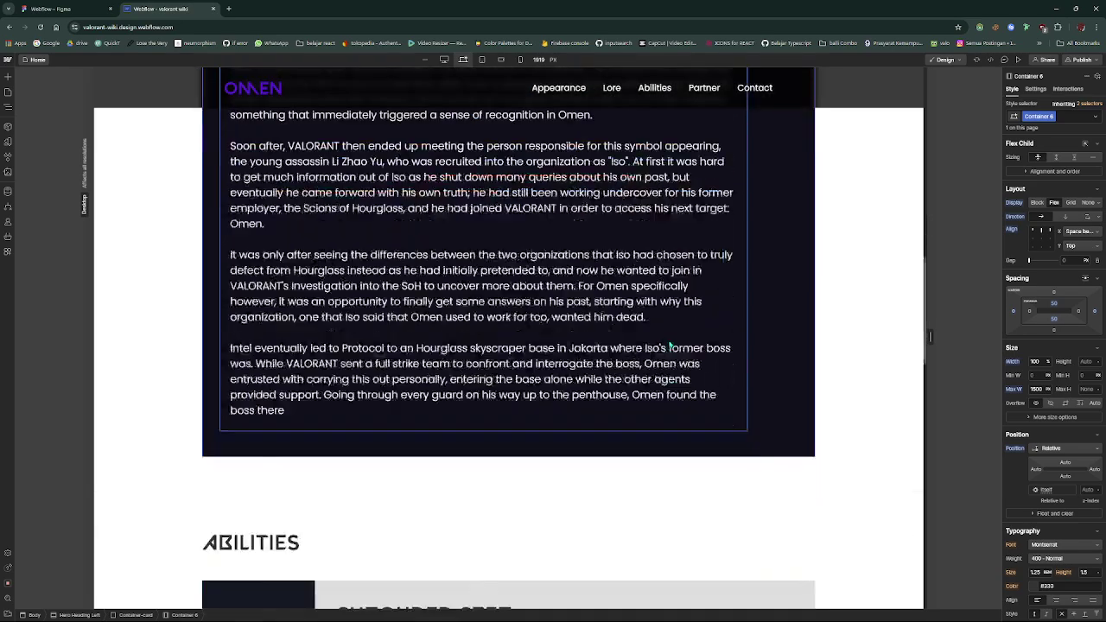
click(724, 332)
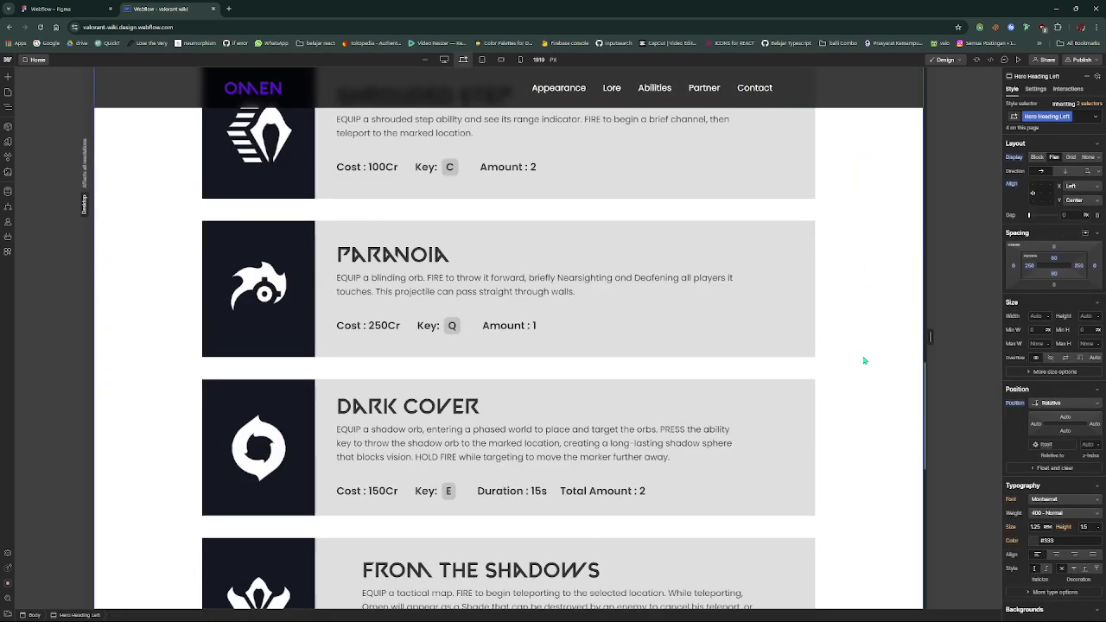
scroll(862, 350, down, 6)
scroll(864, 369, down, 4)
scroll(862, 363, up, 2)
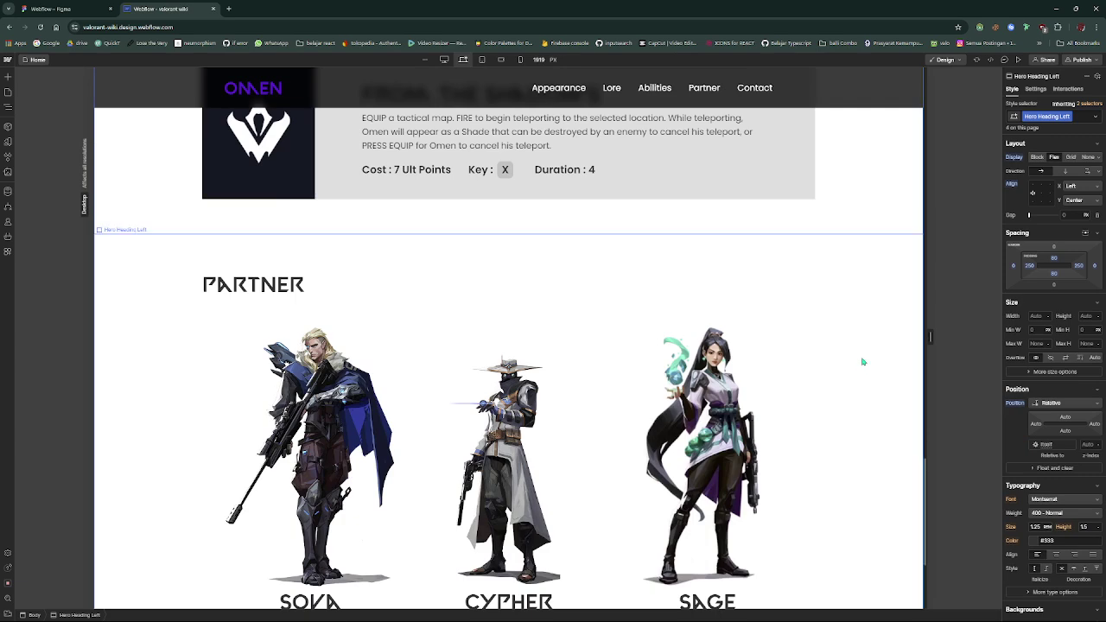
scroll(821, 361, down, 3)
scroll(784, 361, up, 3)
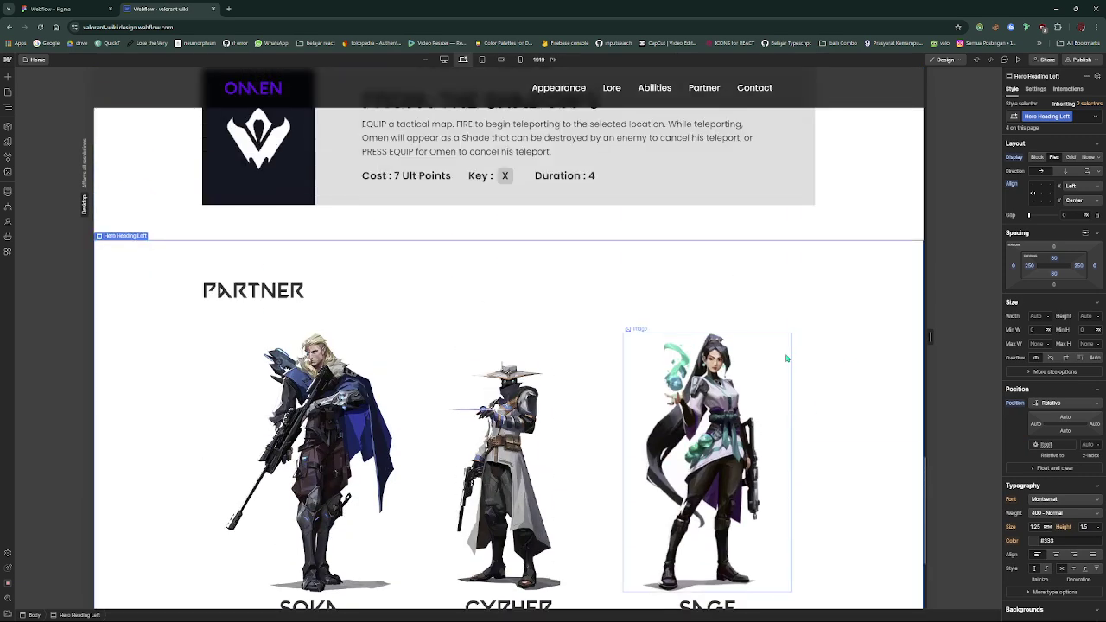
scroll(784, 360, down, 1)
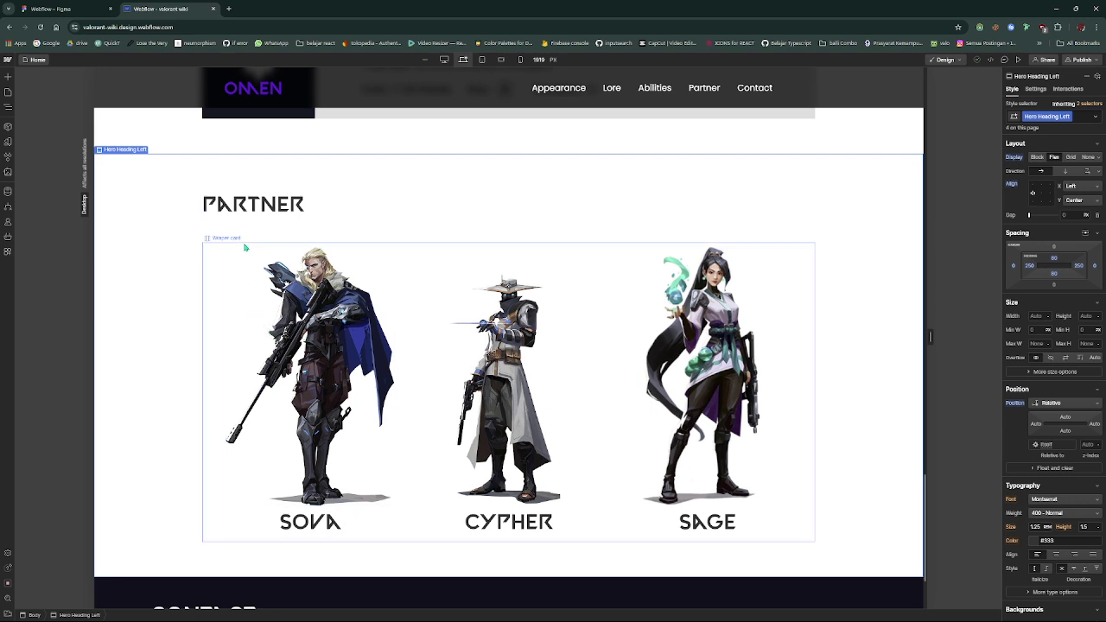
click(245, 248)
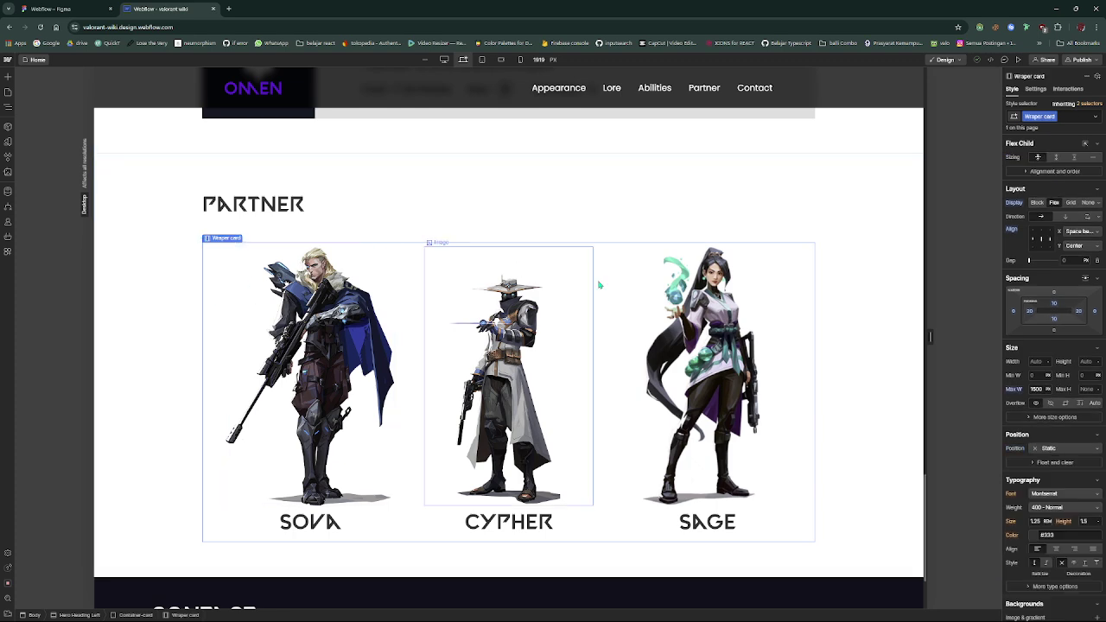
click(253, 527)
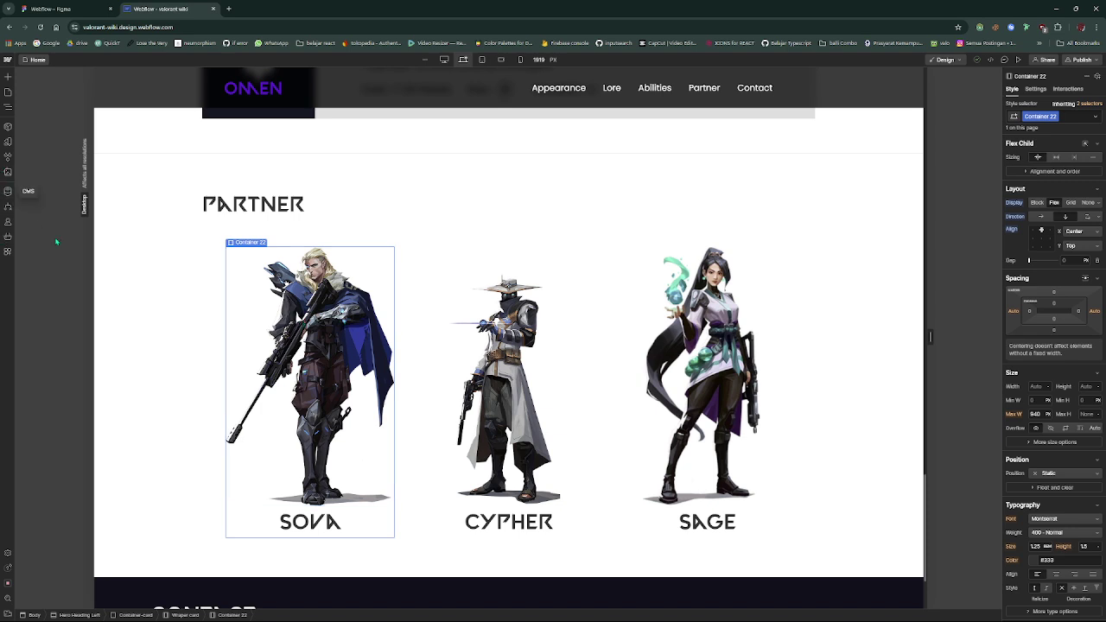
click(334, 519)
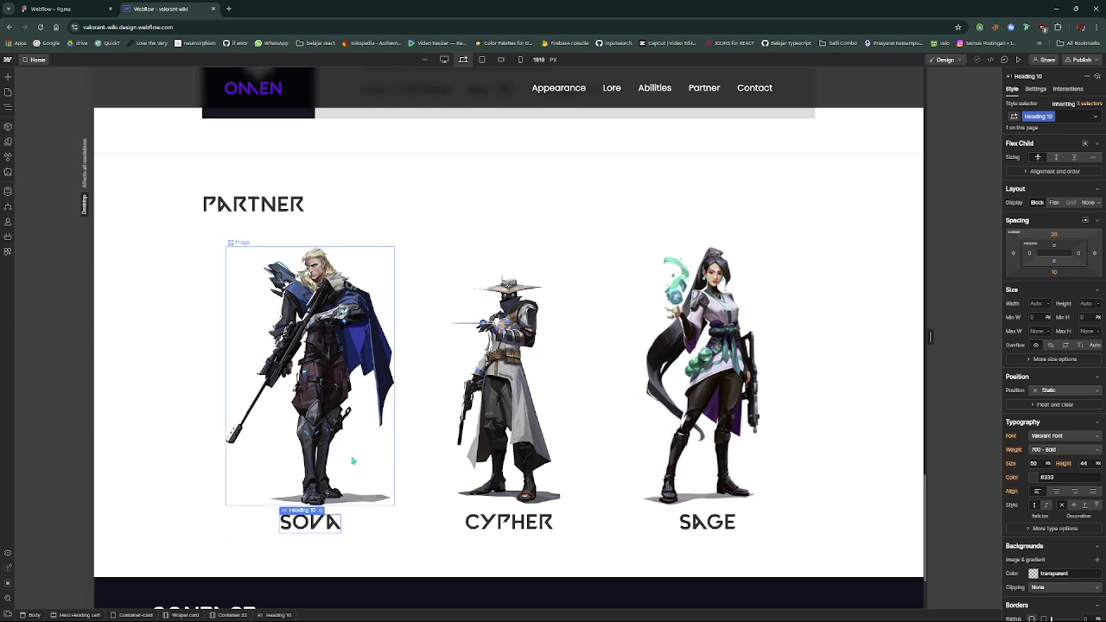
Try a horizontal direction on the Sova card container, restore it to vertical, and choose Center for its X alignment
click(358, 522)
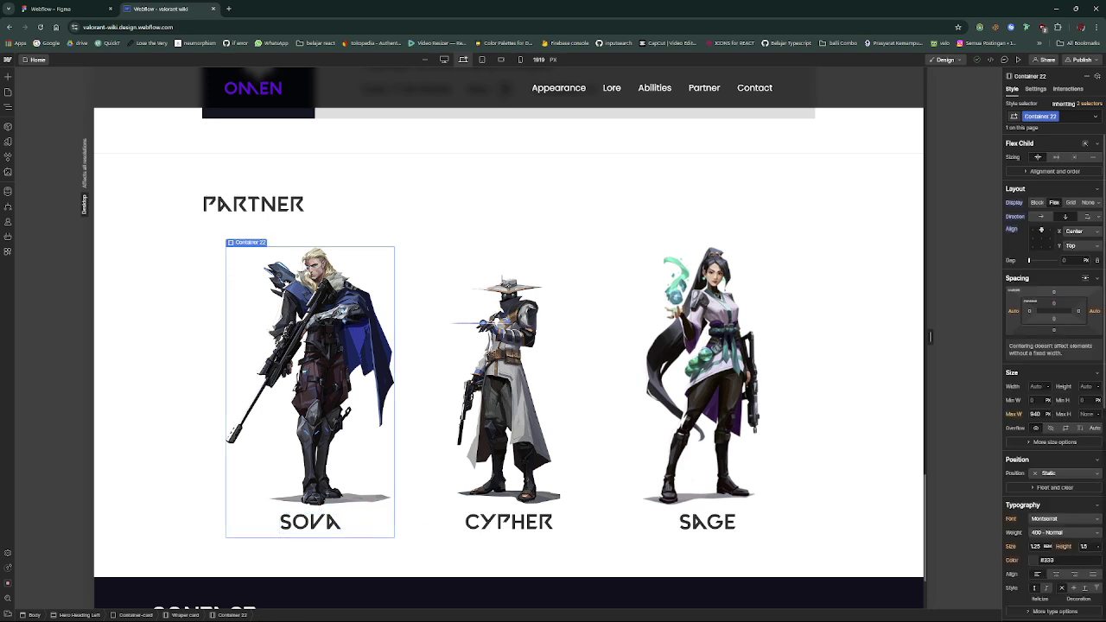
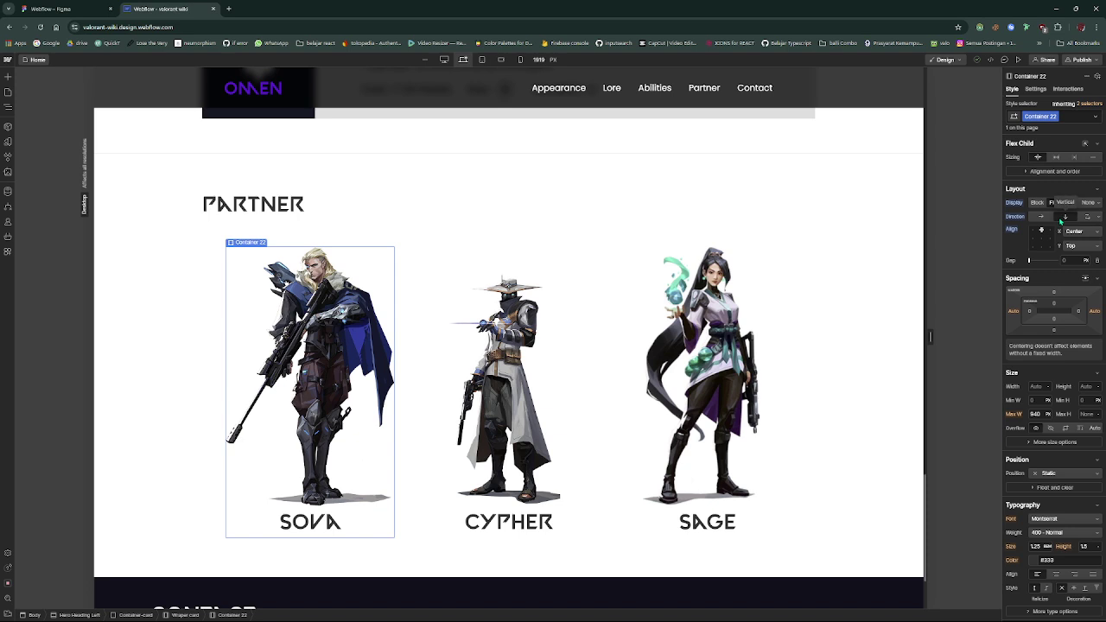
click(1060, 222)
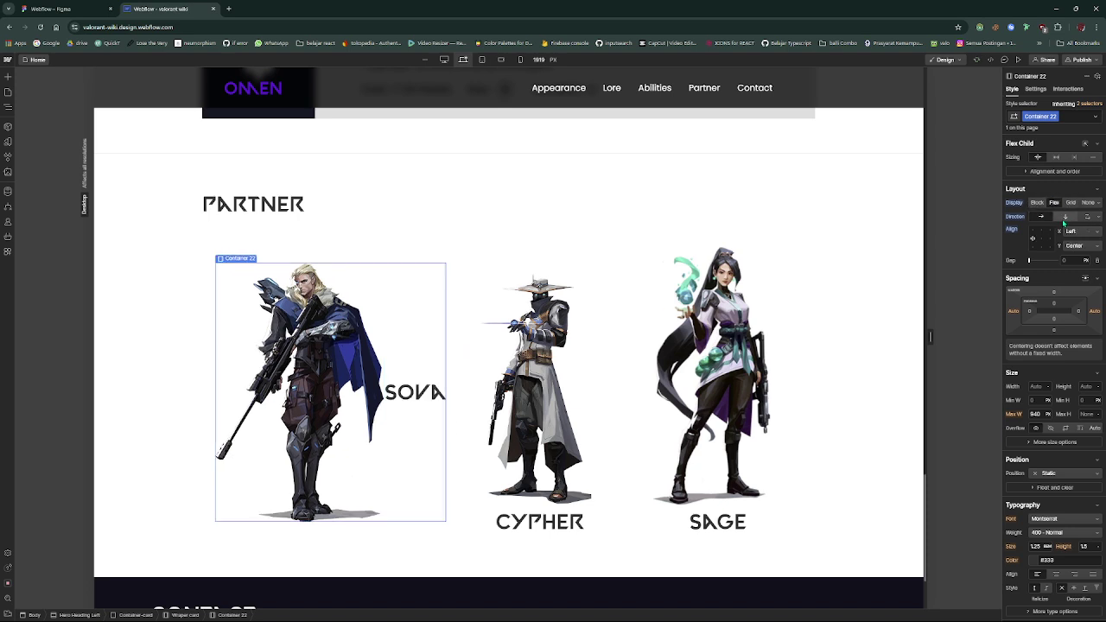
click(1063, 220)
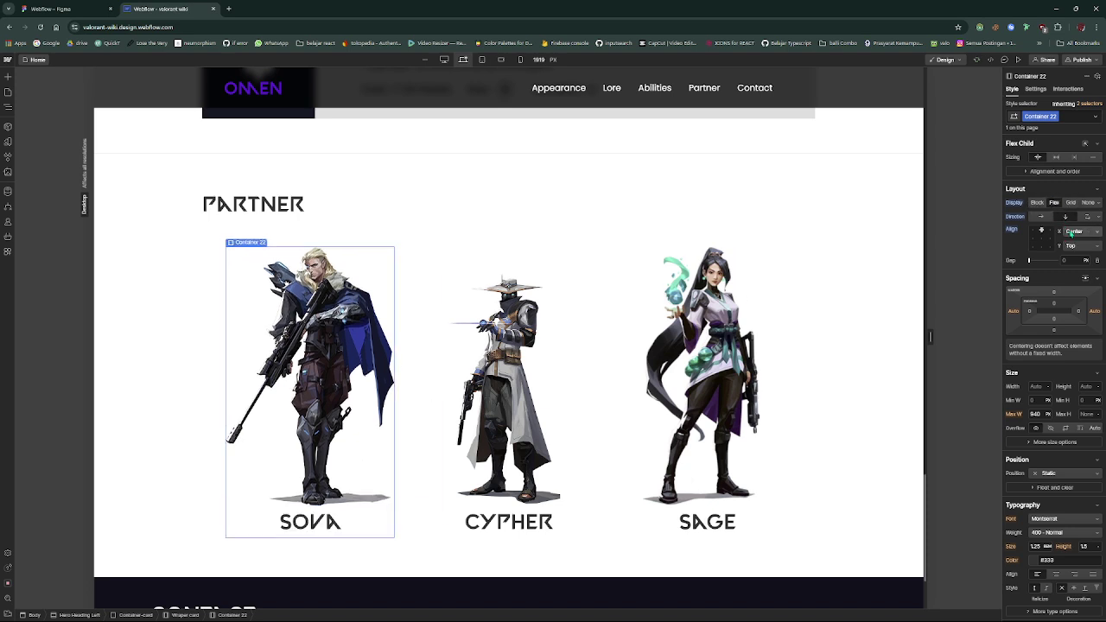
click(1071, 231)
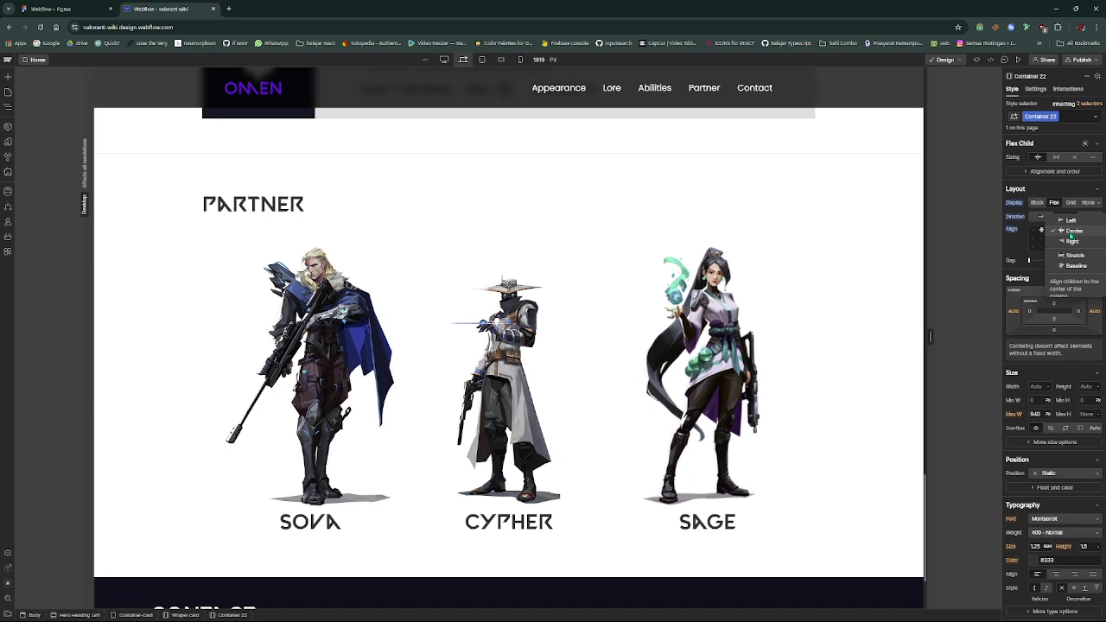
click(1071, 232)
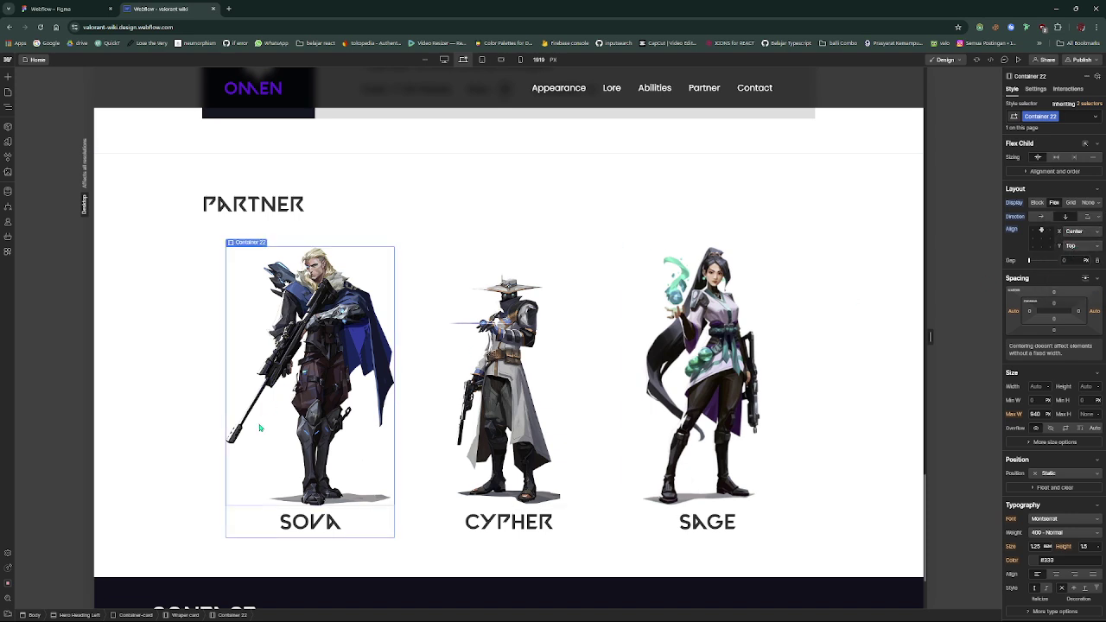
Inspect the Sova image and container, the Cypher container and heading, and the wrapper around the partner cards
scroll(276, 414, down, 2)
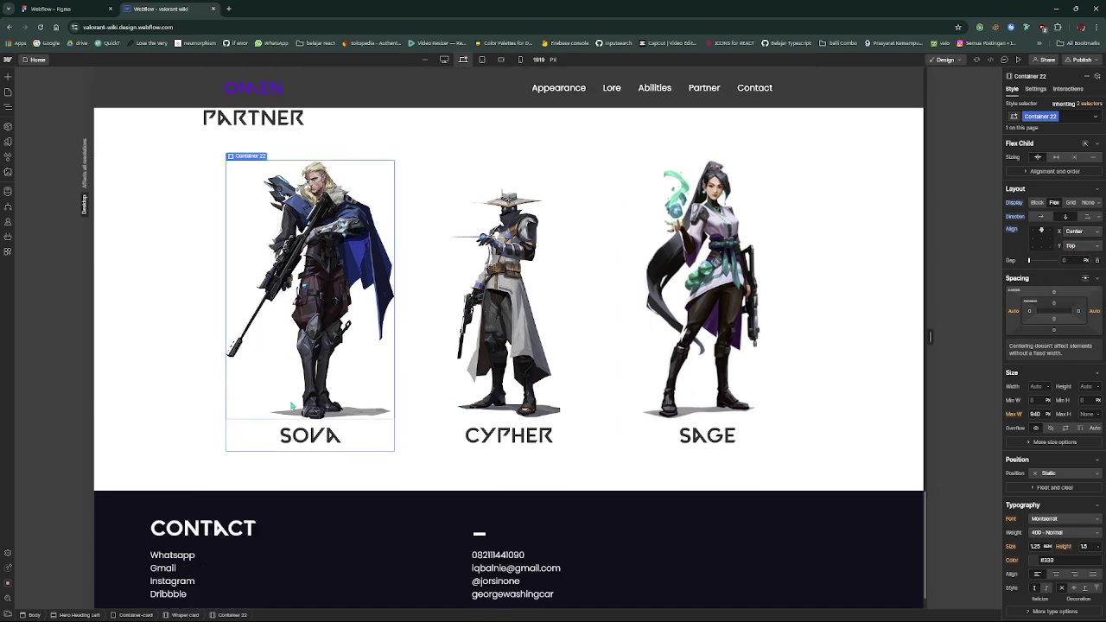
click(366, 273)
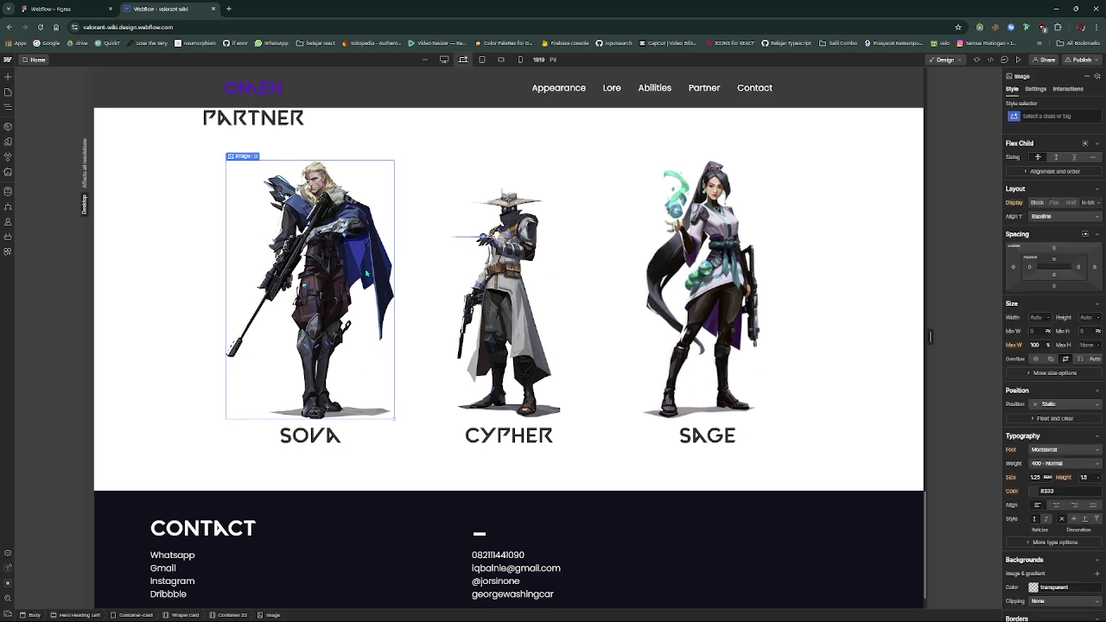
click(372, 437)
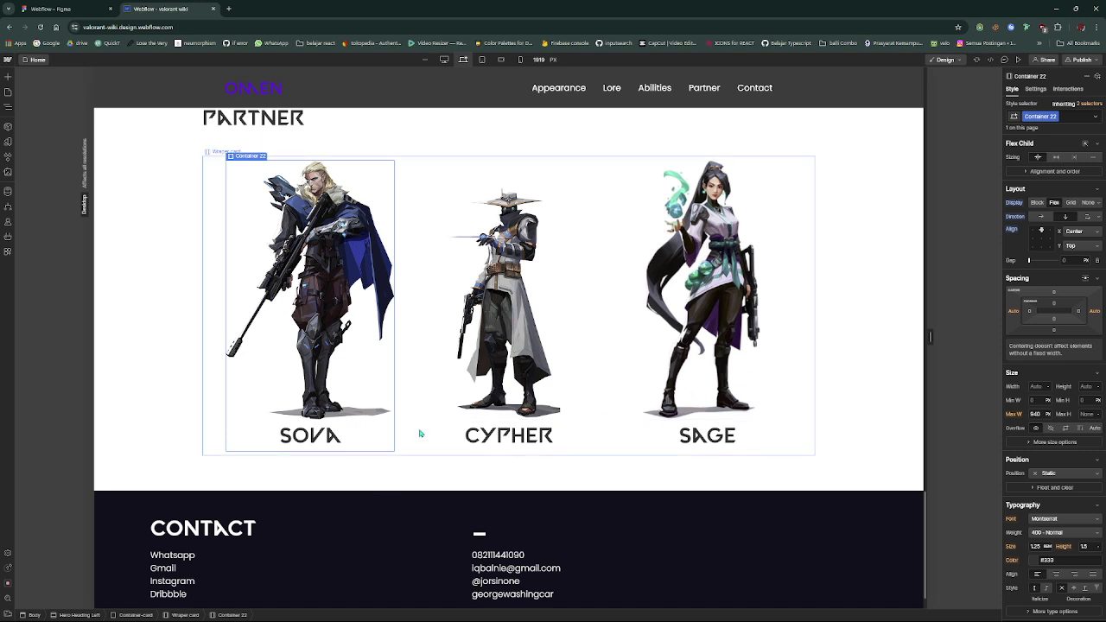
click(489, 380)
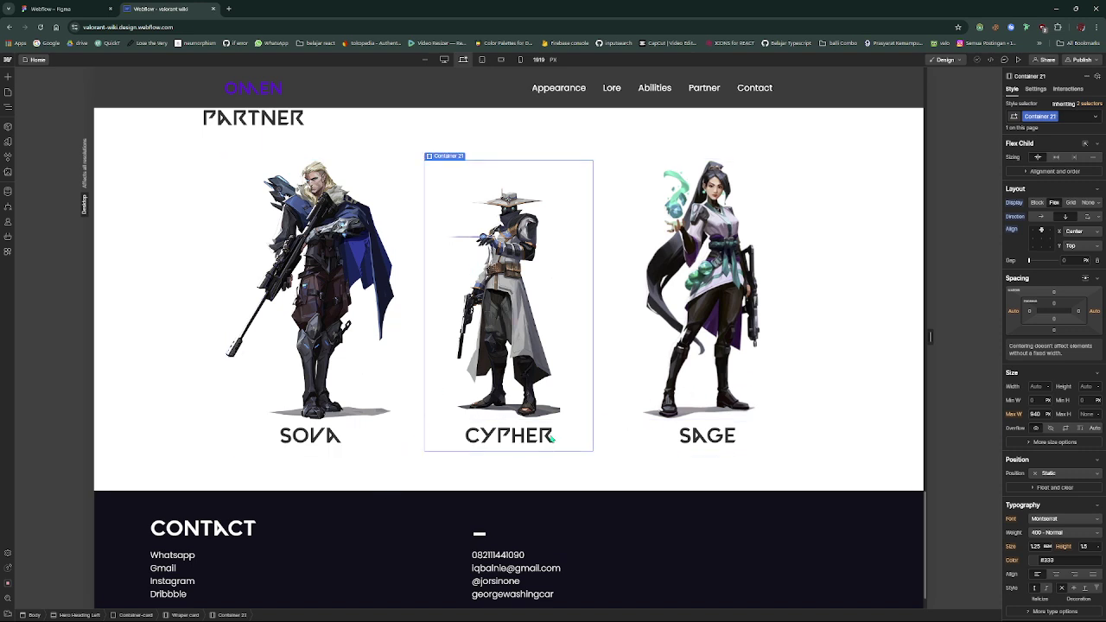
click(546, 439)
click(610, 446)
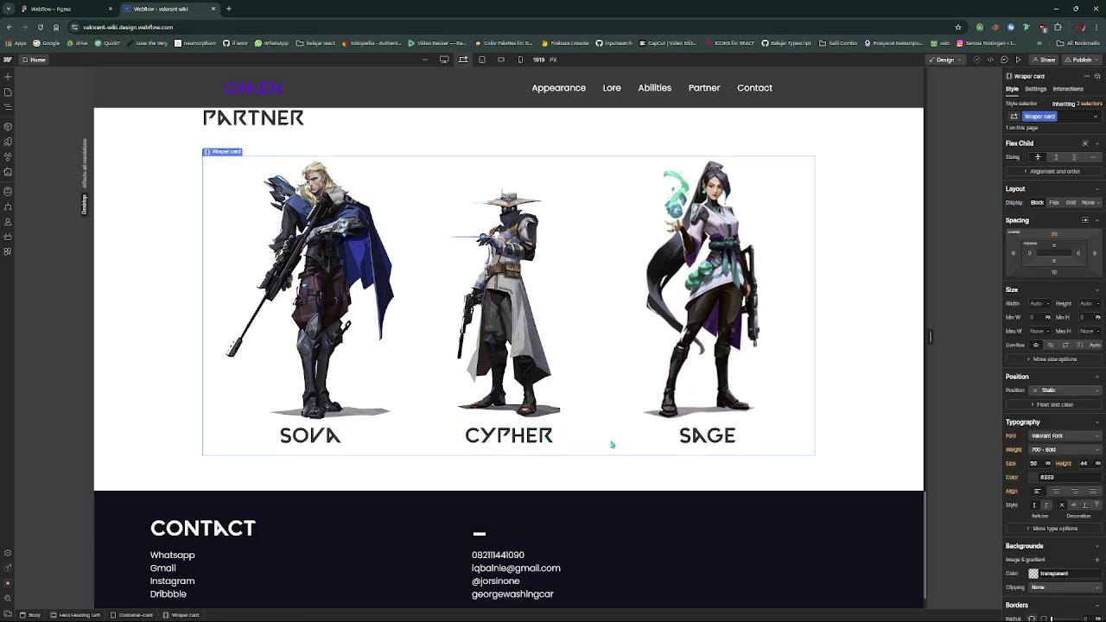
Examine the Partner section's card container, outer section styling including its background and borders, and the Sage heading
scroll(538, 308, up, 2)
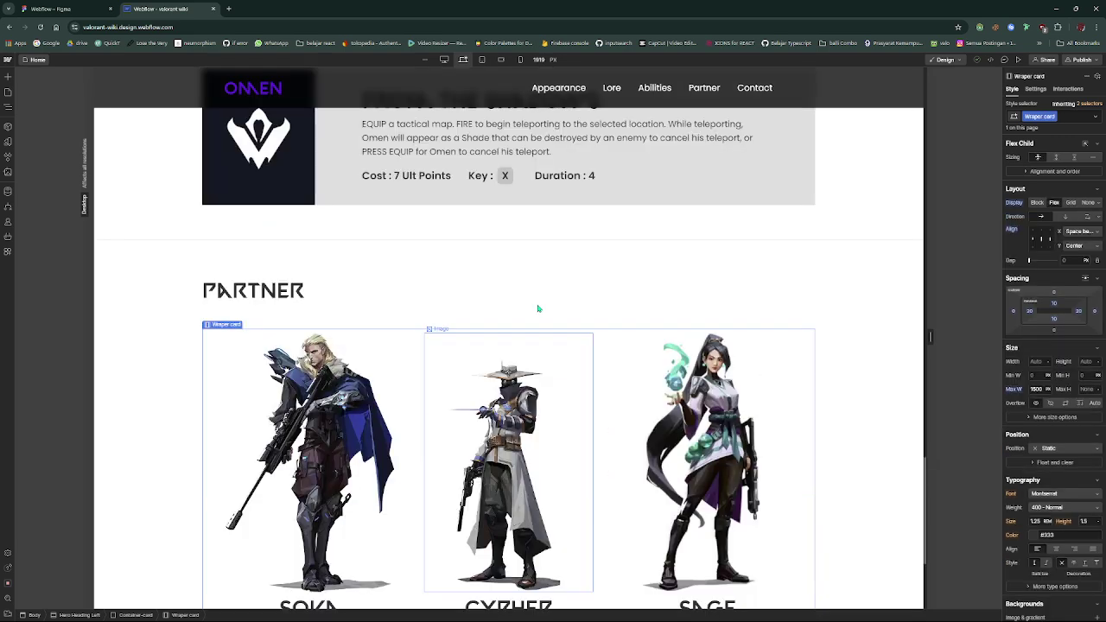
click(407, 310)
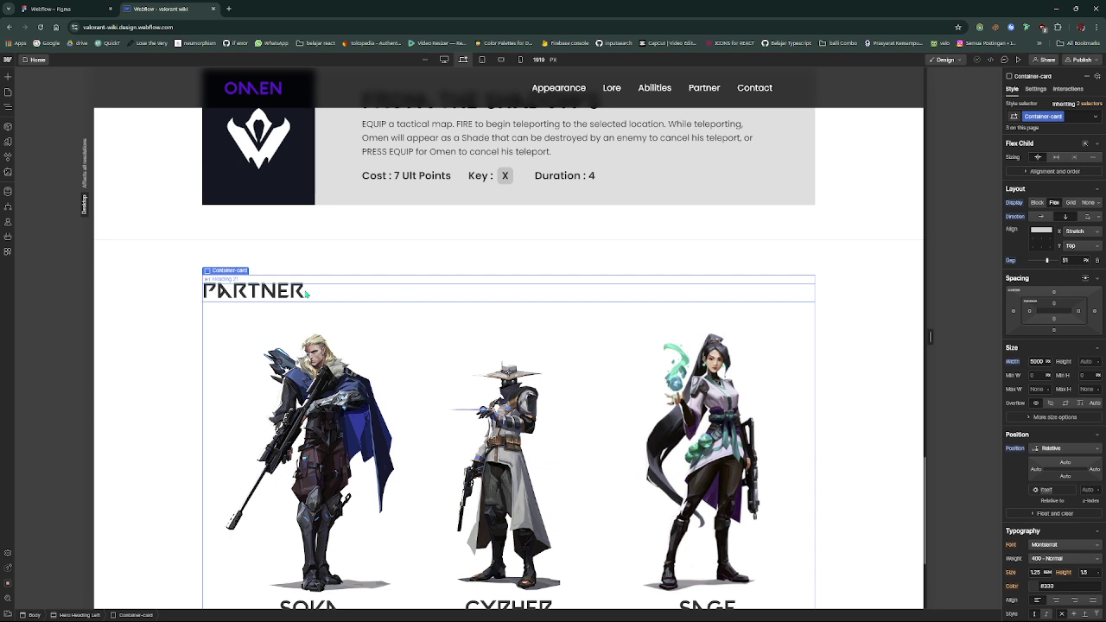
click(846, 272)
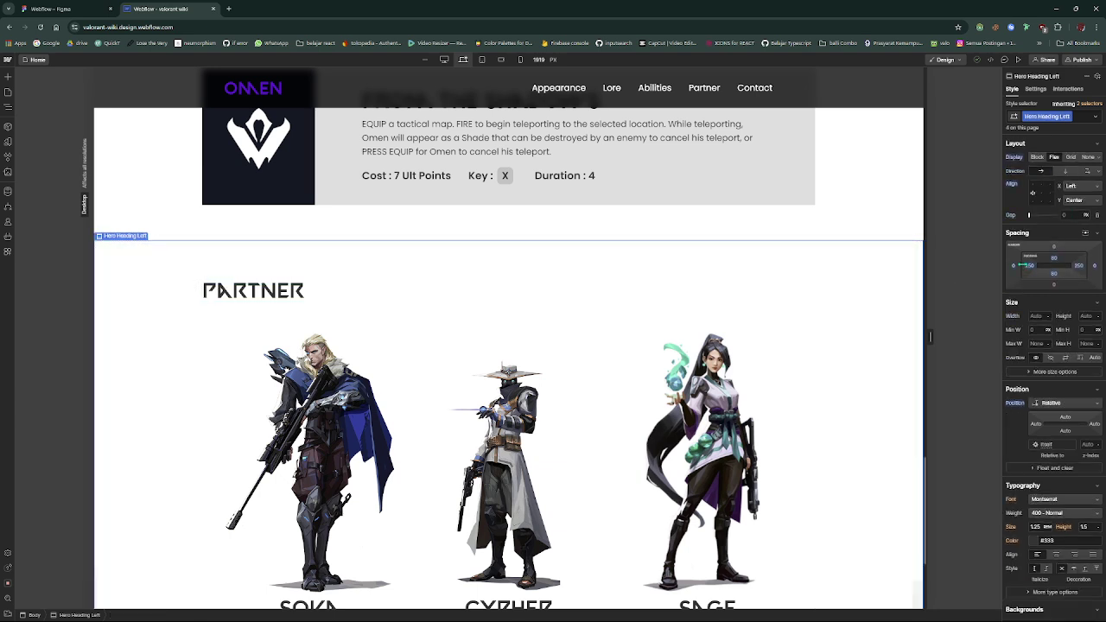
scroll(1025, 402, down, 3)
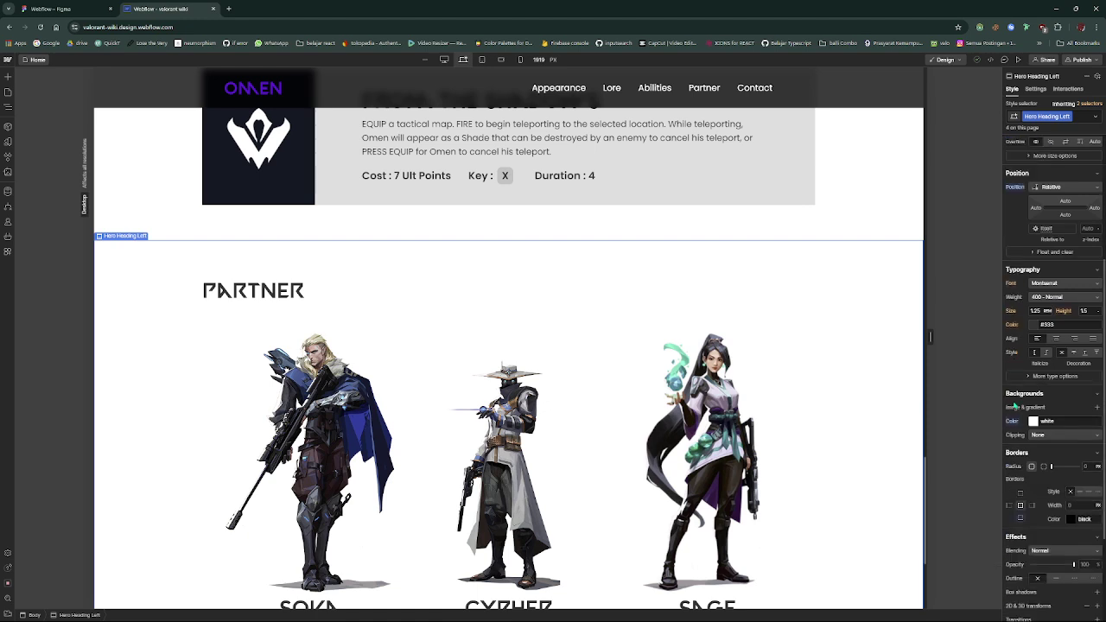
scroll(734, 399, down, 3)
click(731, 396)
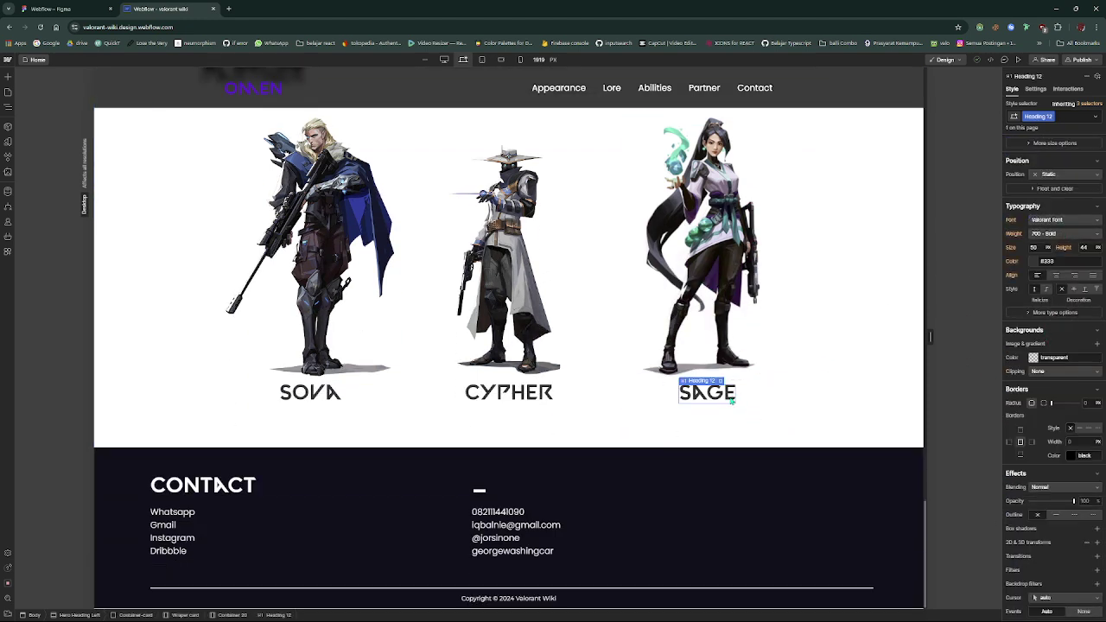
click(691, 425)
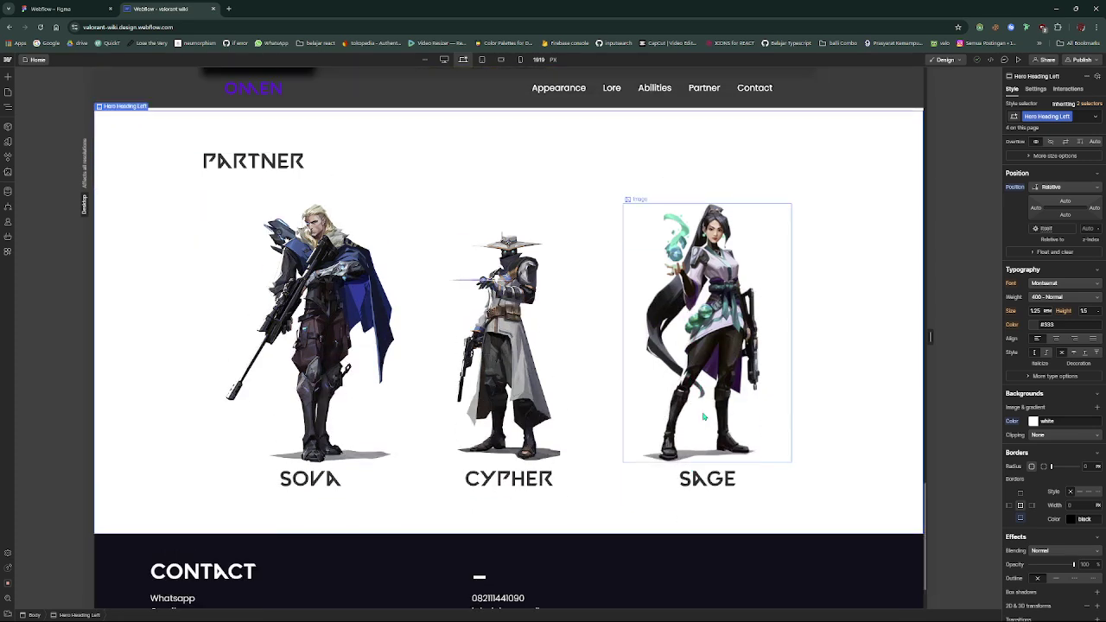
scroll(704, 414, down, 1)
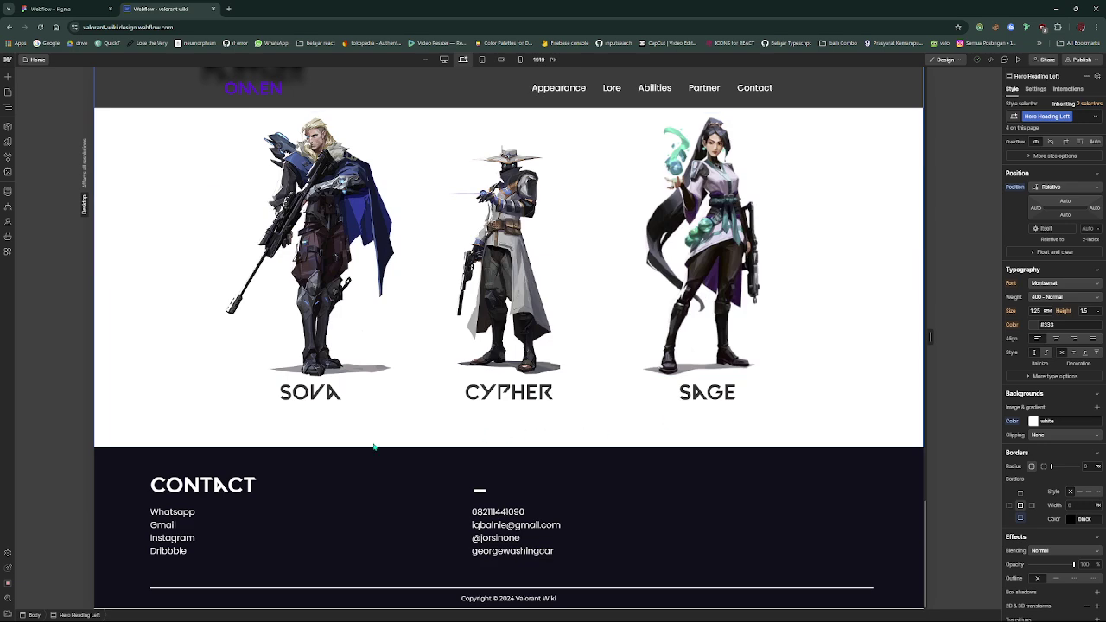
Inspect the dark footer section and its Contact heading, comparing them with the Partner section above
click(117, 456)
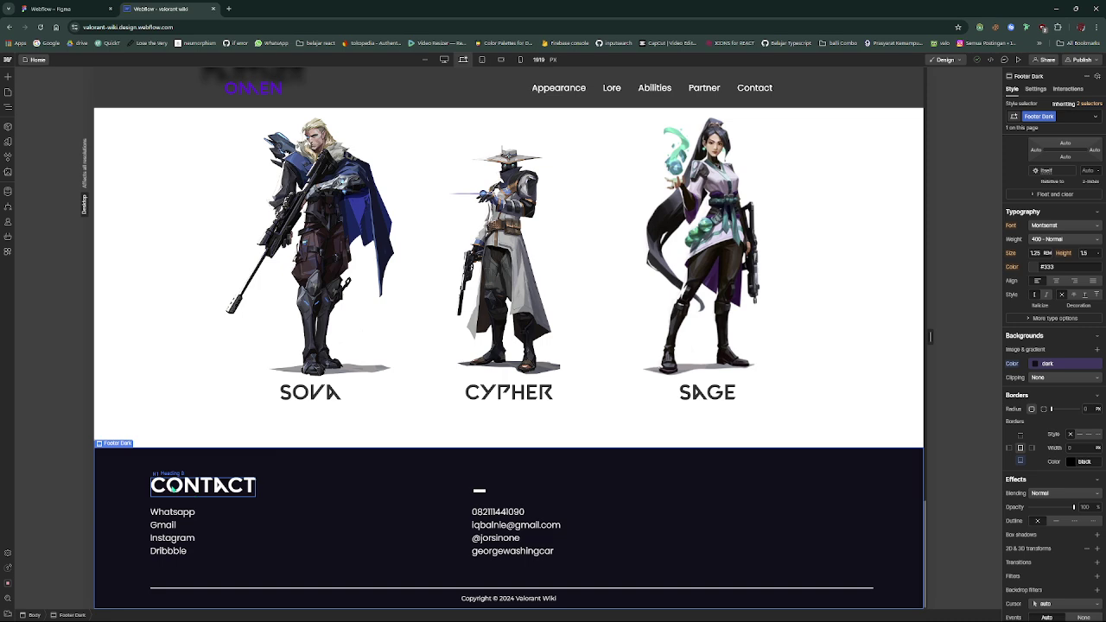
click(173, 488)
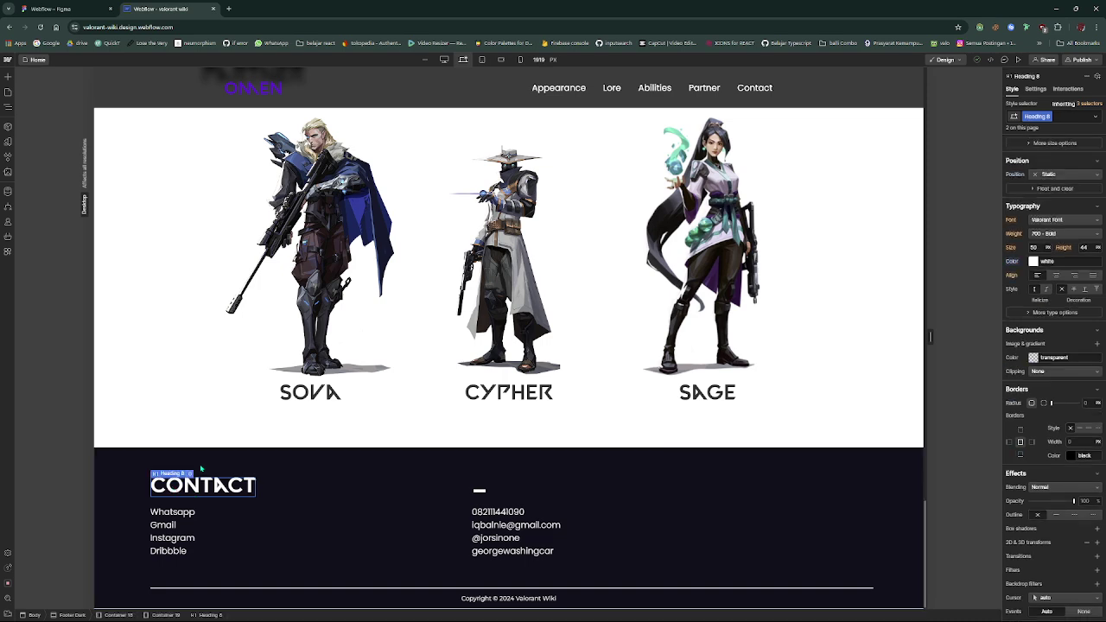
click(154, 574)
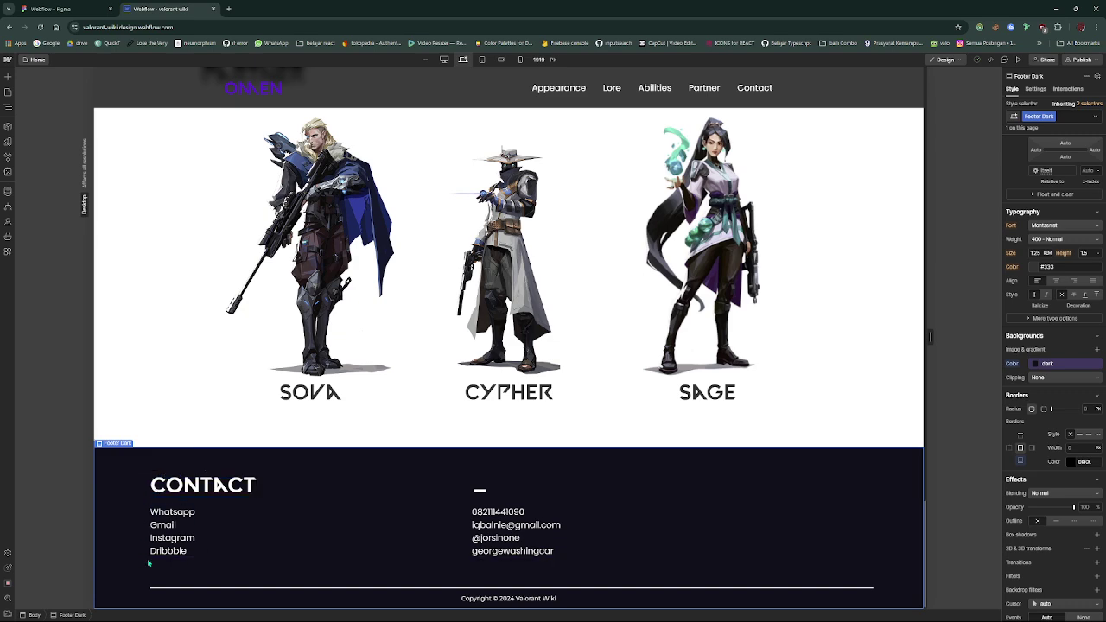
click(131, 438)
scroll(203, 418, up, 1)
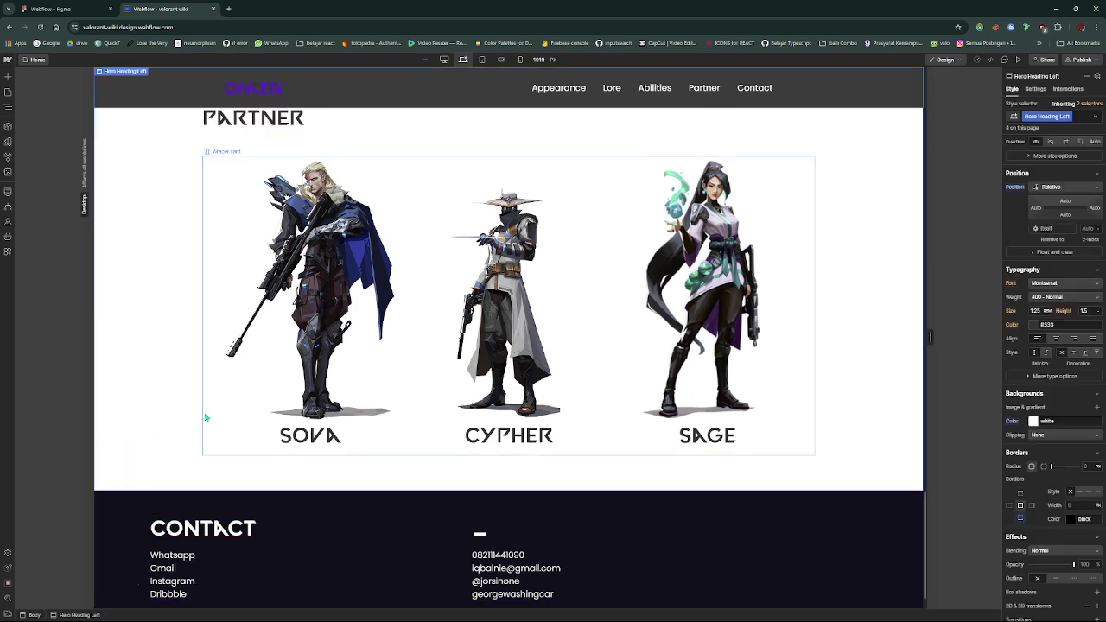
scroll(206, 418, up, 5)
scroll(496, 353, down, 7)
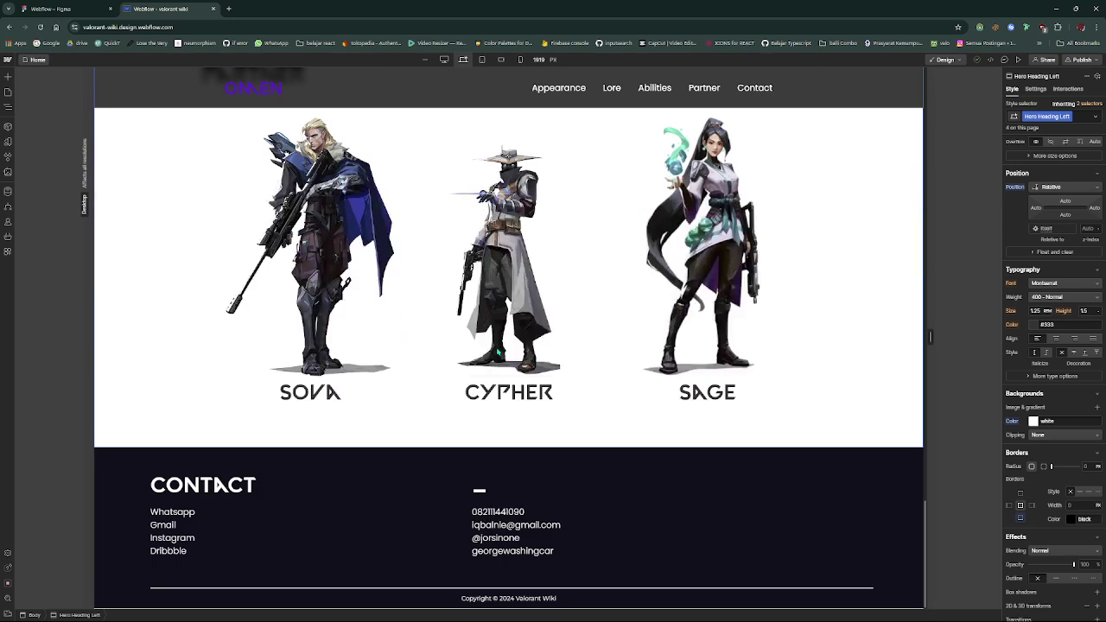
Browse the prebuilt layouts for insertion below the Partner section, view the Footer templates, and close the library without adding one
click(507, 448)
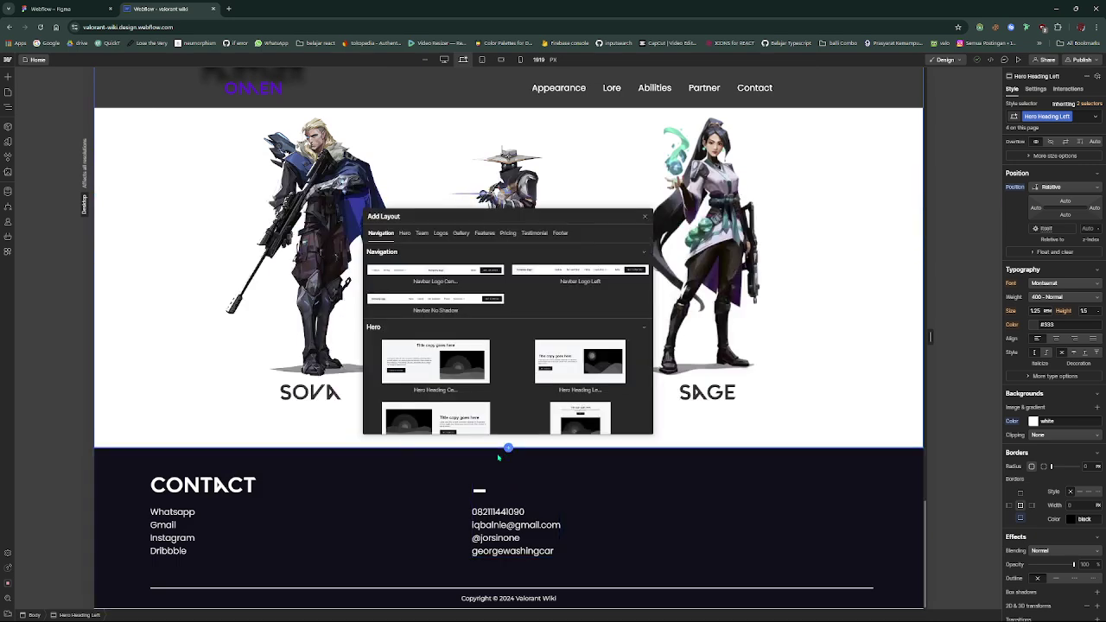
scroll(498, 313, down, 6)
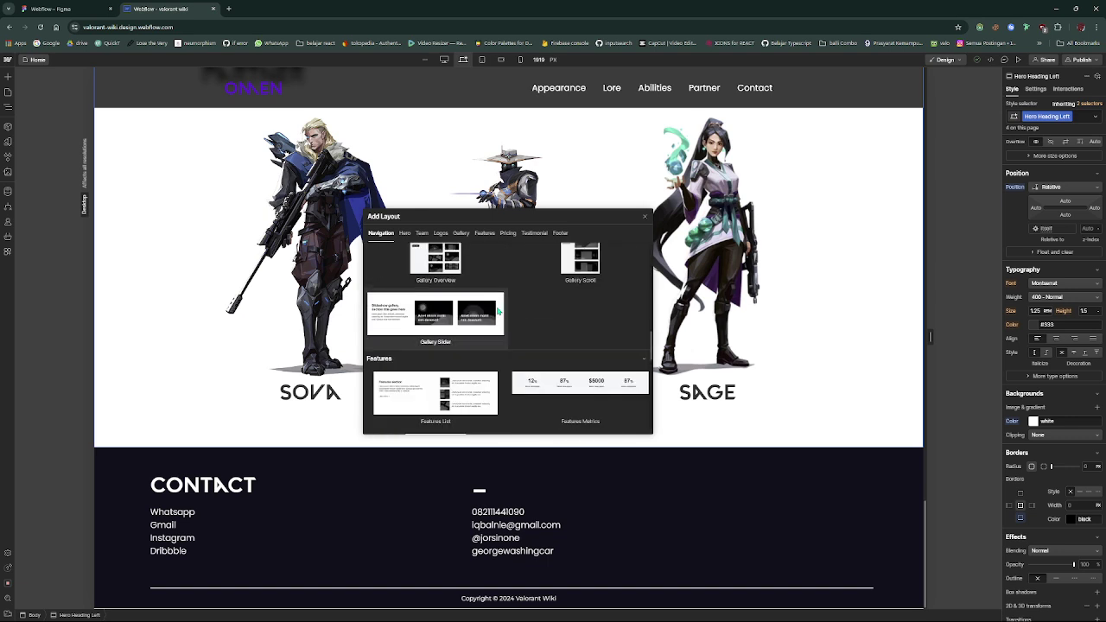
scroll(484, 311, down, 10)
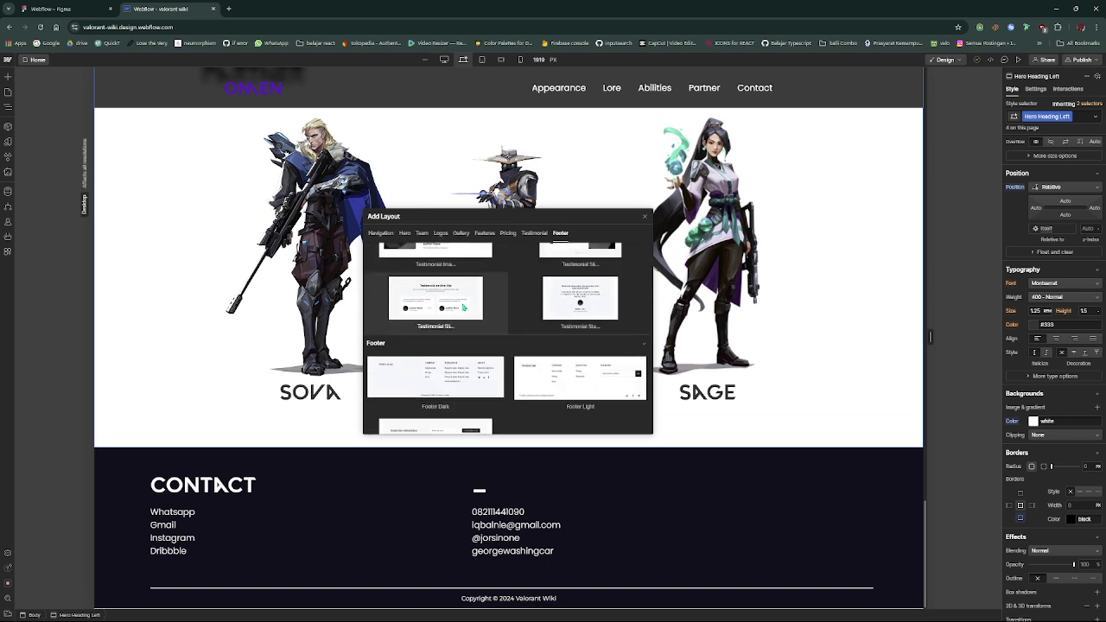
scroll(463, 307, down, 1)
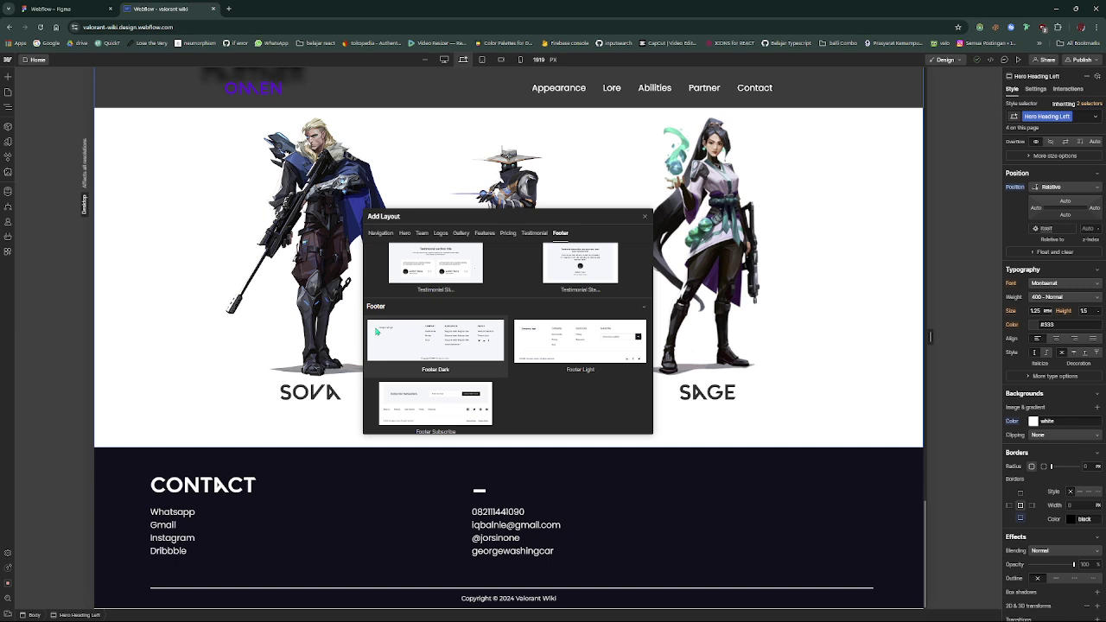
click(645, 216)
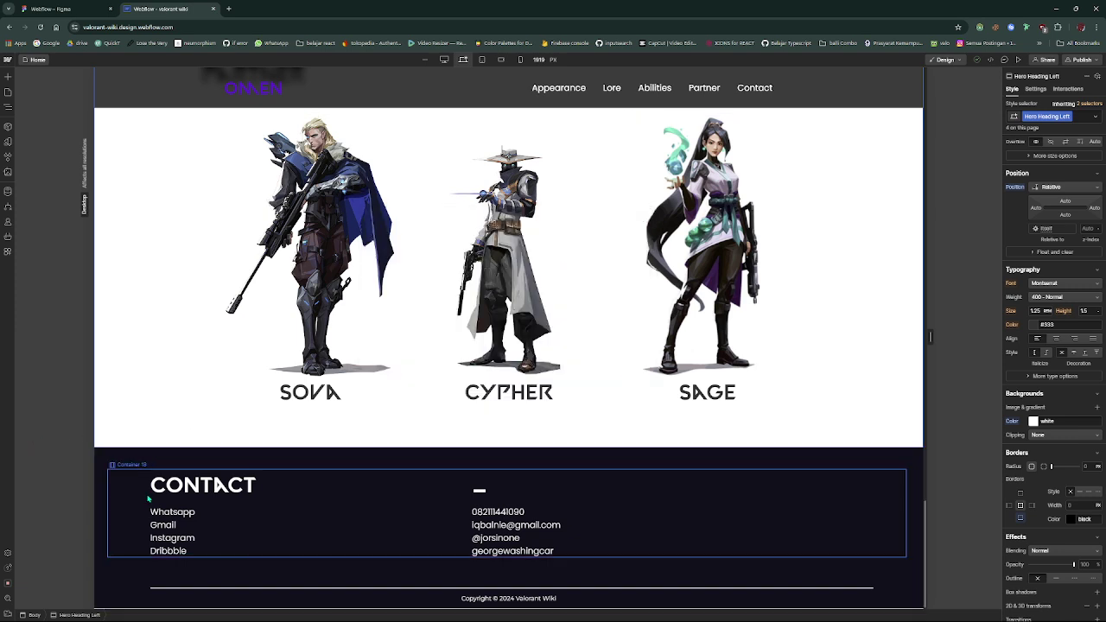
Inspect the footer's nested structure: outer section, main container, Contact column, its heading, and the layout of the contact-type list container
click(147, 497)
click(138, 458)
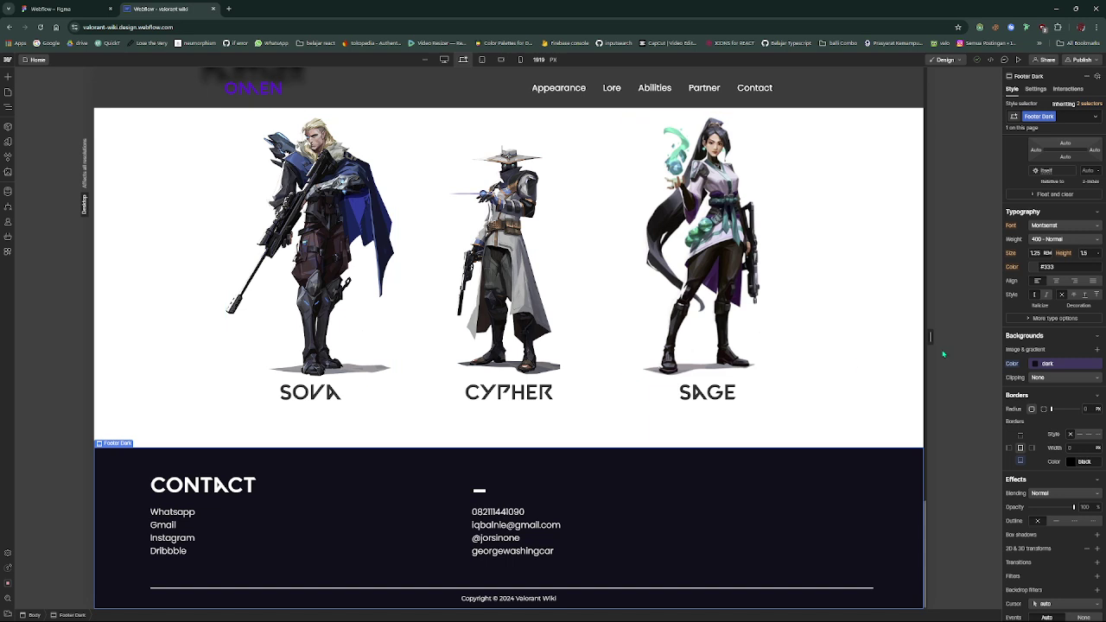
click(130, 511)
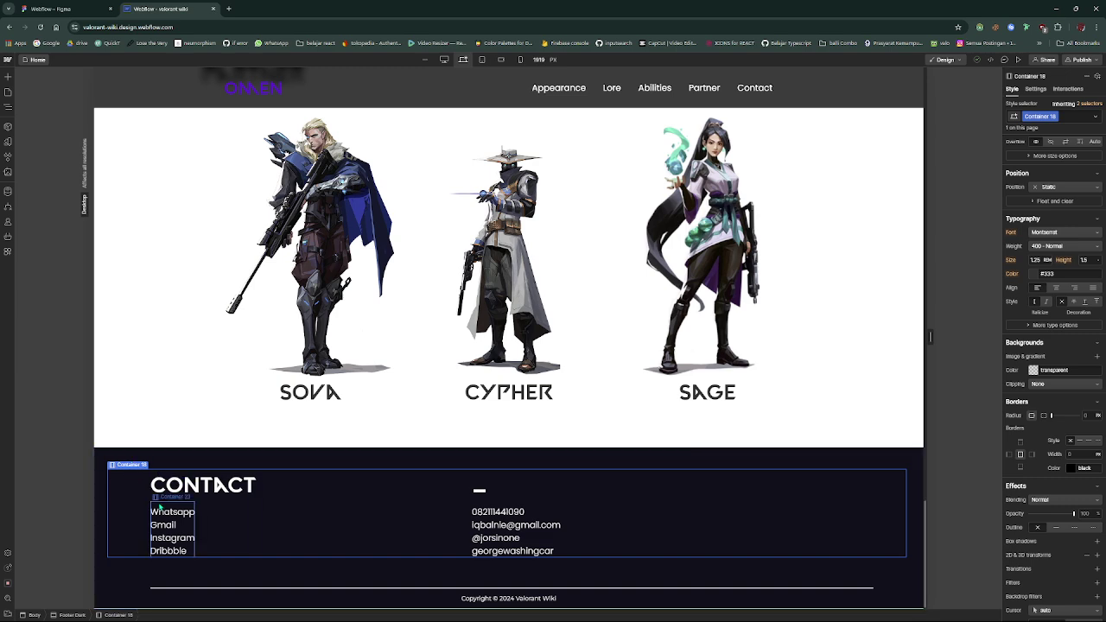
click(164, 502)
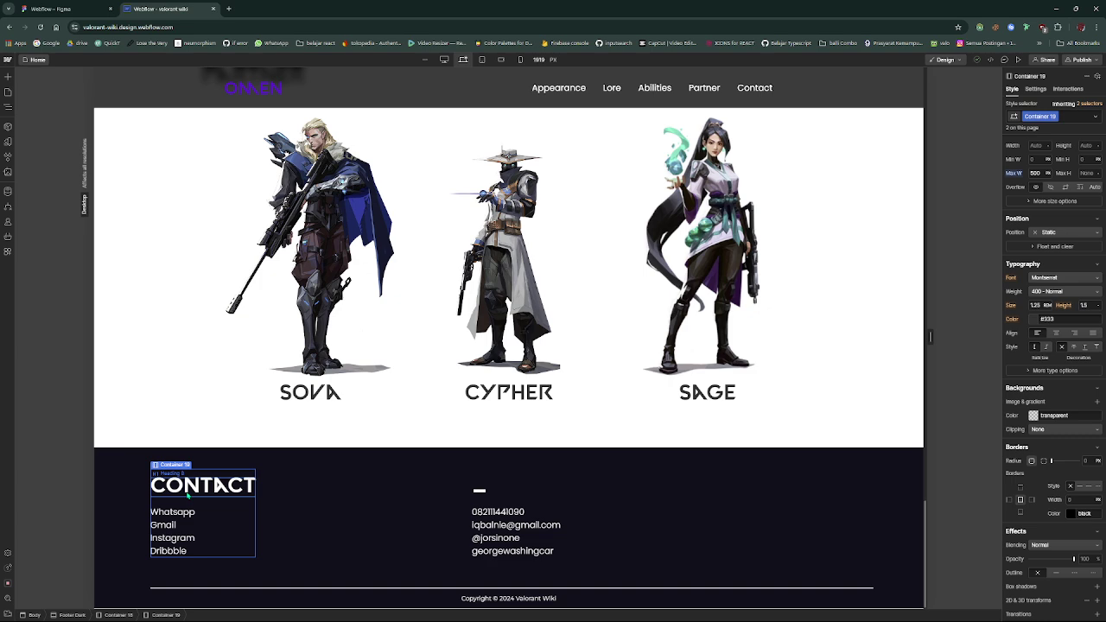
click(188, 495)
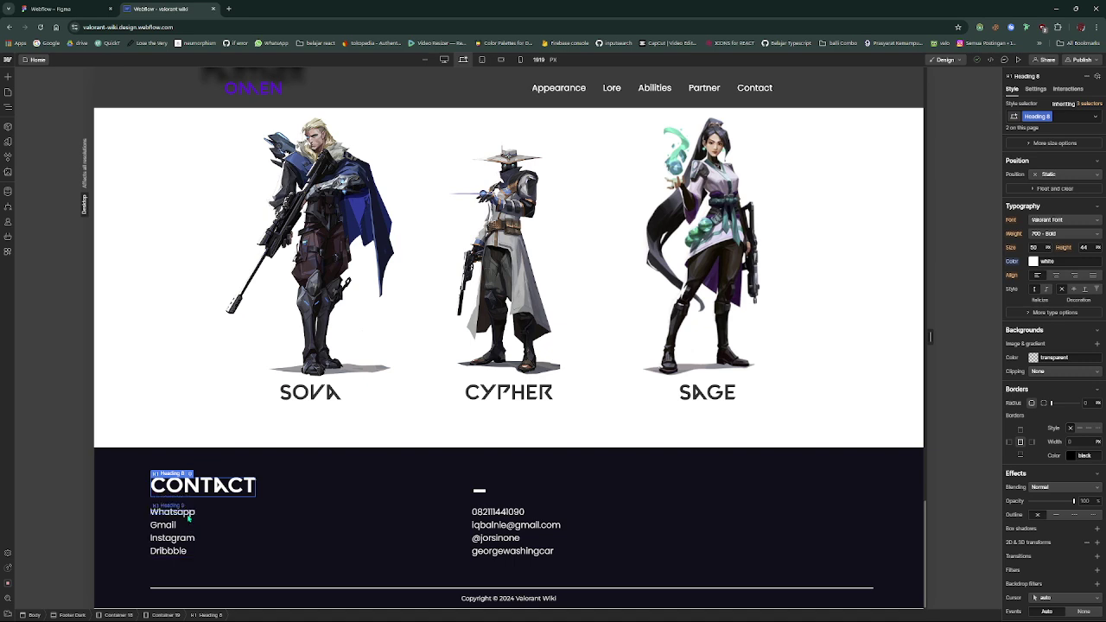
click(189, 516)
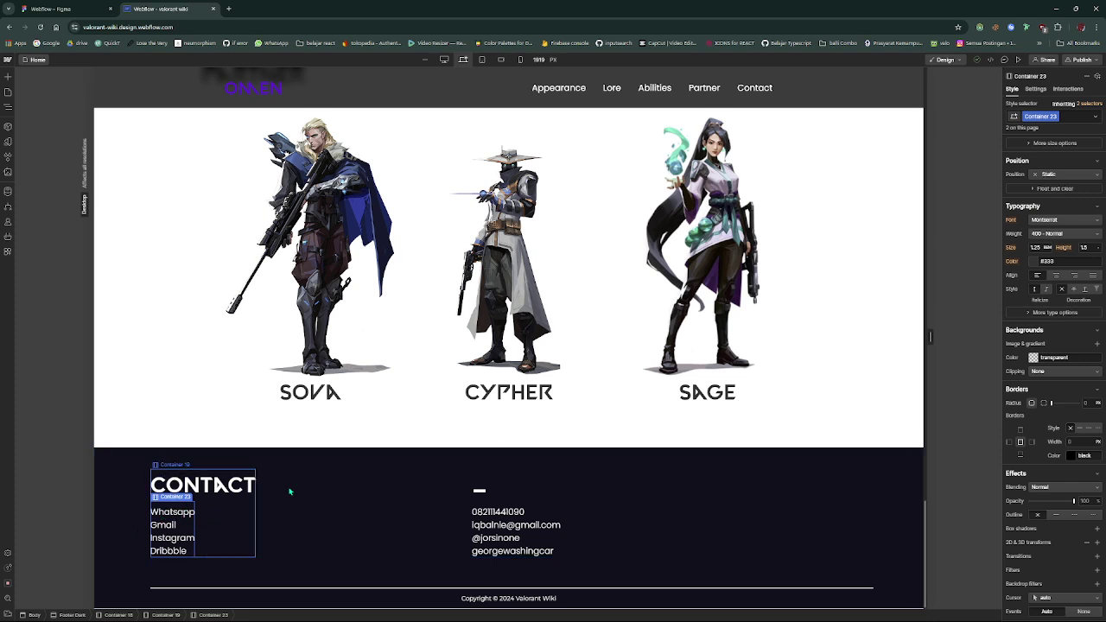
scroll(1052, 248, up, 3)
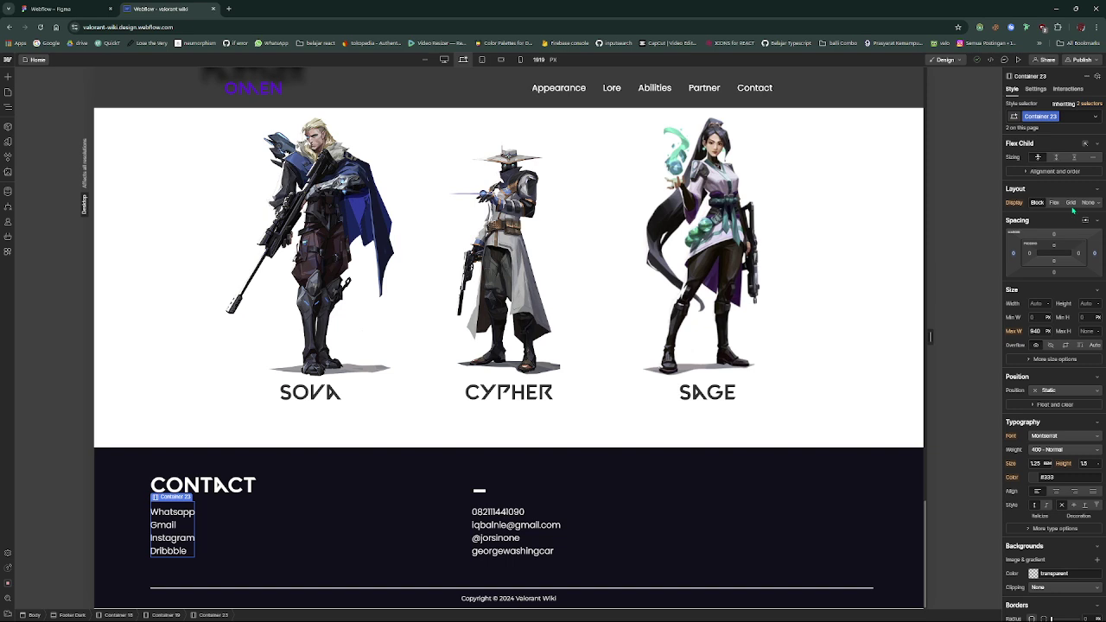
Compare the flex layout and spacing of the footer's two column containers with those of their parent container
click(491, 503)
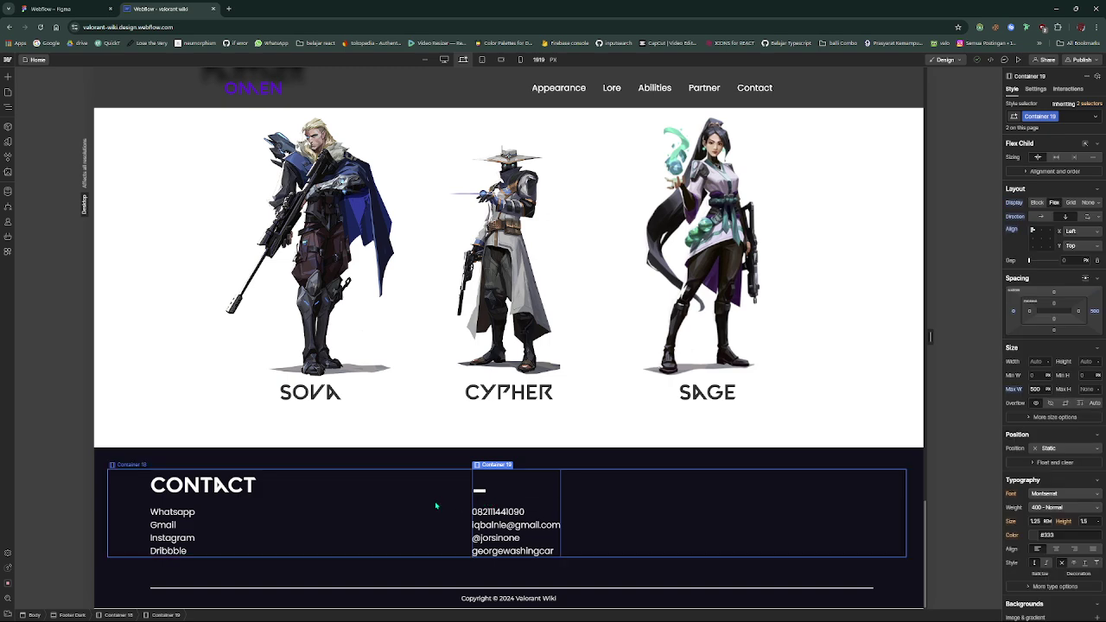
click(320, 508)
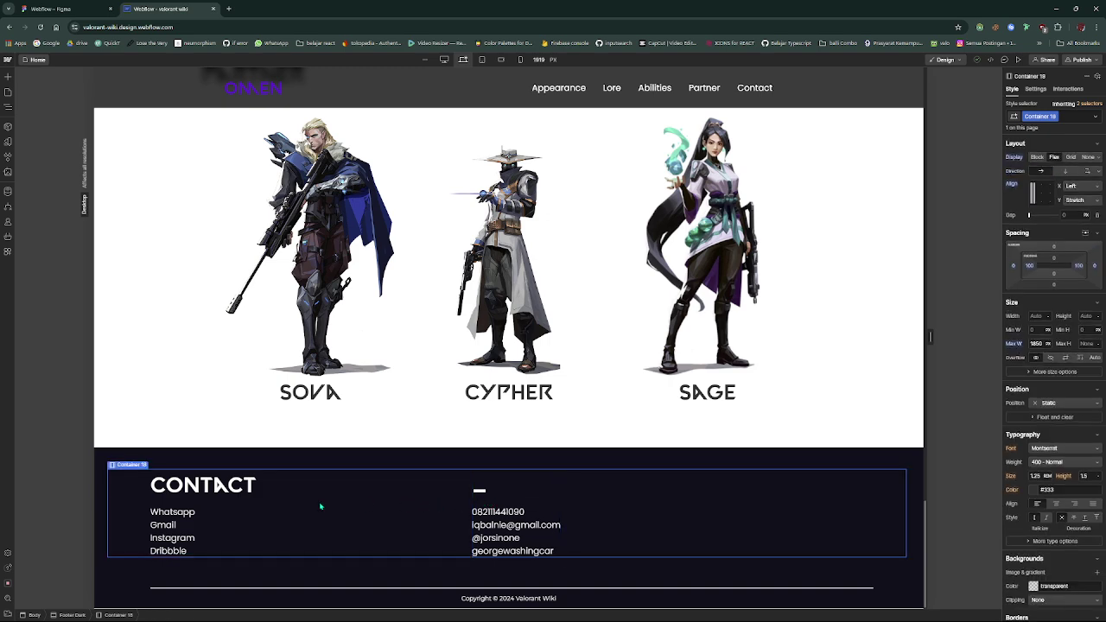
click(539, 494)
click(403, 500)
click(545, 496)
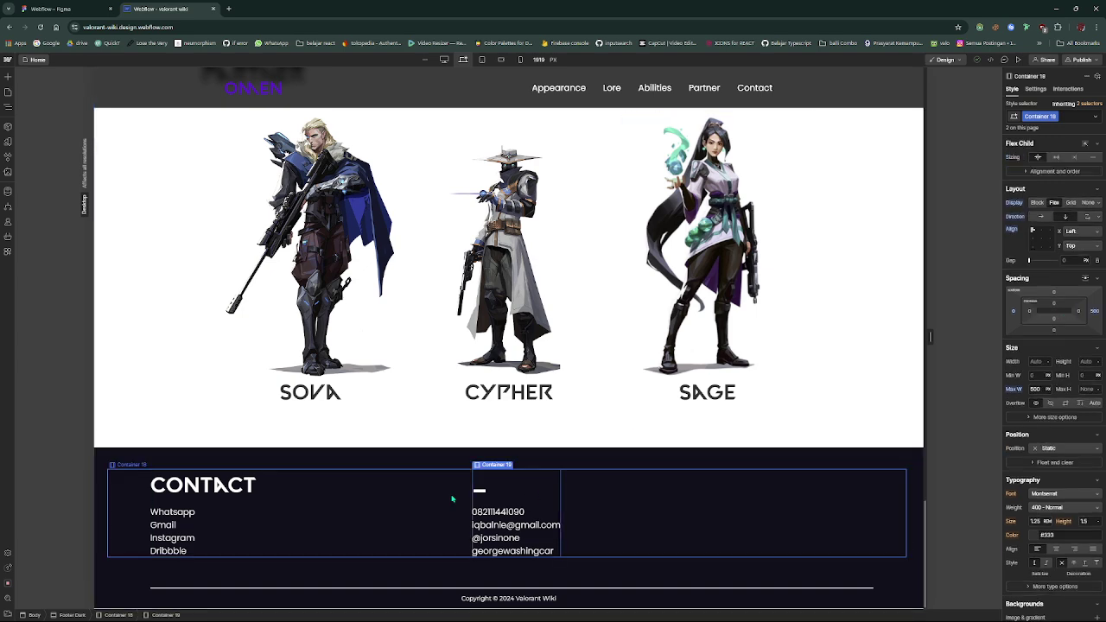
click(404, 499)
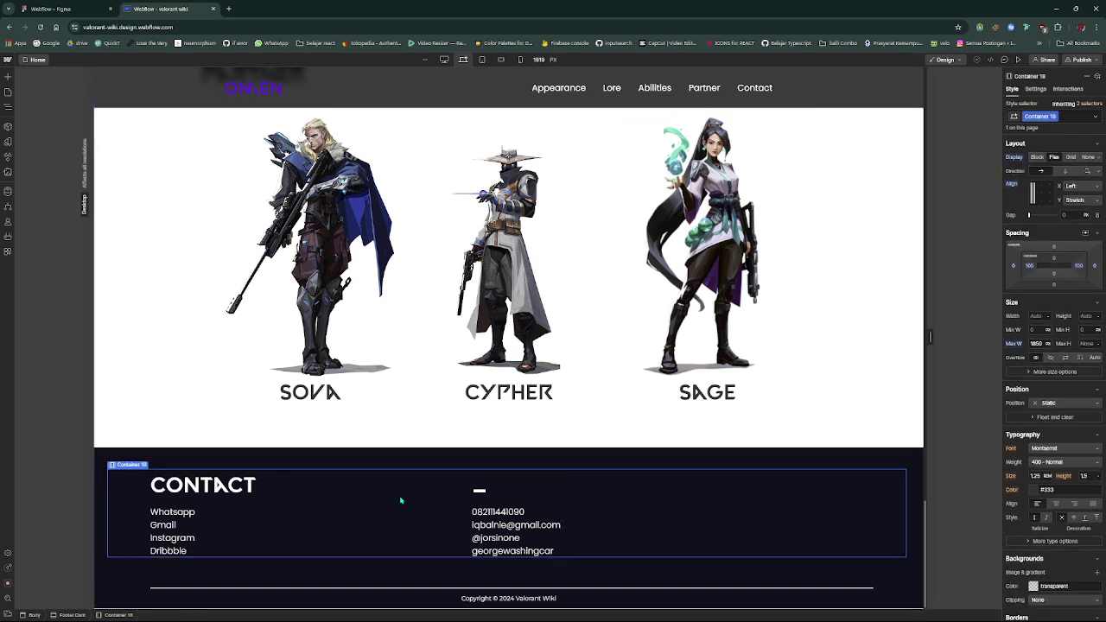
click(242, 510)
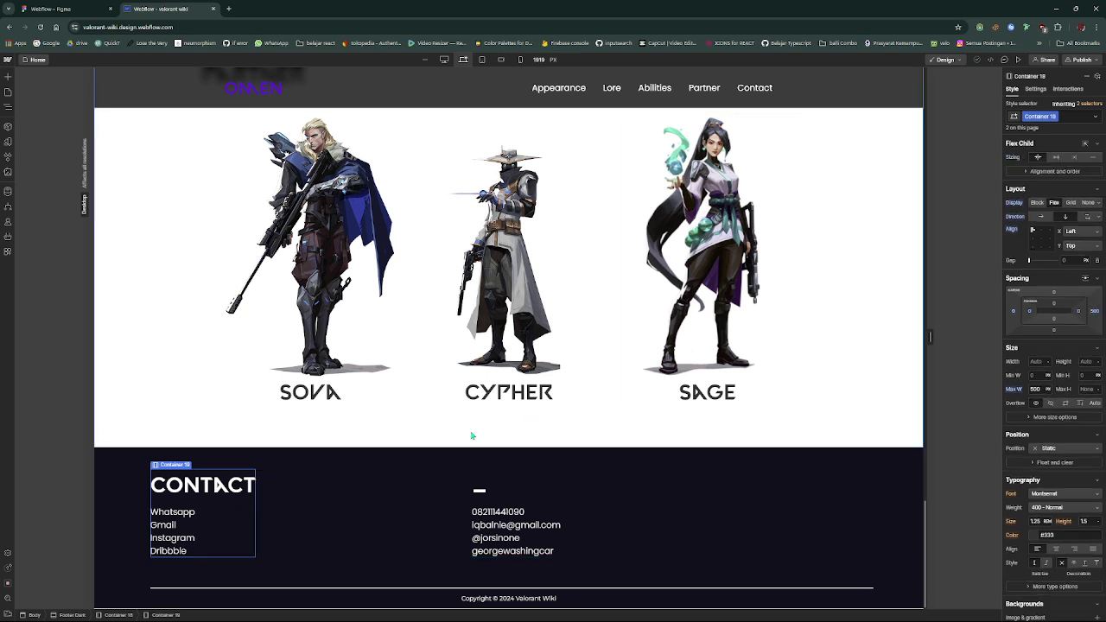
click(446, 487)
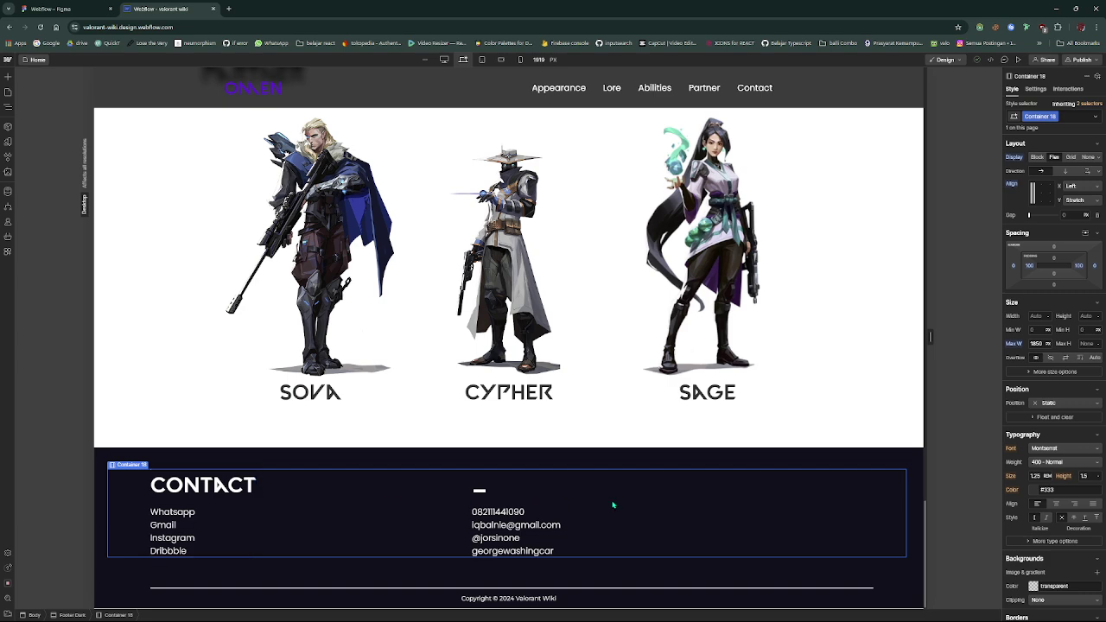
click(249, 527)
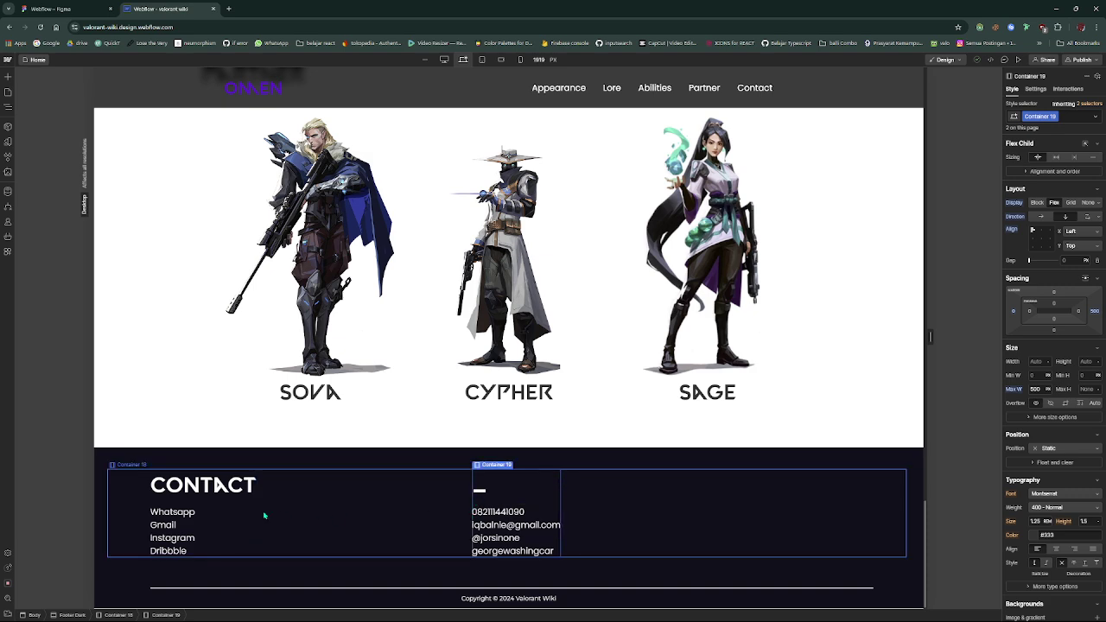
click(535, 496)
click(337, 501)
Inspect the footer's second column, including its dash heading, the contact details container and the individual detail headings
click(510, 489)
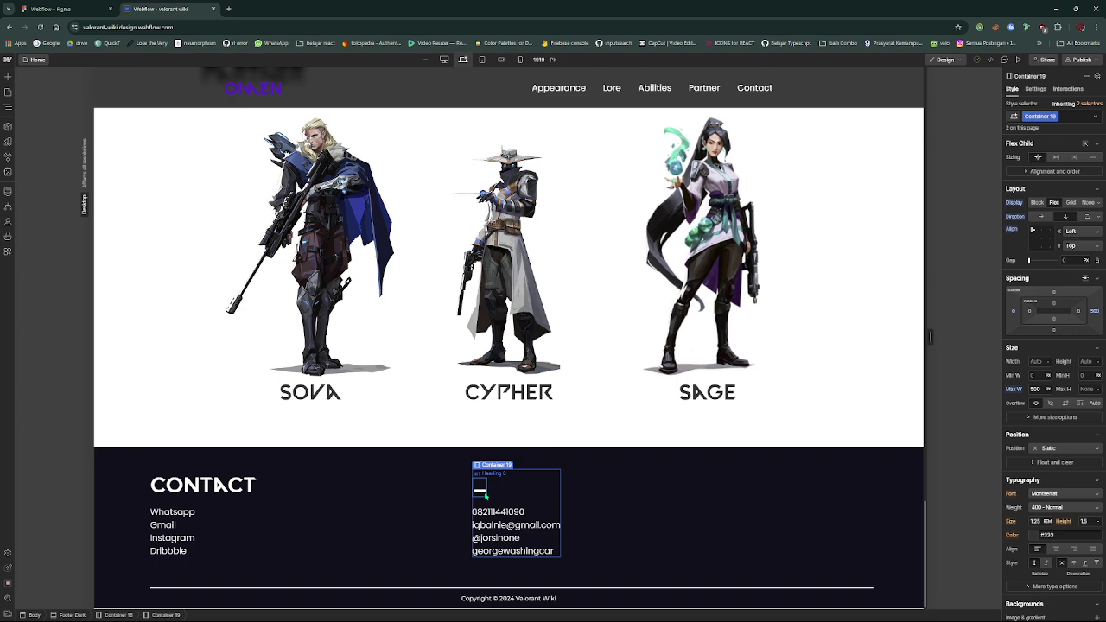
click(484, 495)
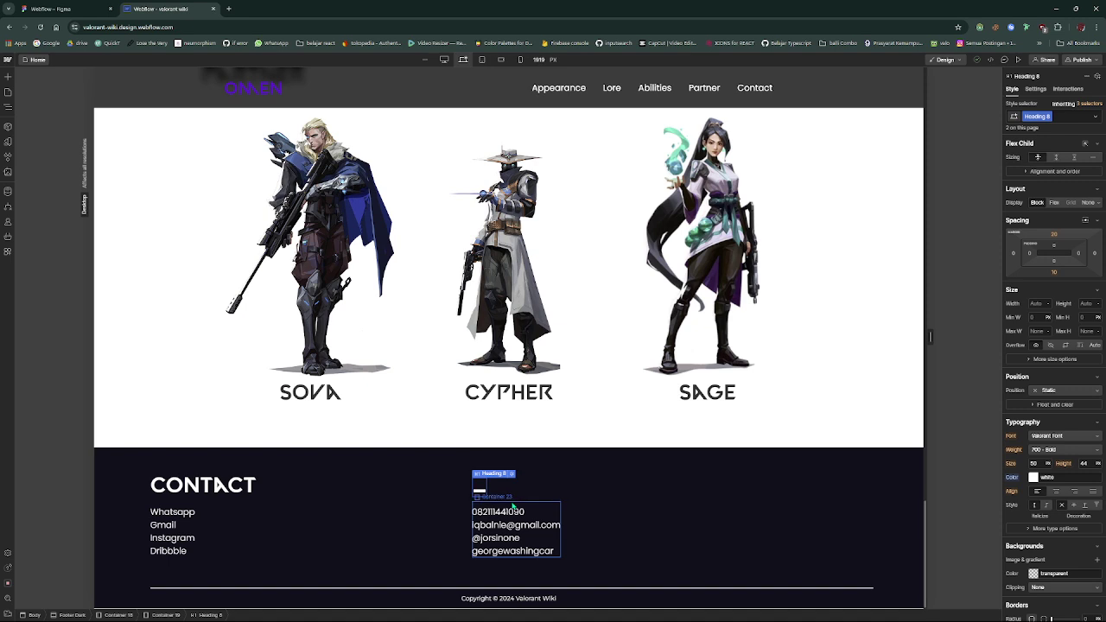
click(513, 507)
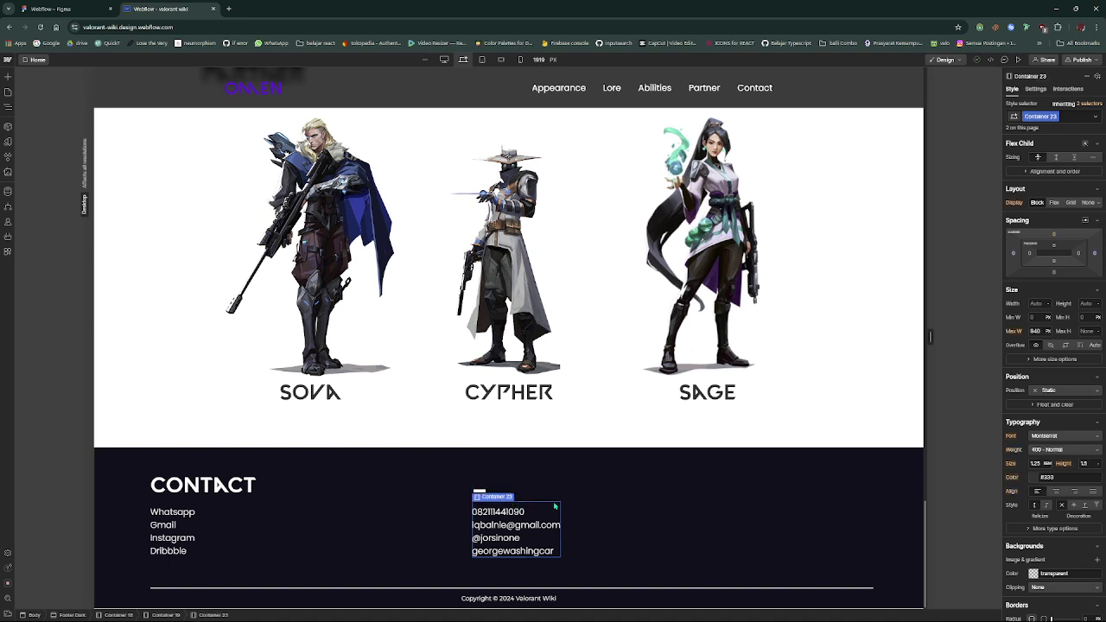
click(497, 513)
click(504, 527)
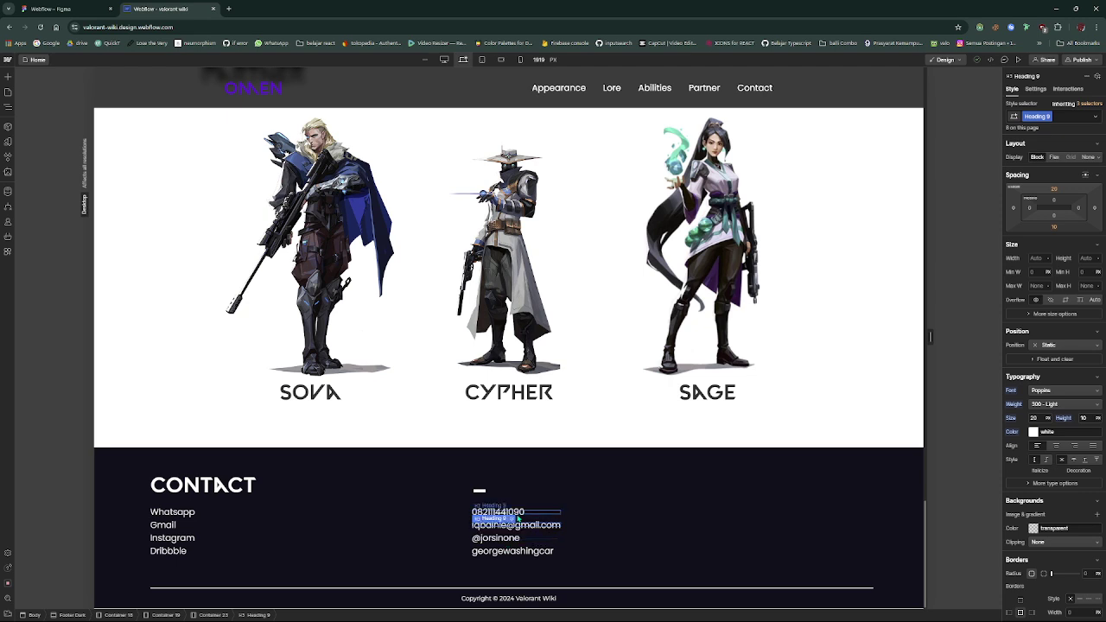
click(515, 539)
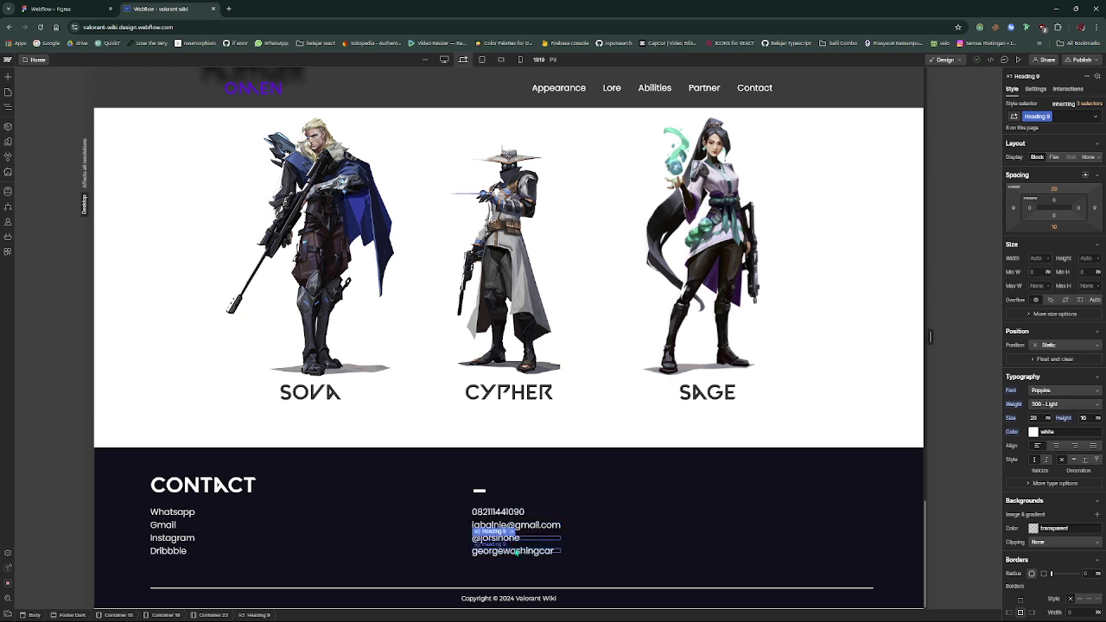
Compare the typography of the contact detail headings with their container's, including the phone number heading's additional type options
click(516, 551)
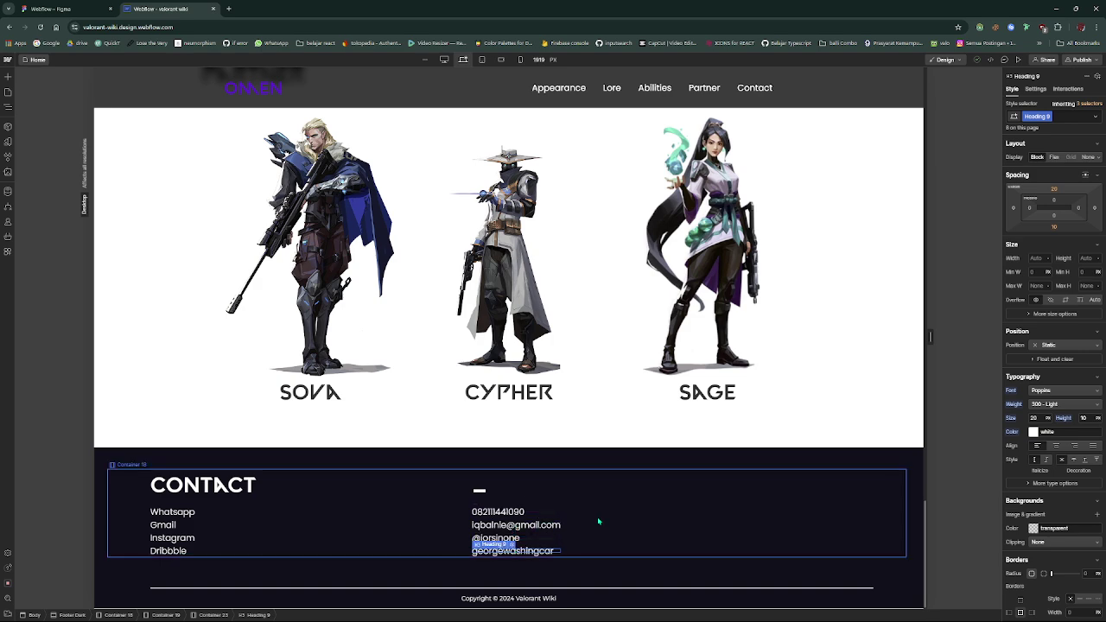
click(541, 507)
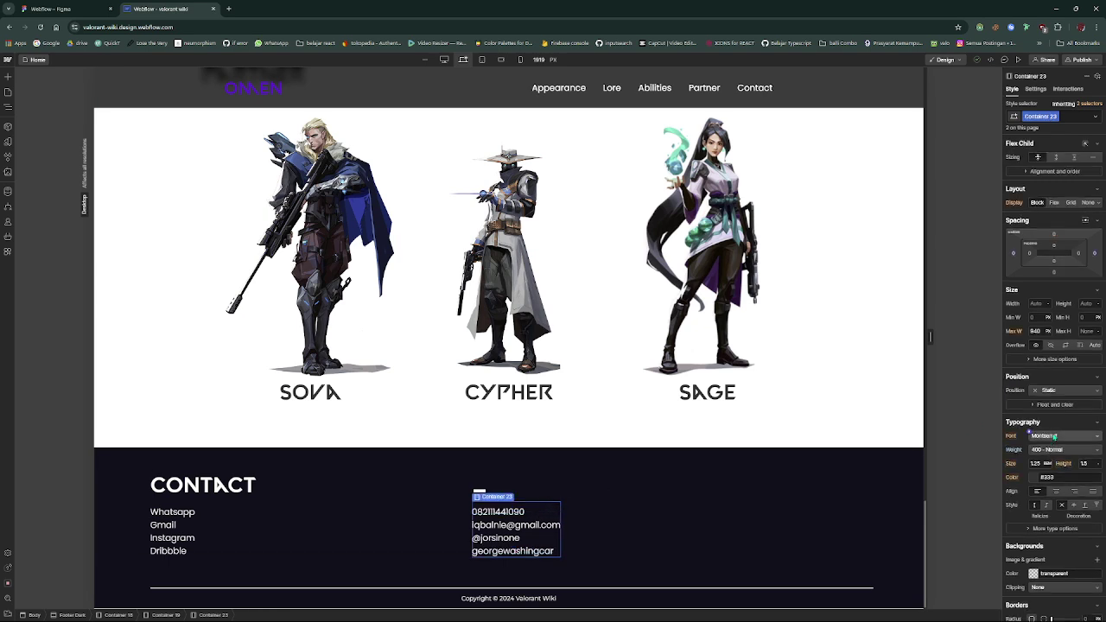
click(507, 528)
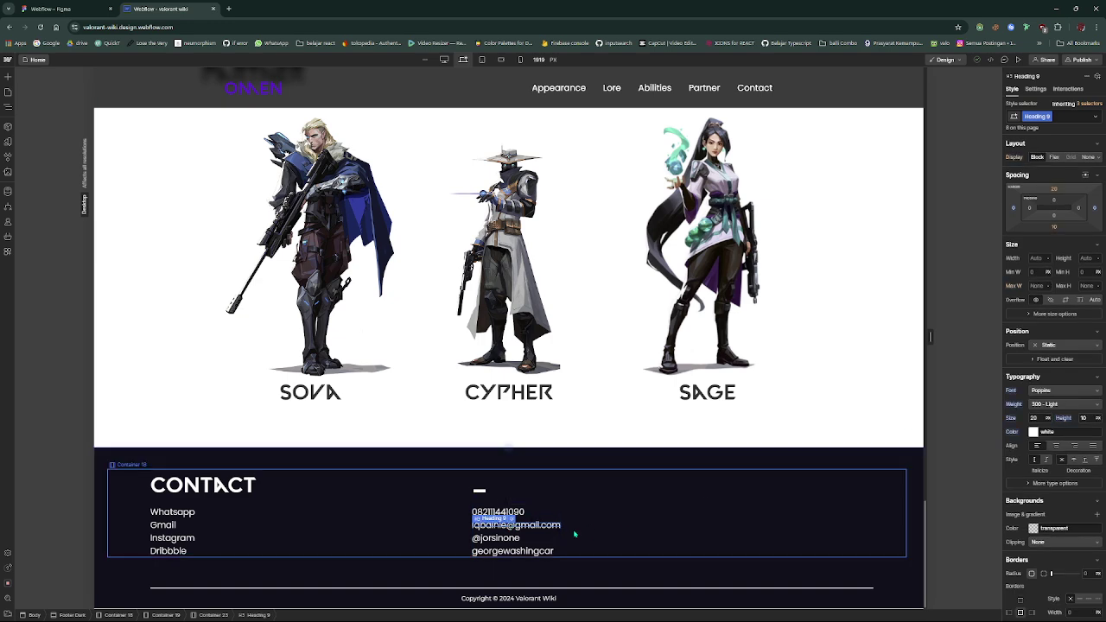
click(544, 510)
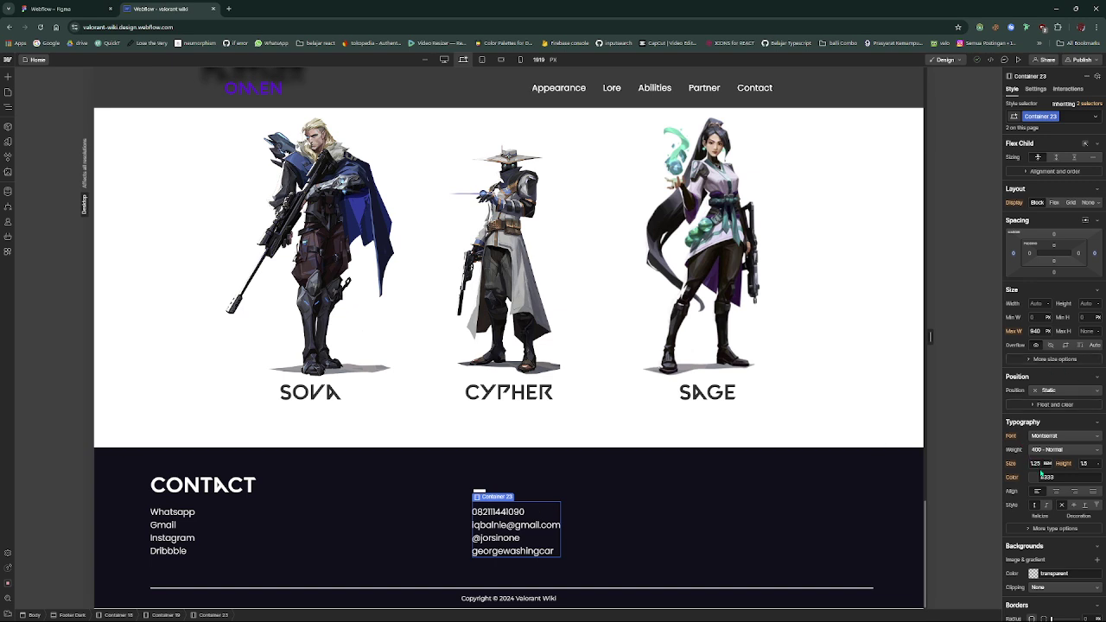
scroll(1031, 459, down, 3)
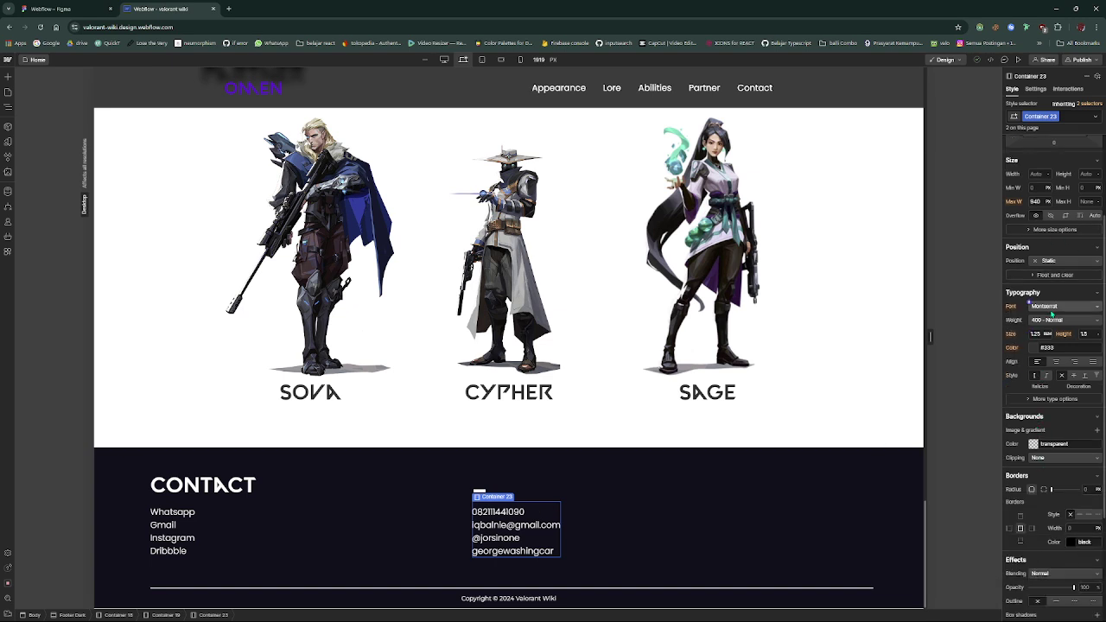
click(510, 512)
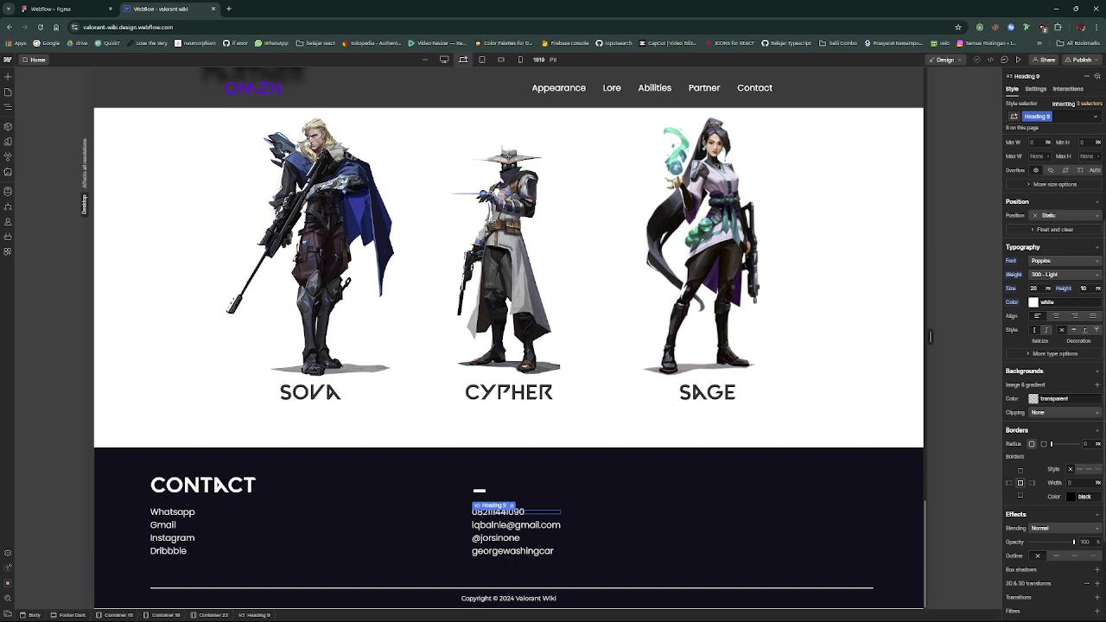
click(1027, 354)
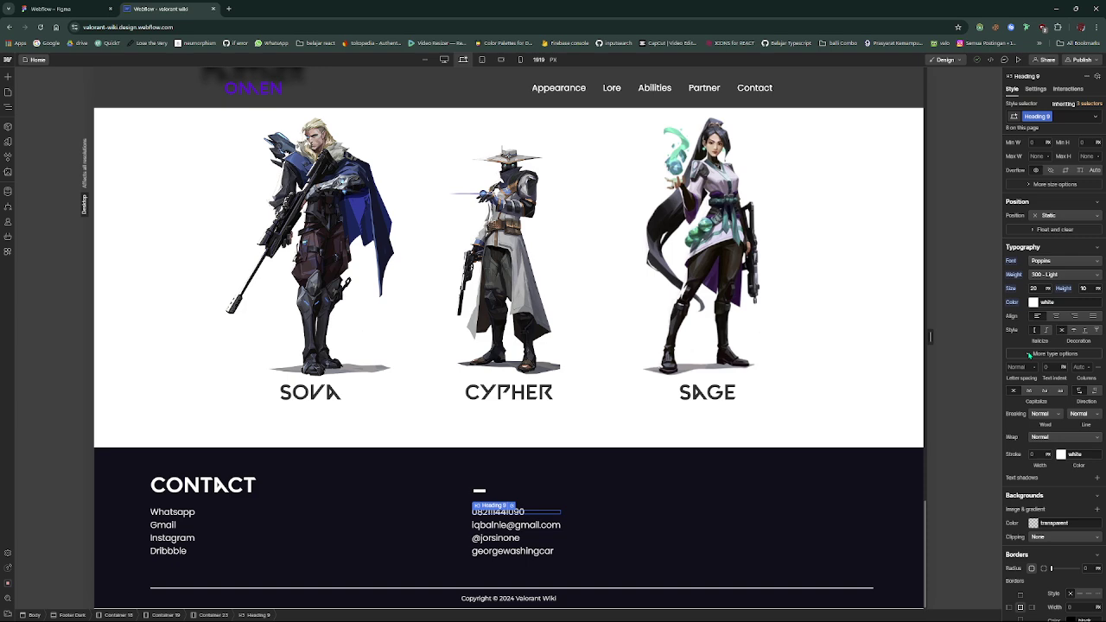
click(1028, 354)
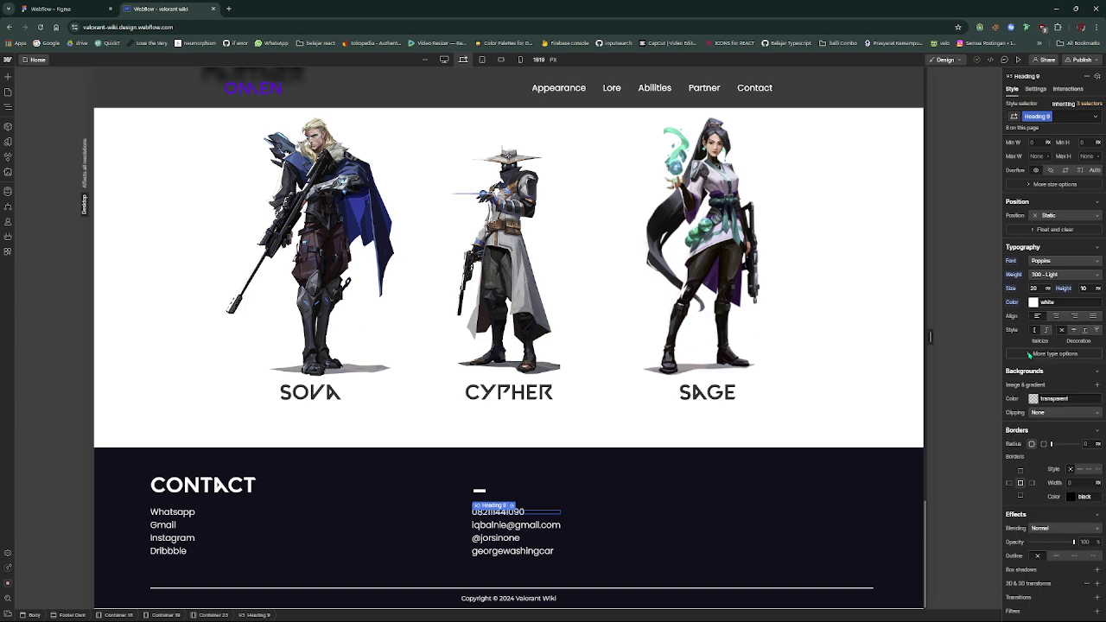
Inspect the style settings of the footer's main container, its divider line and the copyright text
click(610, 526)
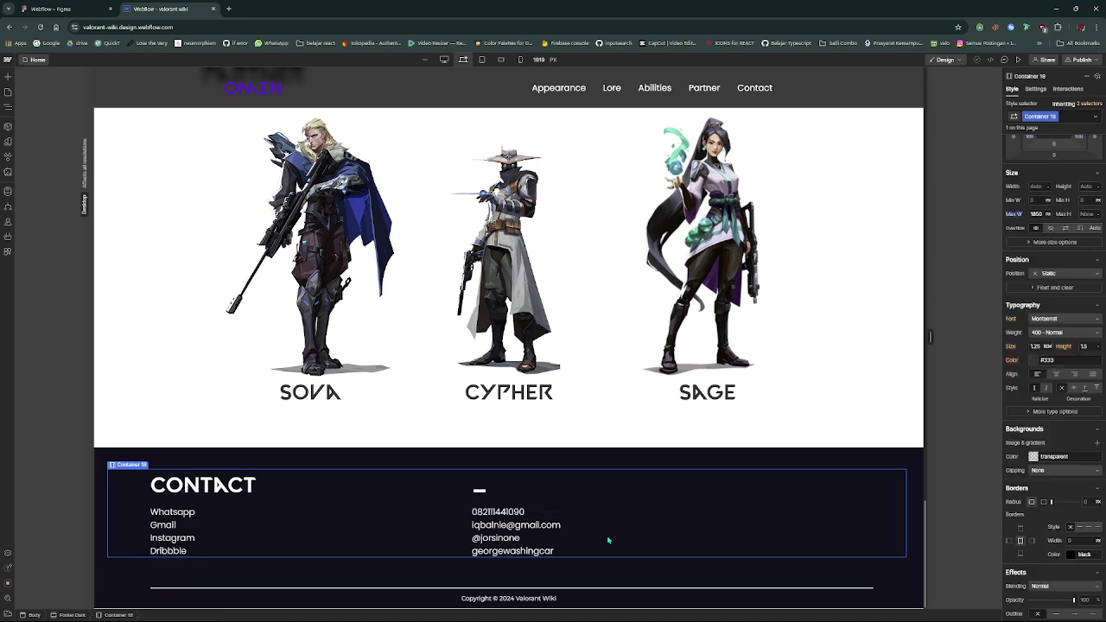
click(542, 589)
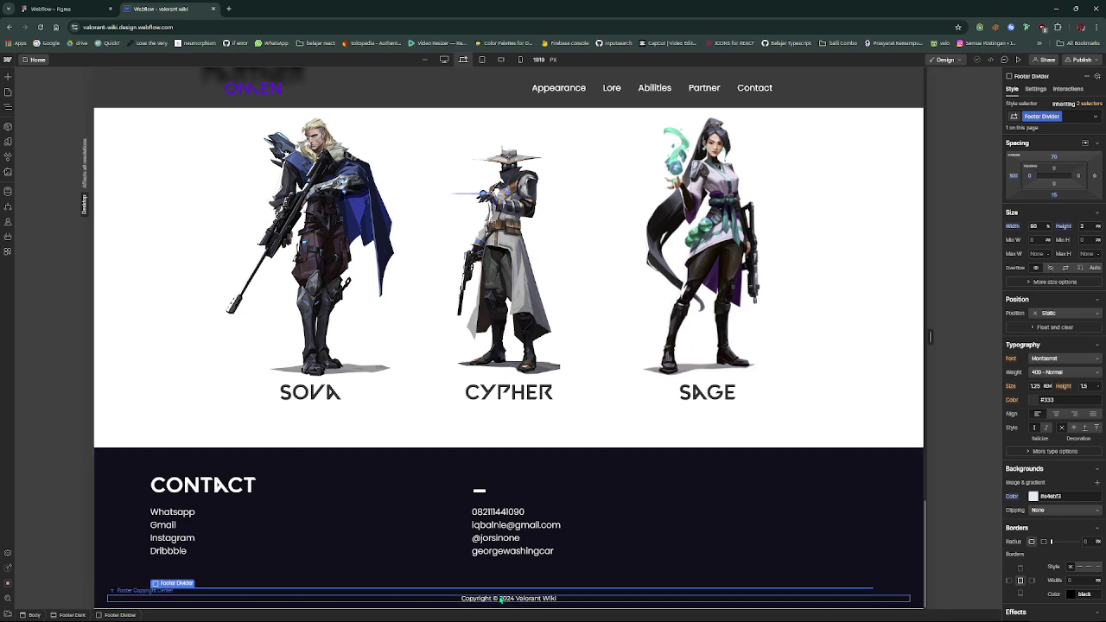
click(505, 596)
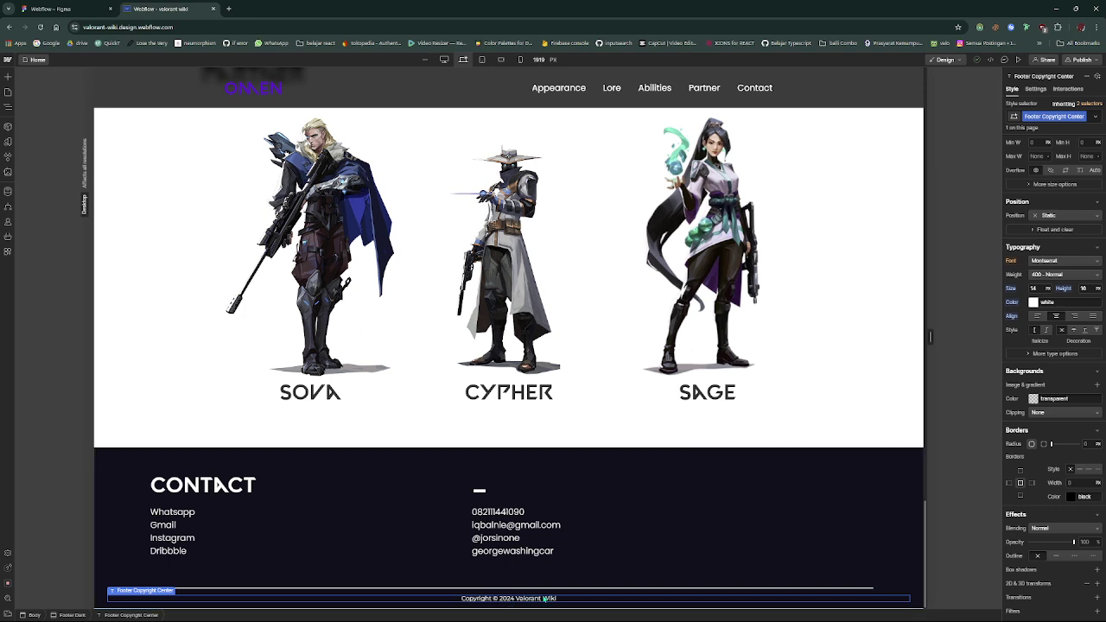
click(587, 588)
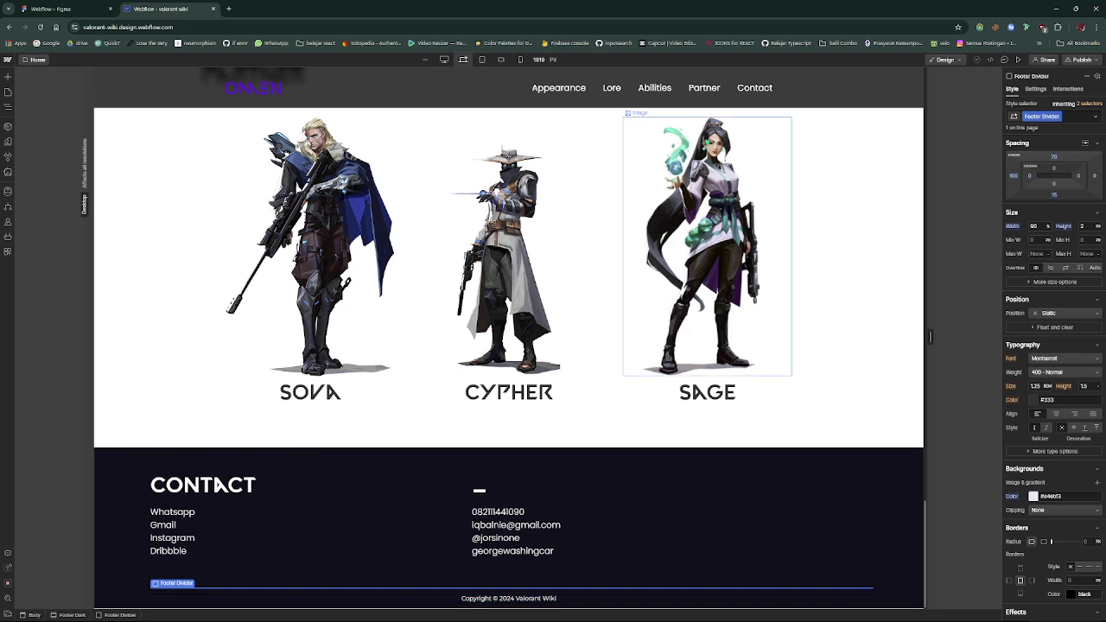
Clear the ID from the Appearance navigation link in the page header
click(826, 361)
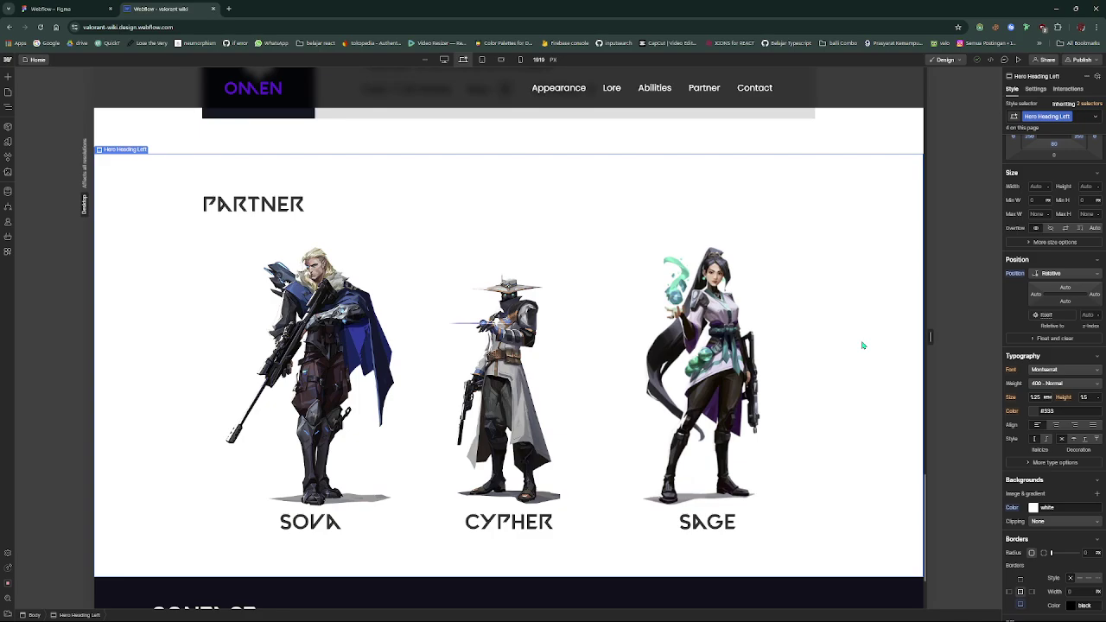
scroll(862, 344, up, 15)
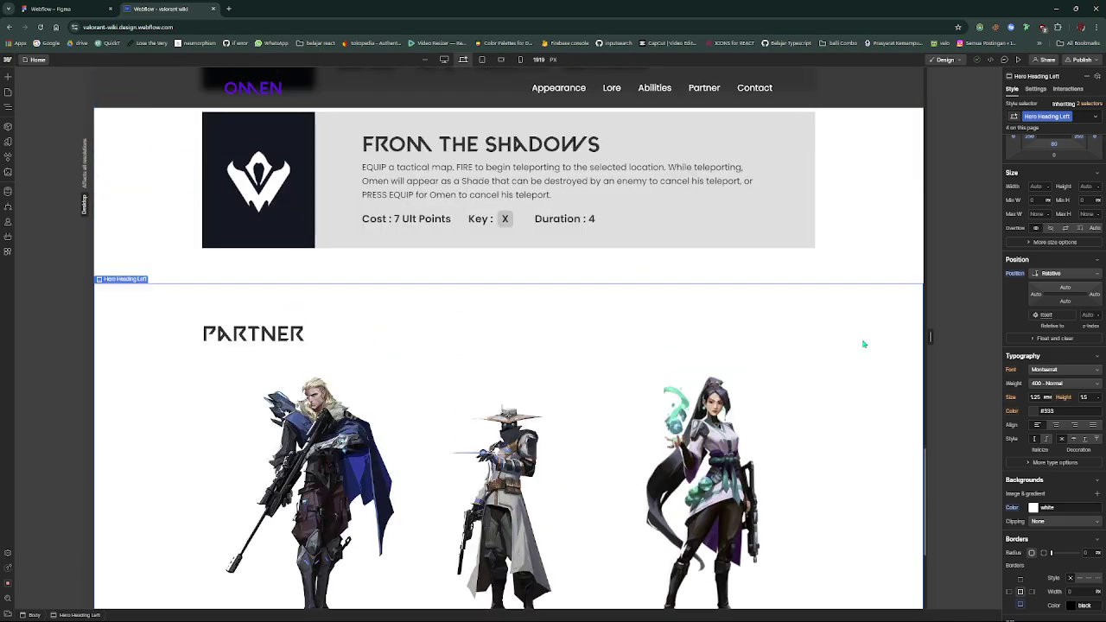
scroll(862, 342, up, 15)
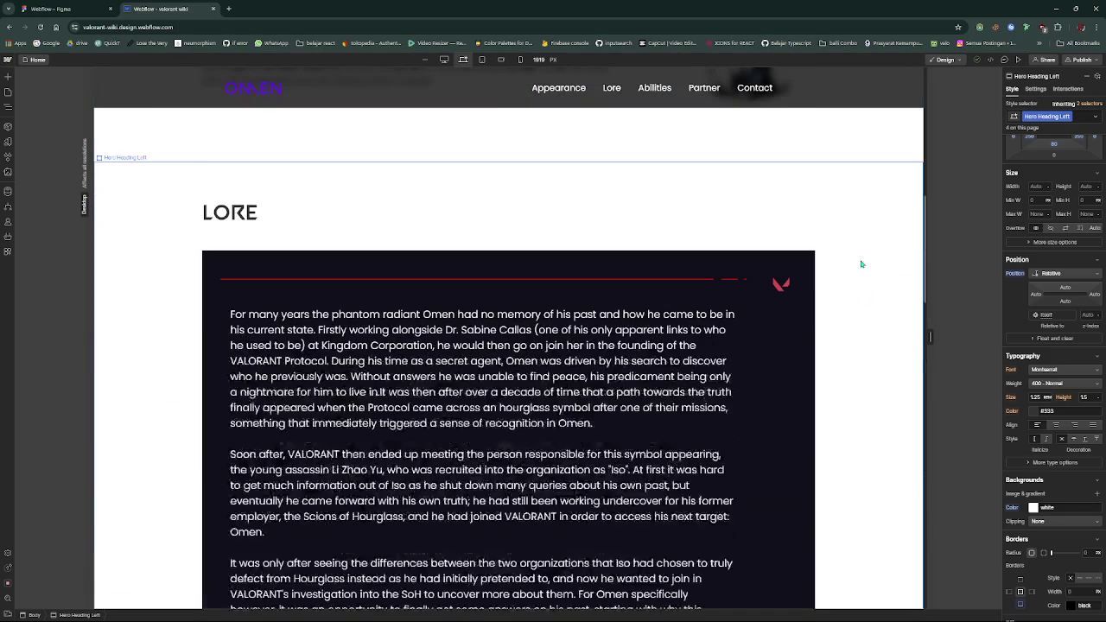
scroll(796, 470, up, 3)
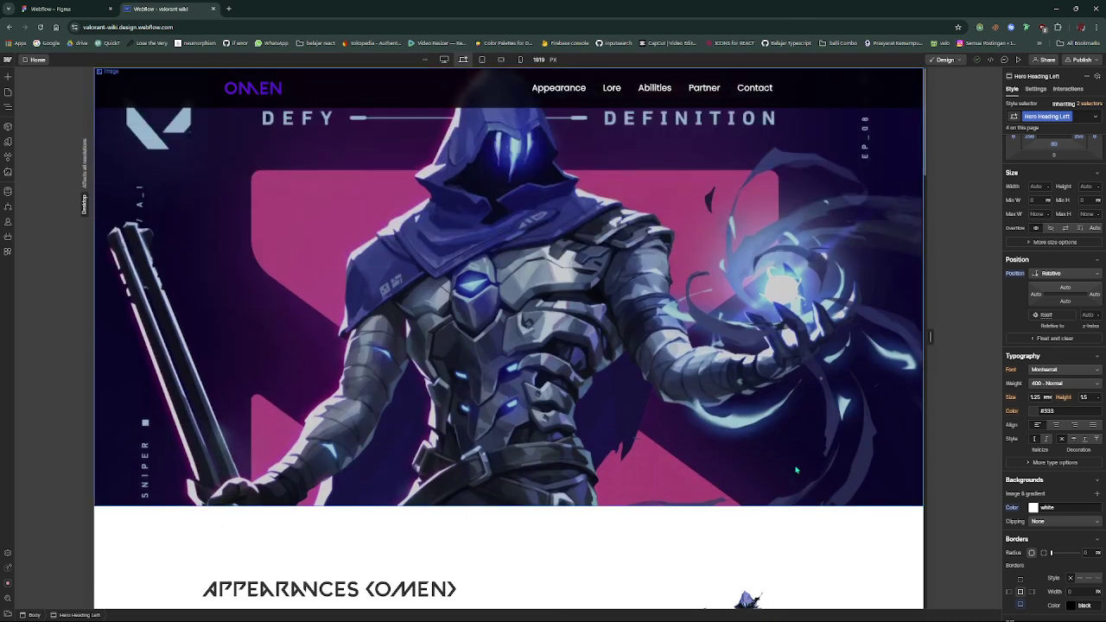
click(557, 96)
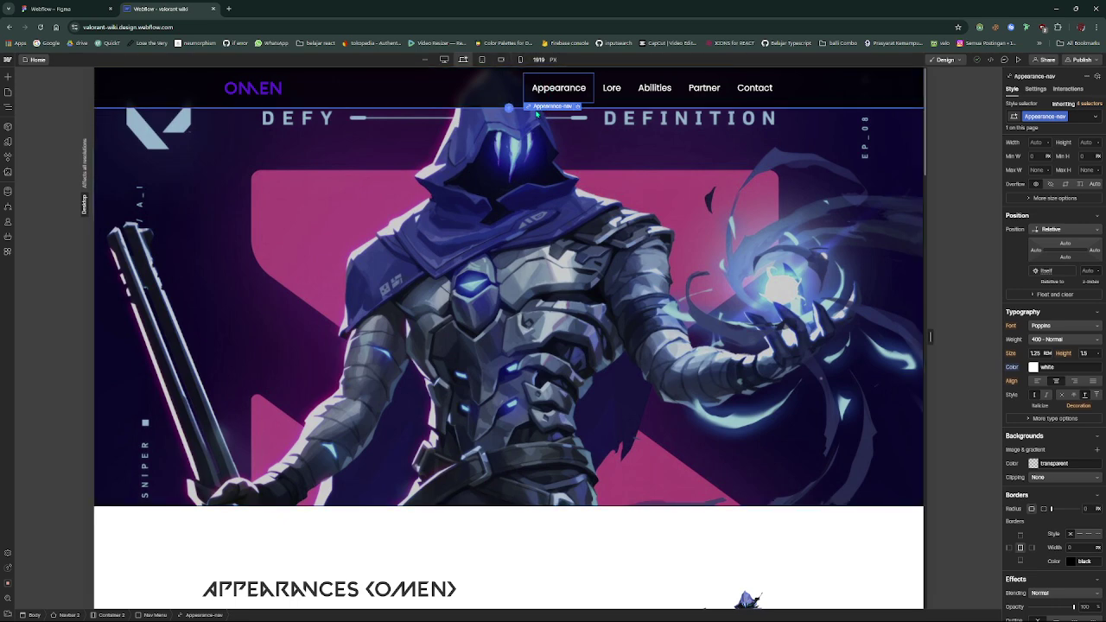
click(1036, 89)
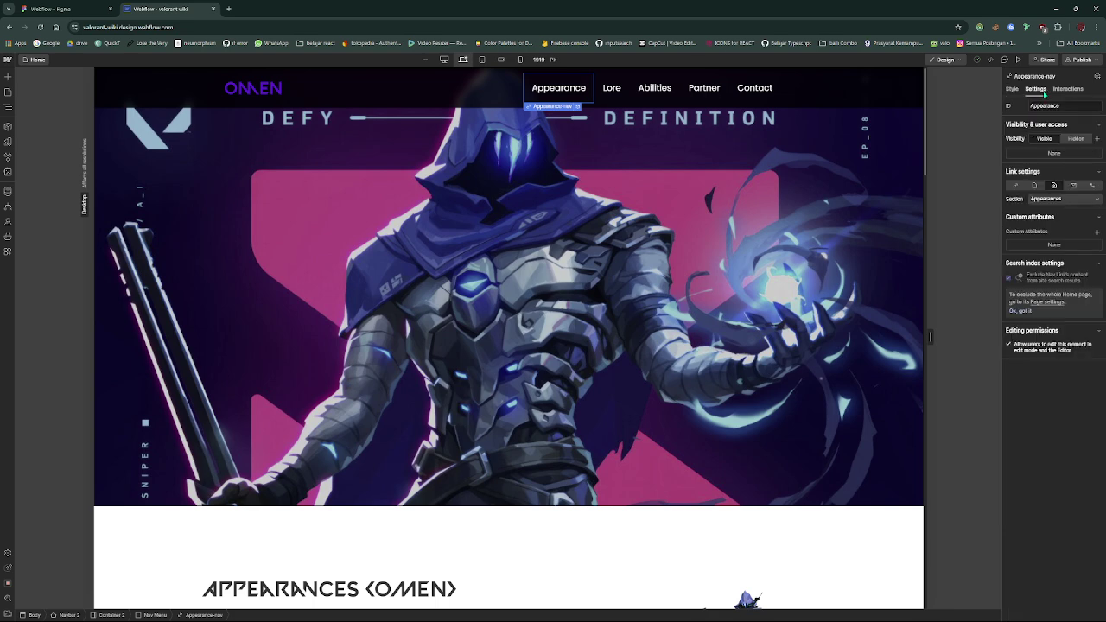
drag(1060, 105, 996, 110)
key(BackSpace)
click(1021, 415)
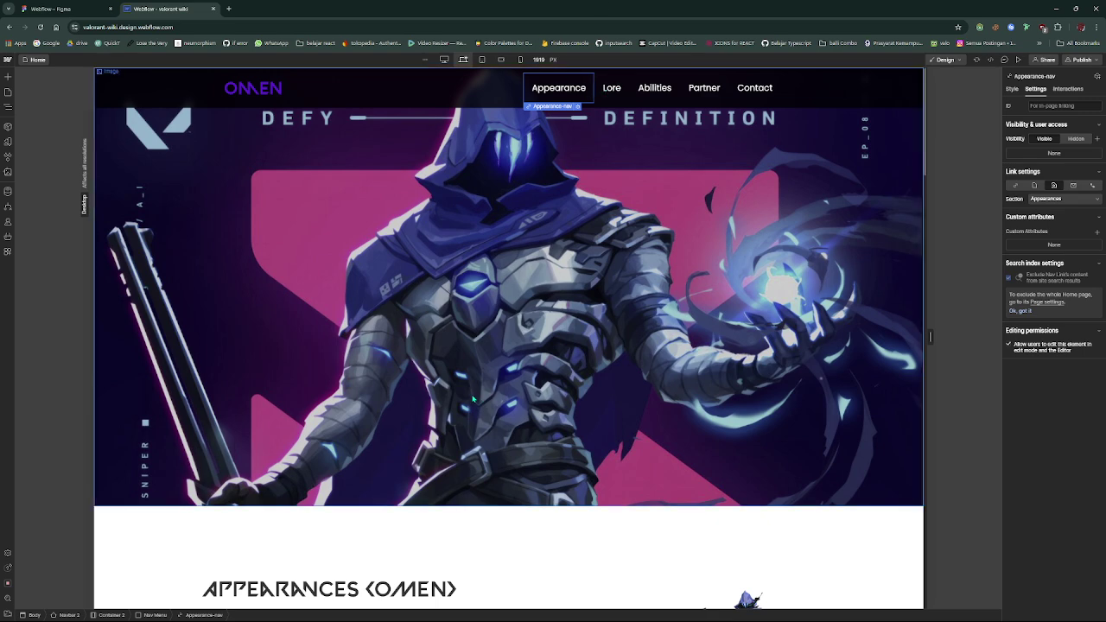
Compare the Appearances section's ID with the Appearance link's target section, and view the page between the hero image and that section
click(299, 539)
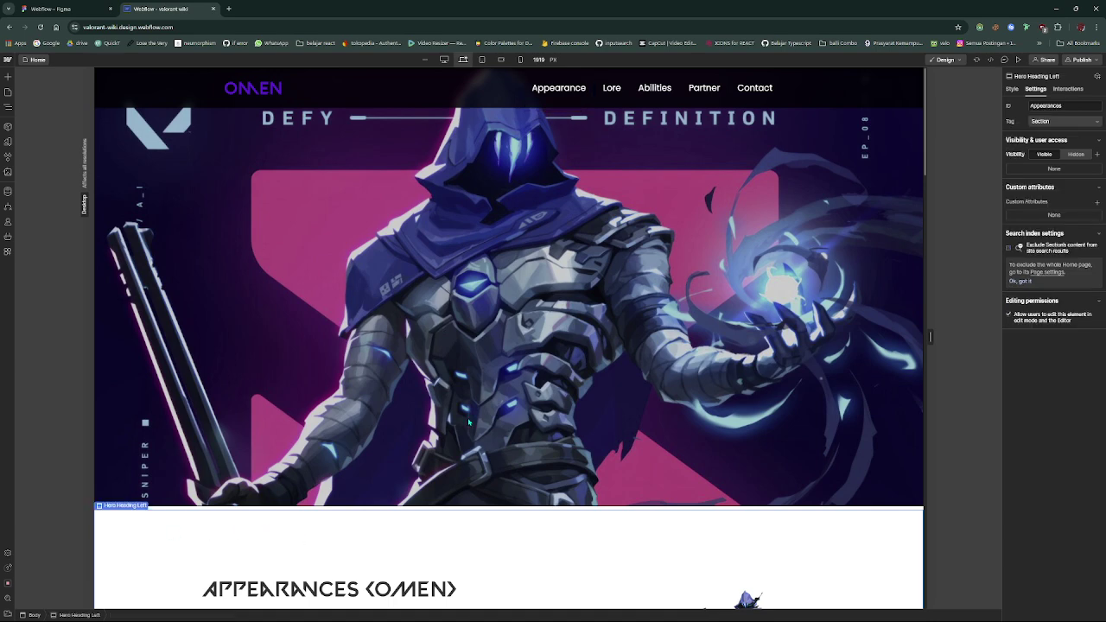
scroll(467, 438, down, 4)
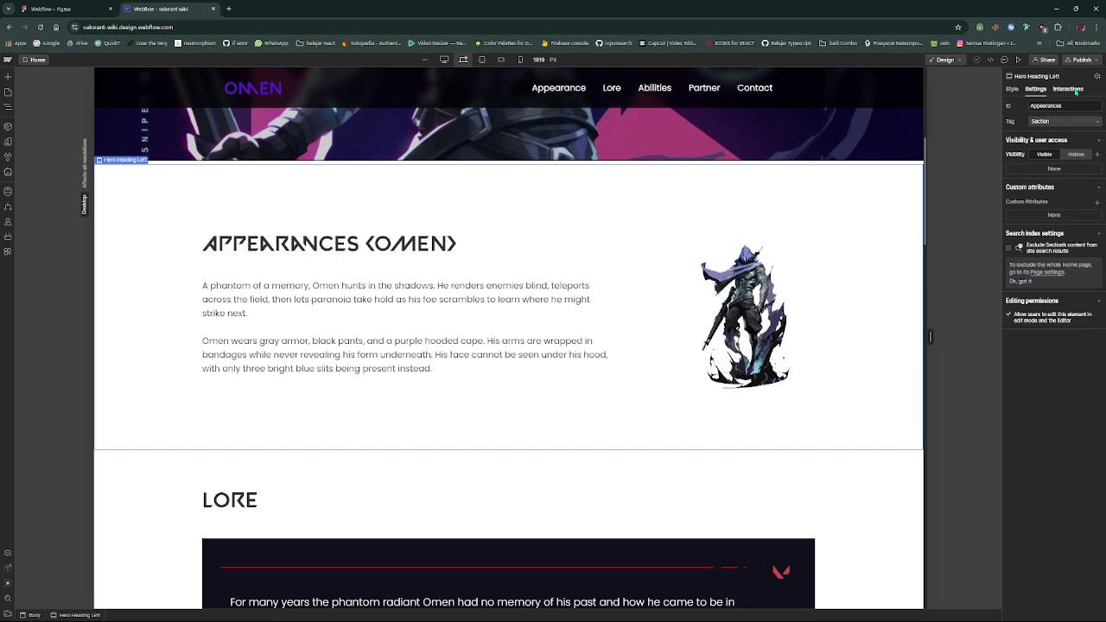
click(579, 93)
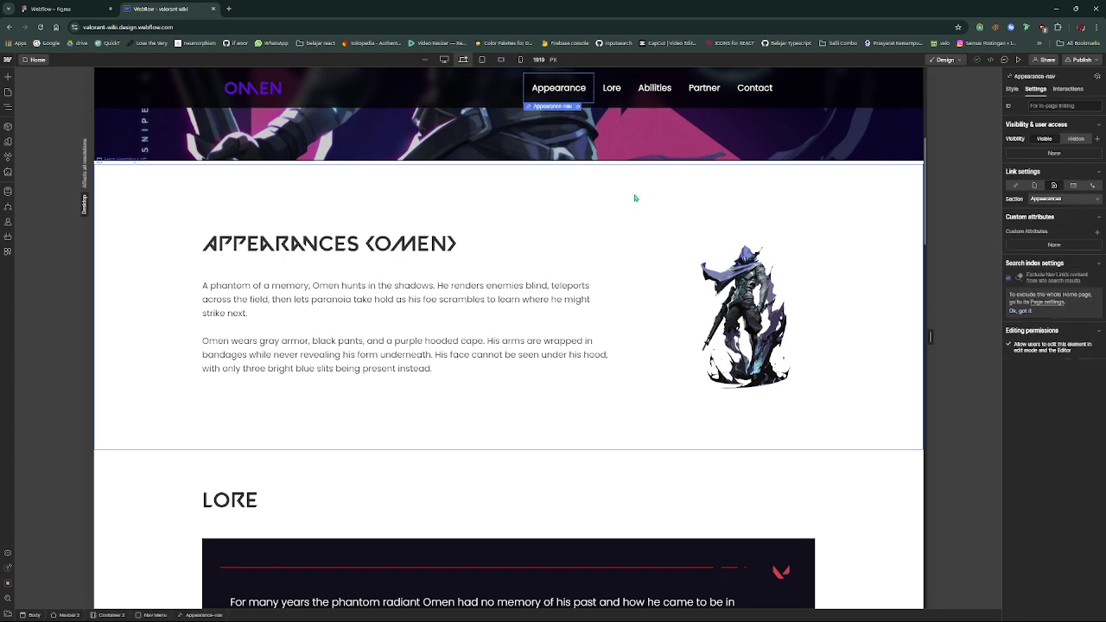
scroll(616, 273, up, 4)
scroll(616, 273, down, 5)
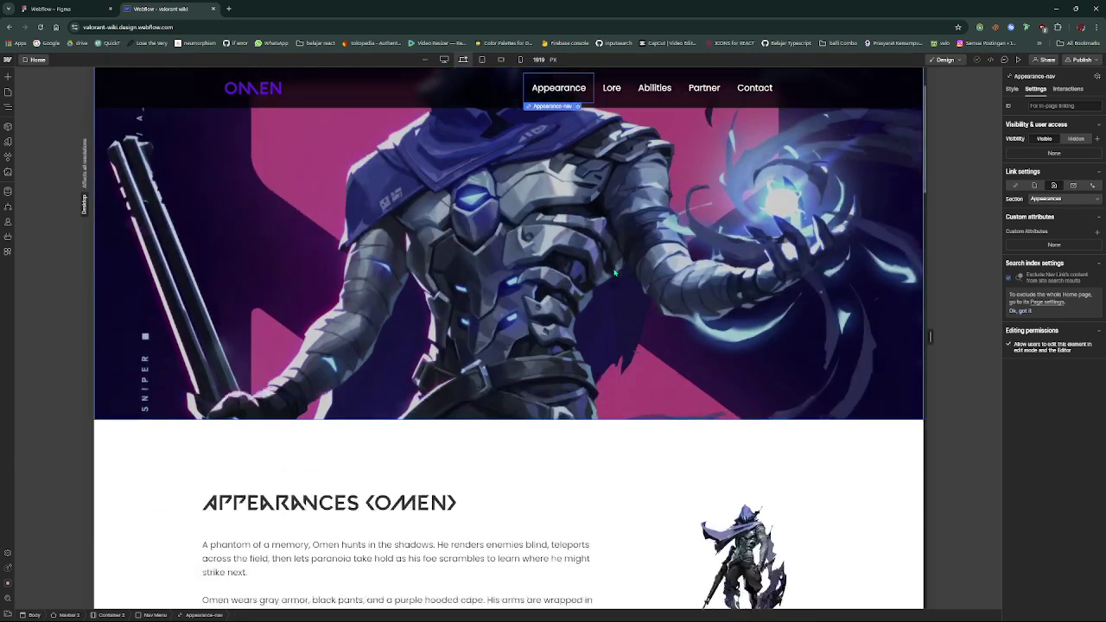
scroll(614, 273, up, 2)
scroll(614, 273, down, 2)
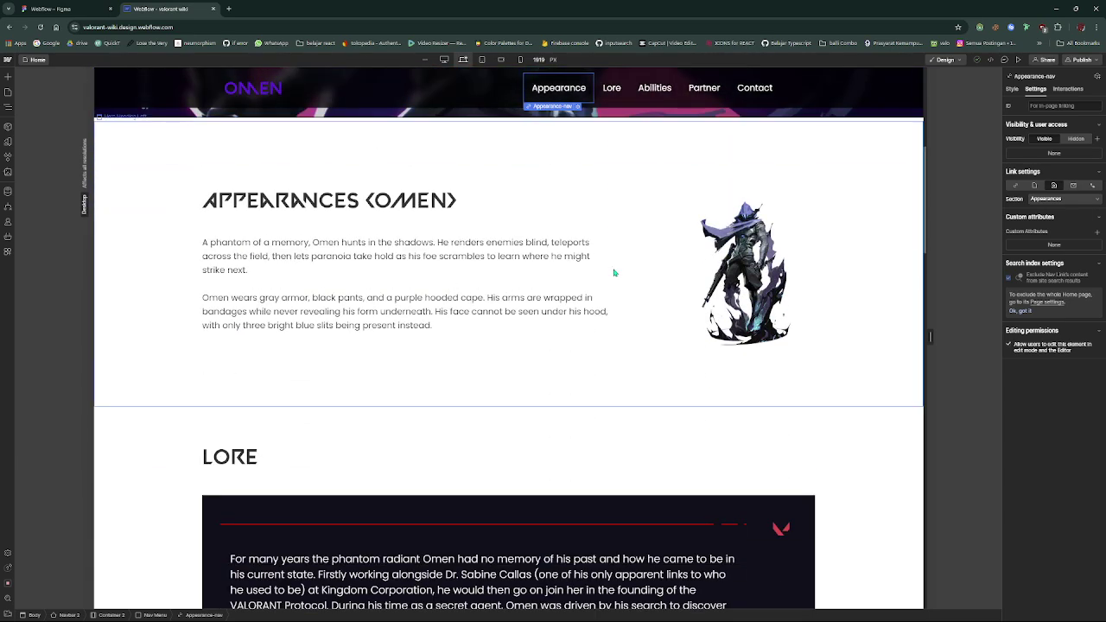
scroll(619, 269, up, 5)
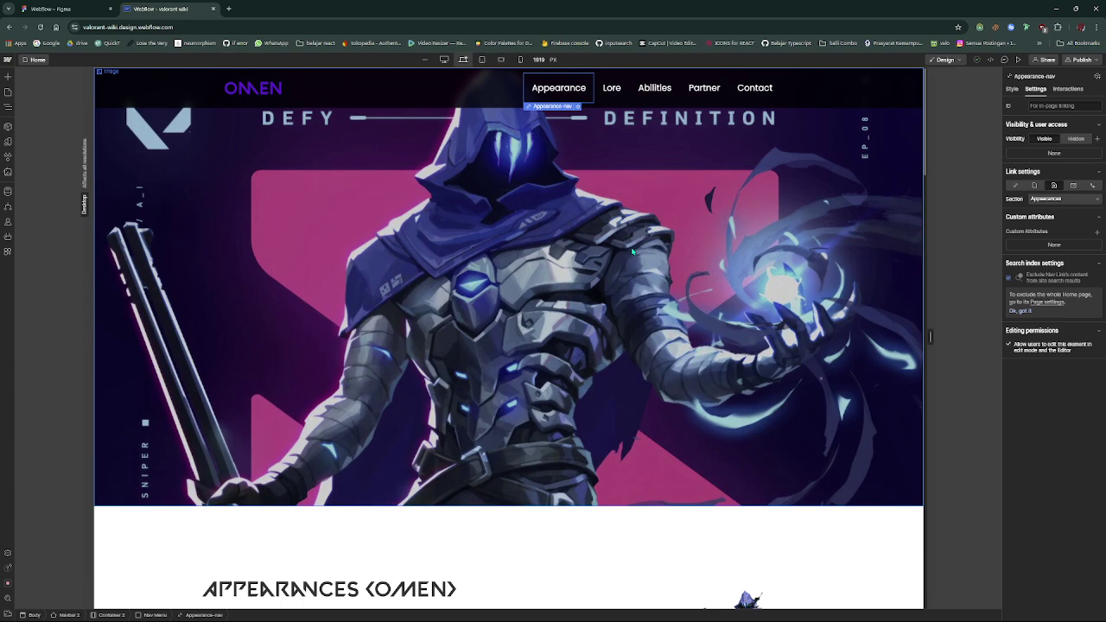
scroll(809, 286, down, 3)
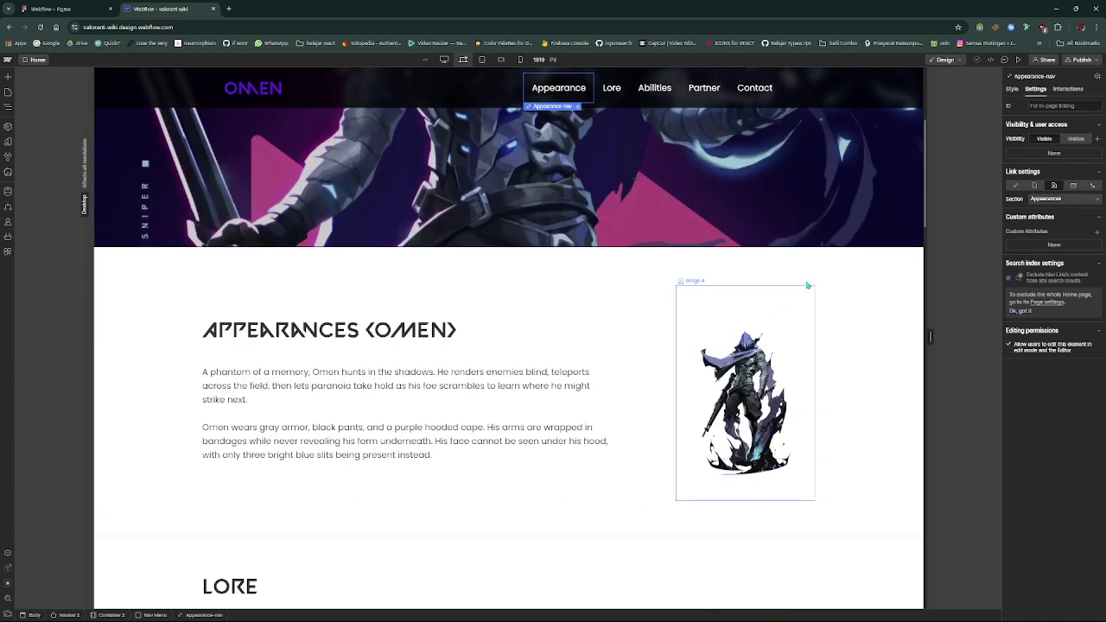
Check the Appearances section's ID against the page sections offered as link targets for the Appearance navigation link, keeping the target
click(651, 279)
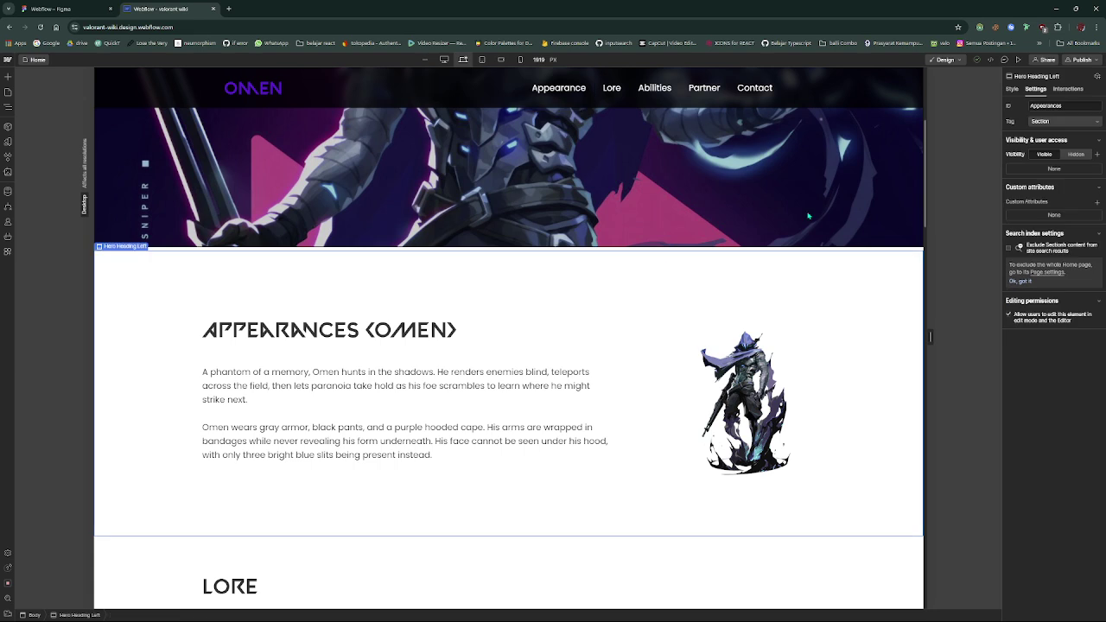
click(1072, 102)
click(543, 91)
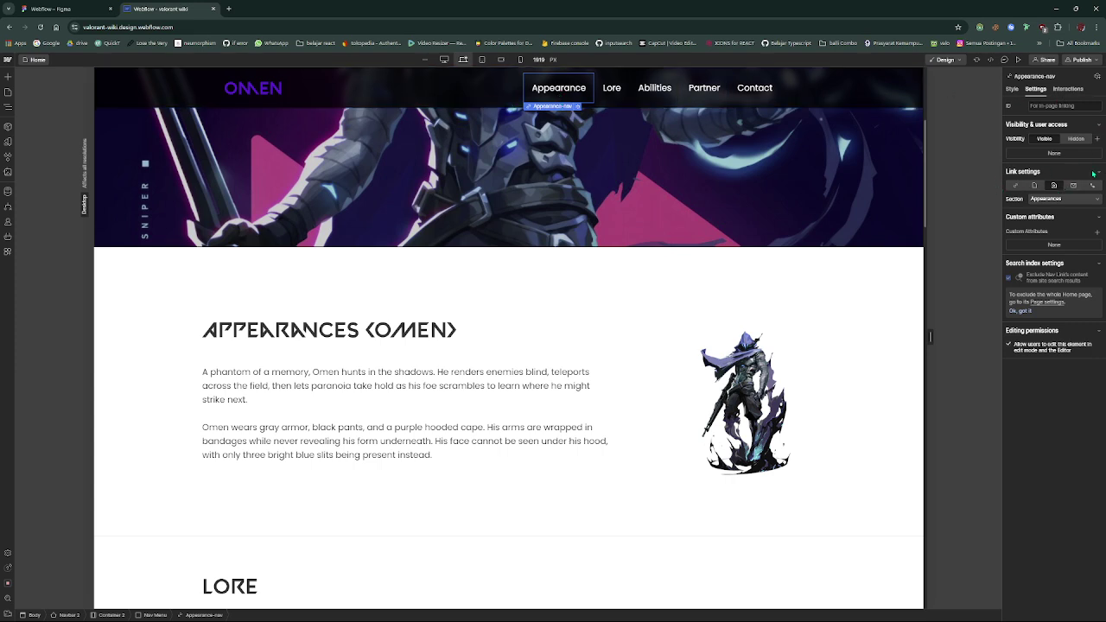
click(1055, 200)
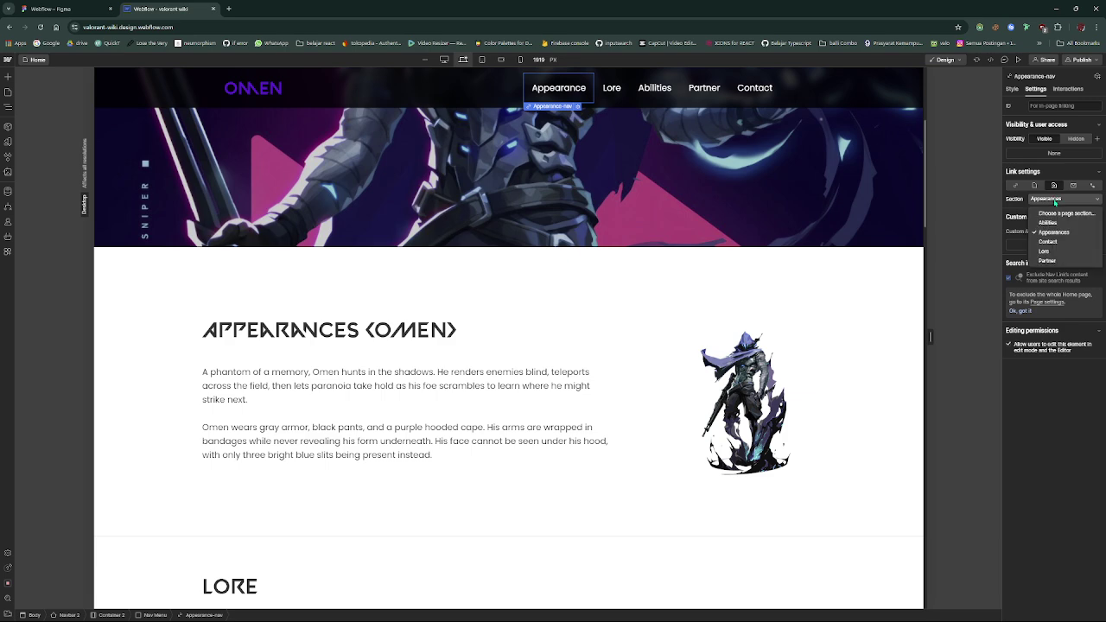
click(1065, 426)
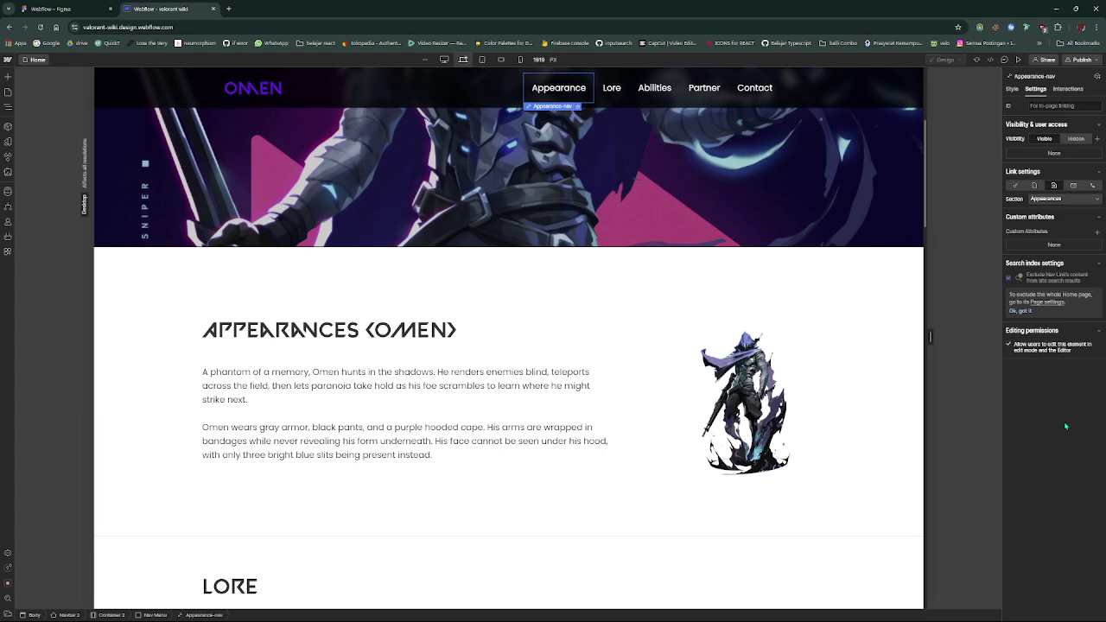
Review the Appearances section's ID setting and the section's place on the page below the hero image
click(278, 283)
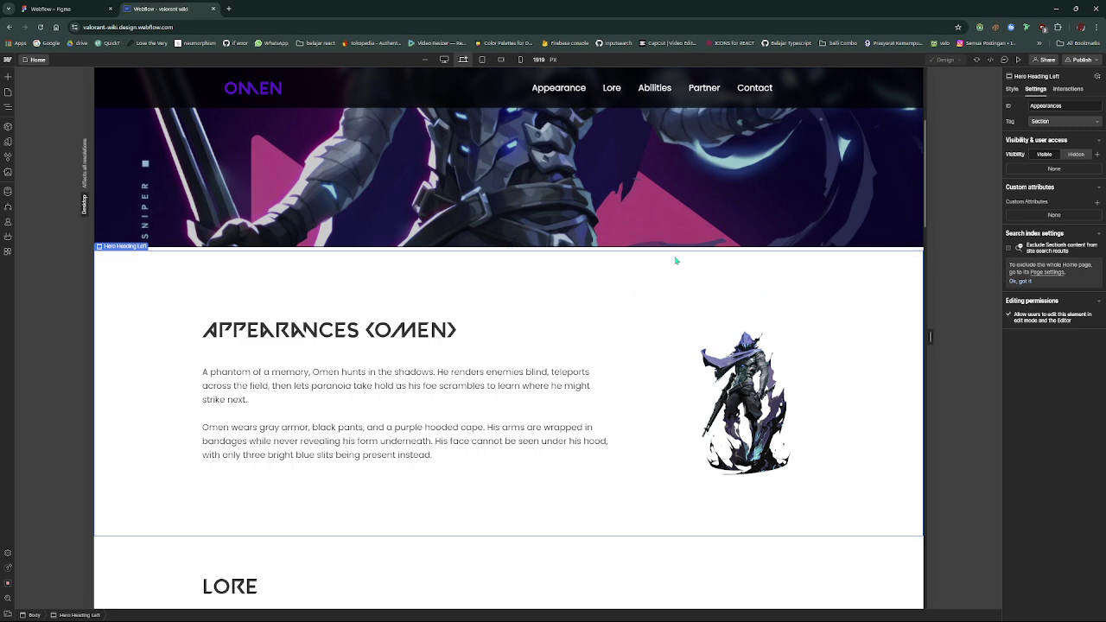
click(1070, 104)
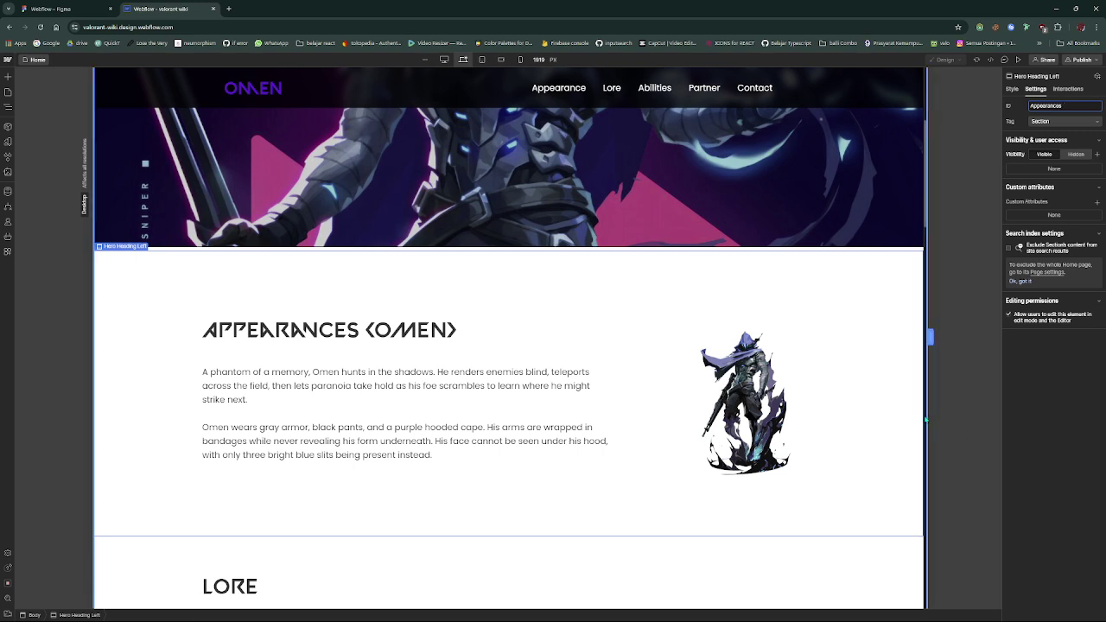
scroll(886, 361, up, 3)
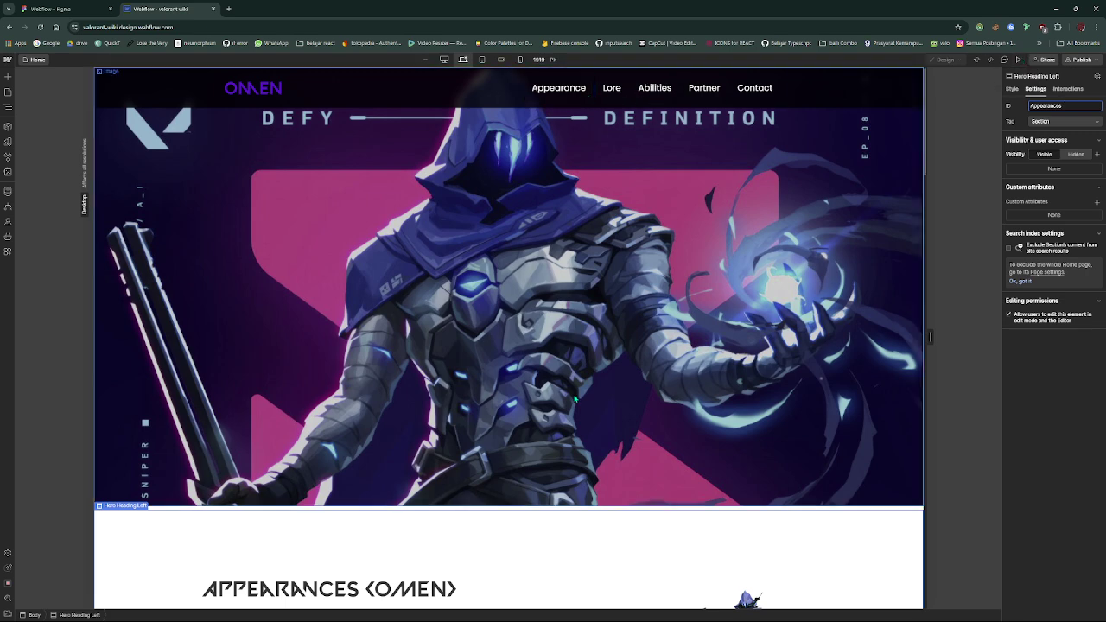
scroll(530, 517, down, 3)
scroll(529, 516, down, 3)
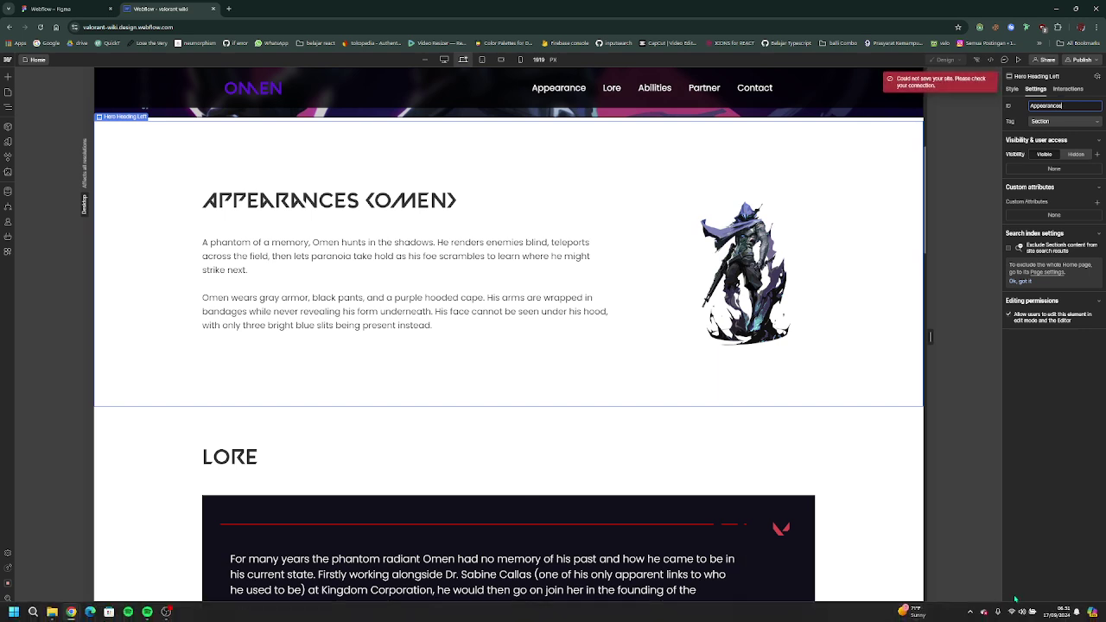
click(939, 510)
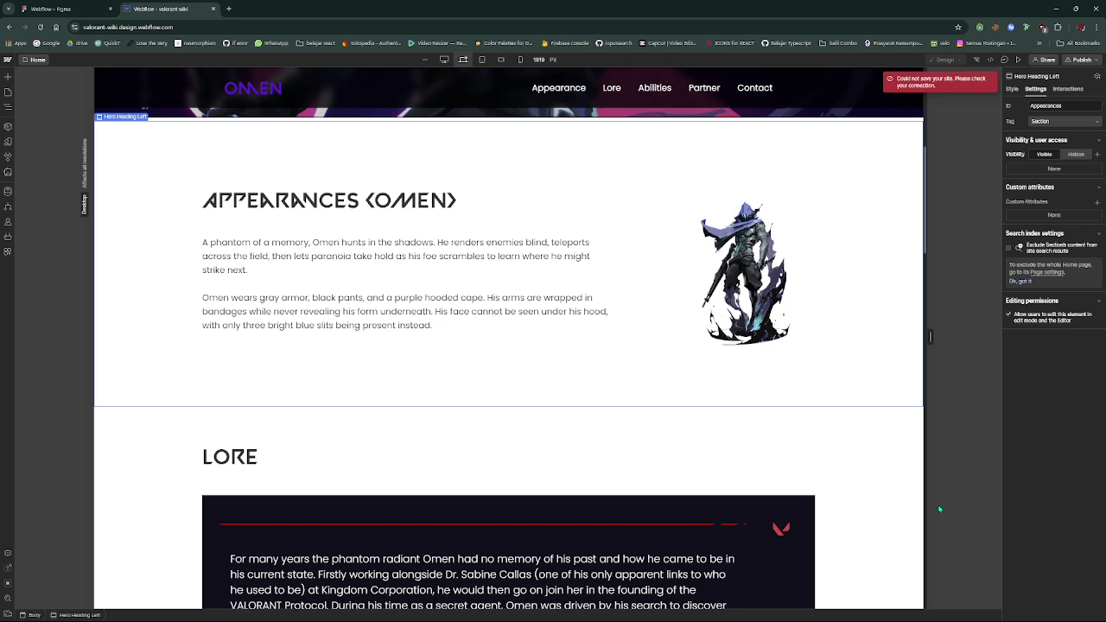
Check the internet connection with a ping to 8.8.8.8, closing the terminal window after the first replies
key(super+r)
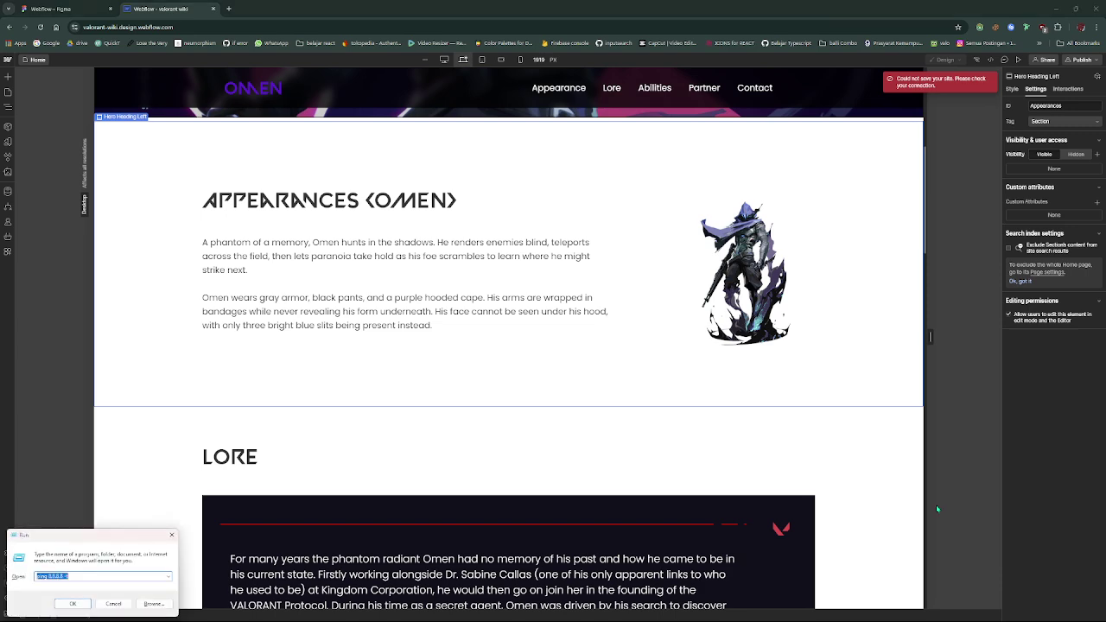
key(Return)
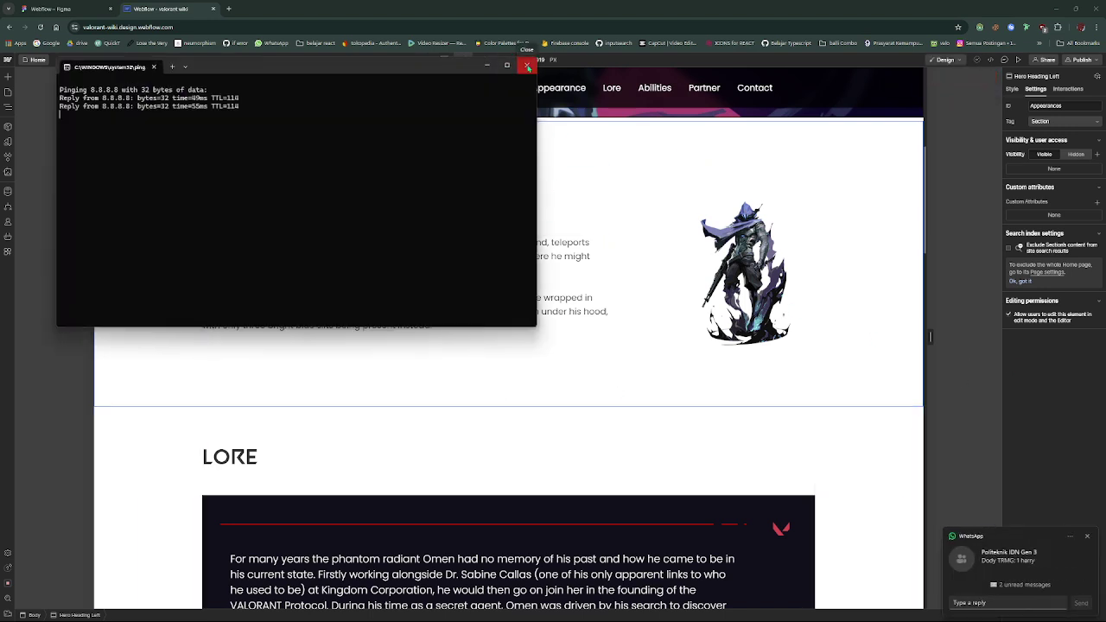
click(526, 65)
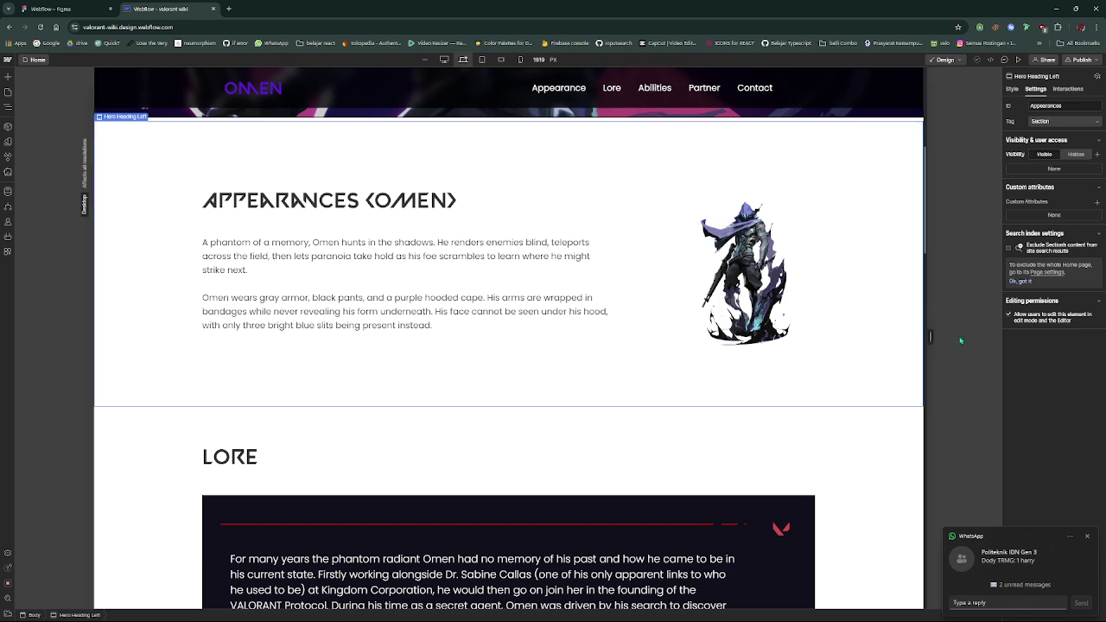
Compare the Lore section's ID with the target section of the Lore navigation link in the page header
scroll(899, 364, down, 3)
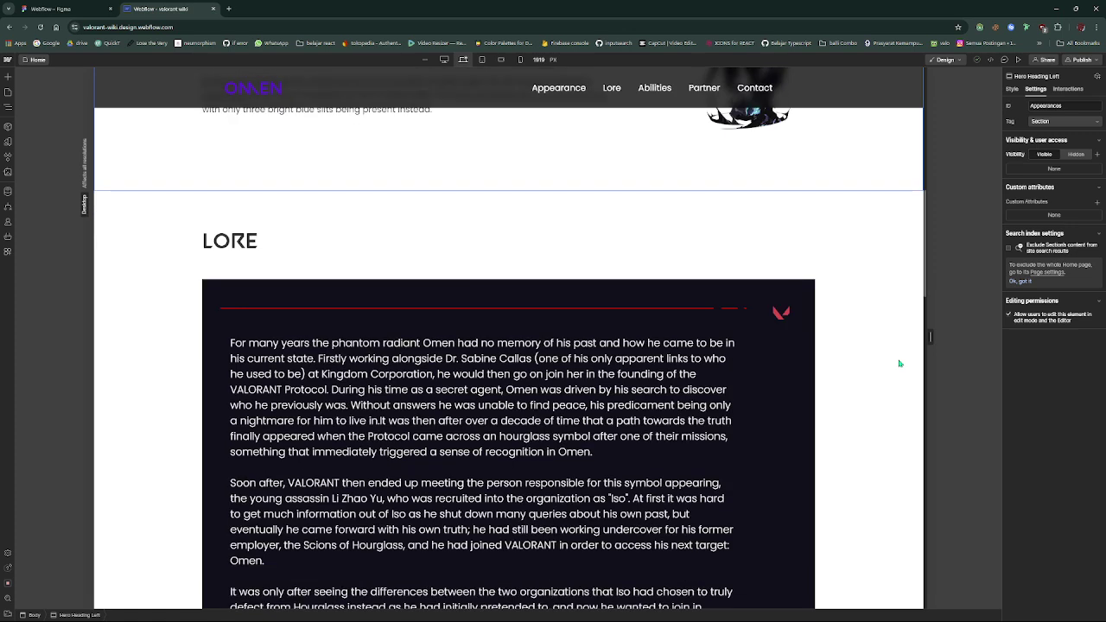
scroll(899, 364, up, 5)
scroll(875, 313, down, 4)
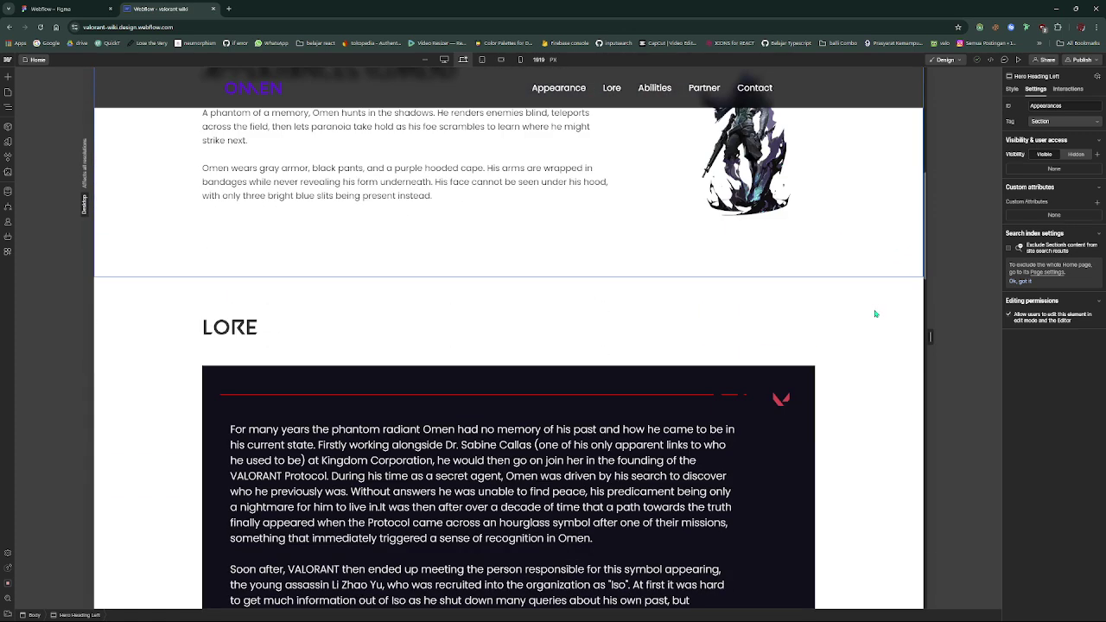
scroll(875, 314, down, 1)
click(568, 217)
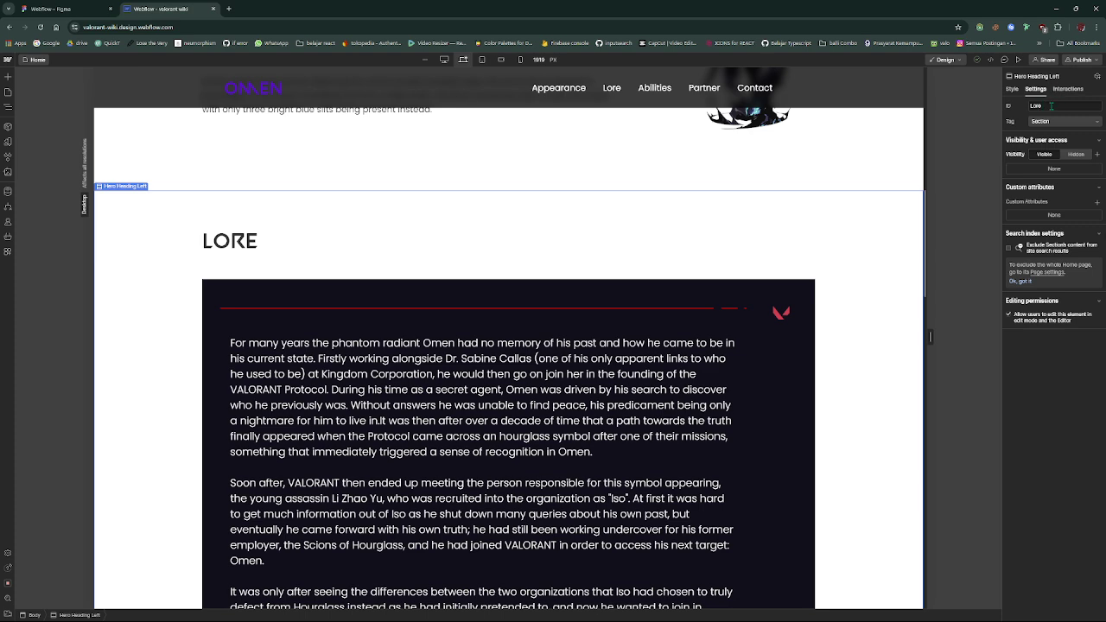
click(612, 88)
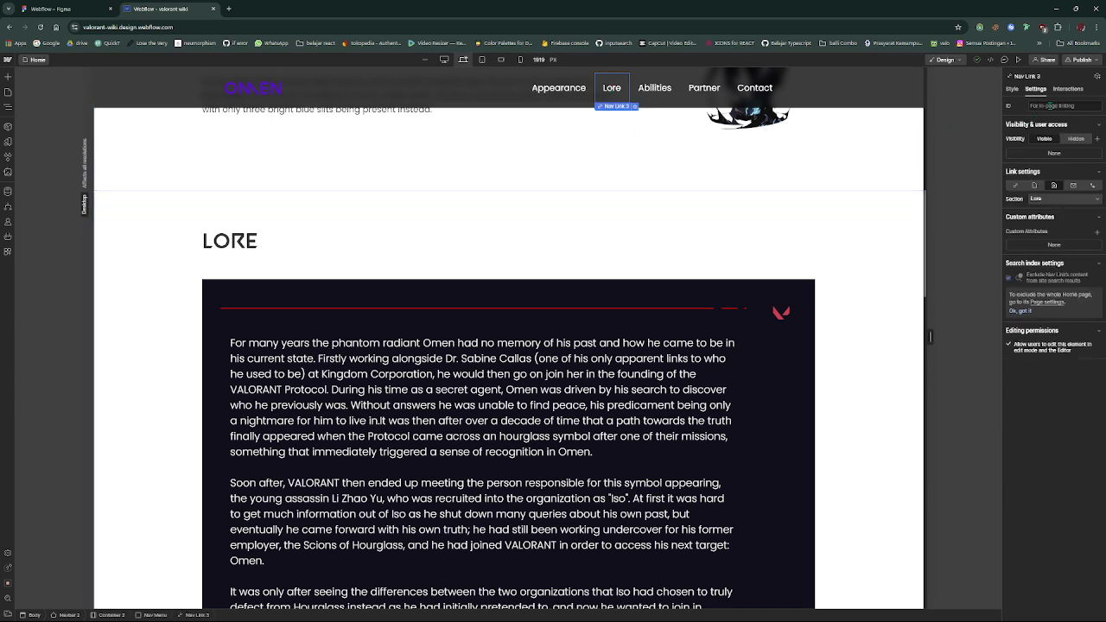
click(1053, 202)
click(947, 186)
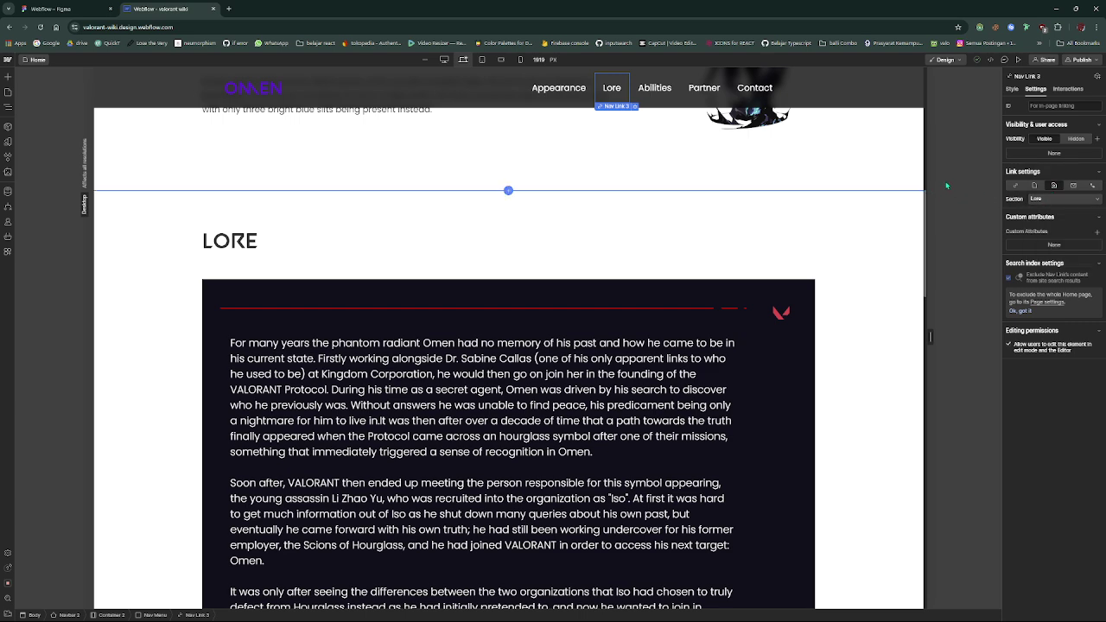
click(921, 186)
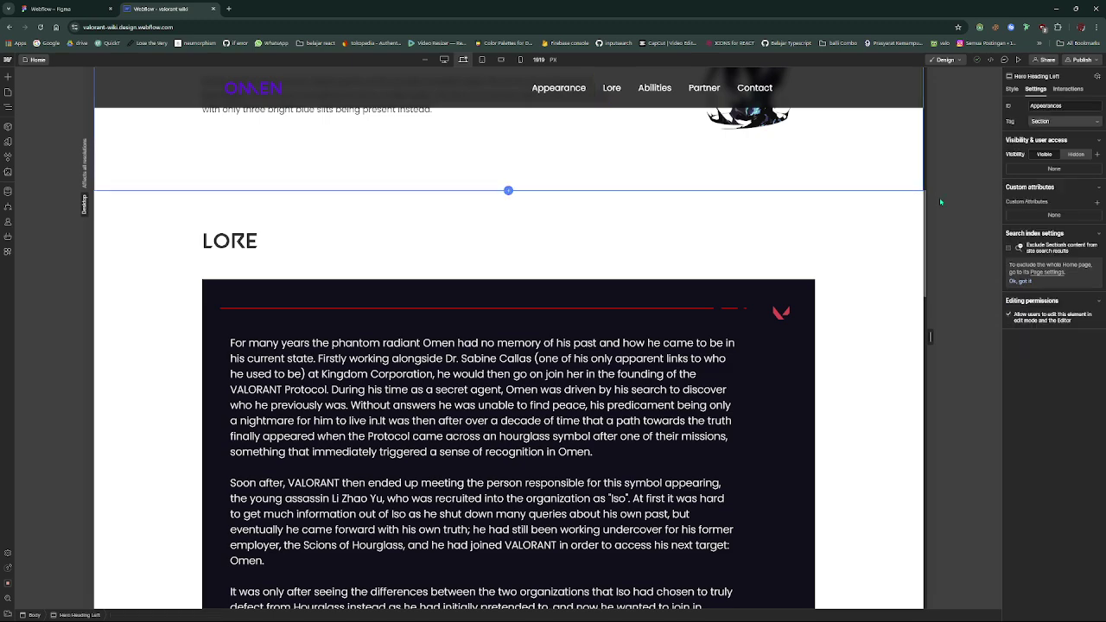
Preview the desktop page and test the Appearance, Lore, Partner and Contact navigation links, returning to the hero image before leaving the preview
scroll(907, 262, down, 1)
scroll(905, 251, up, 9)
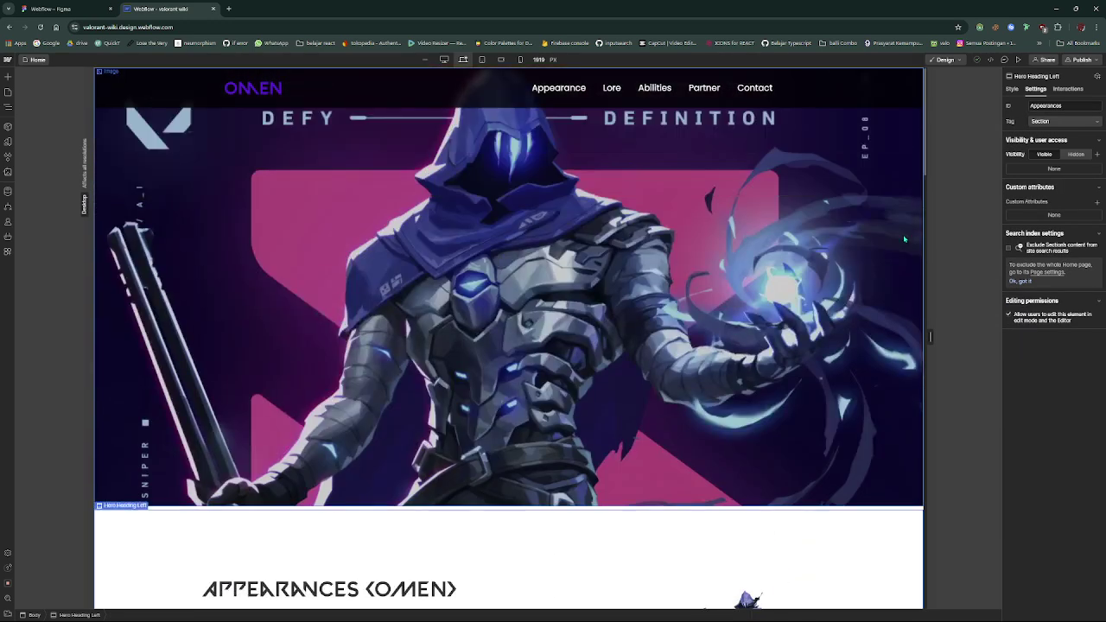
click(1019, 61)
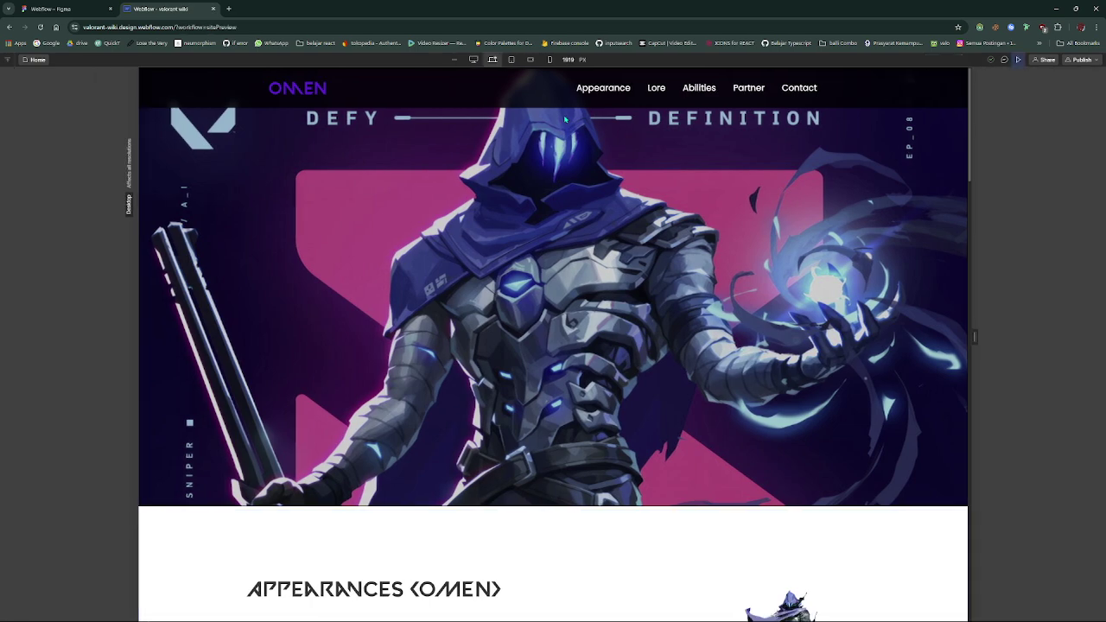
click(595, 93)
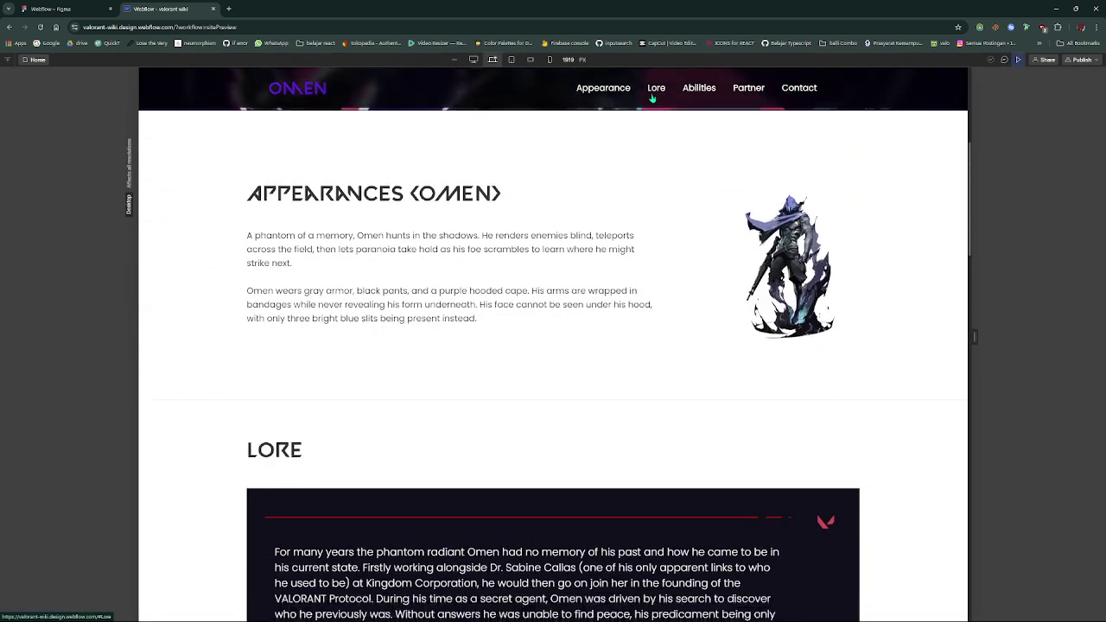
click(653, 88)
click(747, 88)
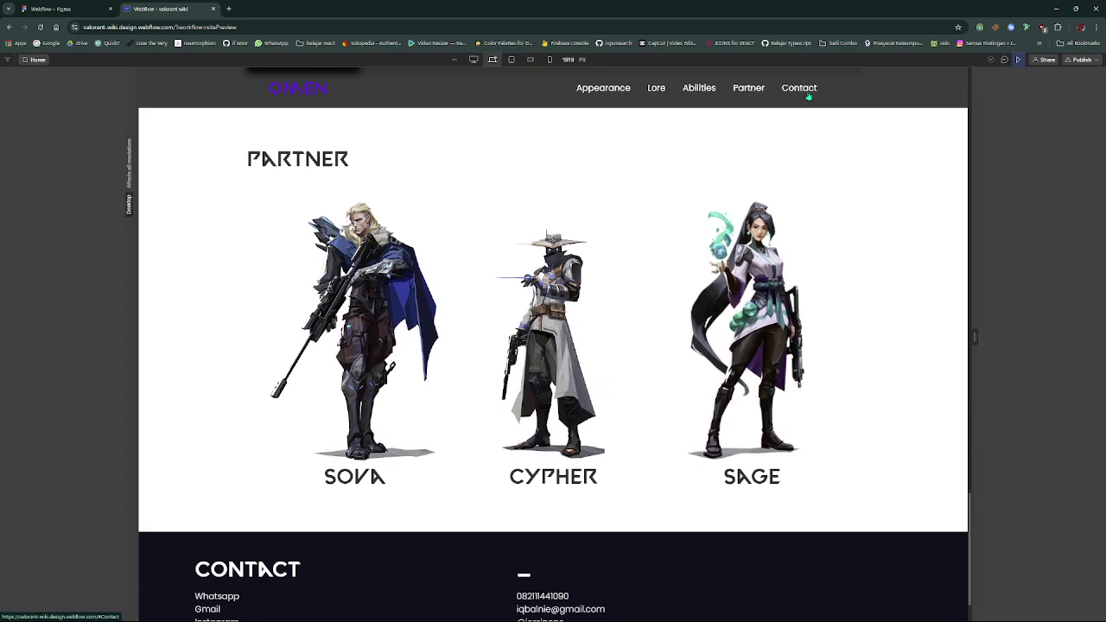
click(807, 96)
scroll(918, 237, up, 3)
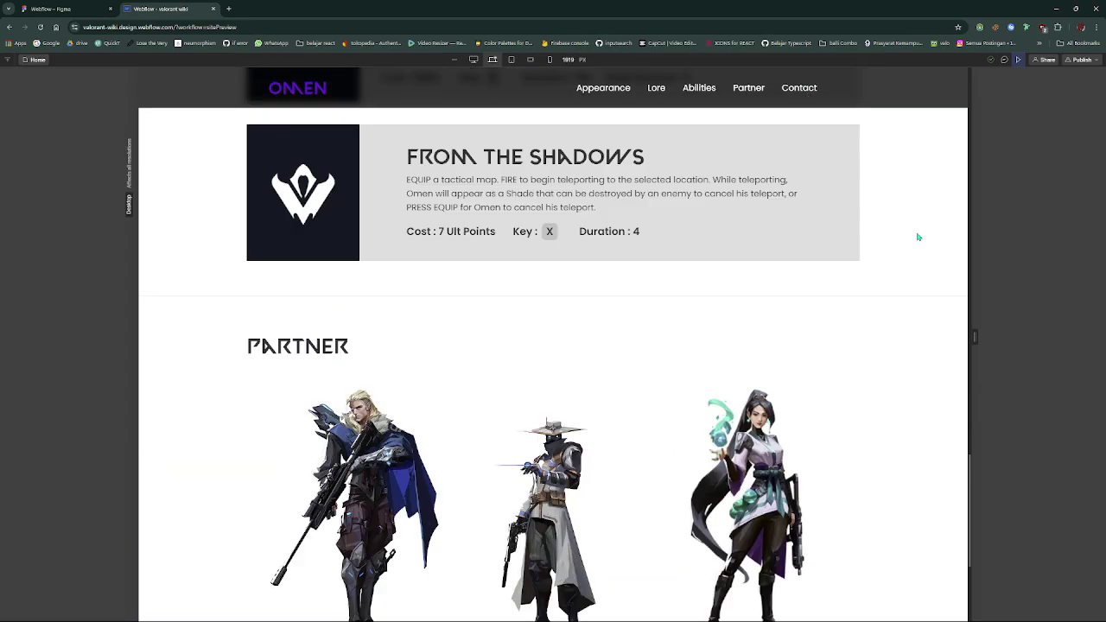
scroll(918, 237, up, 10)
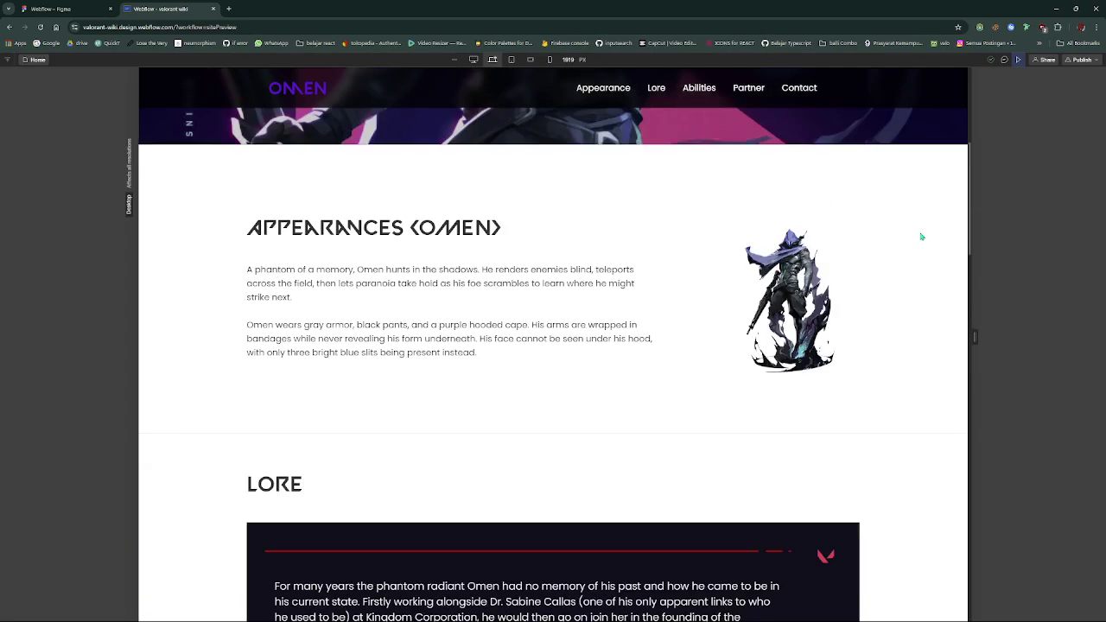
scroll(921, 237, up, 4)
click(1021, 58)
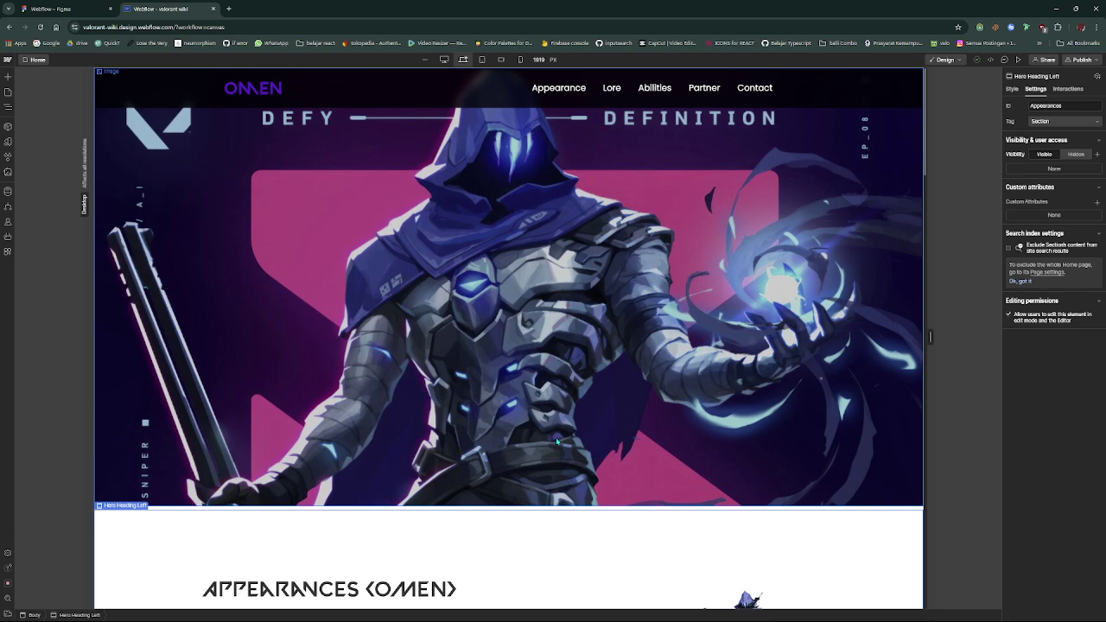
Switch the canvas to the tablet breakpoint and inspect the navbar settings of the header's menu button
click(481, 60)
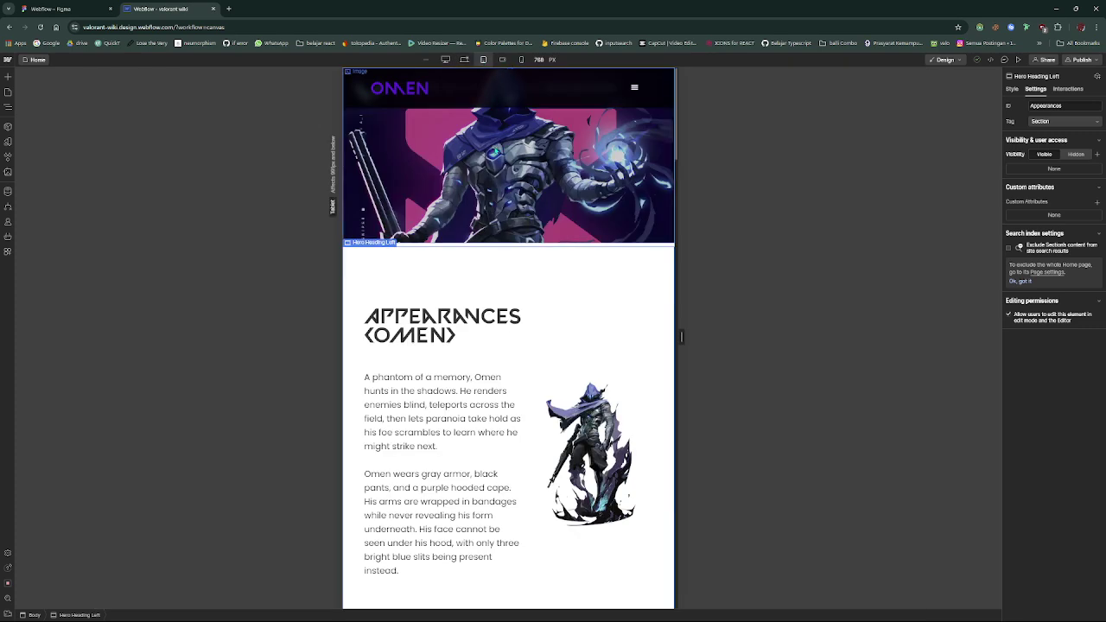
click(635, 246)
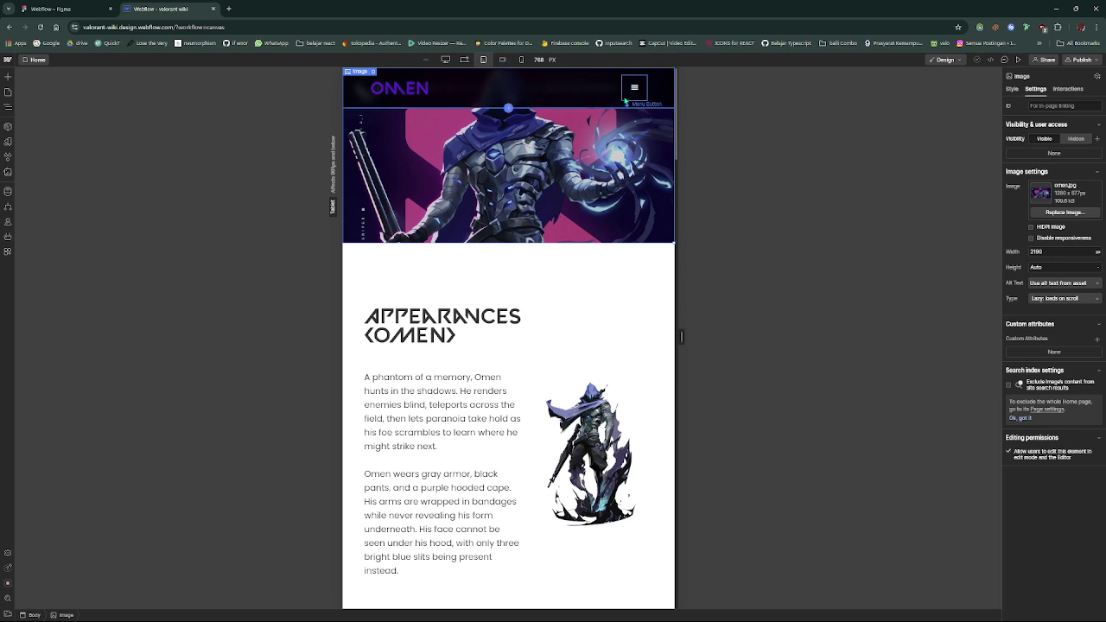
click(628, 97)
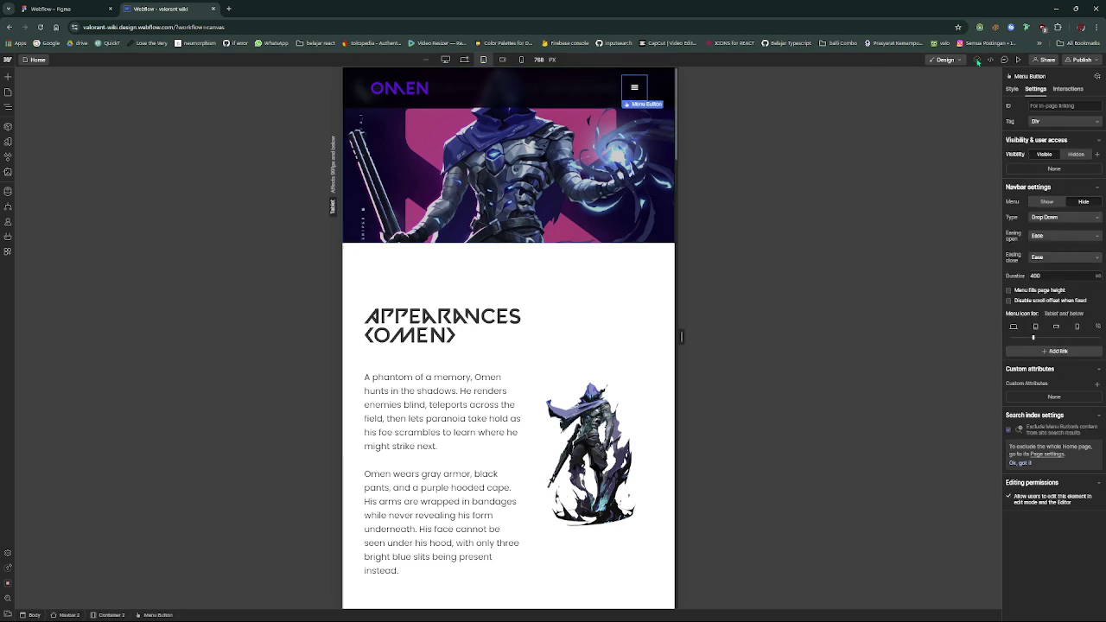
Preview the tablet page and test the Appearance, Lore and Partner links from the collapsed navigation menu
click(1017, 60)
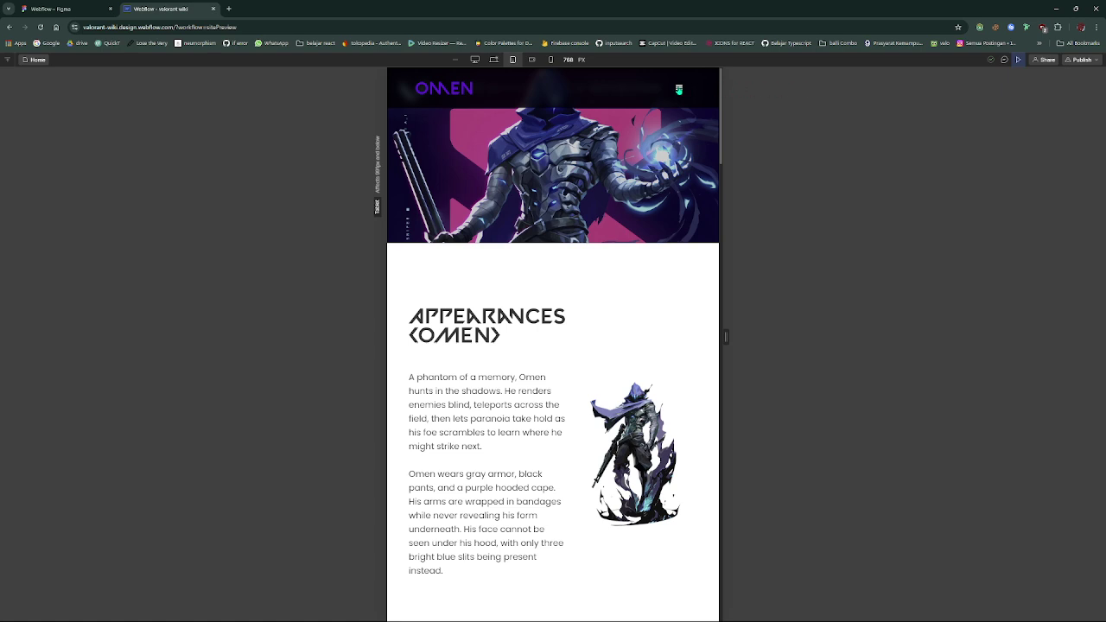
click(679, 89)
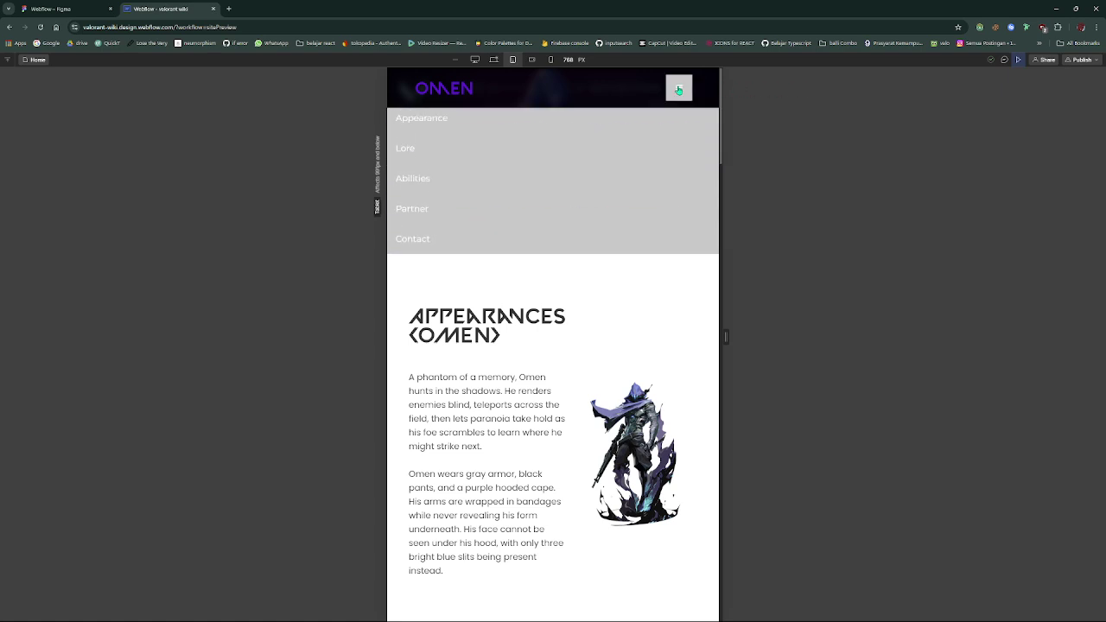
click(428, 129)
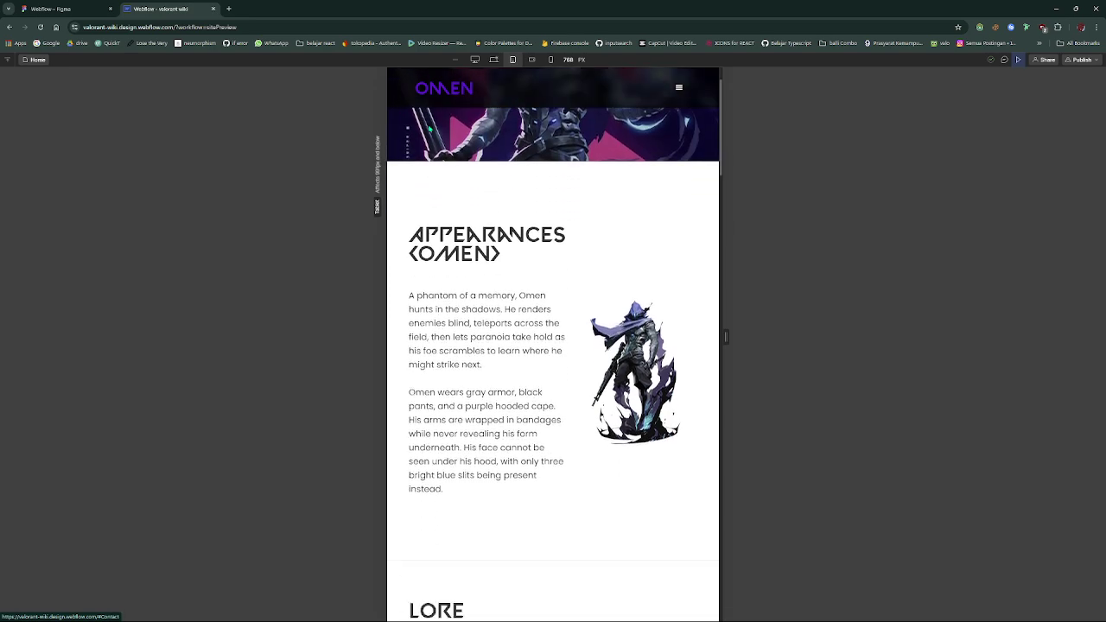
click(679, 89)
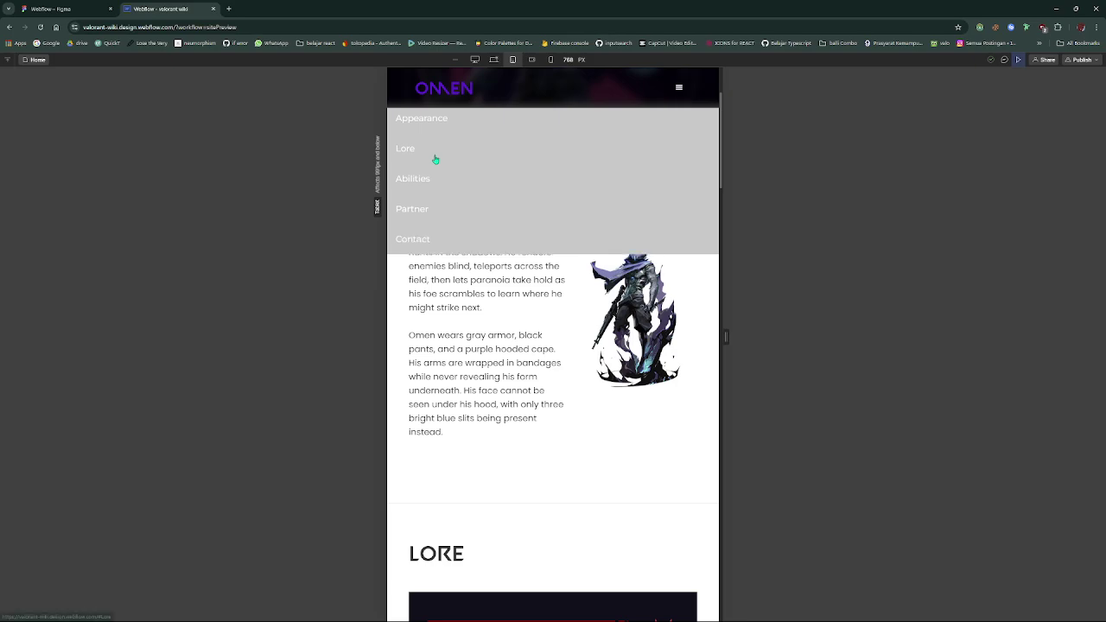
click(436, 154)
click(679, 89)
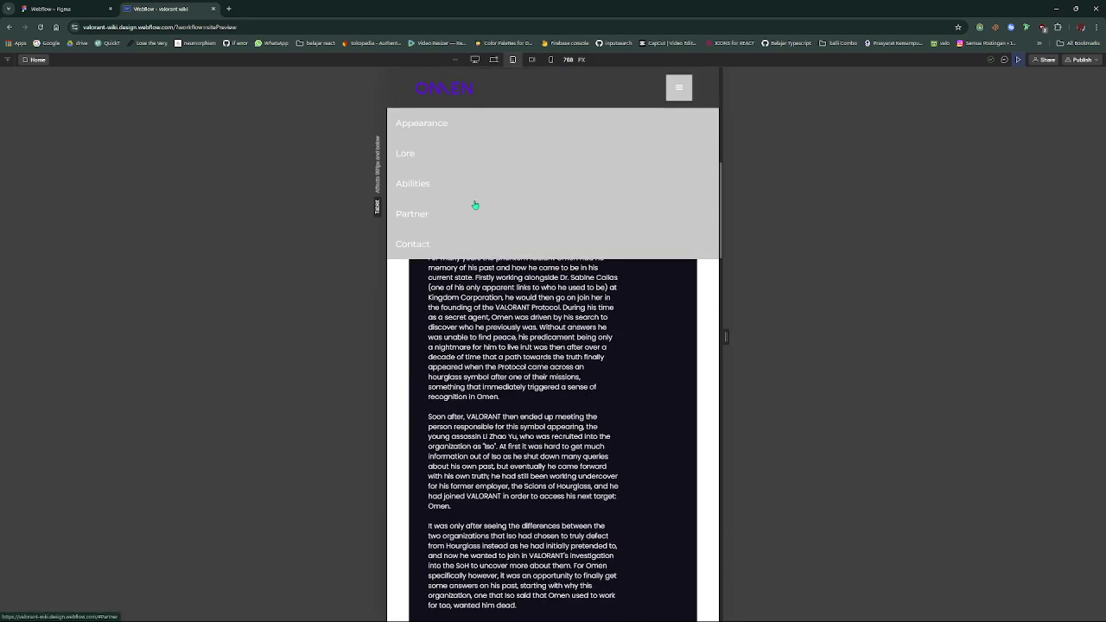
click(440, 216)
scroll(680, 97, down, 10)
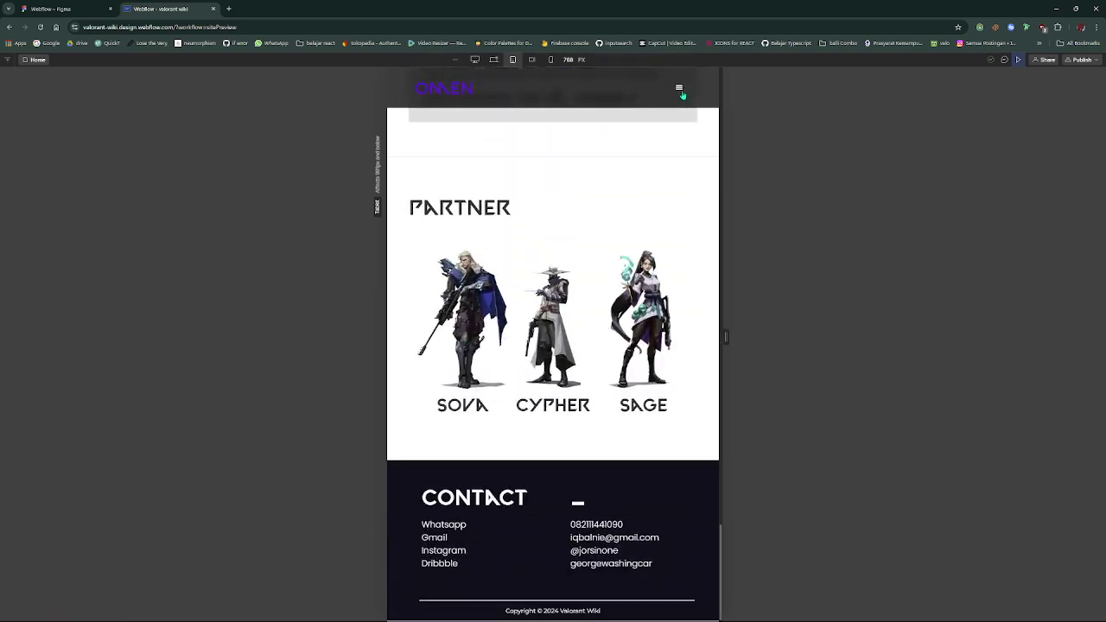
Test the Lore menu link from the end of the tablet page, view back up to the hero image, and leave the preview
click(679, 89)
click(440, 153)
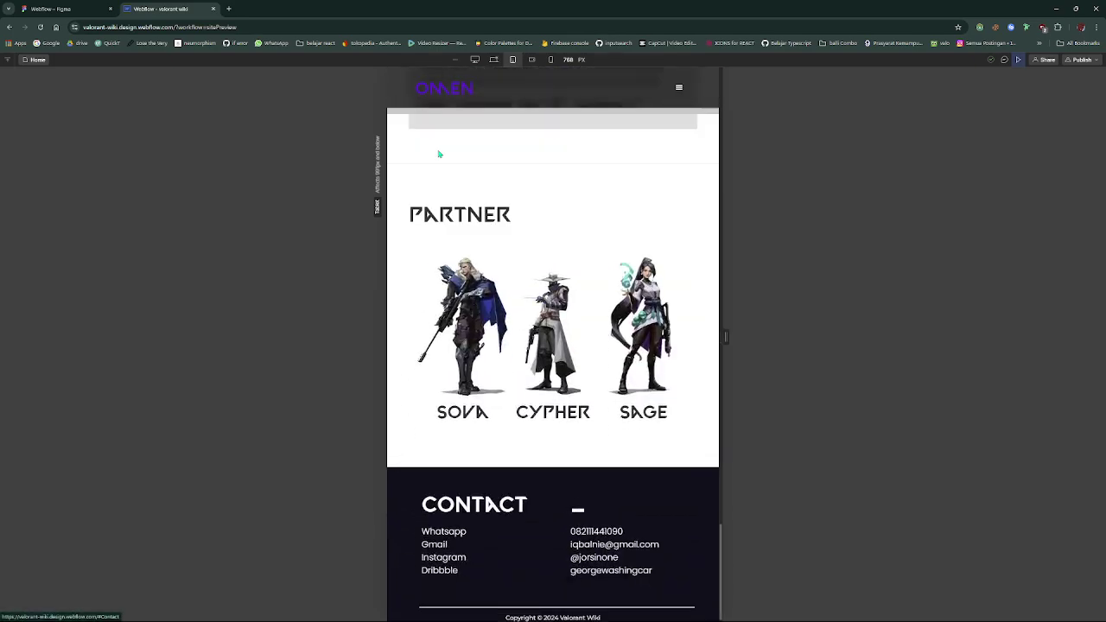
scroll(572, 167, up, 2)
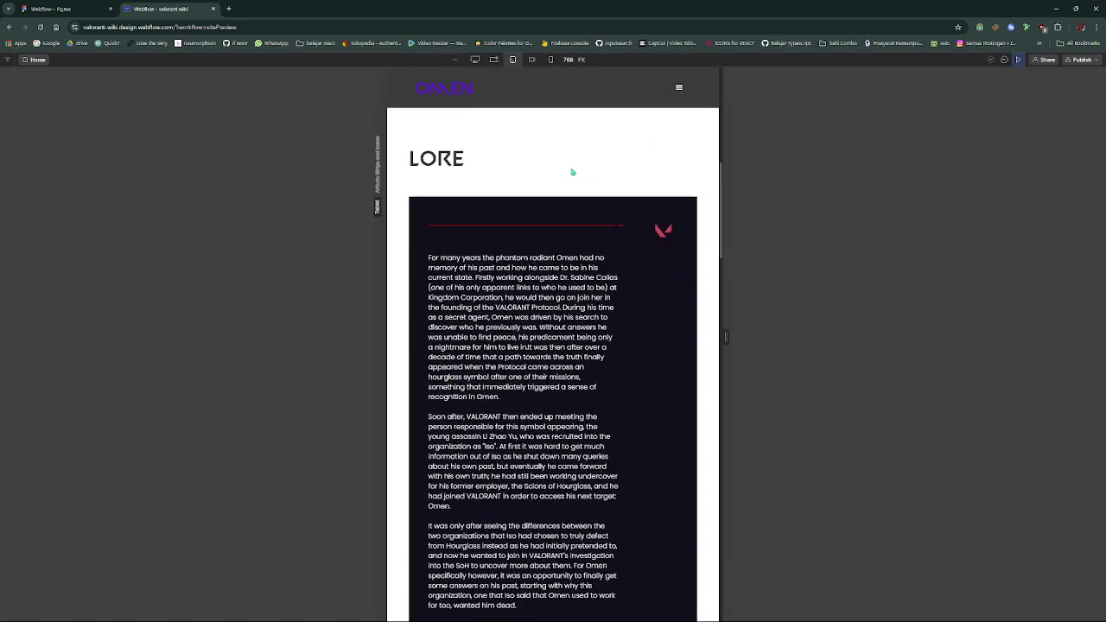
scroll(577, 173, up, 4)
scroll(577, 154, up, 1)
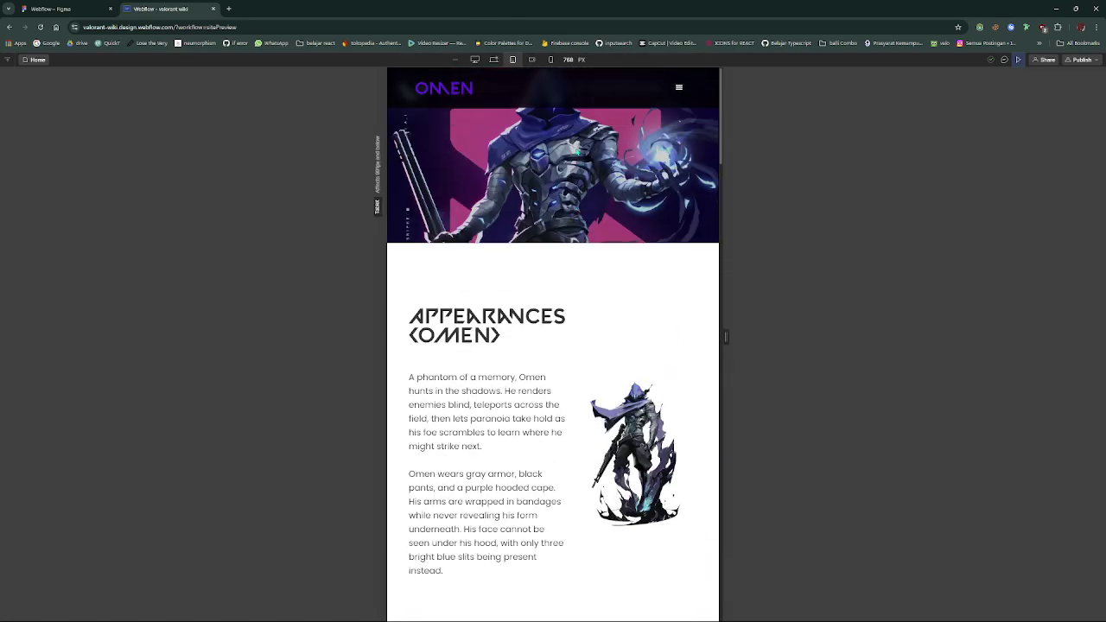
click(1019, 62)
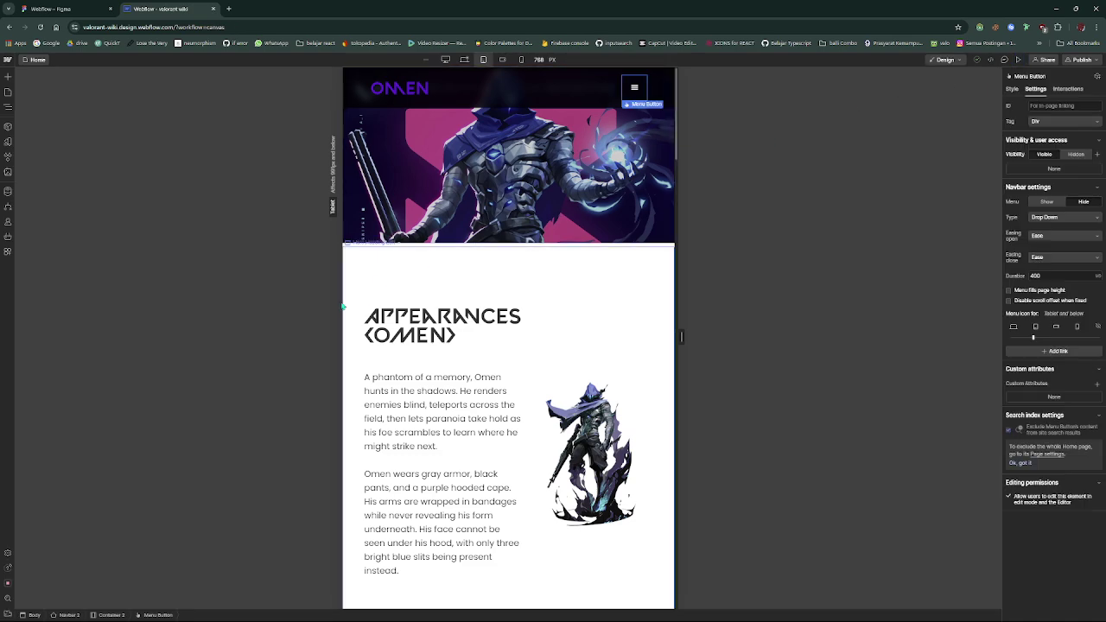
Inspect the Appearances section, its heading and its text container, and compare the container's style settings at the tablet and desktop breakpoints
click(448, 263)
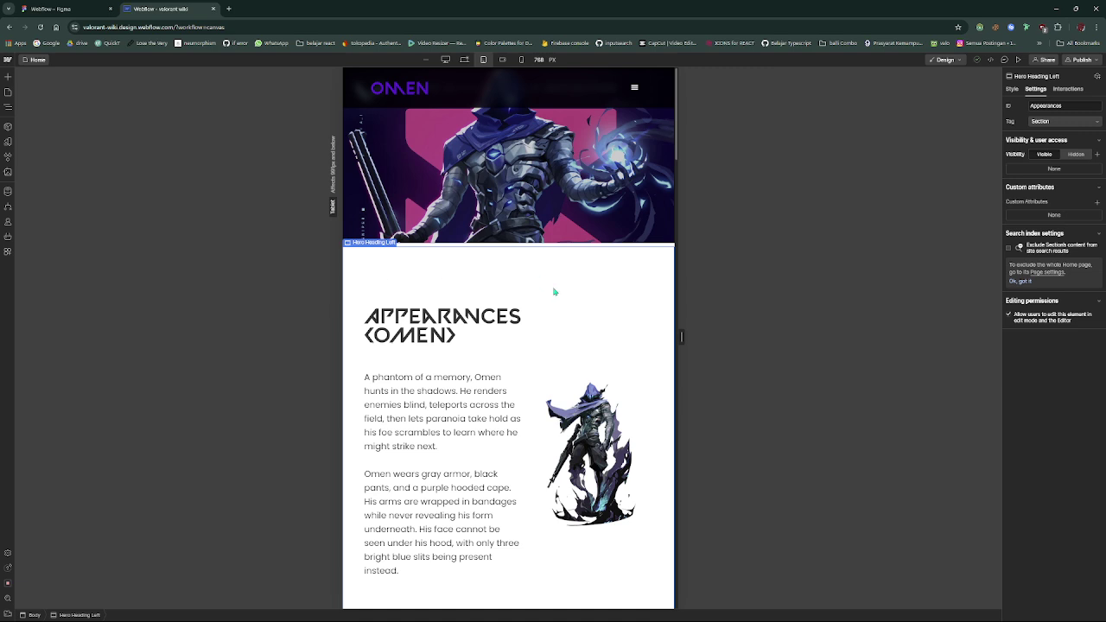
click(492, 301)
click(455, 320)
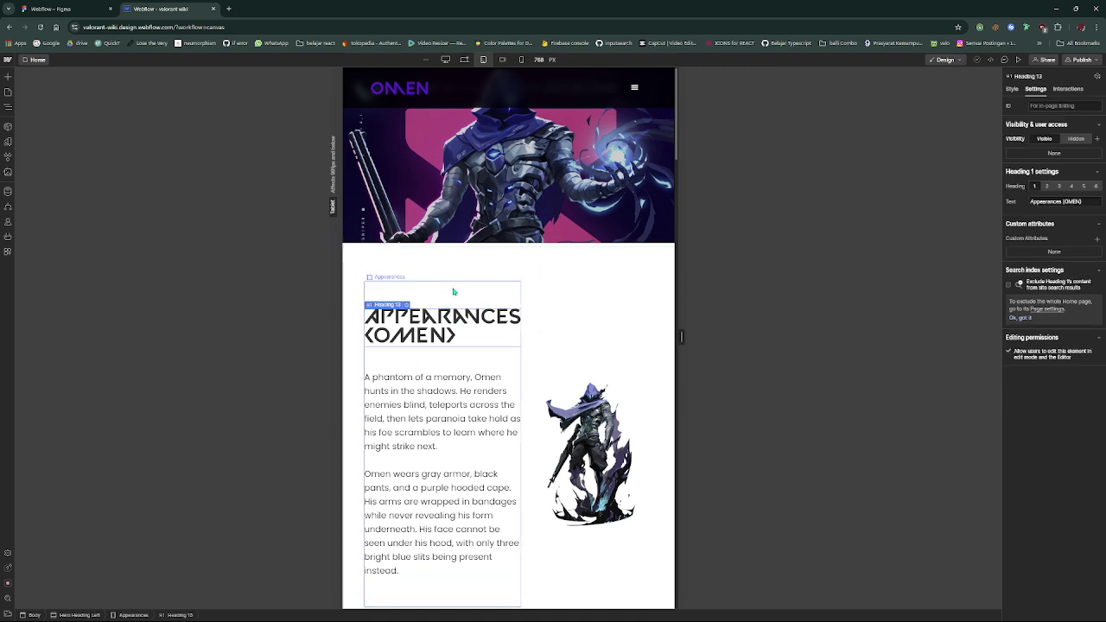
click(451, 296)
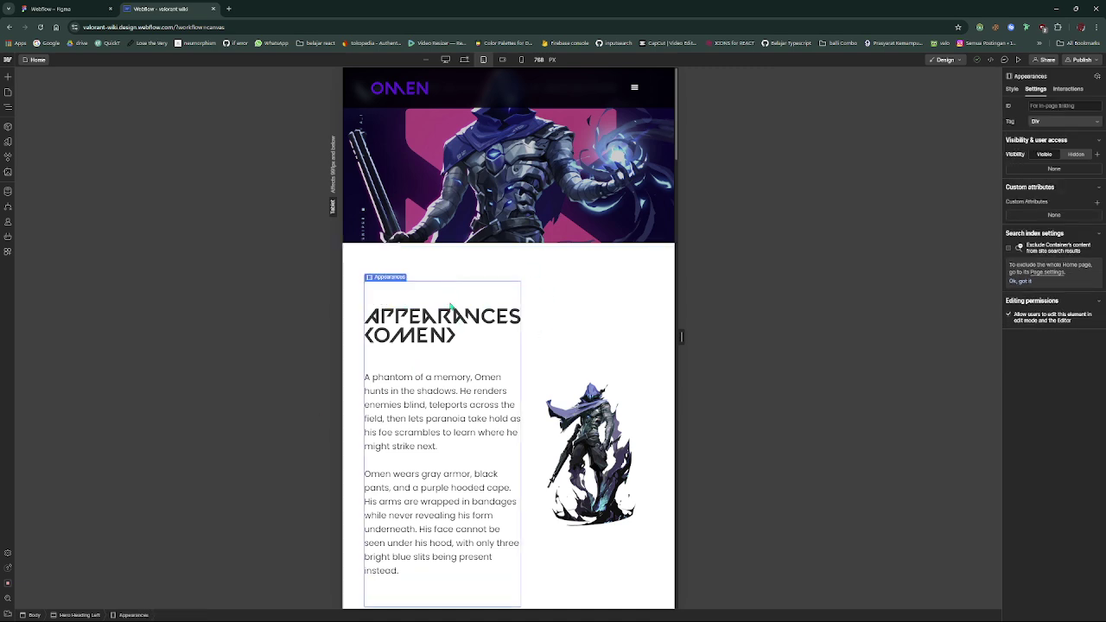
click(1012, 90)
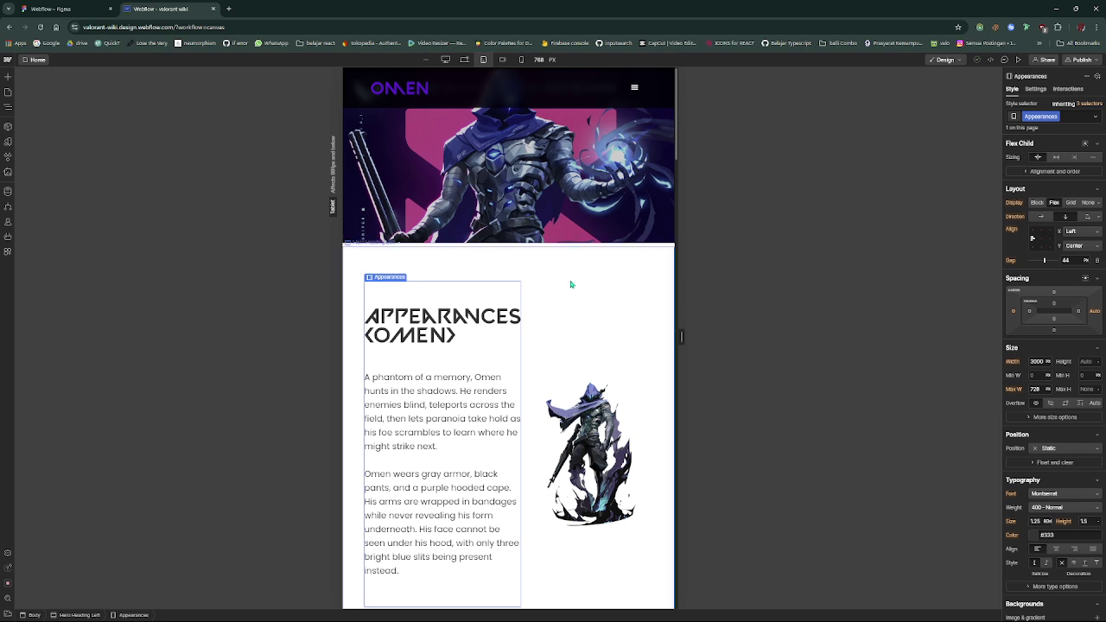
scroll(570, 284, down, 2)
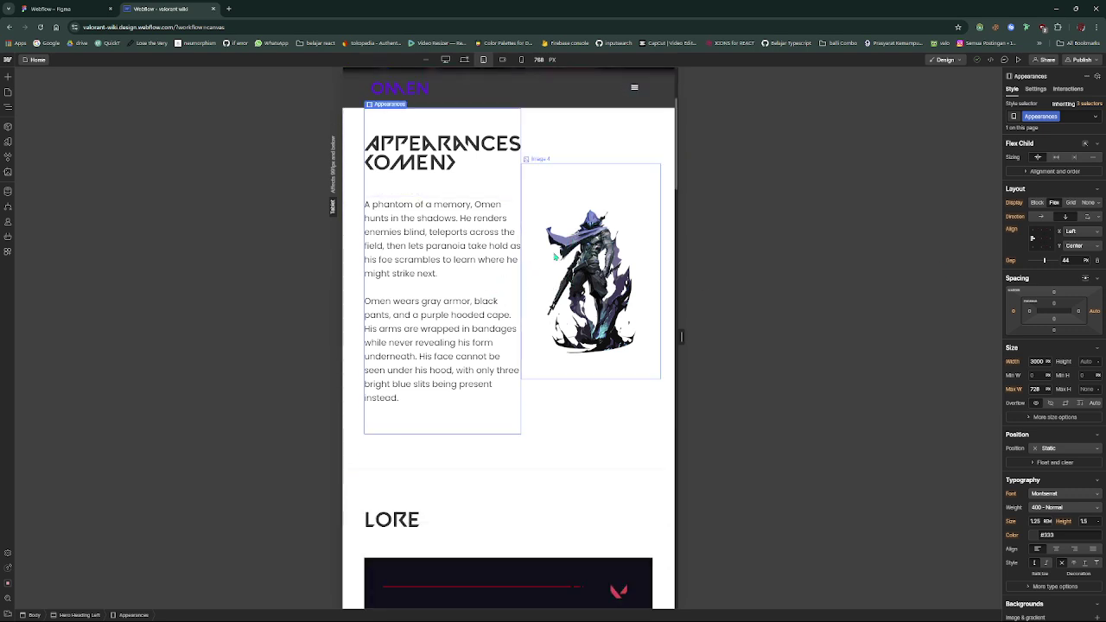
scroll(553, 252, up, 2)
click(464, 59)
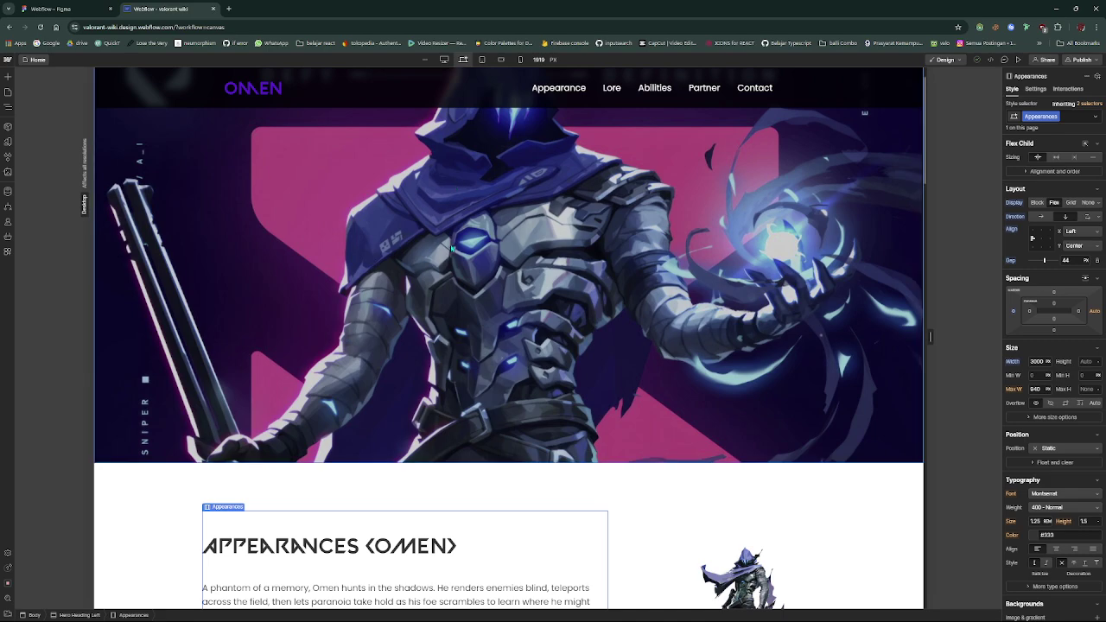
Review the Appearances section at the desktop breakpoint, switch the canvas to tablet, and inspect the section wrapper's style settings there
scroll(457, 266, down, 4)
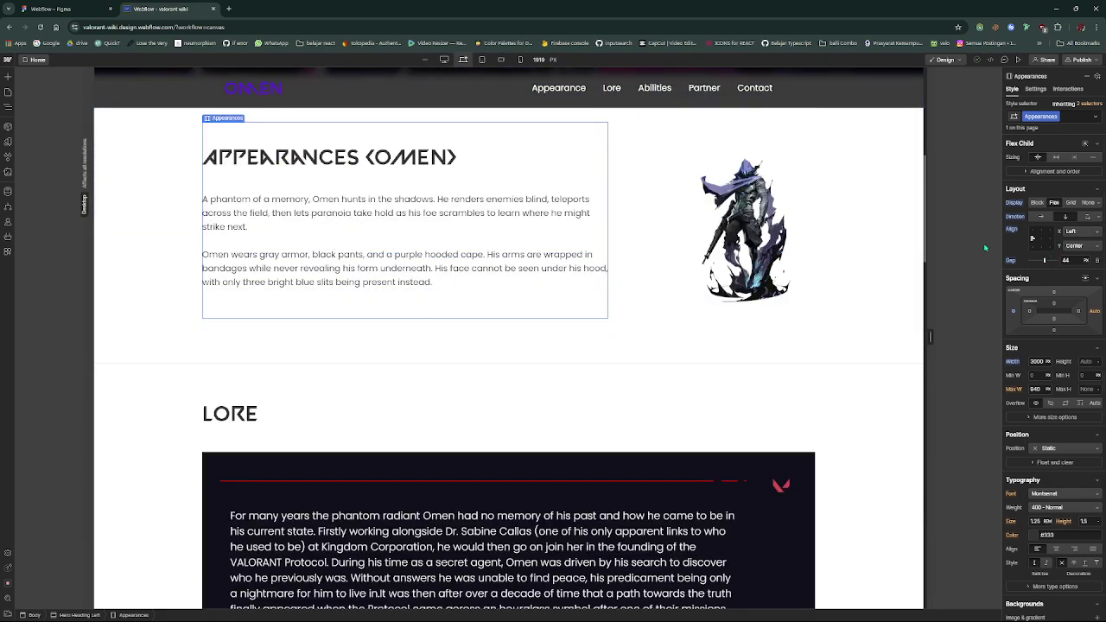
scroll(691, 172, up, 3)
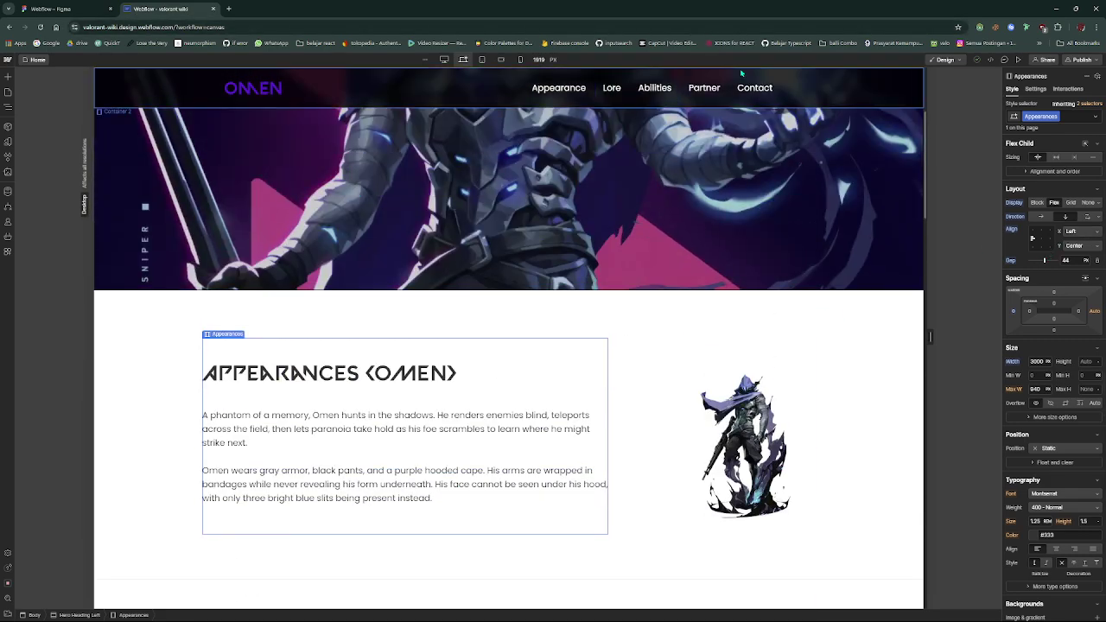
click(482, 59)
scroll(570, 299, down, 4)
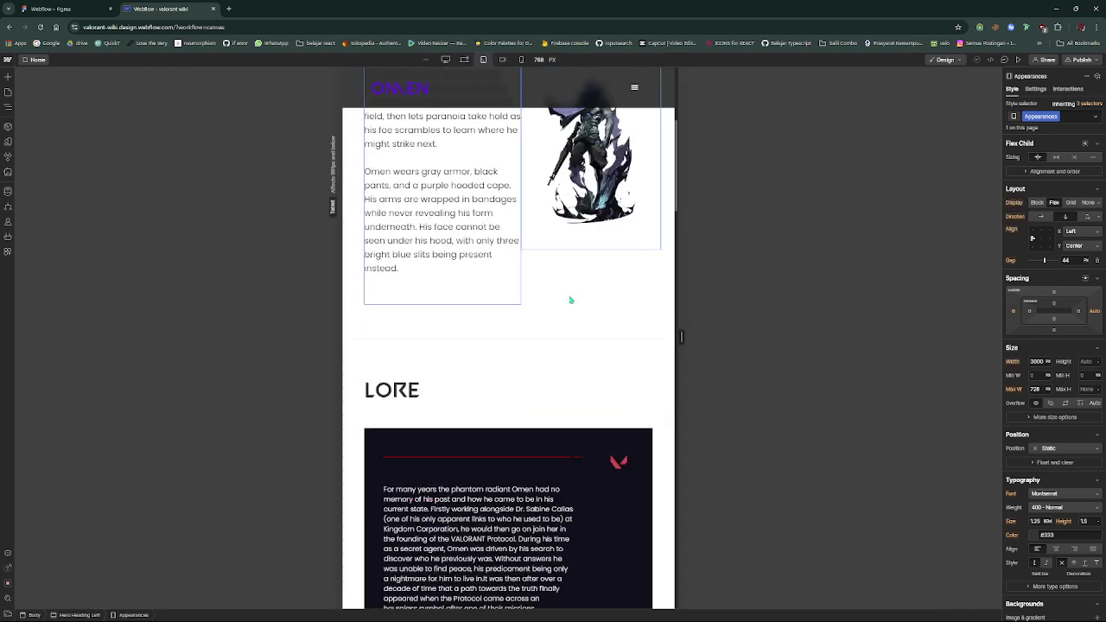
click(664, 241)
click(665, 241)
Examine the tablet layout of the Lore text panel and the first cards in the Abilities section
scroll(665, 241, down, 3)
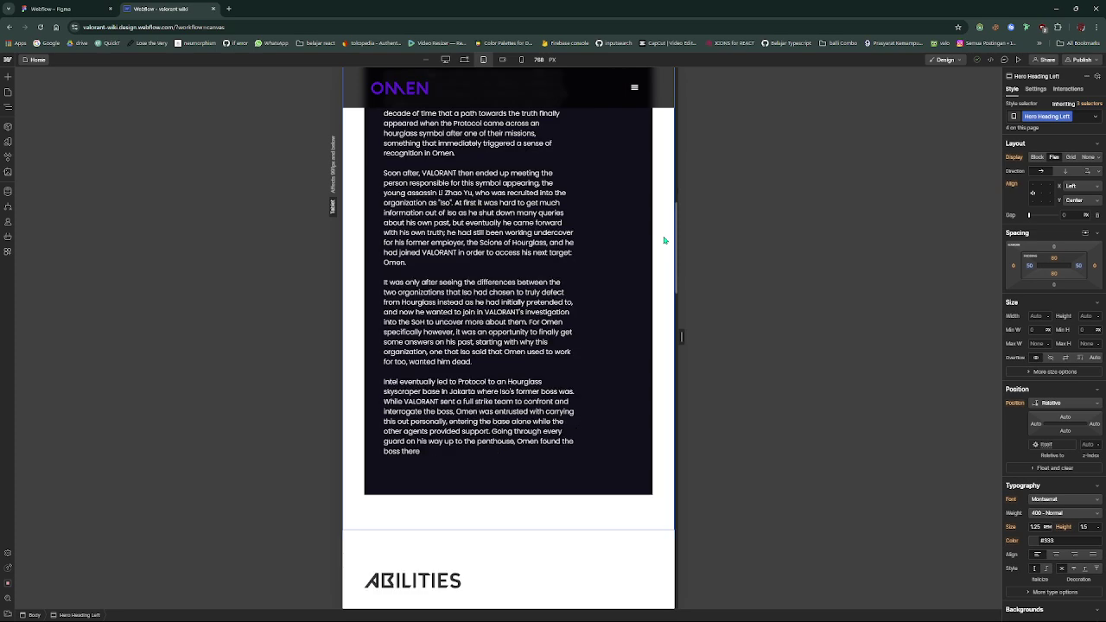
scroll(665, 241, up, 4)
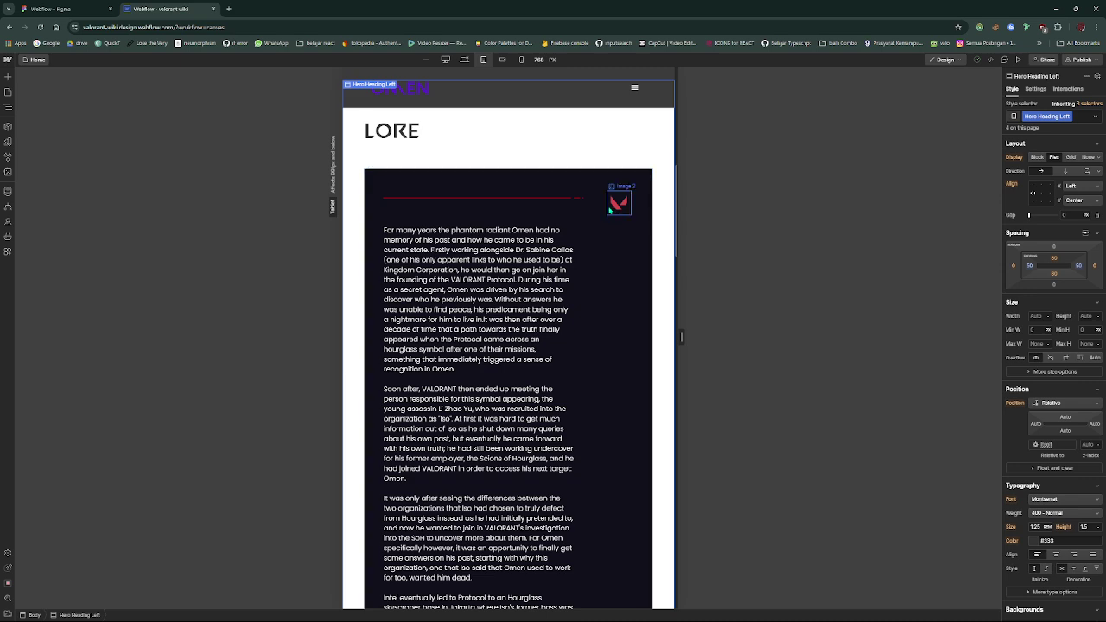
scroll(596, 256, down, 10)
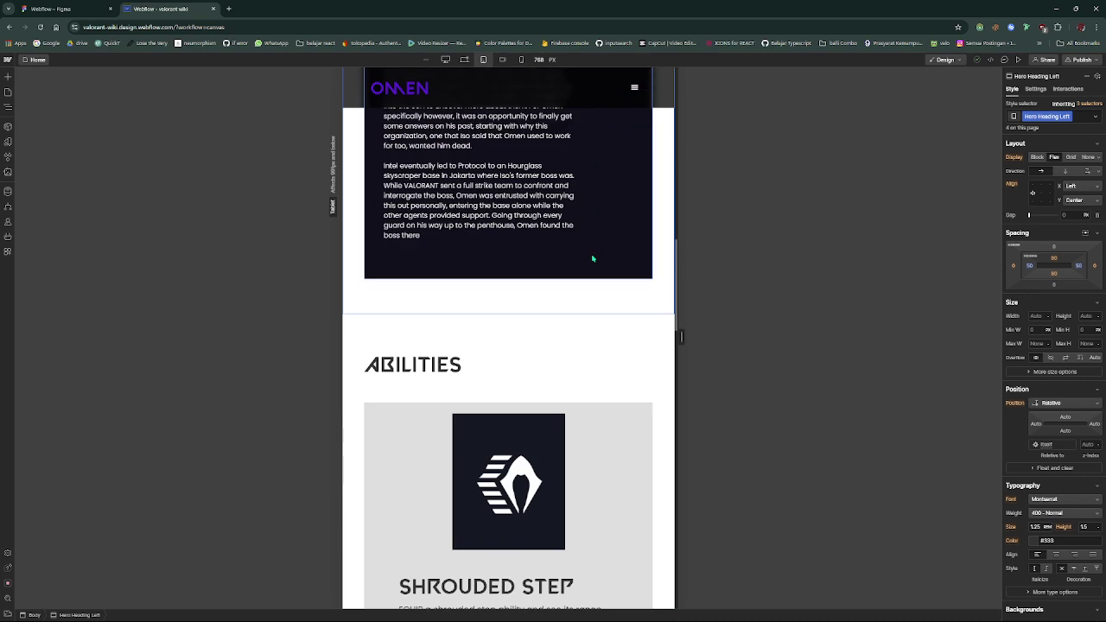
scroll(566, 268, down, 5)
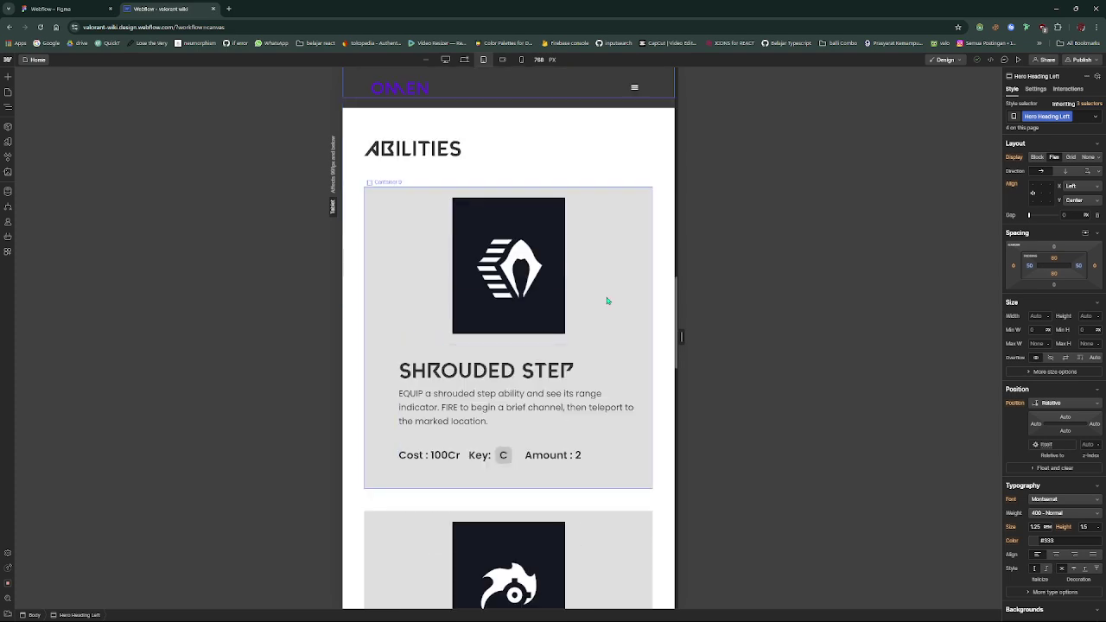
scroll(608, 301, down, 6)
scroll(607, 301, up, 6)
scroll(607, 300, down, 4)
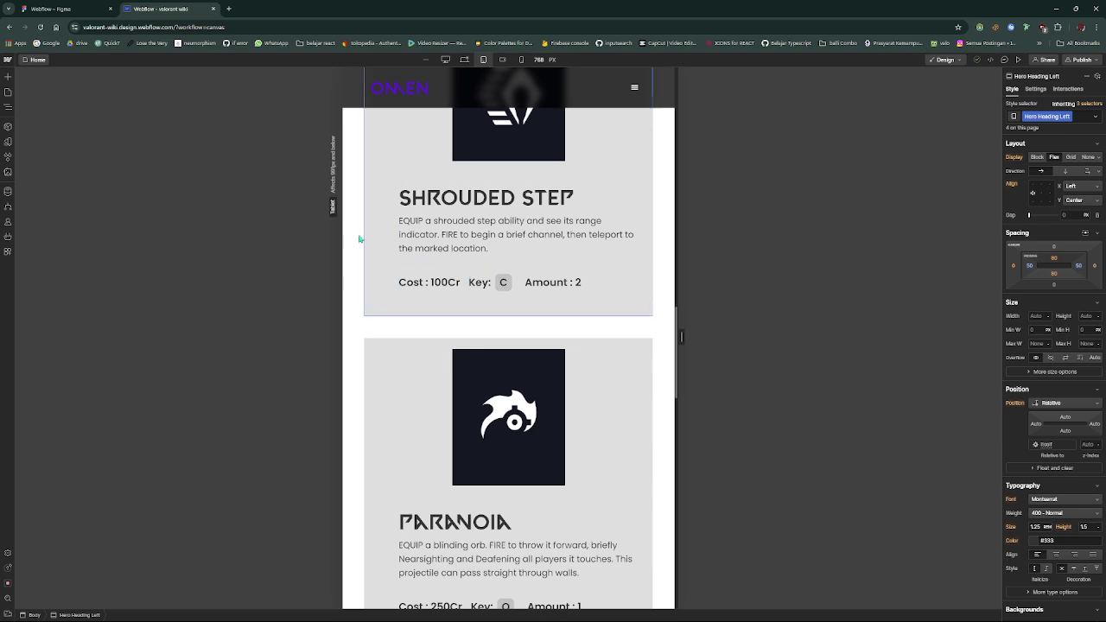
Inspect the Shrouded Step card and its text container, and compare their alignment with the other ability cards at tablet width
click(480, 183)
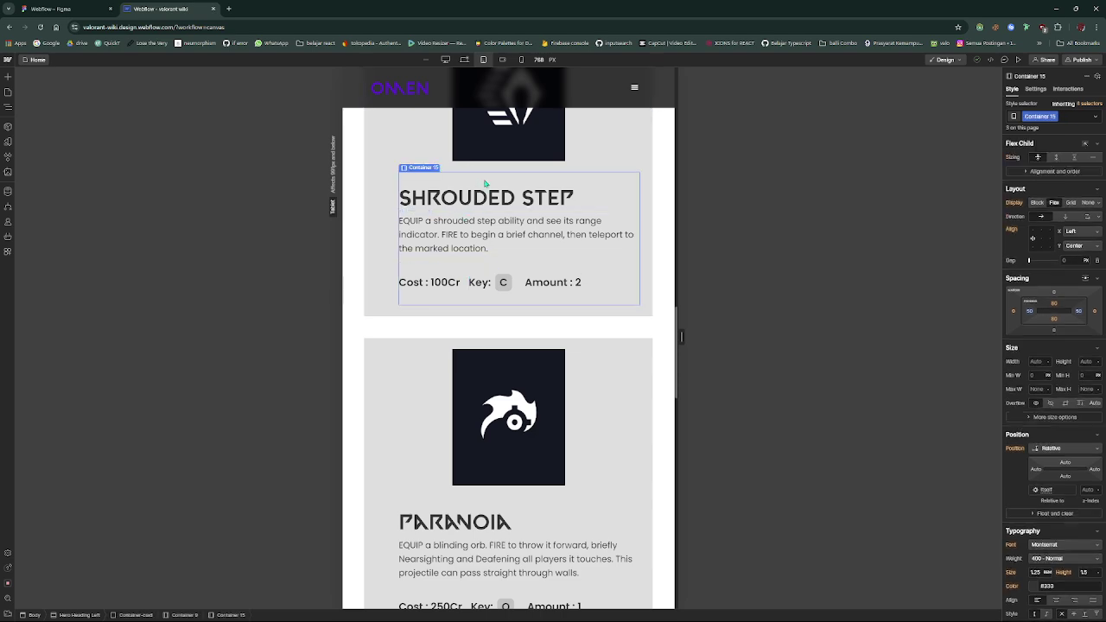
scroll(636, 277, up, 2)
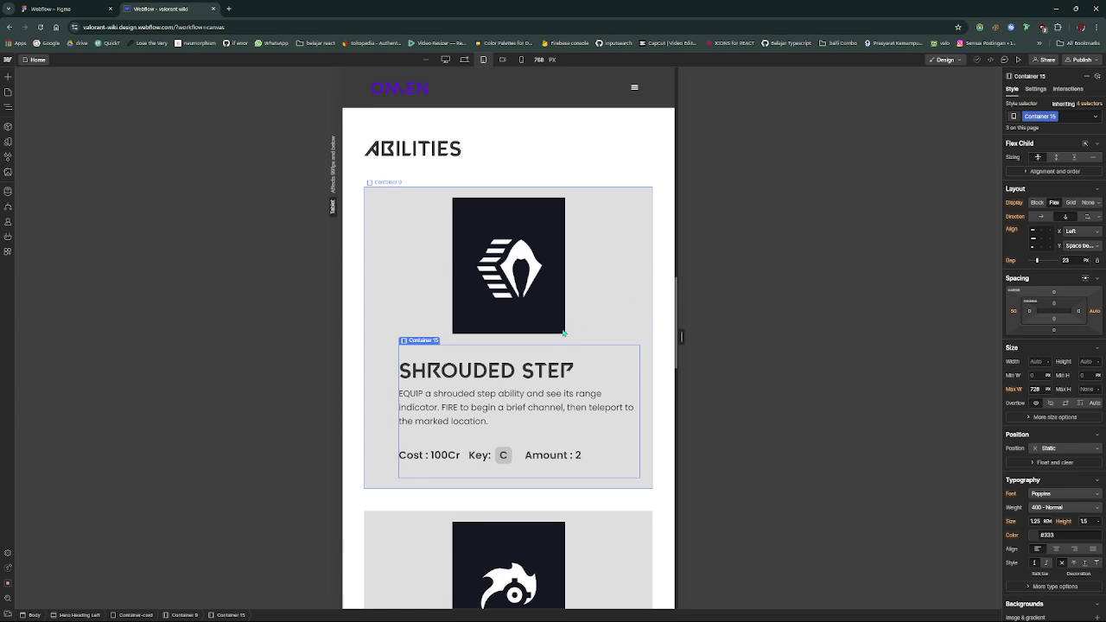
click(575, 304)
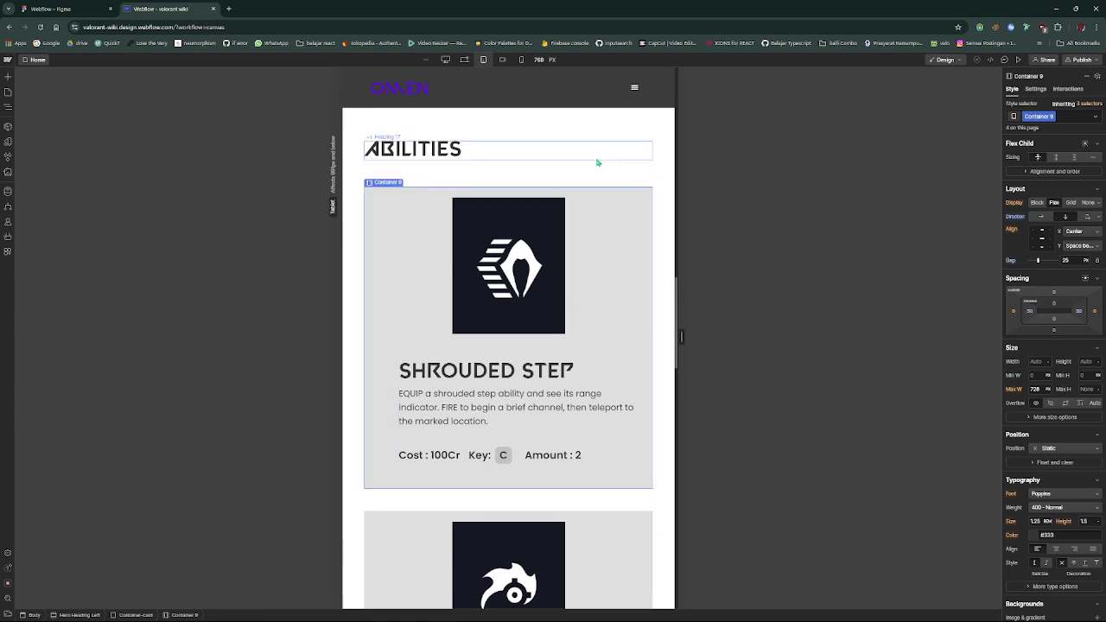
scroll(581, 332, down, 5)
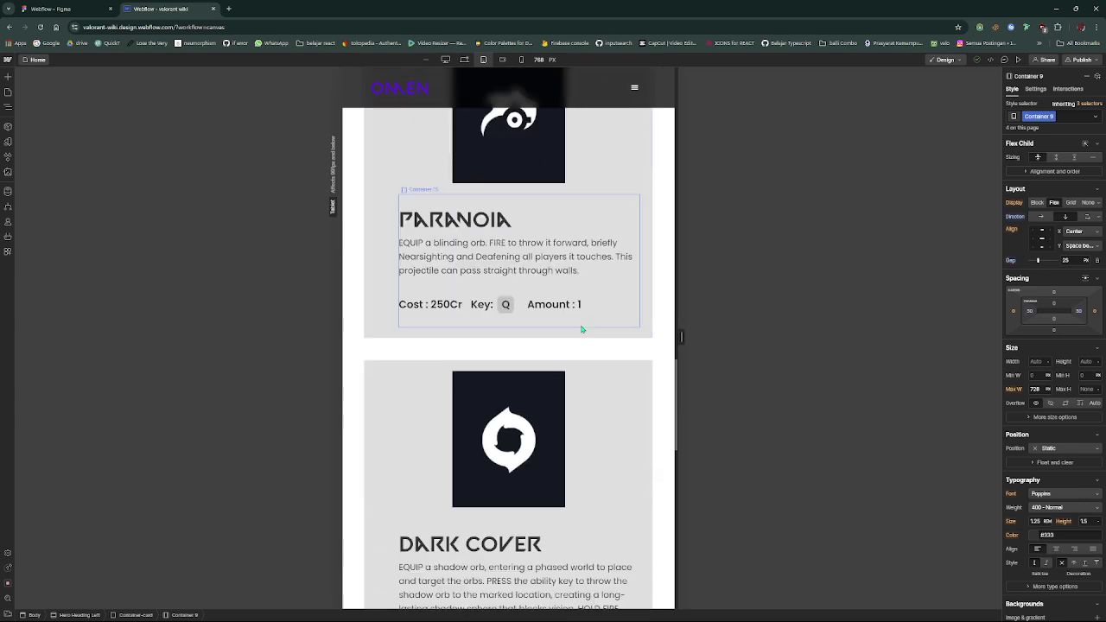
scroll(582, 330, down, 5)
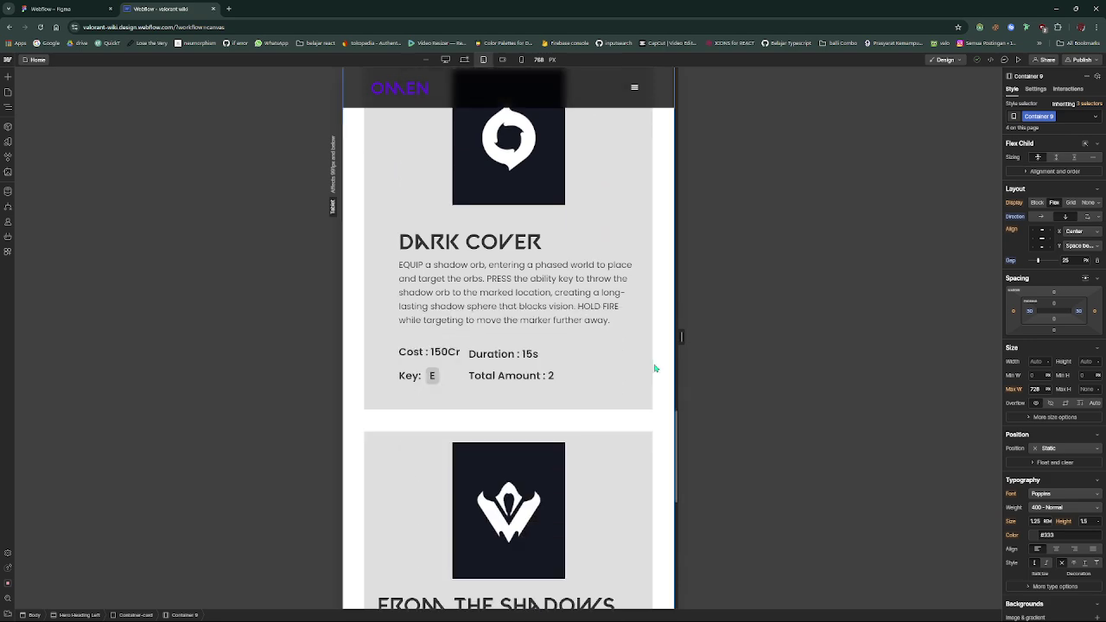
scroll(655, 368, down, 1)
scroll(655, 366, down, 1)
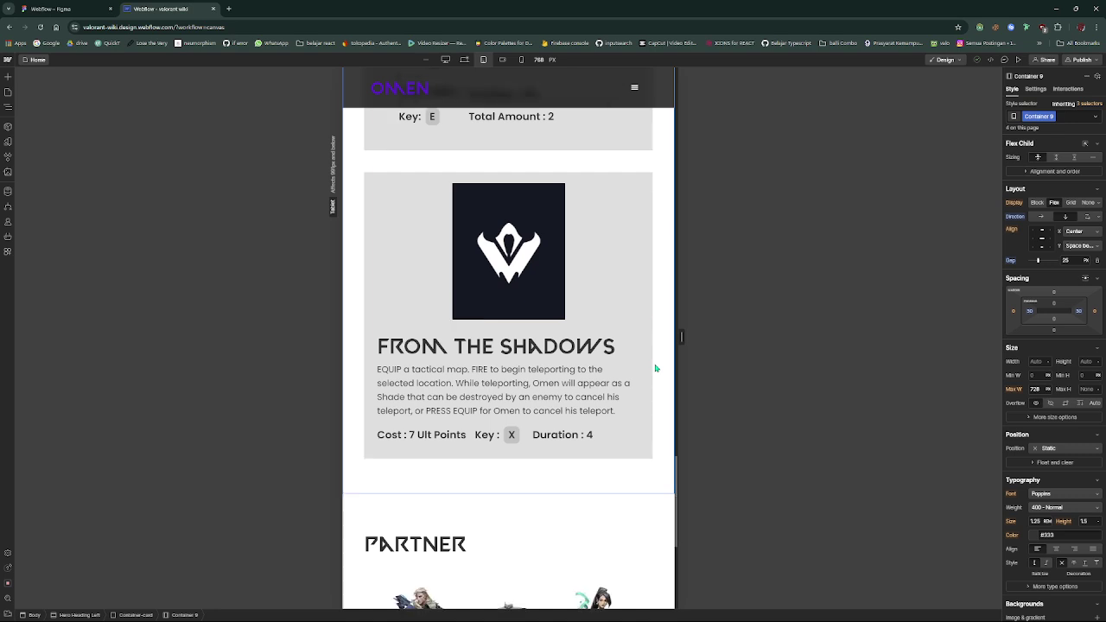
scroll(654, 366, up, 5)
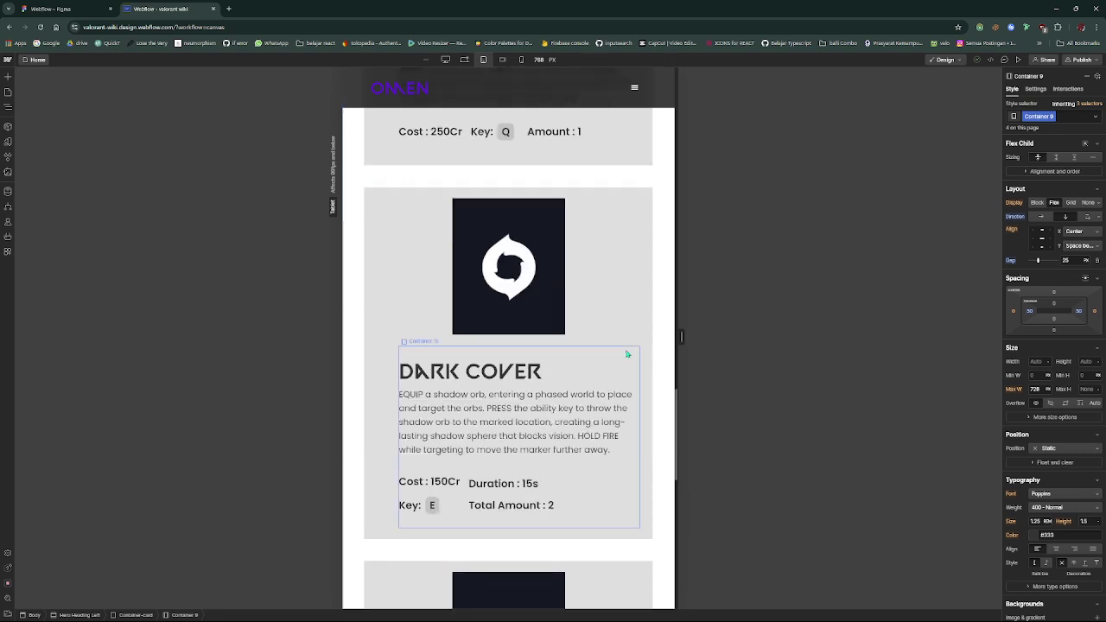
Set the left margin of the Dark Cover card's text container to 0 at the tablet breakpoint
click(628, 355)
click(1015, 313)
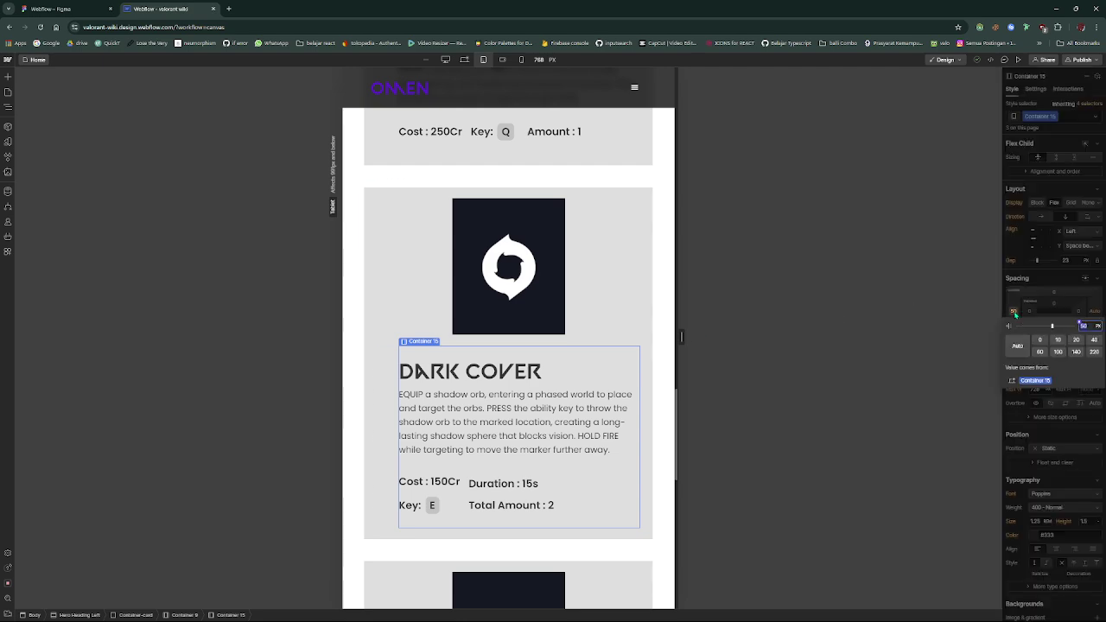
text(0)
key(Return)
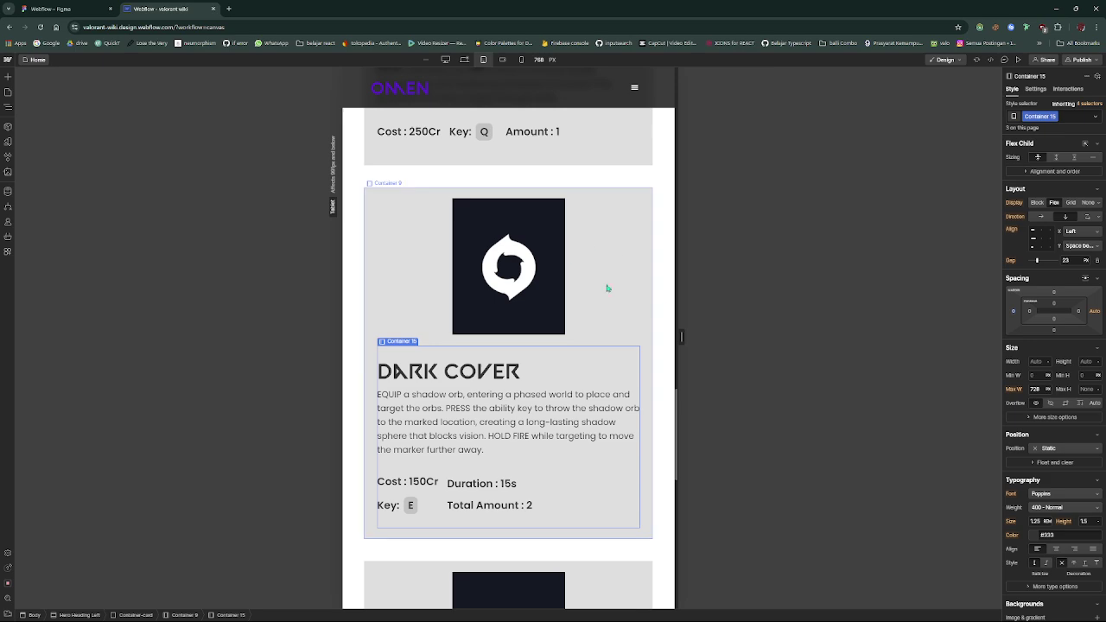
click(661, 321)
Check the text alignment of the tablet ability cards and the layout of the Partner section
scroll(659, 321, down, 3)
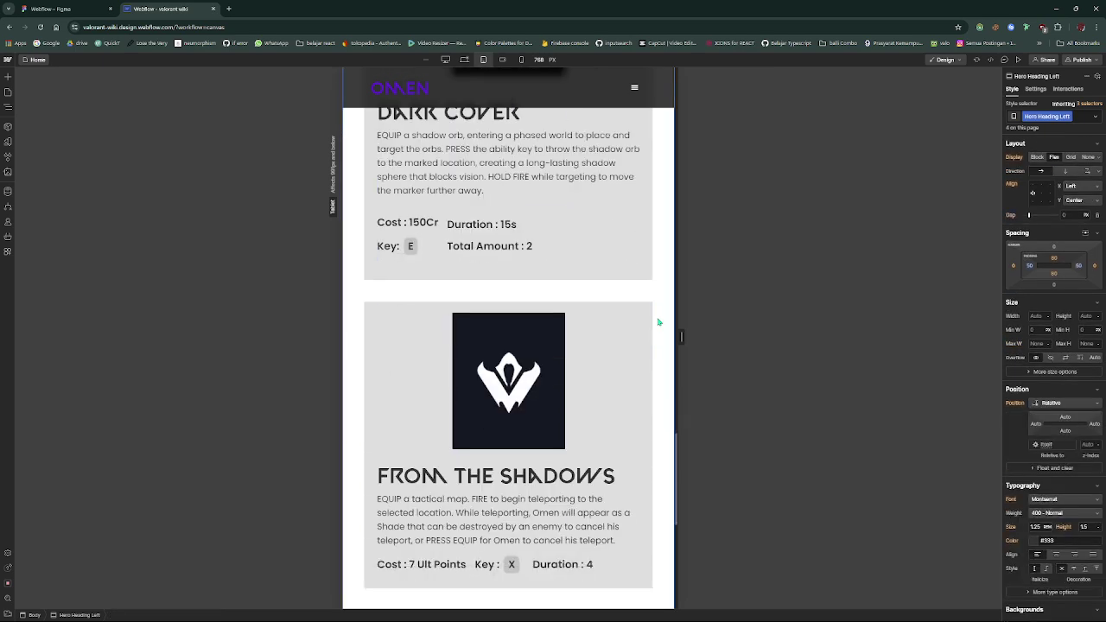
scroll(659, 321, down, 4)
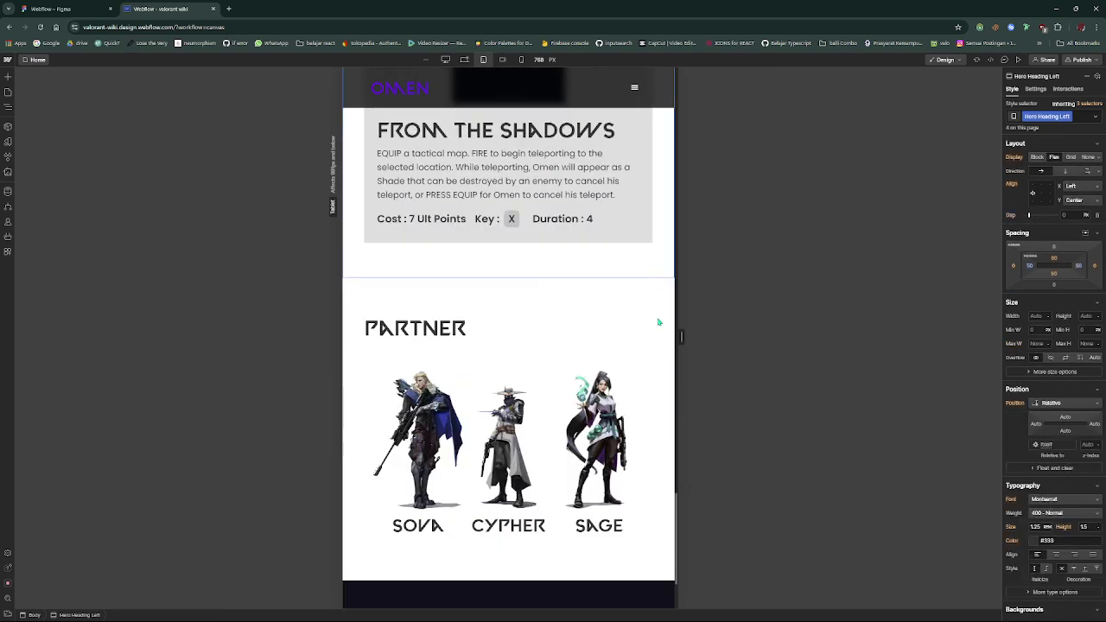
scroll(658, 321, up, 3)
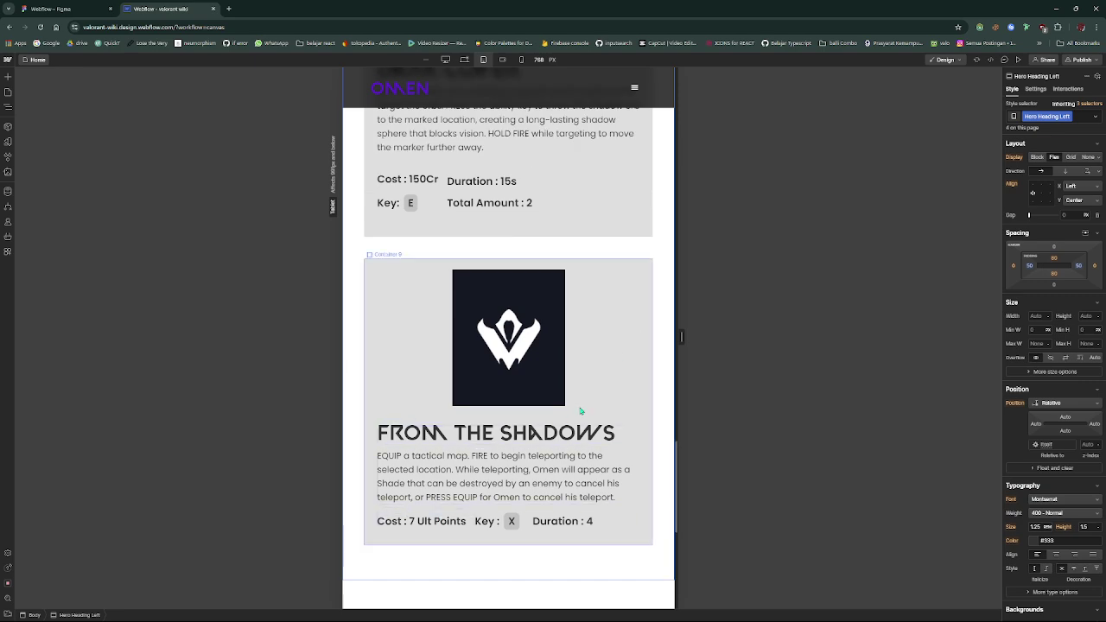
scroll(601, 380, up, 5)
scroll(600, 389, down, 3)
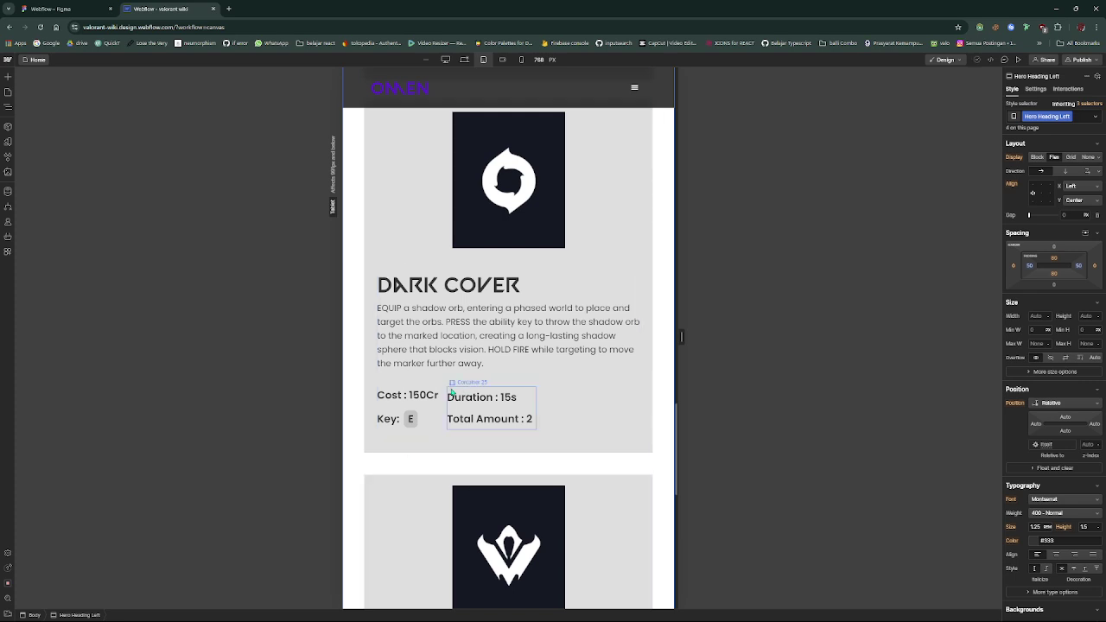
Inspect the nested containers holding the Dark Cover card's cost, key, duration and amount, and compare them with the Paranoia card's row
click(461, 391)
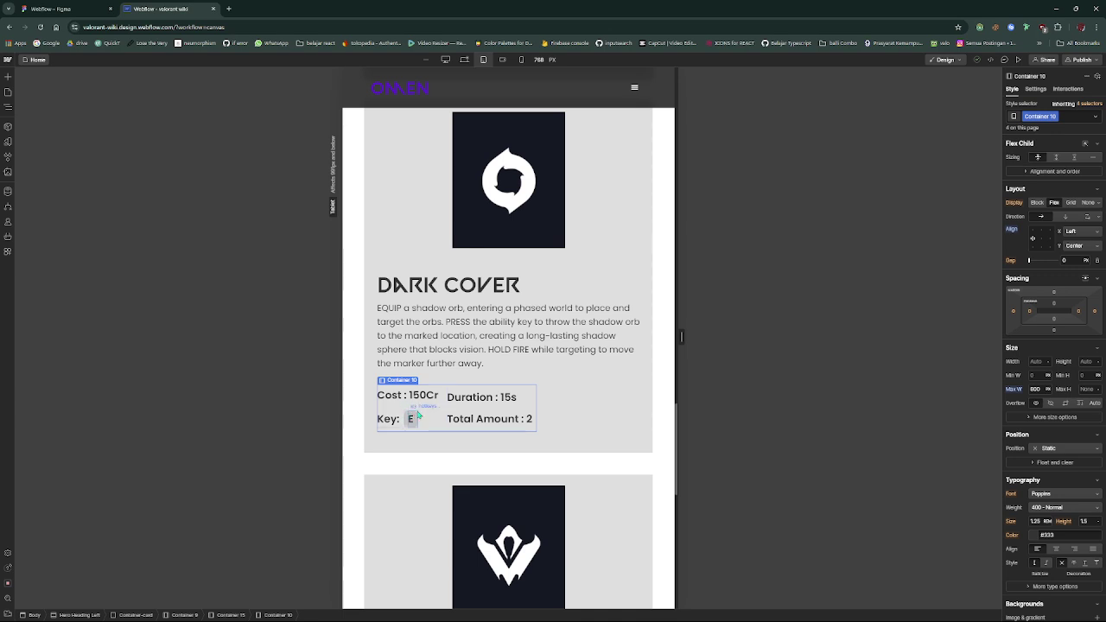
click(422, 414)
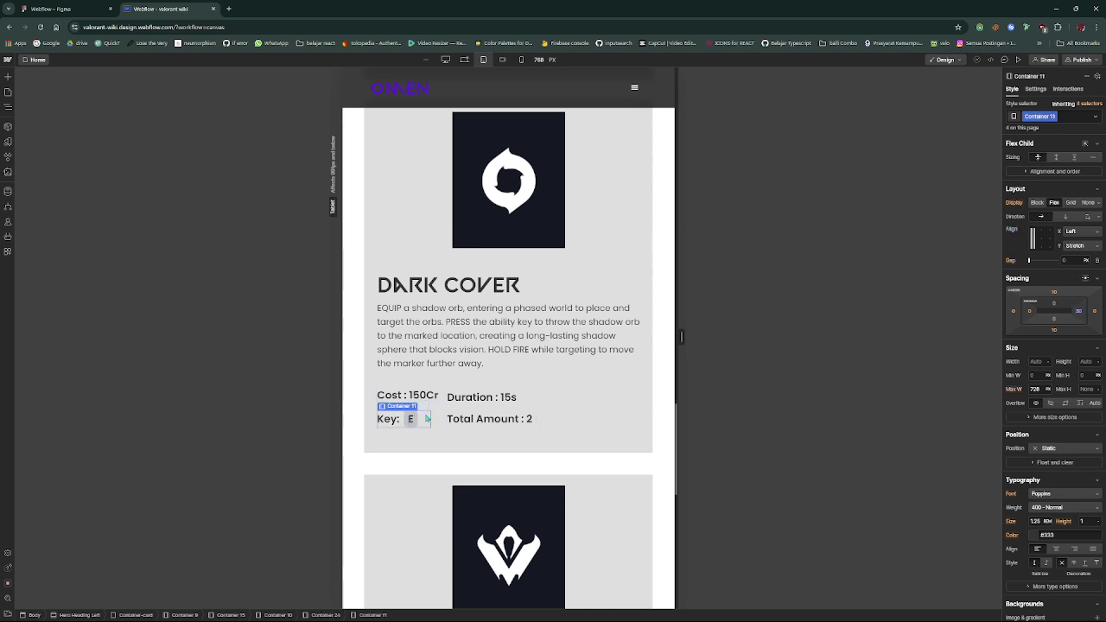
click(430, 407)
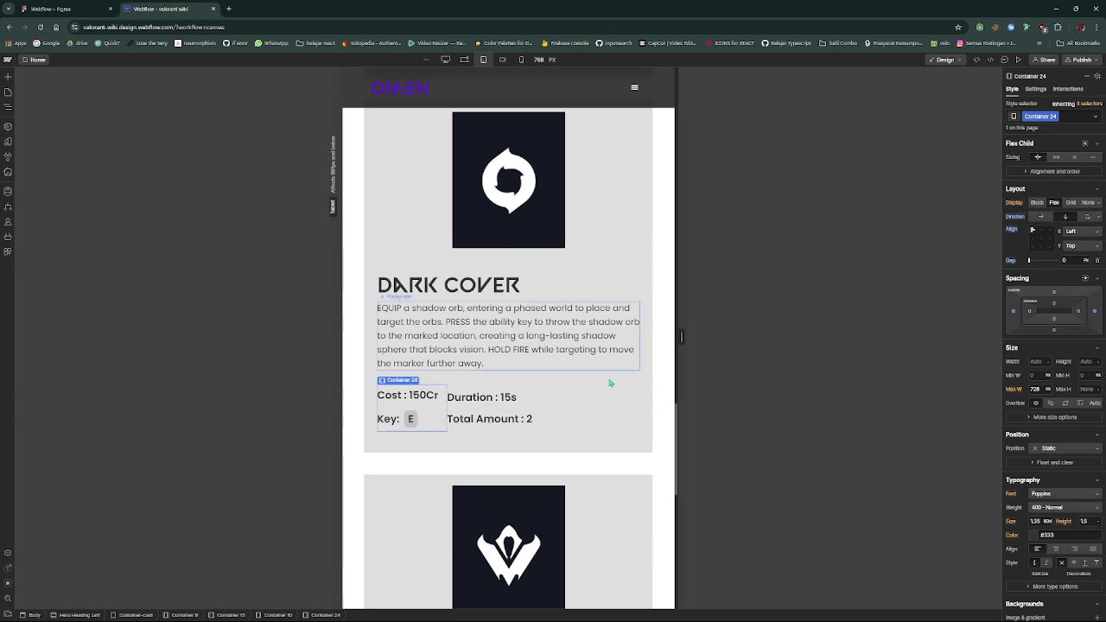
click(610, 383)
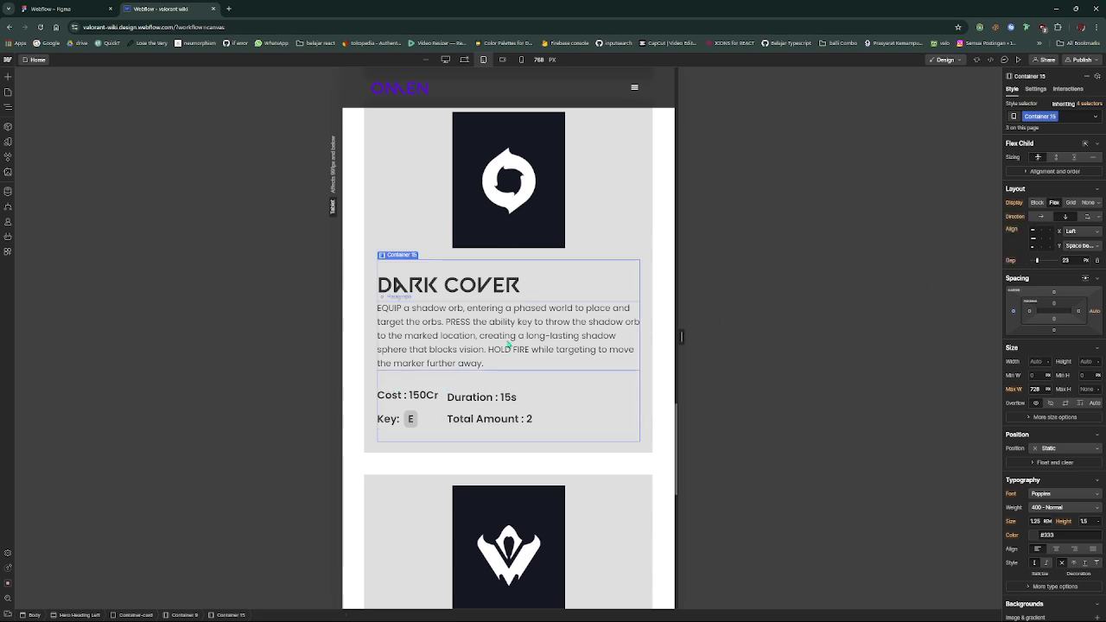
click(438, 416)
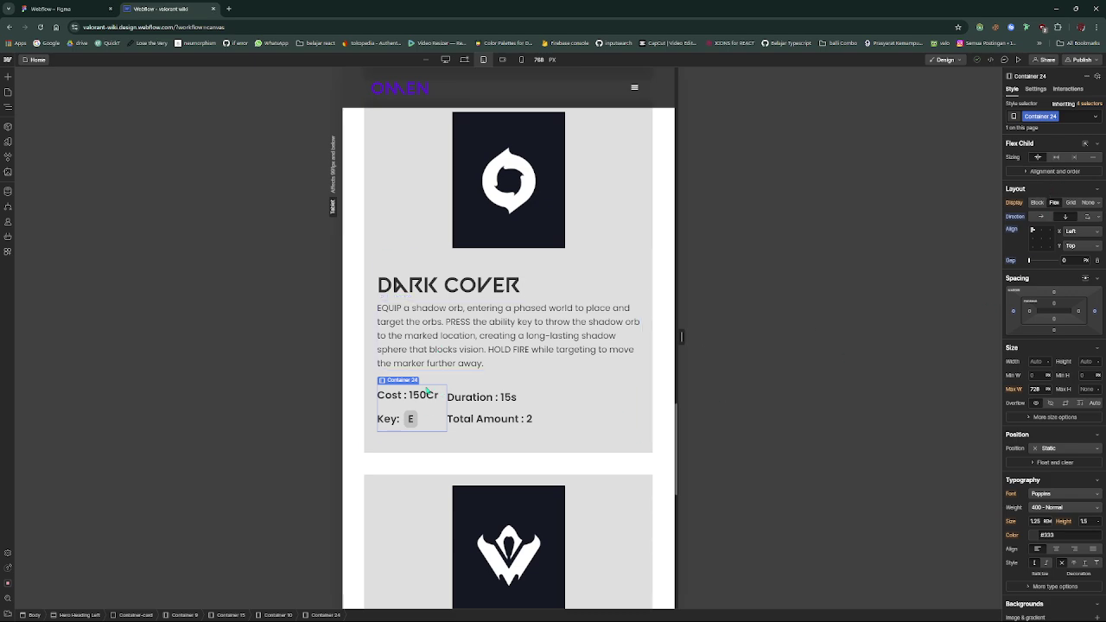
scroll(435, 423, up, 5)
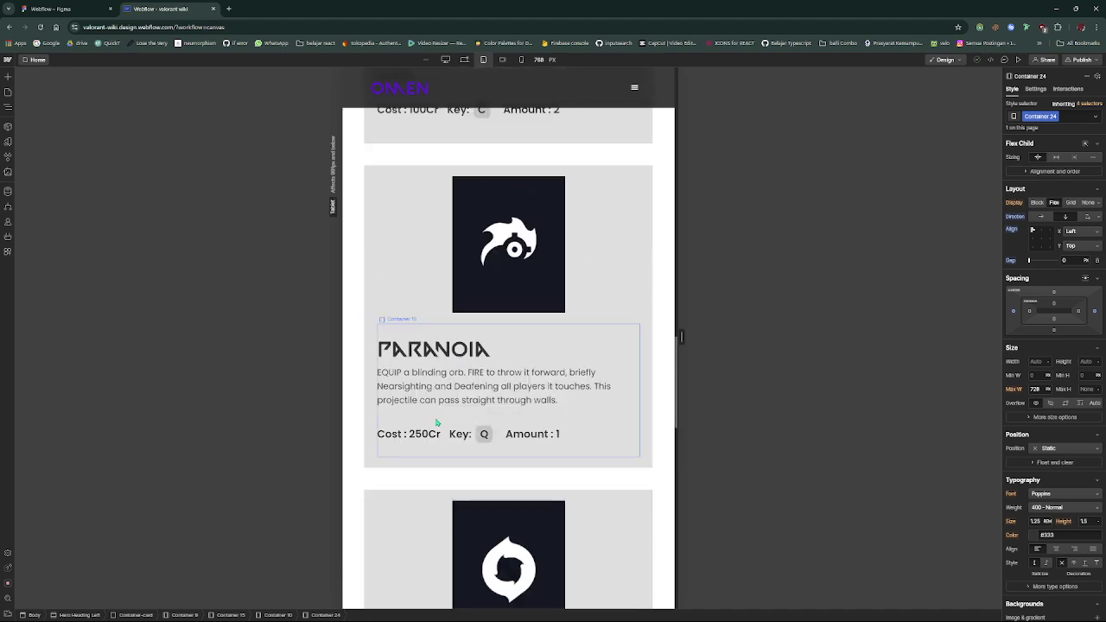
scroll(436, 421, up, 5)
scroll(435, 420, down, 9)
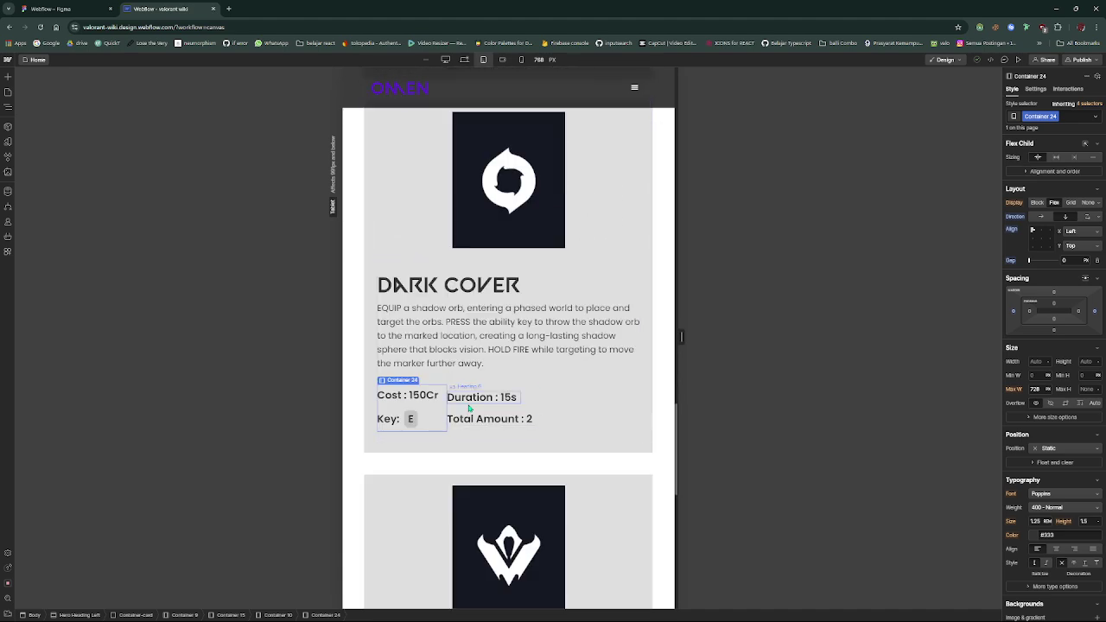
click(456, 411)
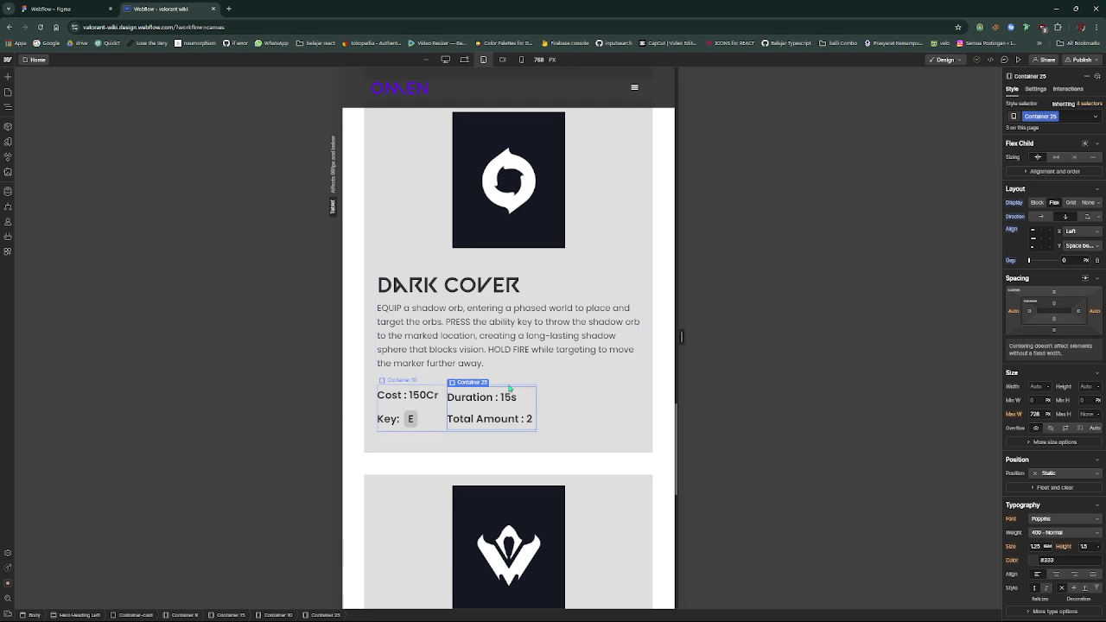
click(509, 389)
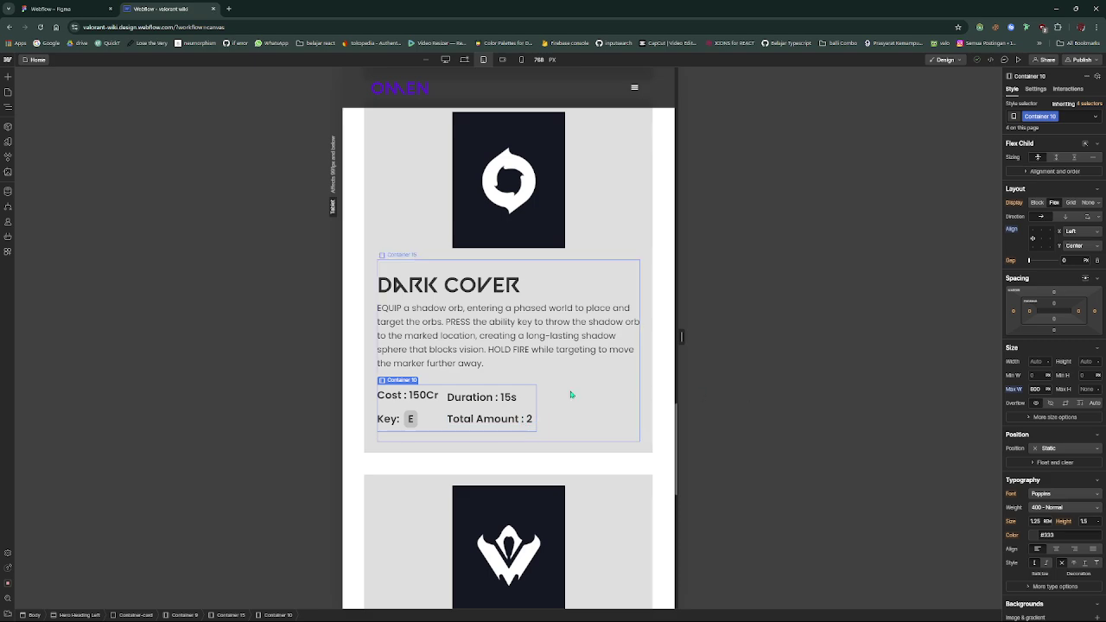
Switch the canvas to the mobile portrait breakpoint and examine the Appearances text, character image and start of the Lore section
scroll(591, 406, up, 8)
scroll(570, 395, up, 15)
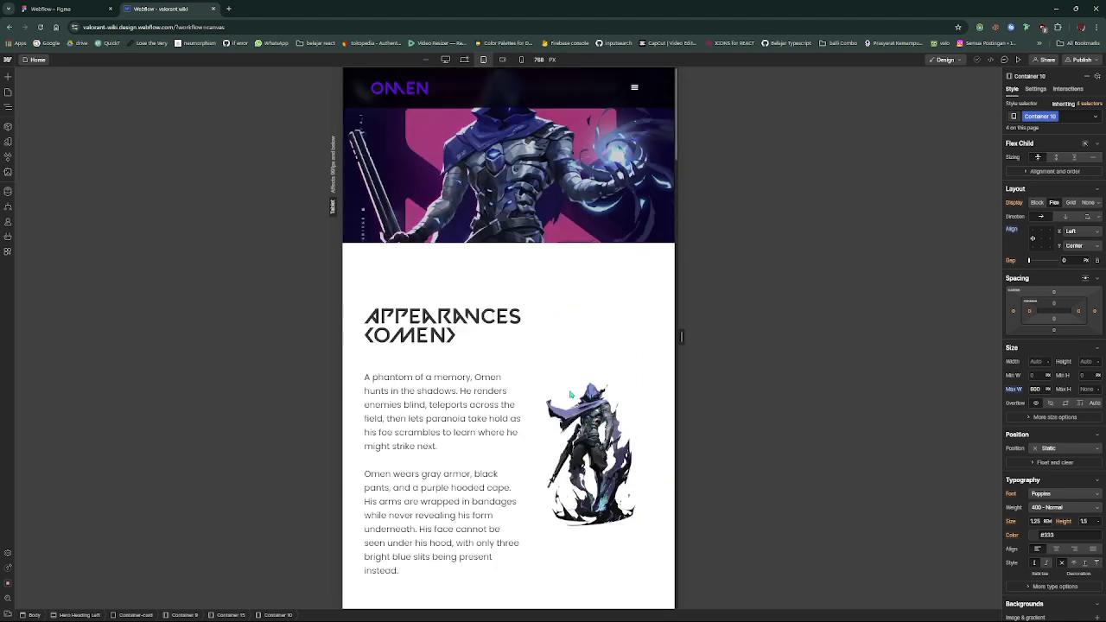
click(521, 60)
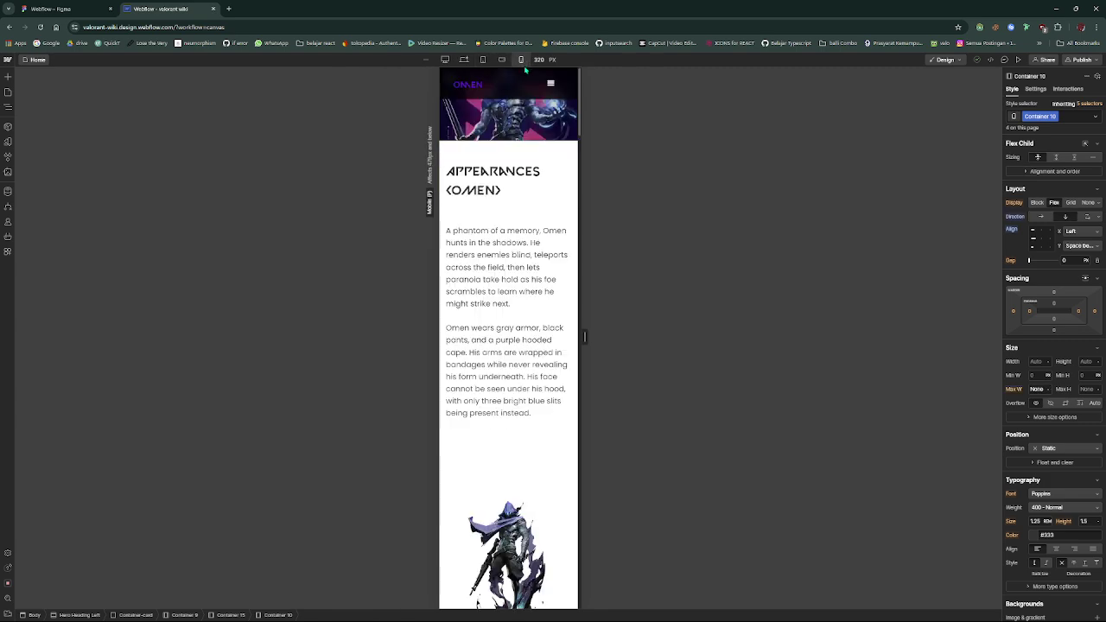
scroll(549, 329, down, 3)
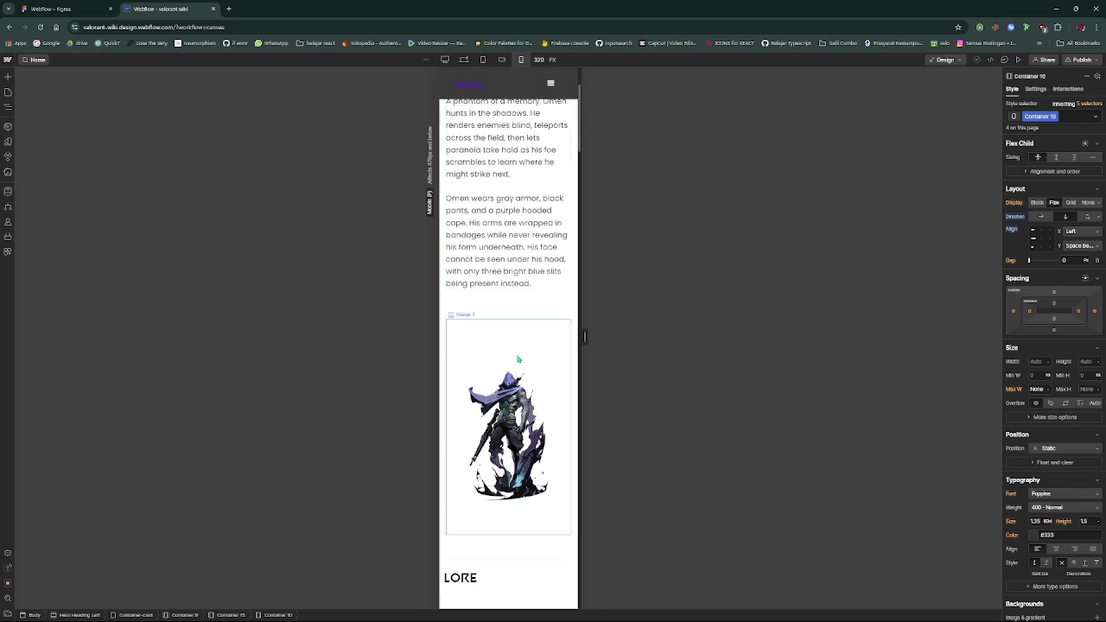
scroll(508, 354, down, 1)
scroll(510, 395, down, 1)
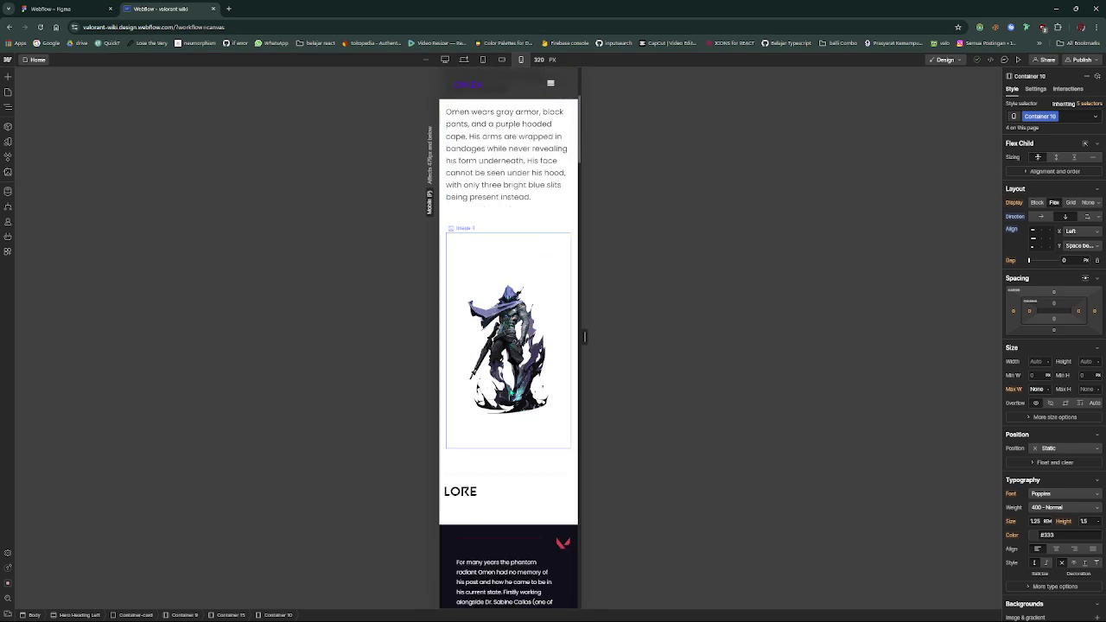
scroll(510, 398, up, 5)
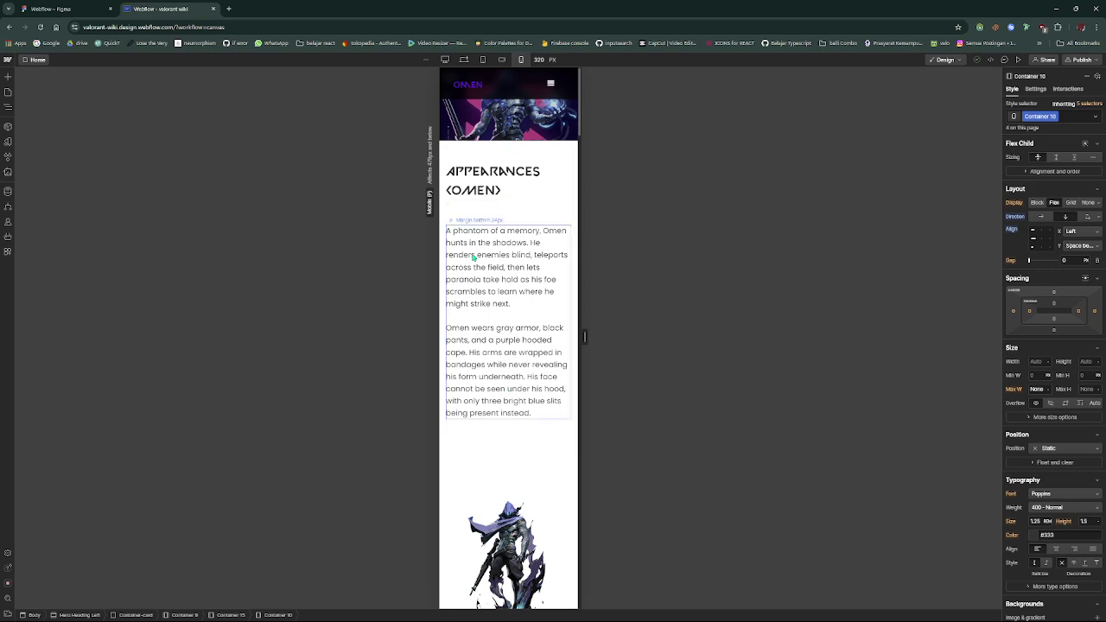
Set the line height of the Lore section's paragraph to 18 px at the mobile portrait breakpoint
scroll(529, 202, down, 10)
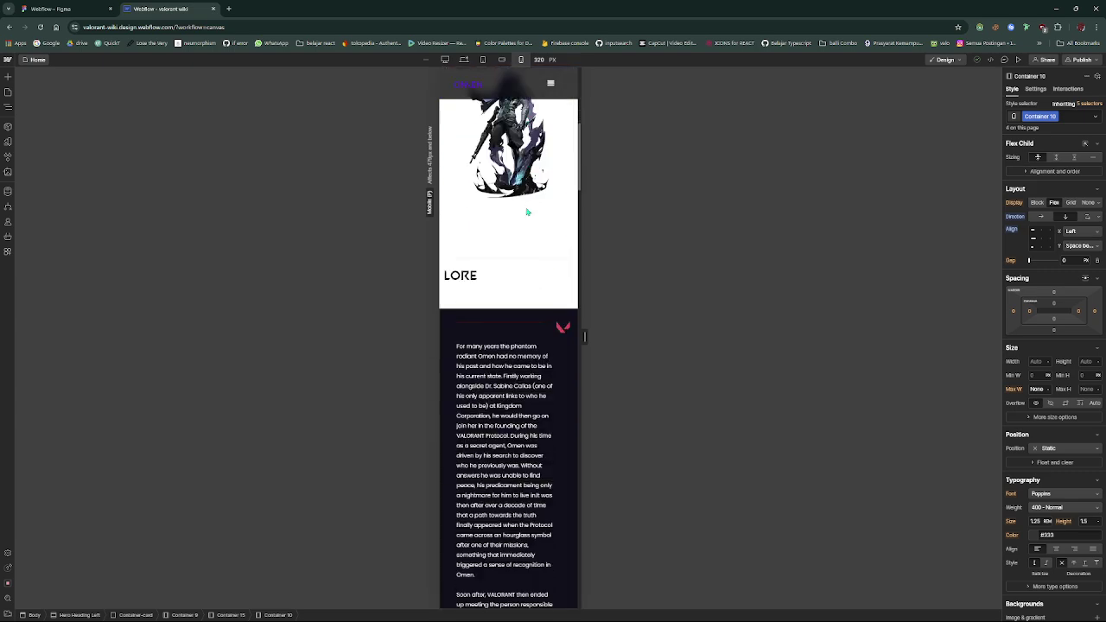
scroll(520, 300, down, 2)
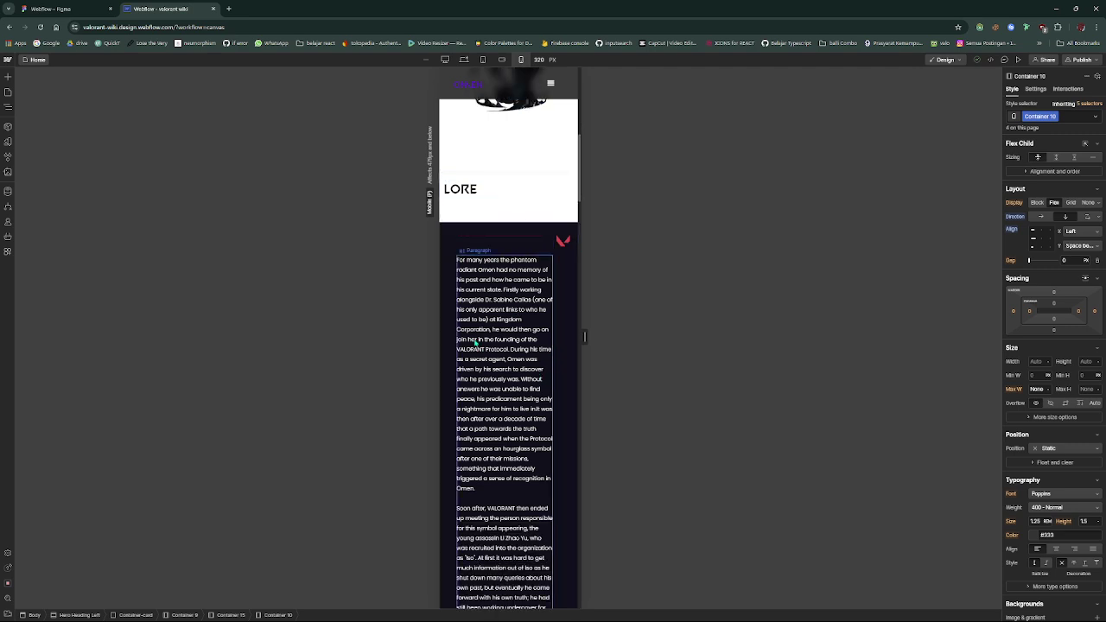
scroll(578, 333, down, 1)
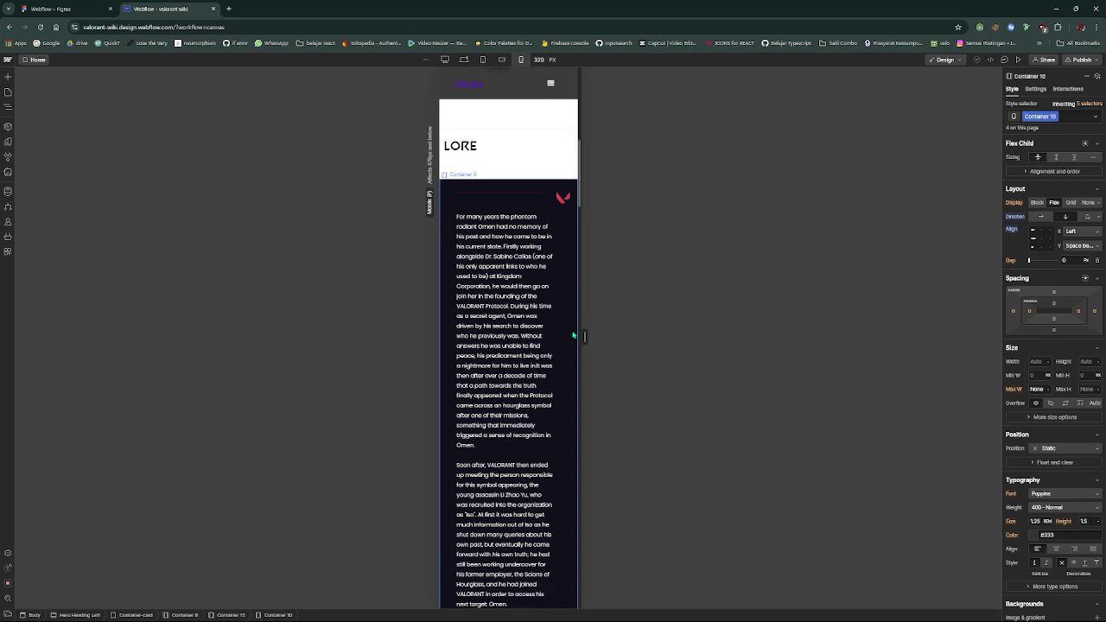
click(524, 339)
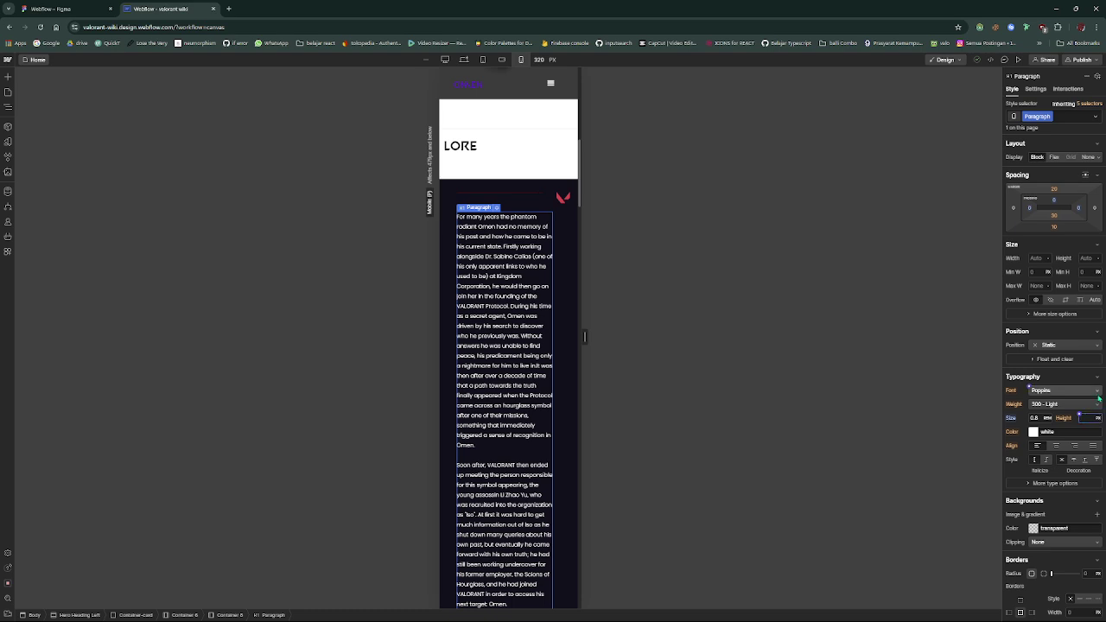
text(20)
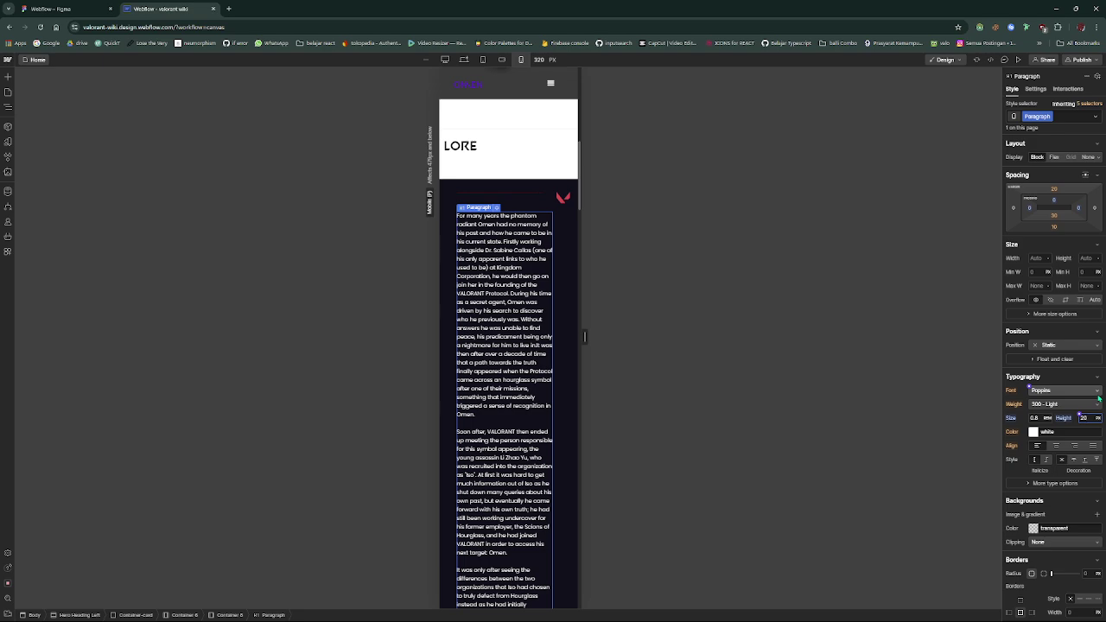
text(16)
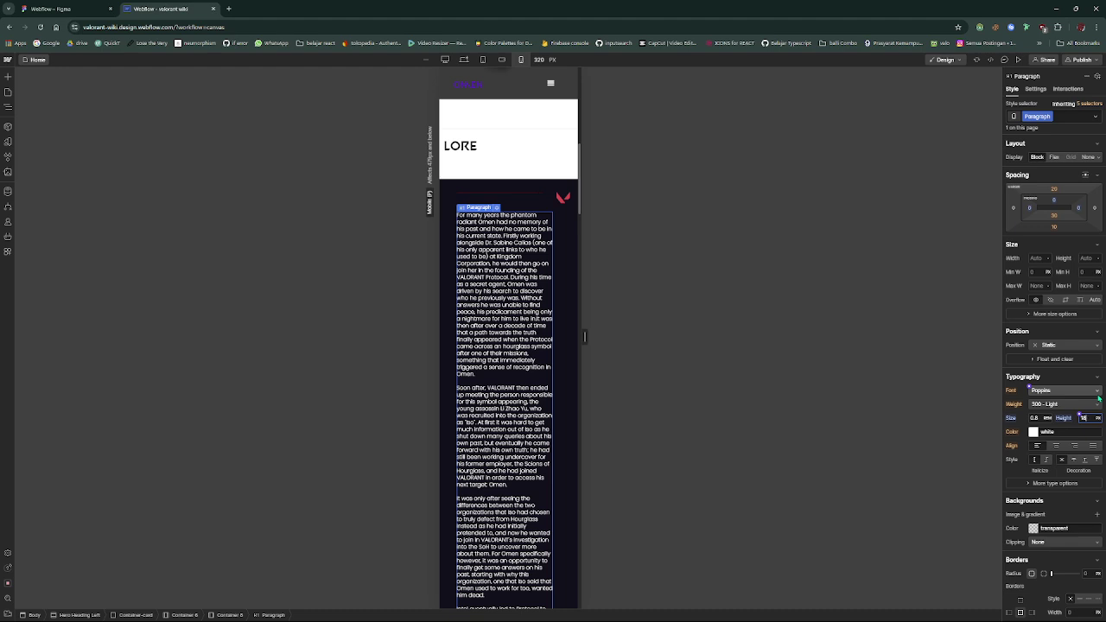
text(8)
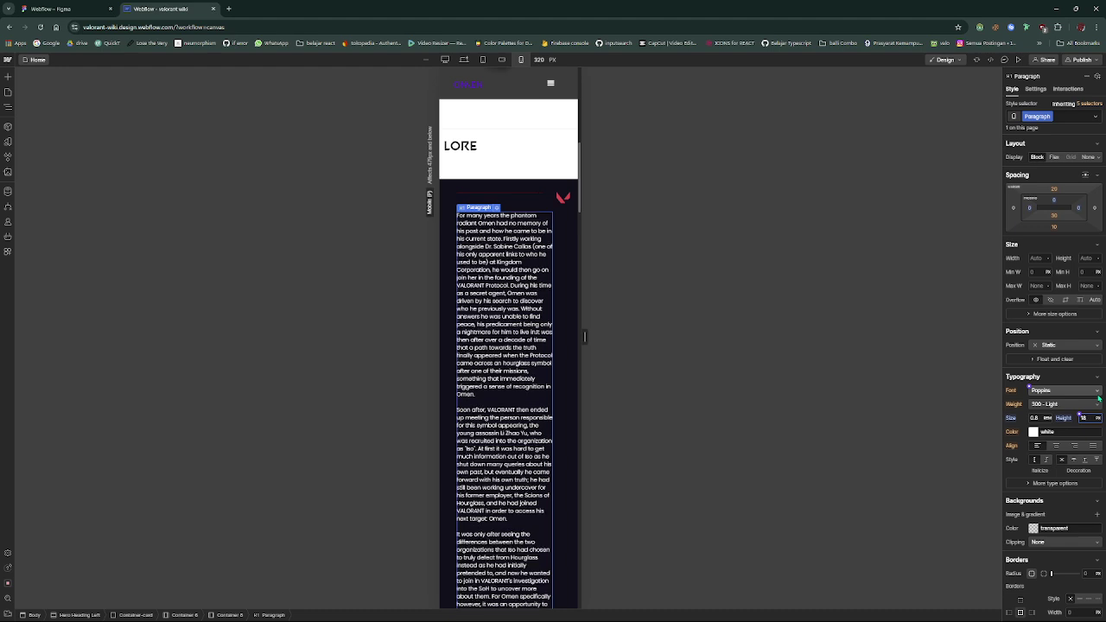
click(560, 261)
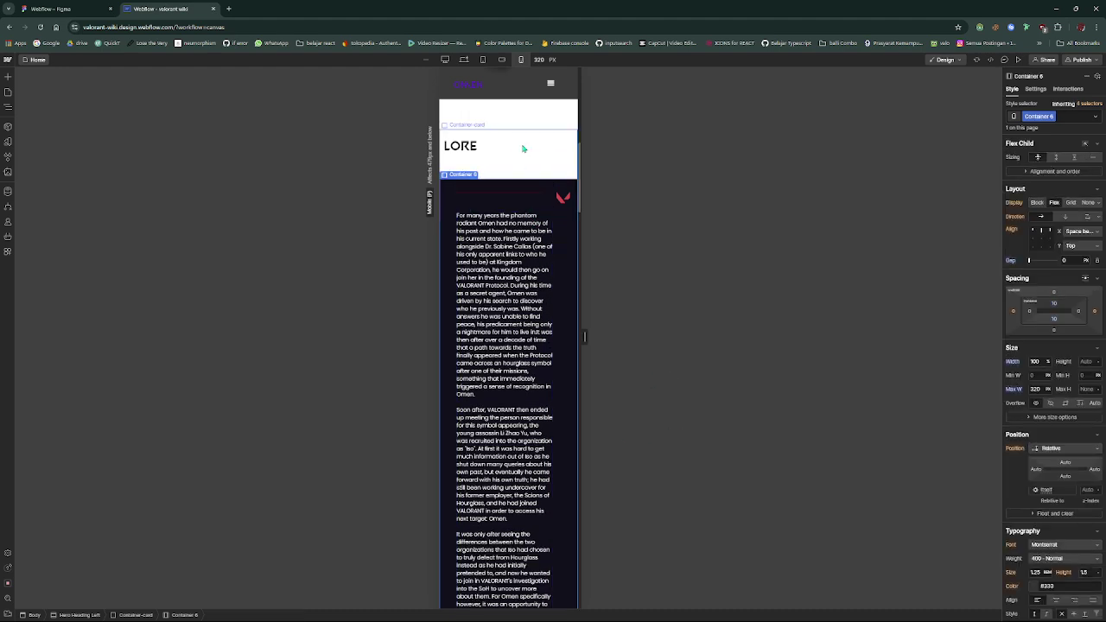
Check the Lore text spacing and the layout of the four ability cards at the mobile portrait breakpoint
scroll(566, 270, down, 5)
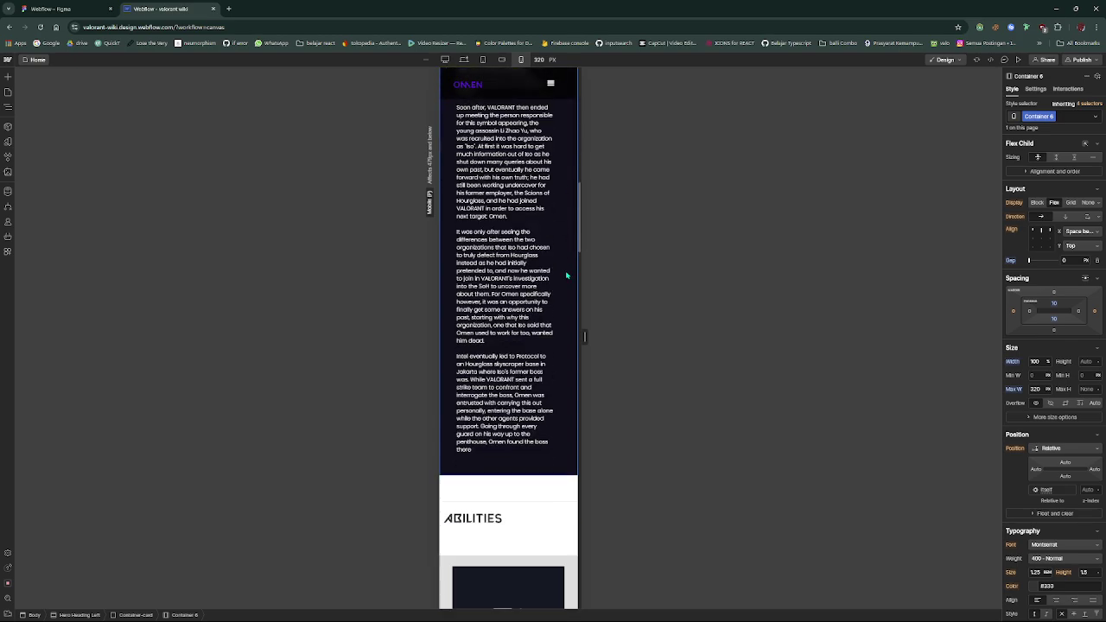
scroll(566, 274, up, 5)
scroll(566, 274, down, 3)
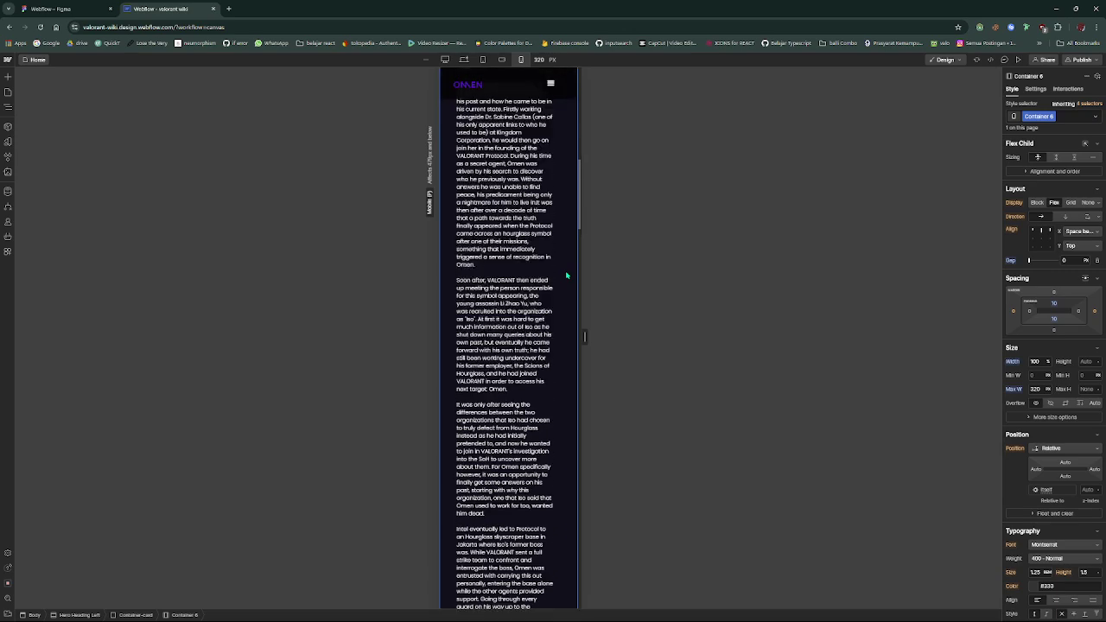
scroll(566, 275, down, 6)
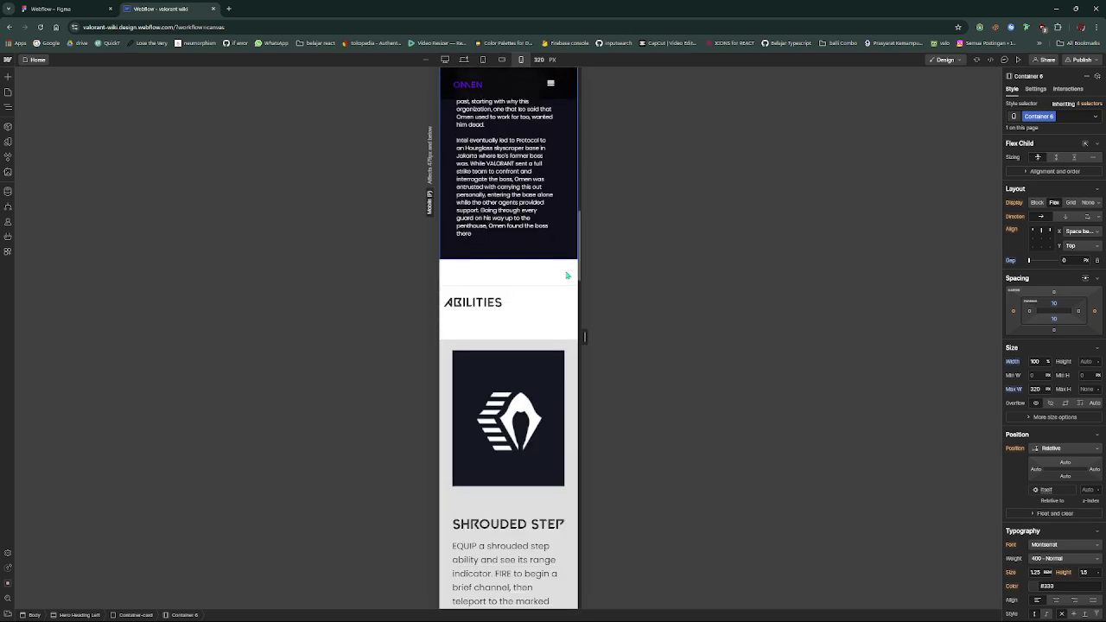
click(558, 314)
scroll(560, 309, down, 3)
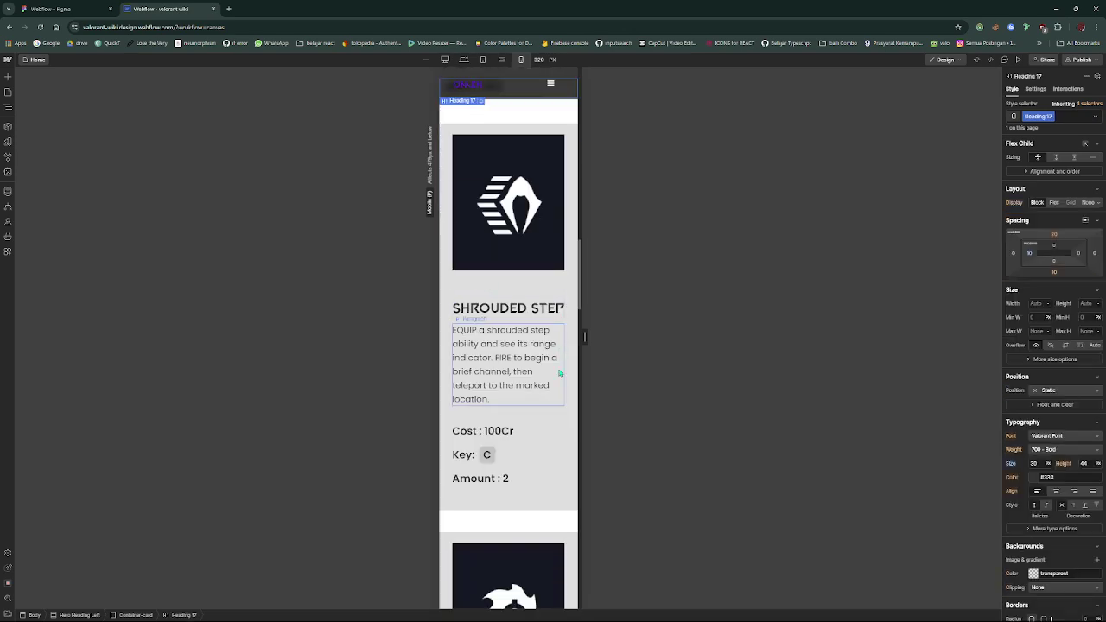
scroll(560, 309, down, 1)
scroll(553, 350, down, 2)
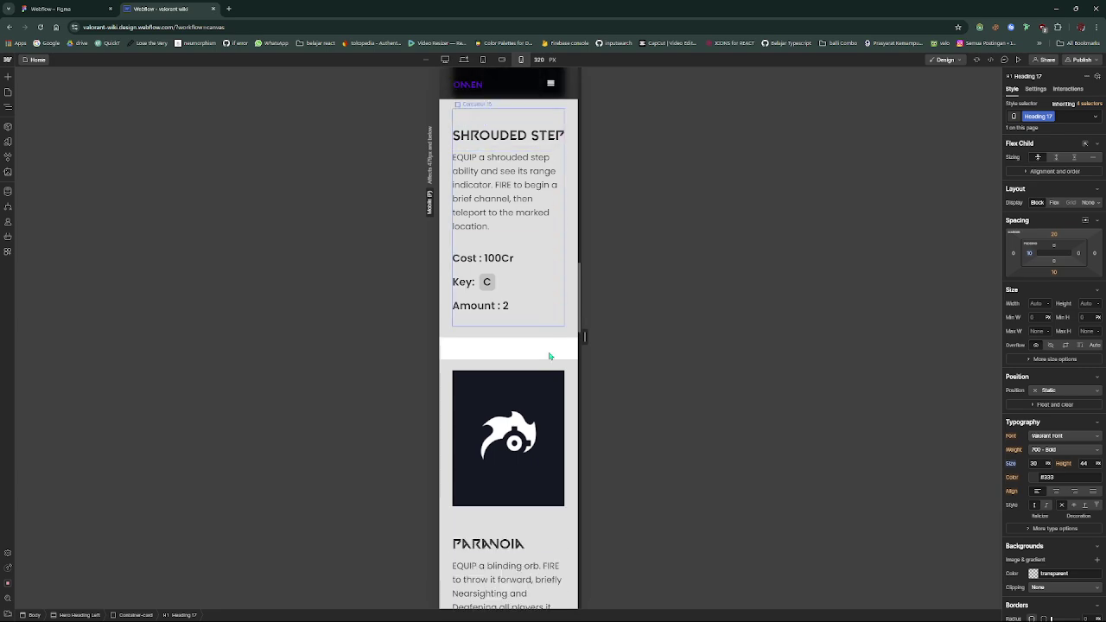
scroll(578, 332, down, 6)
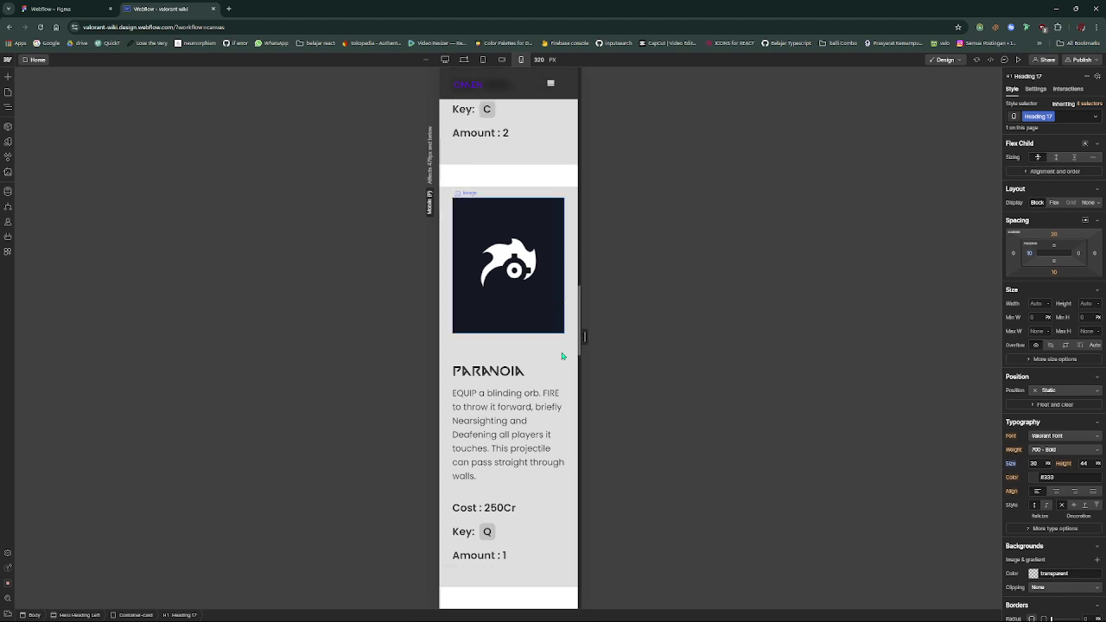
scroll(553, 285, down, 8)
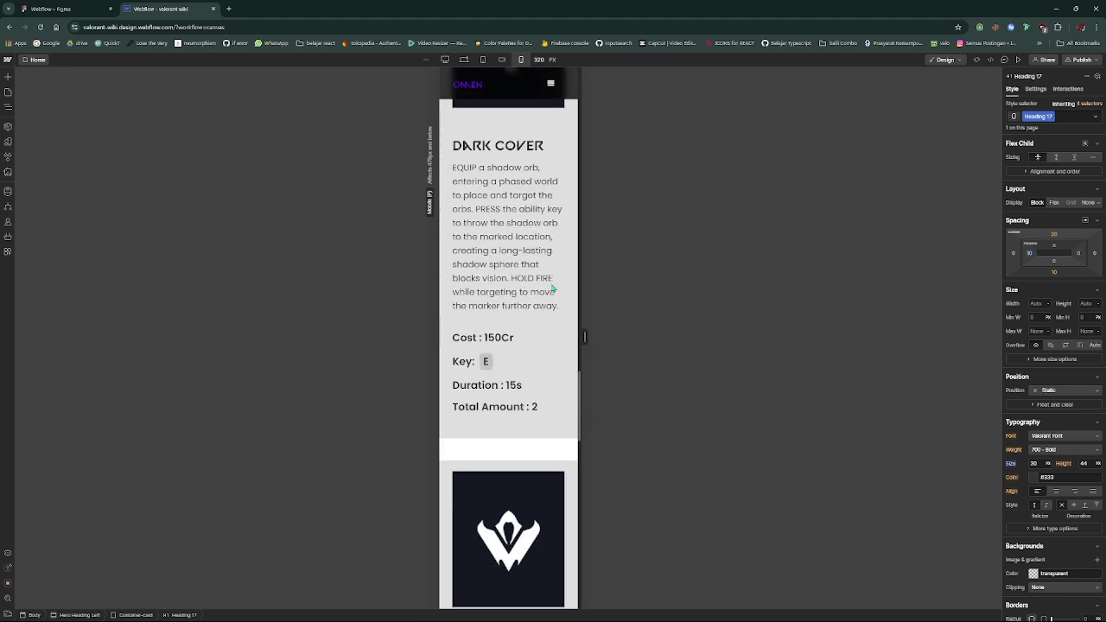
scroll(553, 287, up, 8)
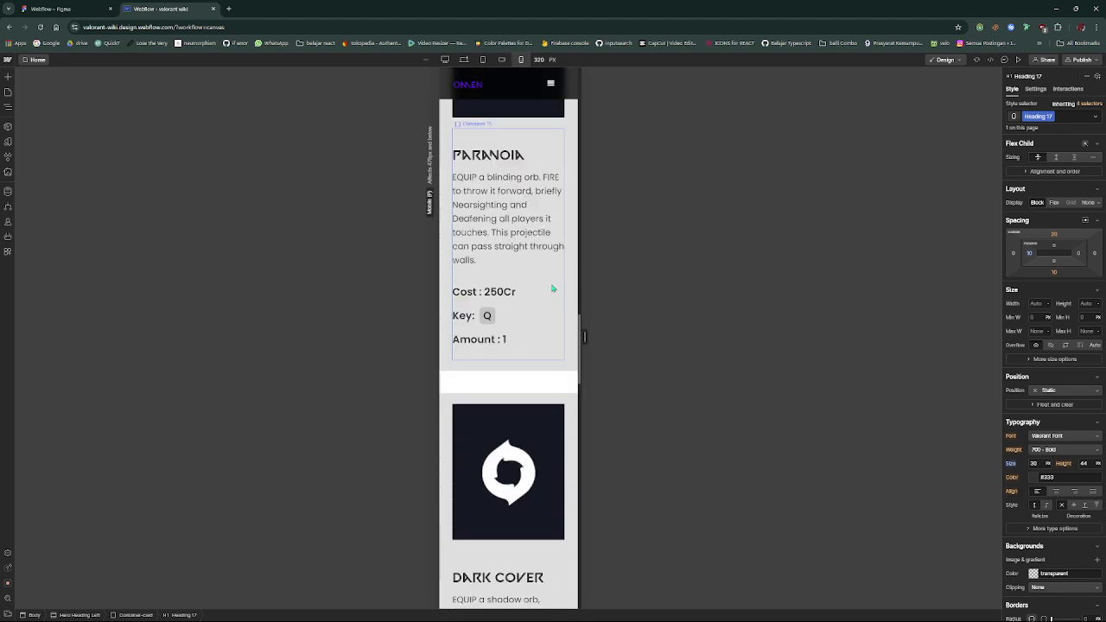
scroll(553, 288, down, 4)
scroll(551, 289, down, 7)
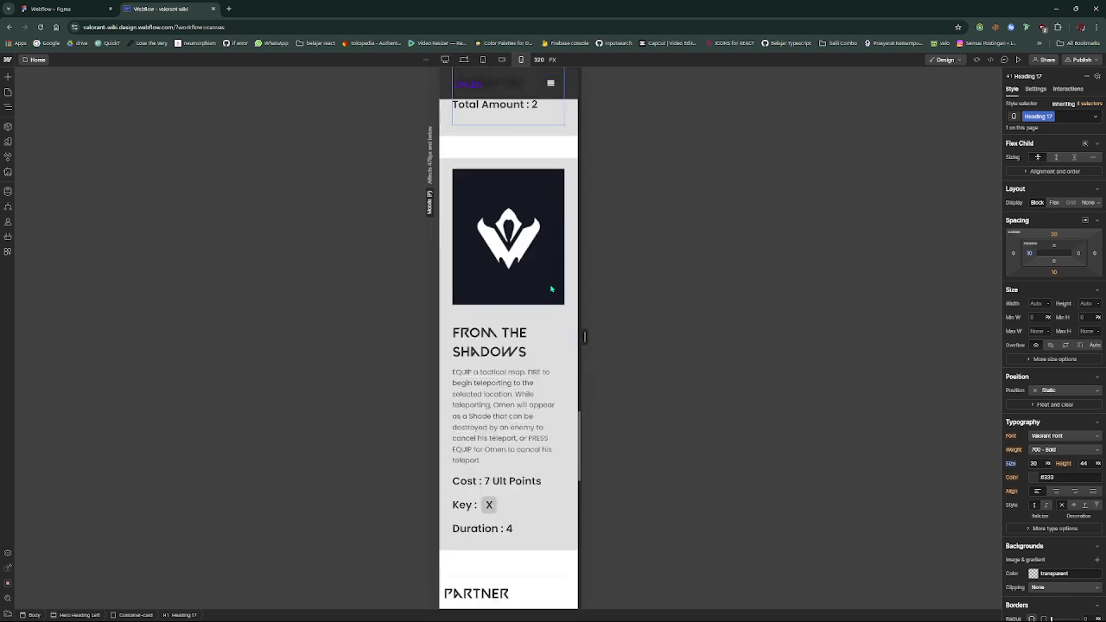
Inspect the vertical alignment options and nested containers of the Dark Cover card's cost, key, duration and amount on mobile portrait
scroll(547, 288, up, 3)
click(536, 289)
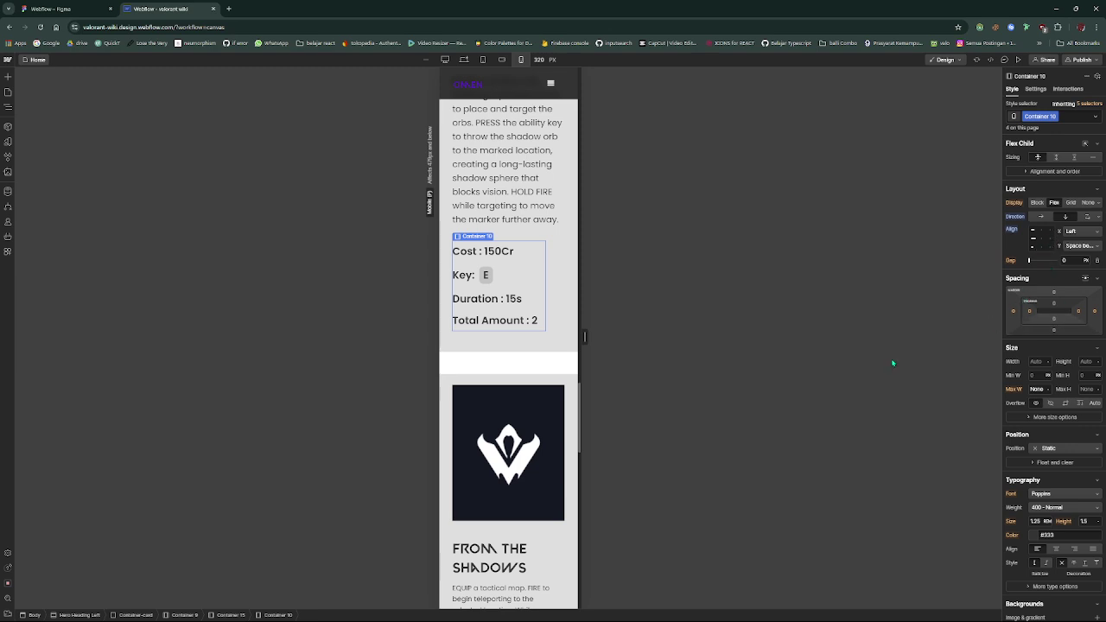
click(1093, 252)
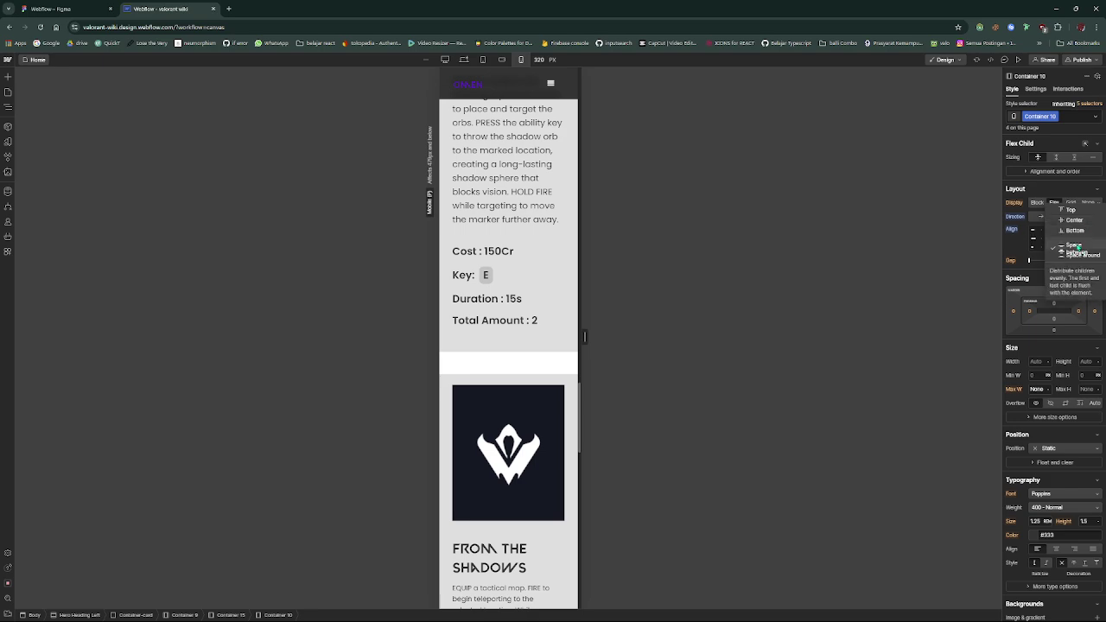
click(1074, 248)
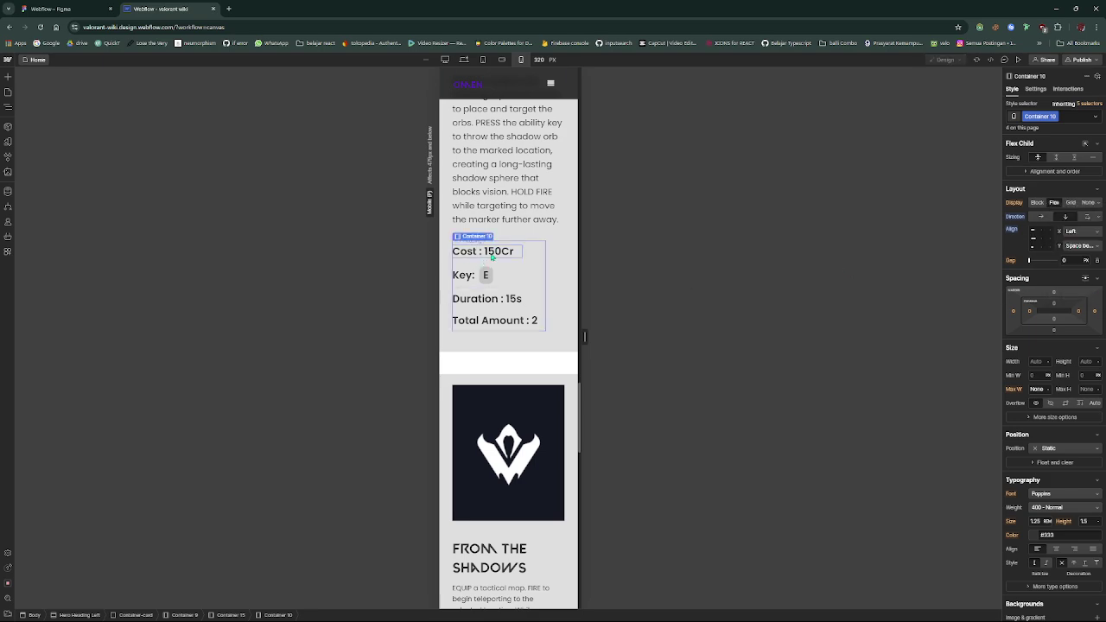
click(535, 298)
click(523, 276)
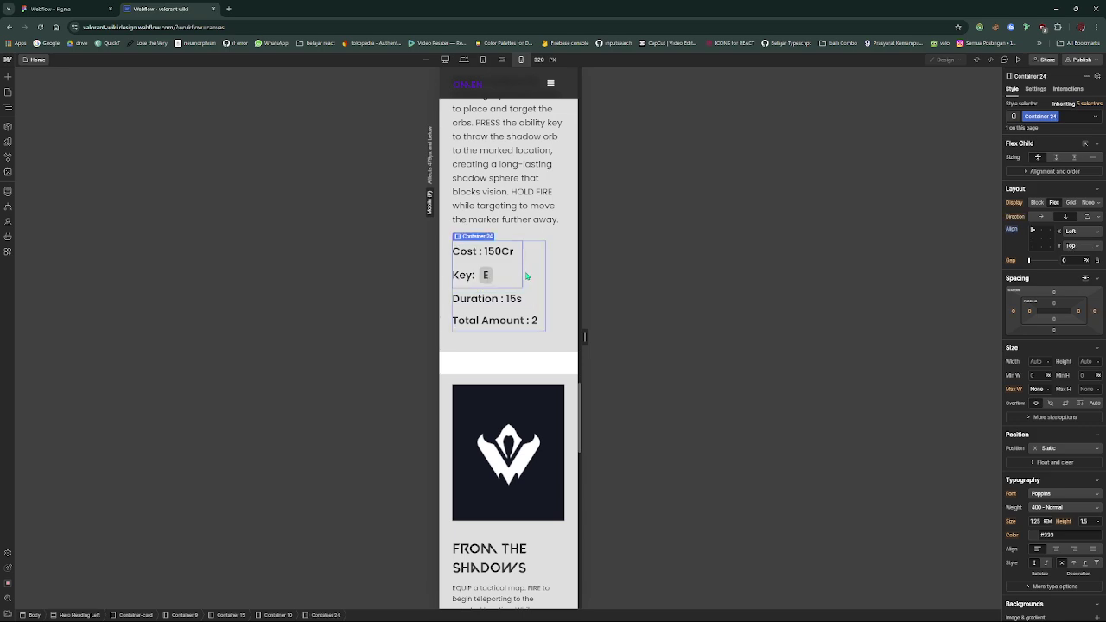
click(554, 280)
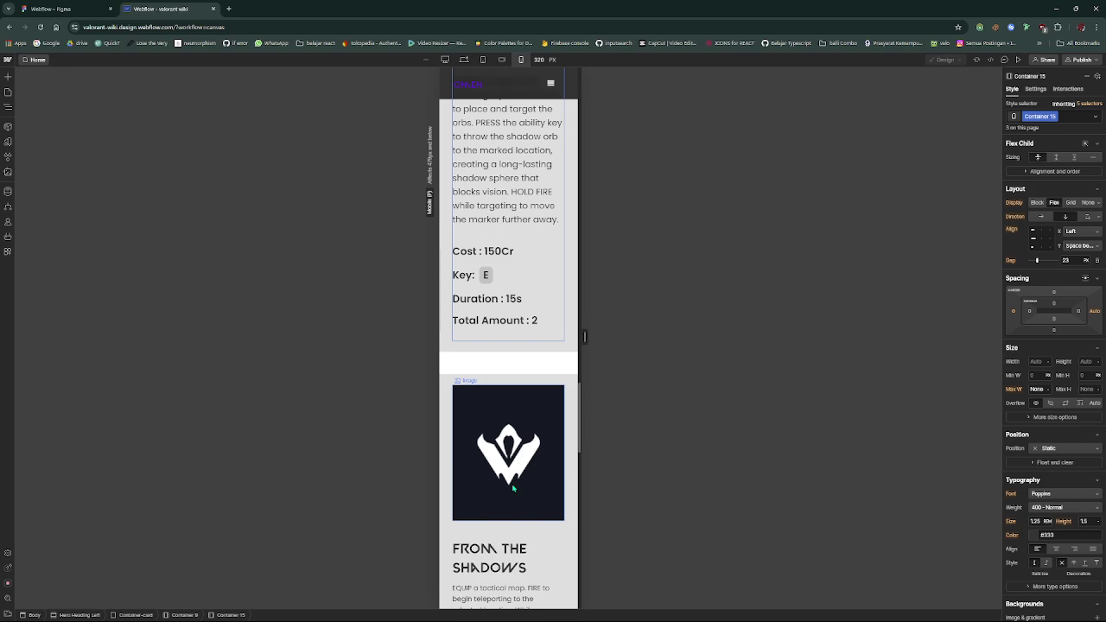
Check the From the Shadows card, the Partner characters and the Contact footer at the mobile portrait breakpoint
scroll(518, 389, down, 3)
click(563, 465)
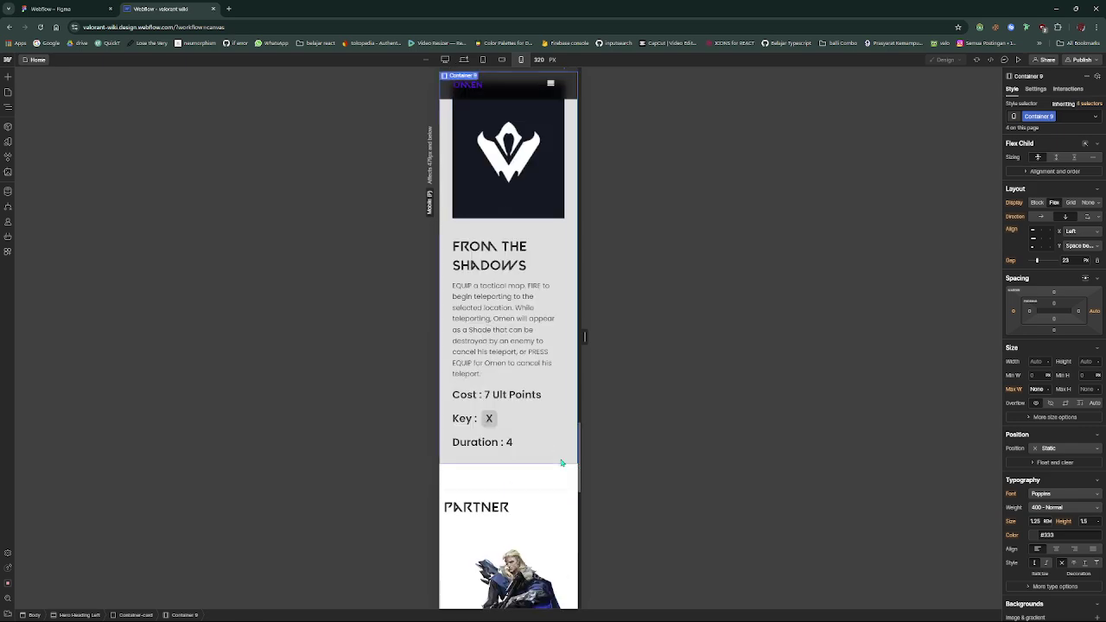
scroll(561, 463, down, 4)
scroll(561, 463, down, 3)
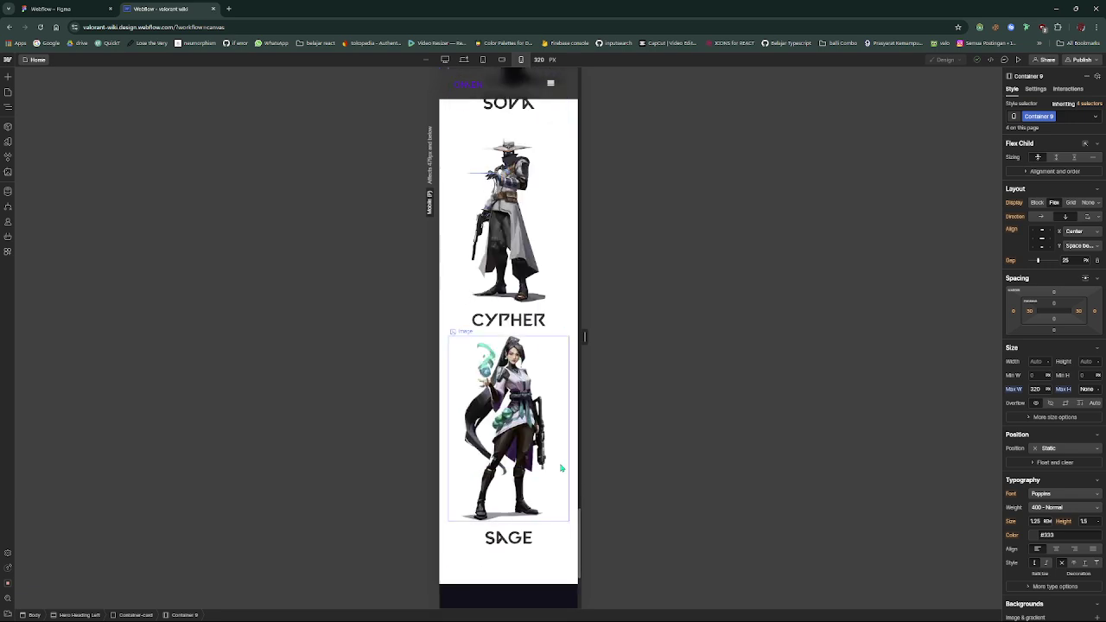
scroll(561, 467, up, 4)
scroll(560, 467, up, 1)
scroll(539, 380, down, 3)
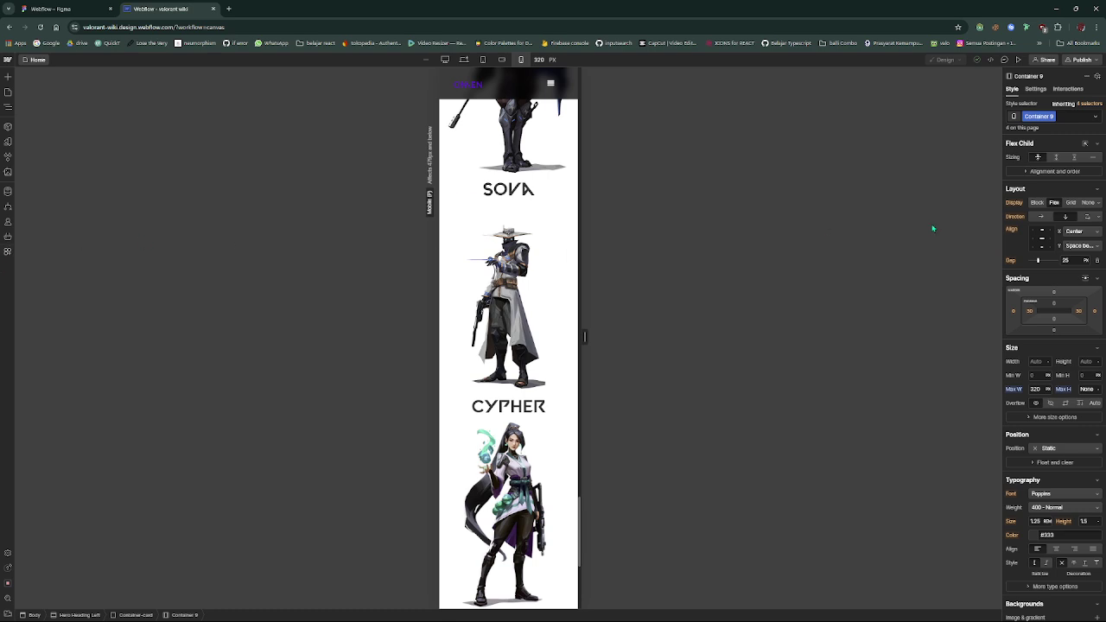
scroll(605, 173, down, 3)
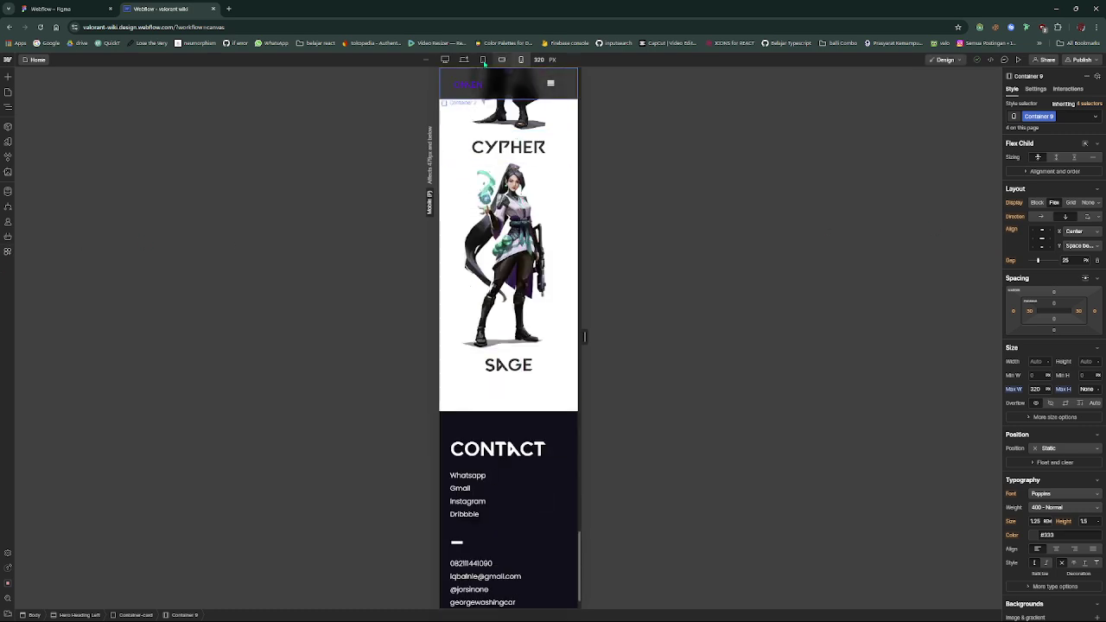
scroll(515, 466, down, 1)
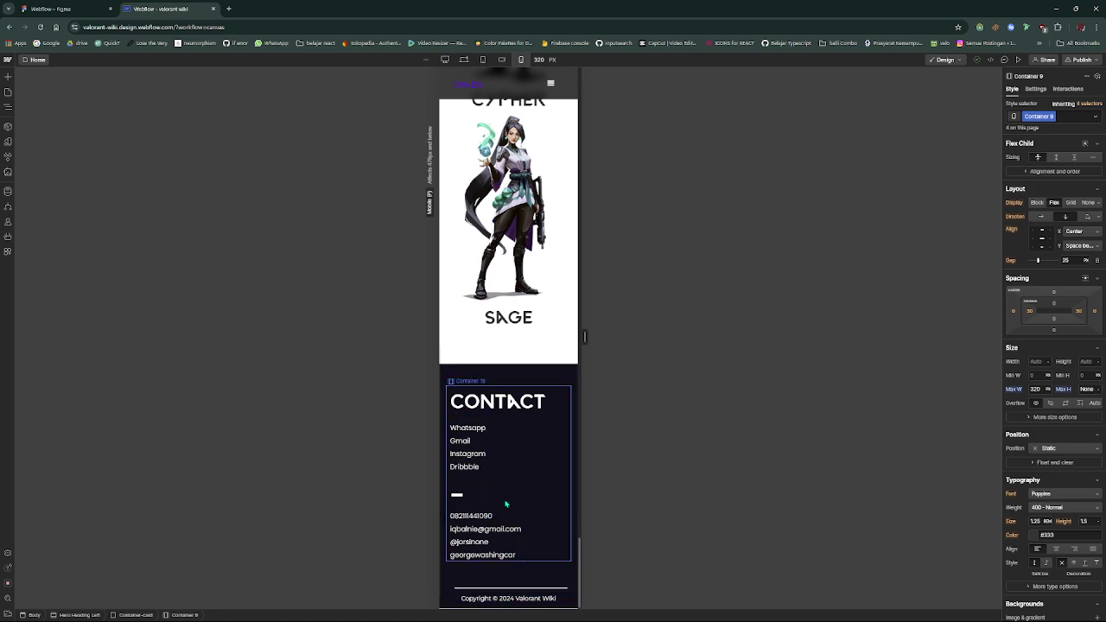
Switch the canvas to the desktop breakpoint and review the Lore section, Partner characters and Contact footer
scroll(505, 485, up, 15)
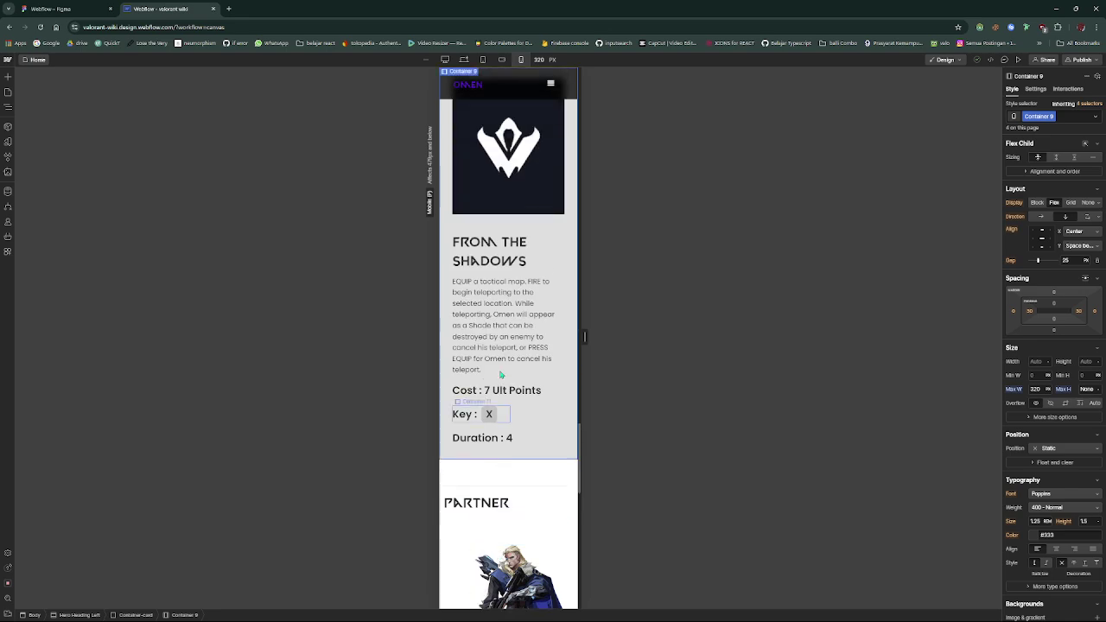
scroll(498, 367, up, 15)
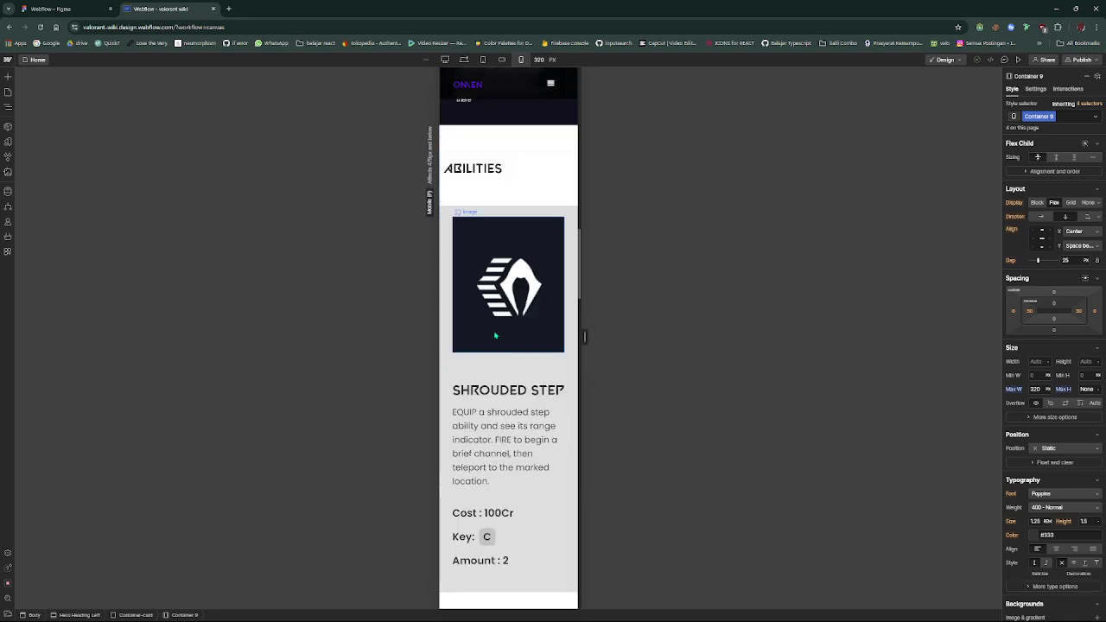
scroll(519, 324, up, 10)
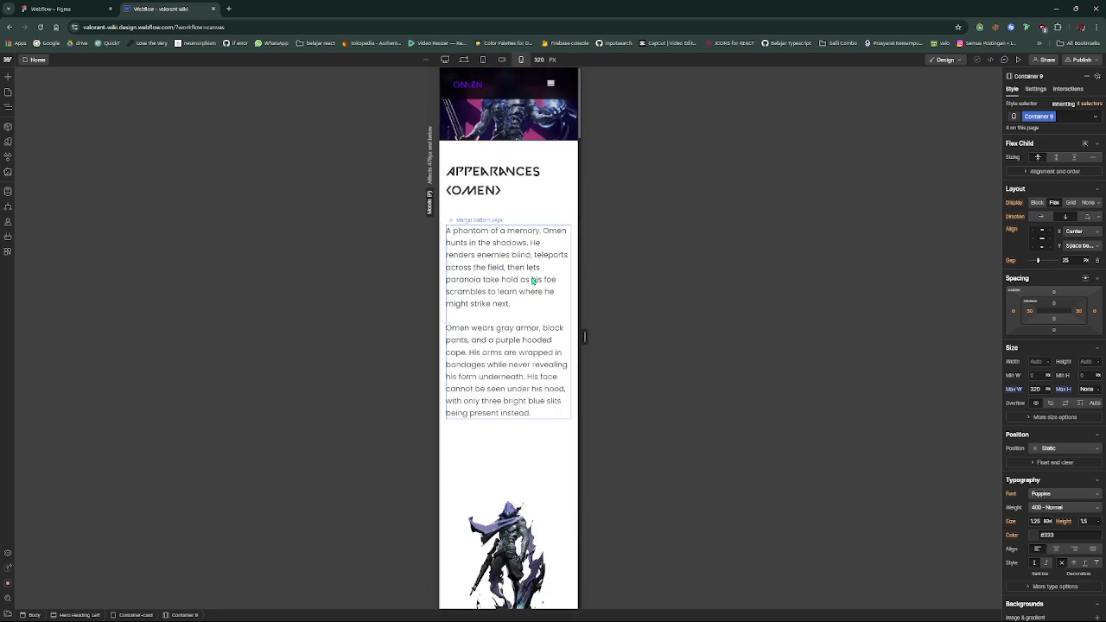
click(482, 59)
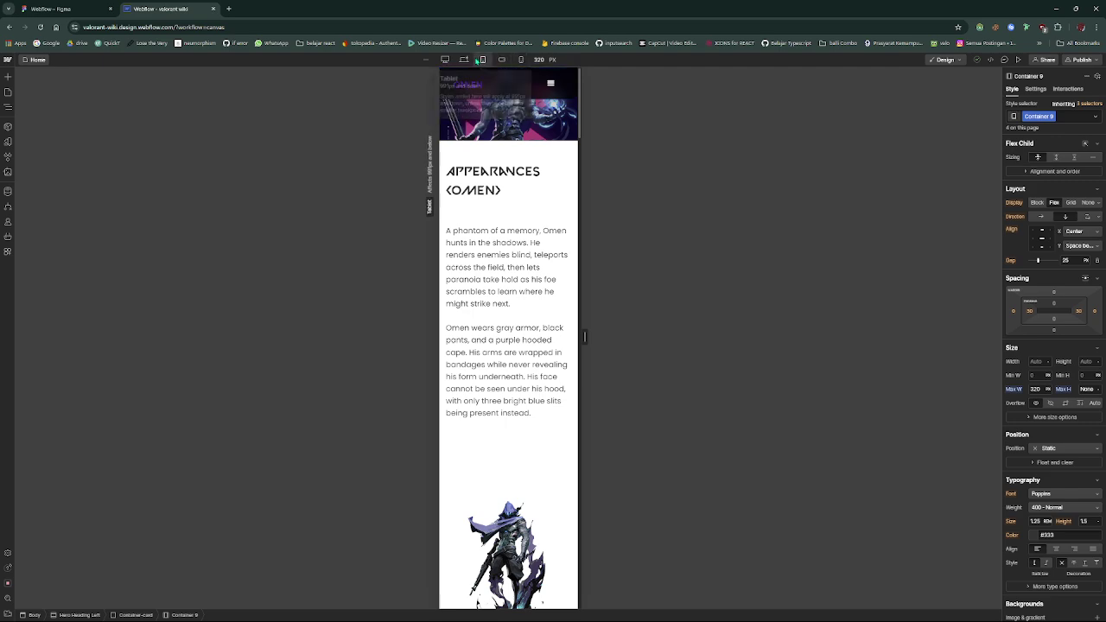
click(464, 59)
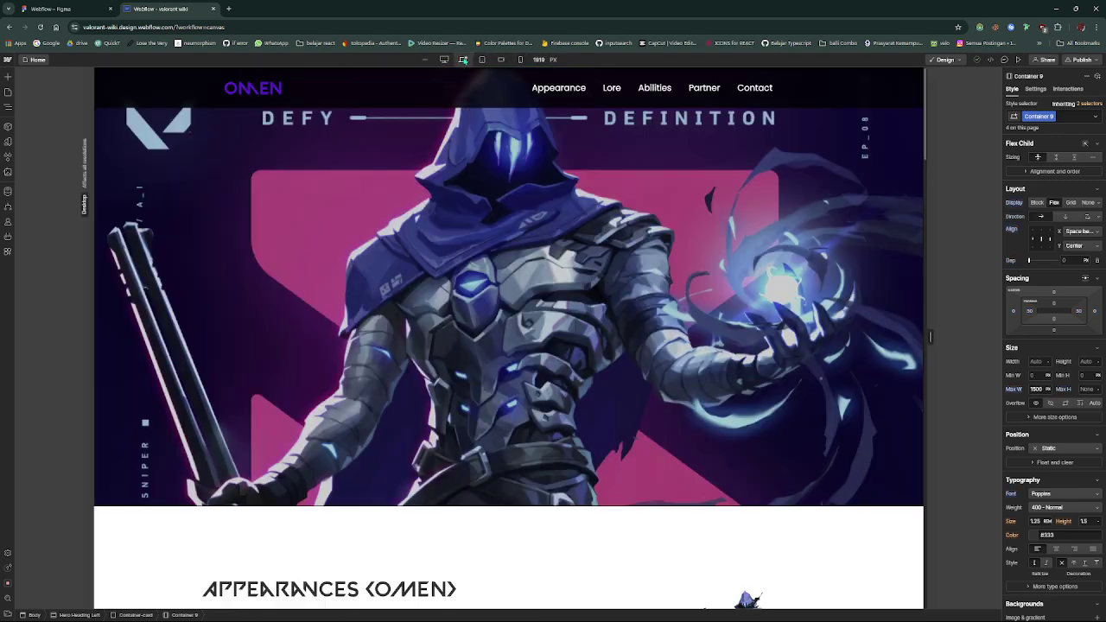
click(520, 60)
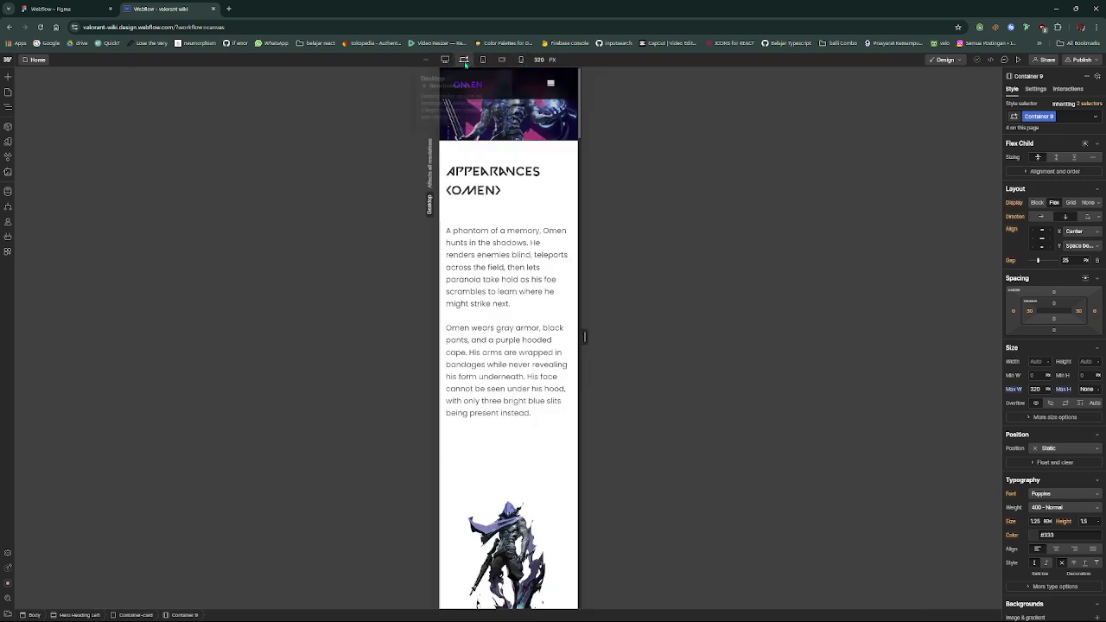
click(466, 59)
scroll(414, 383, down, 15)
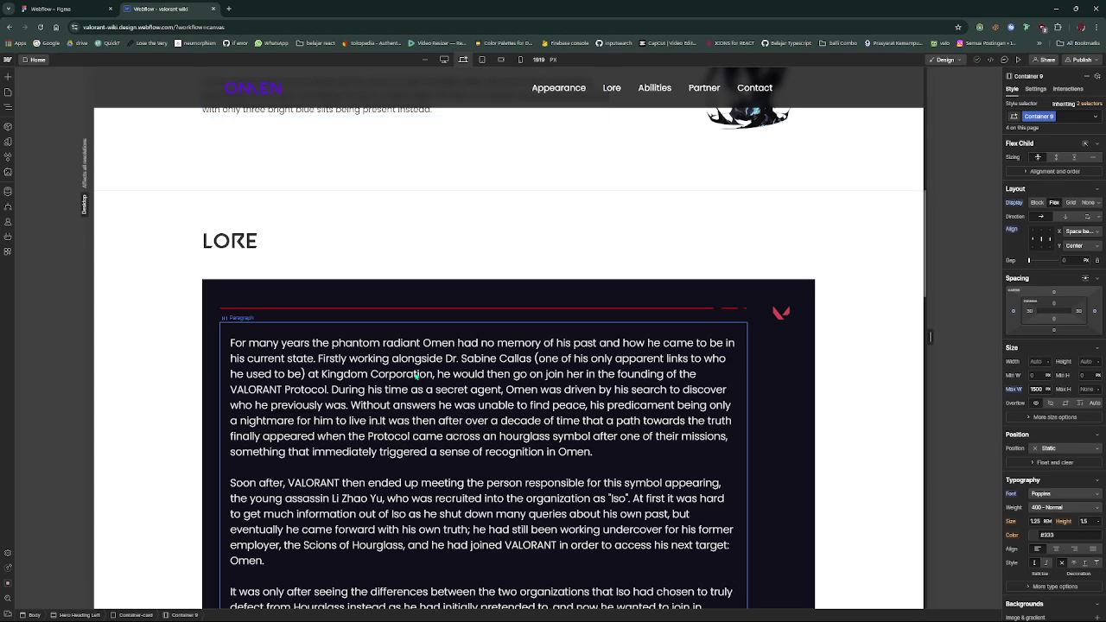
scroll(731, 448, down, 12)
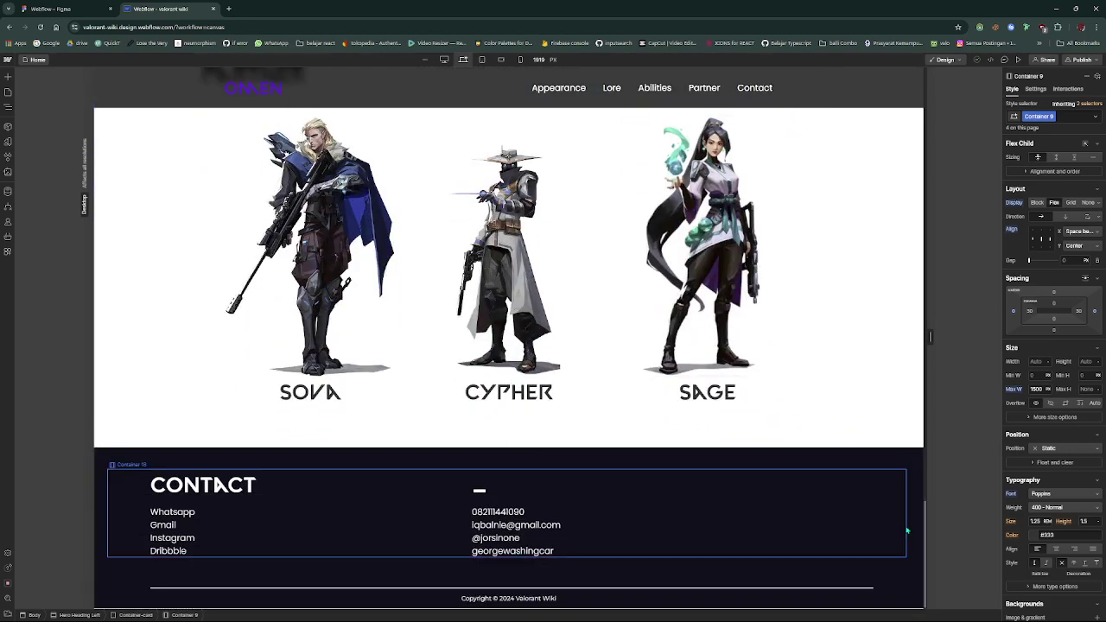
Publish the site to the staging domain valorant-wiki.webflow.io and open the published page
drag(925, 521, 934, 69)
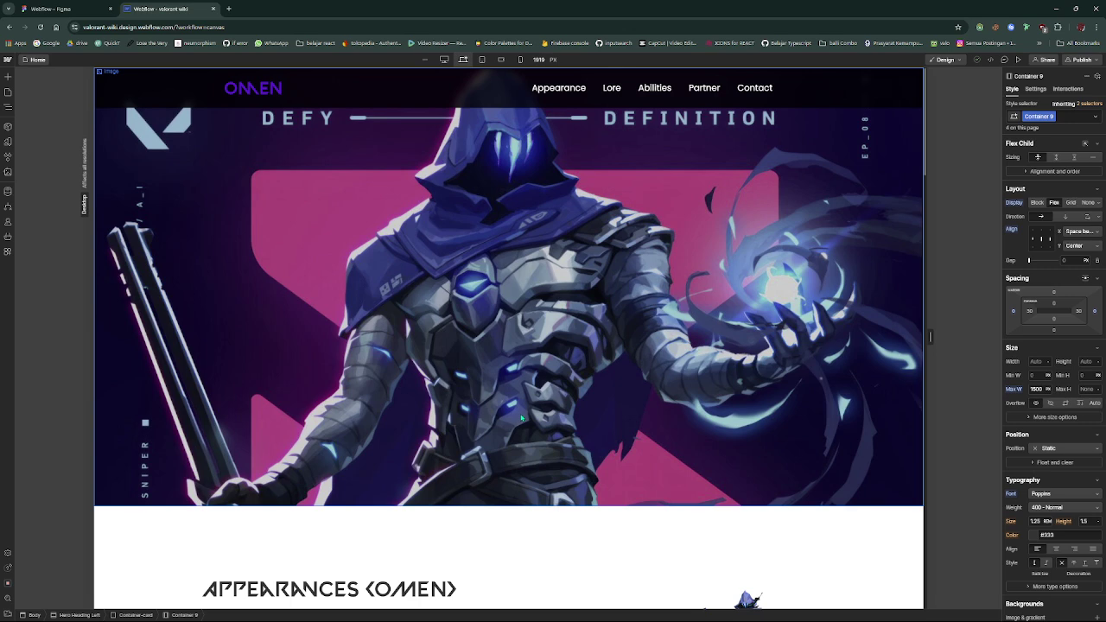
click(1075, 60)
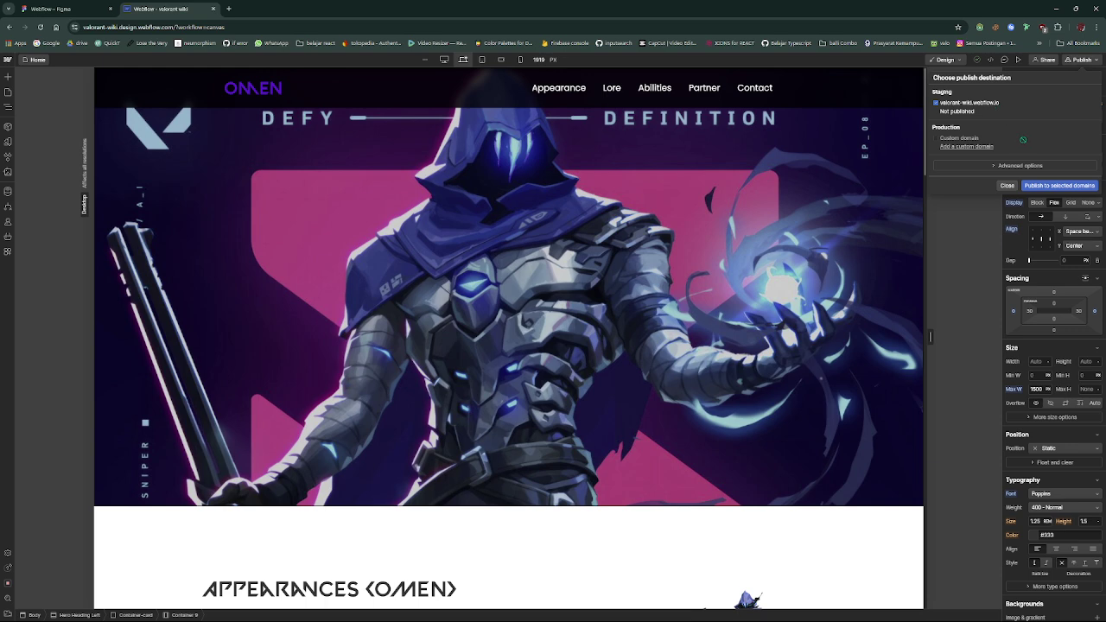
click(1047, 189)
click(1007, 103)
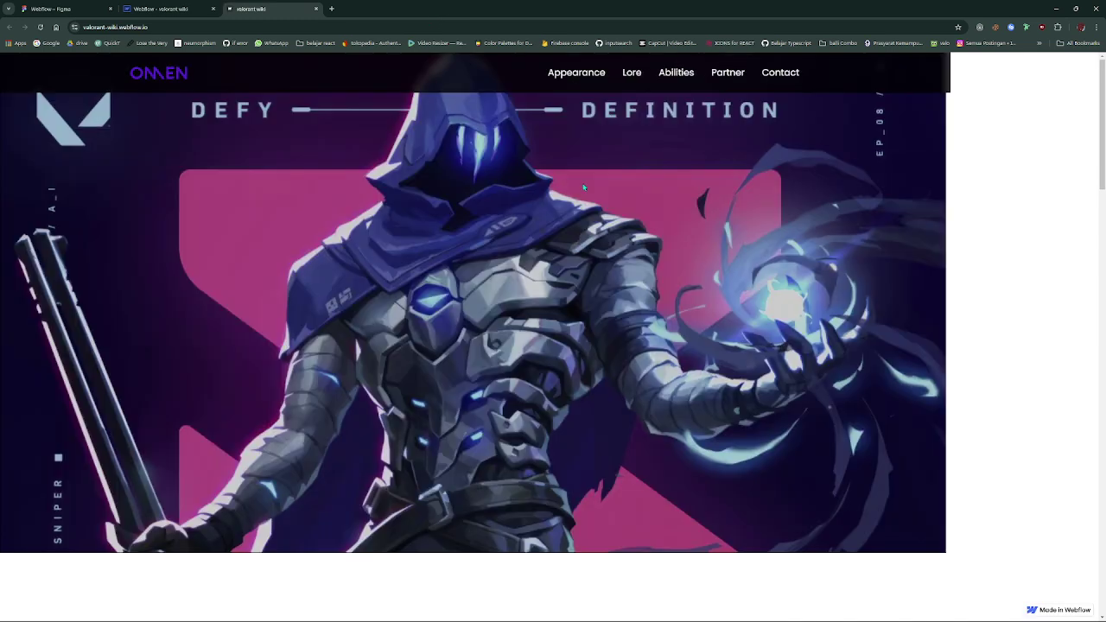
Check the hero image, navigation bar, Appearances and Lore sections of the published page at full window width
scroll(654, 316, down, 2)
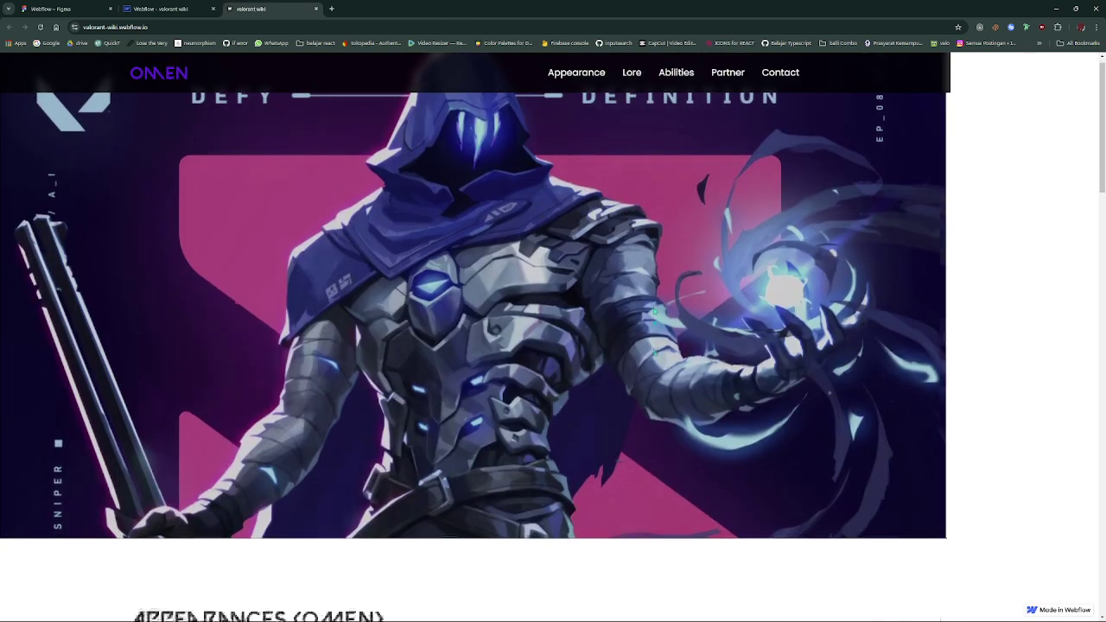
scroll(654, 316, up, 2)
scroll(654, 316, down, 2)
scroll(654, 316, down, 3)
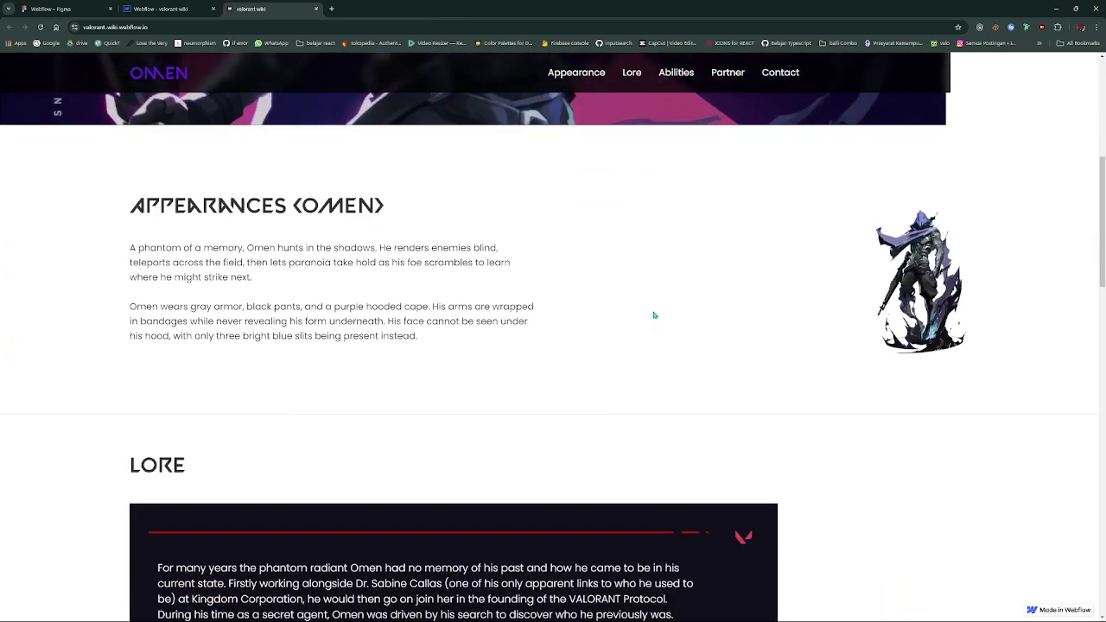
scroll(39, 128, up, 1)
scroll(284, 129, down, 7)
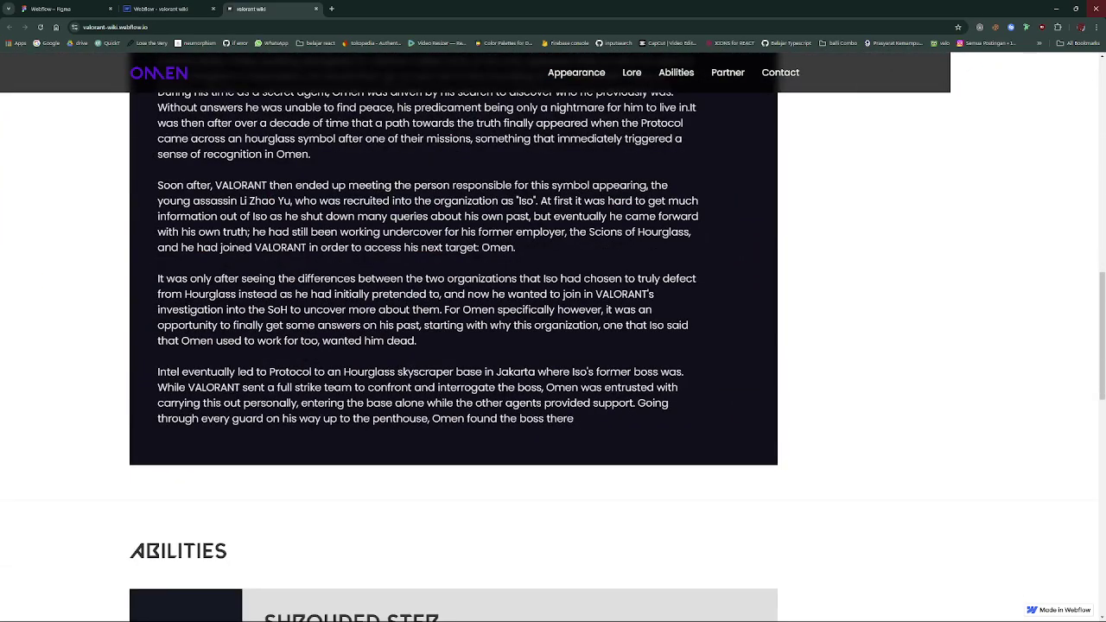
Restore the browser window to a floating size, widen it to a desktop layout and reposition it over the spreadsheet
click(1075, 9)
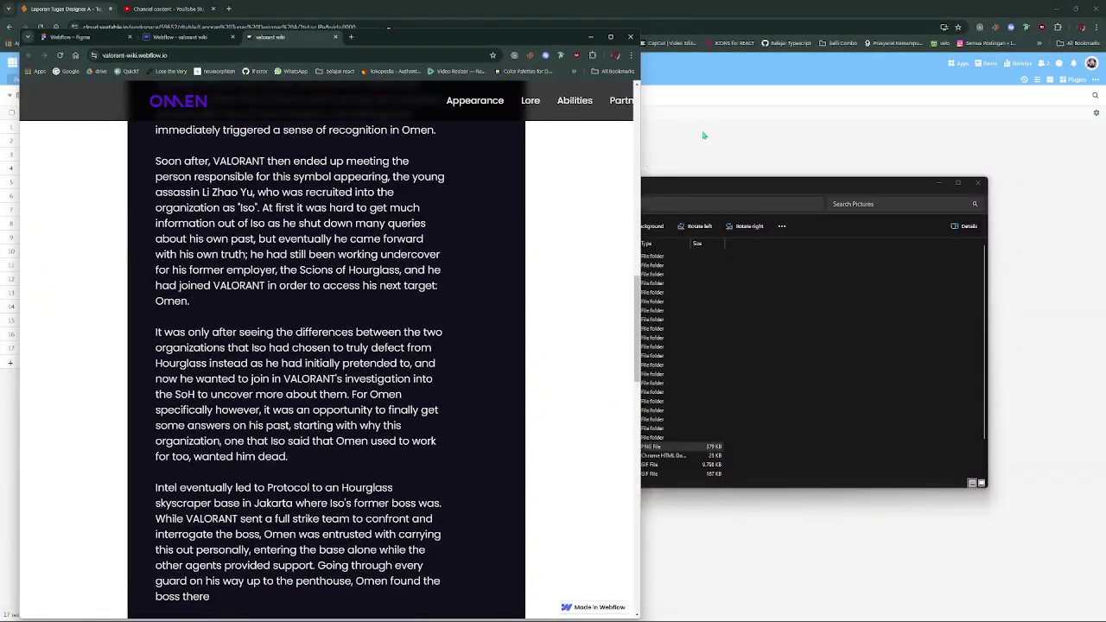
drag(643, 141, 977, 139)
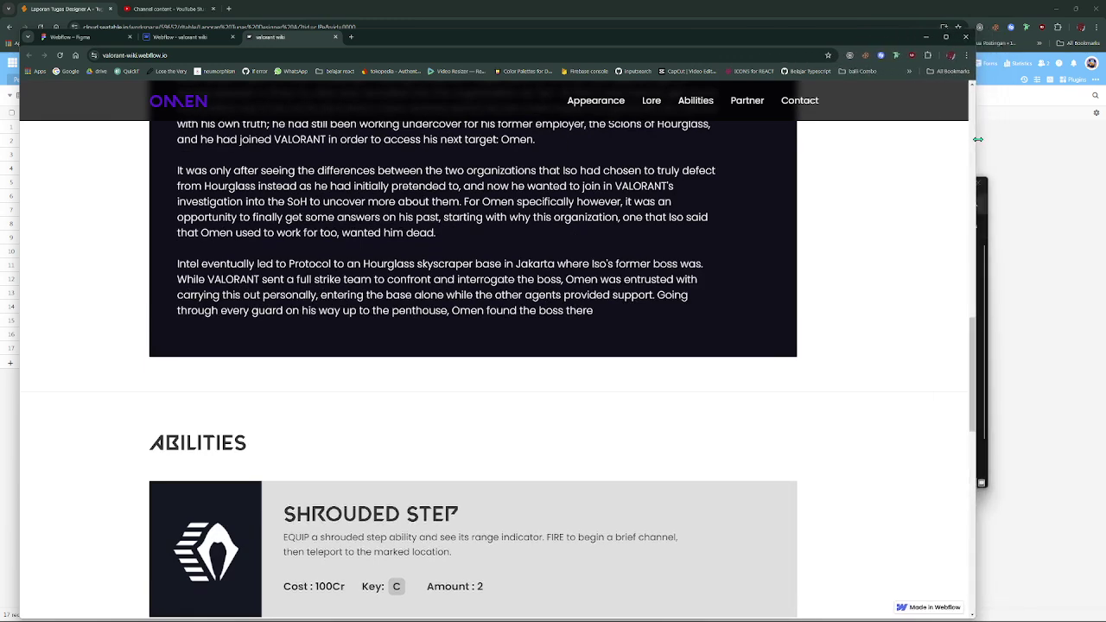
click(1041, 164)
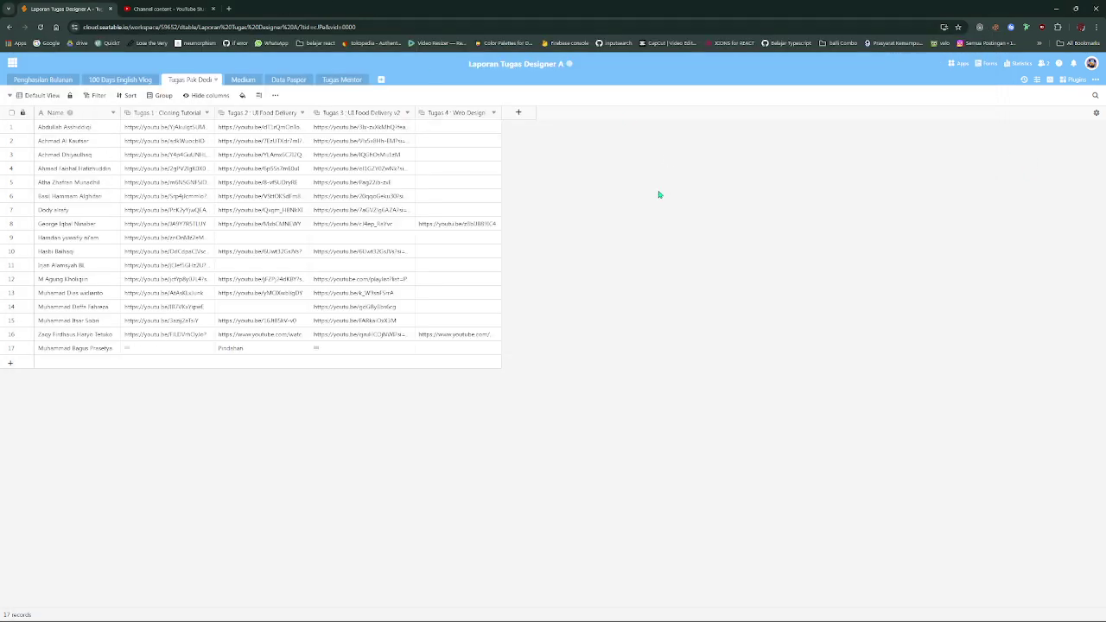
key(alt+Tab)
drag(489, 44, 556, 31)
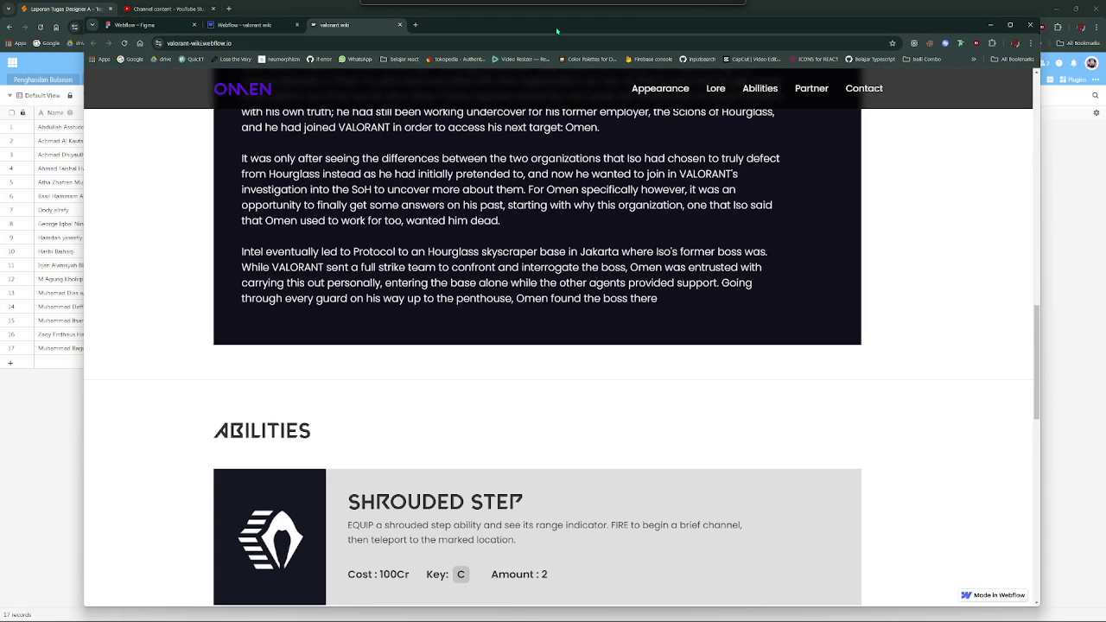
Check the published page from the hero through the ability cards to the Contact footer, comparing it with the Designer canvas
scroll(775, 235, up, 10)
scroll(775, 235, up, 3)
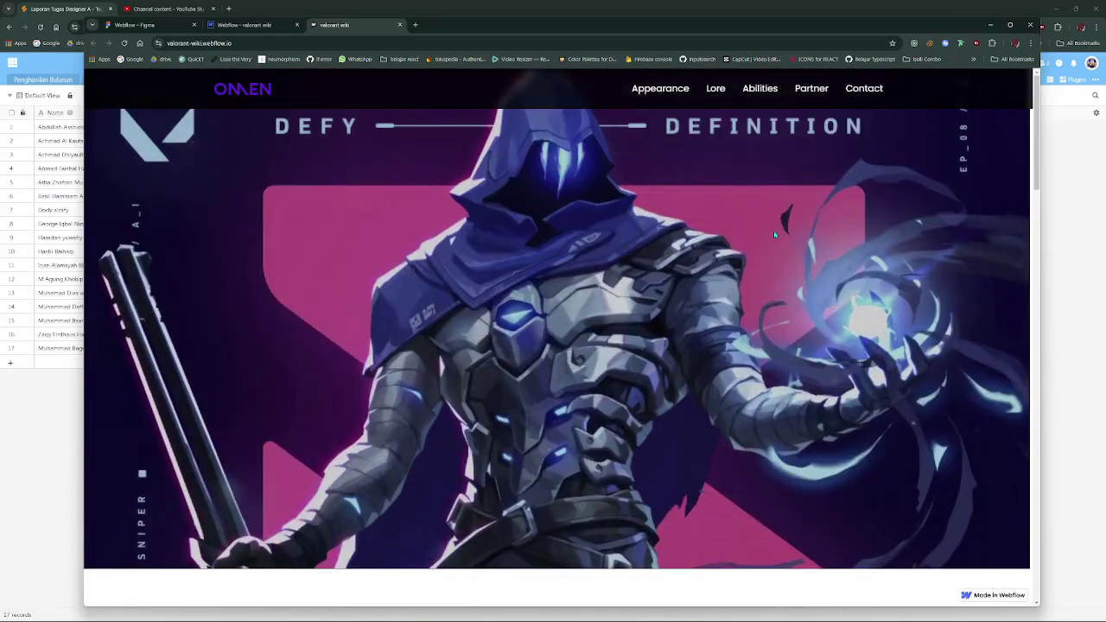
scroll(775, 235, down, 15)
scroll(773, 230, down, 5)
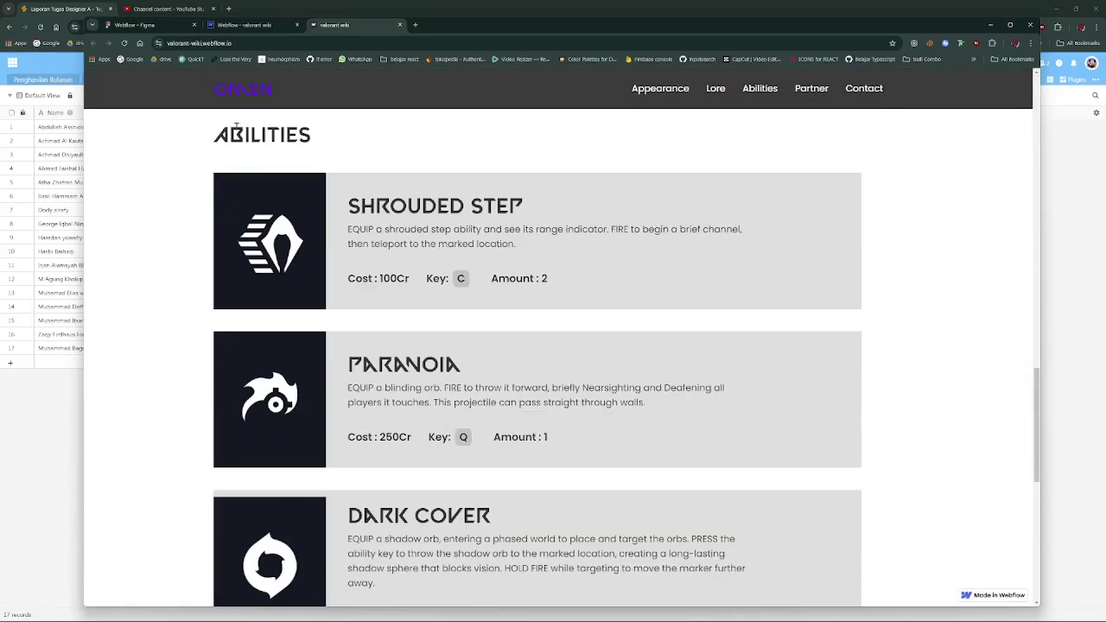
click(244, 24)
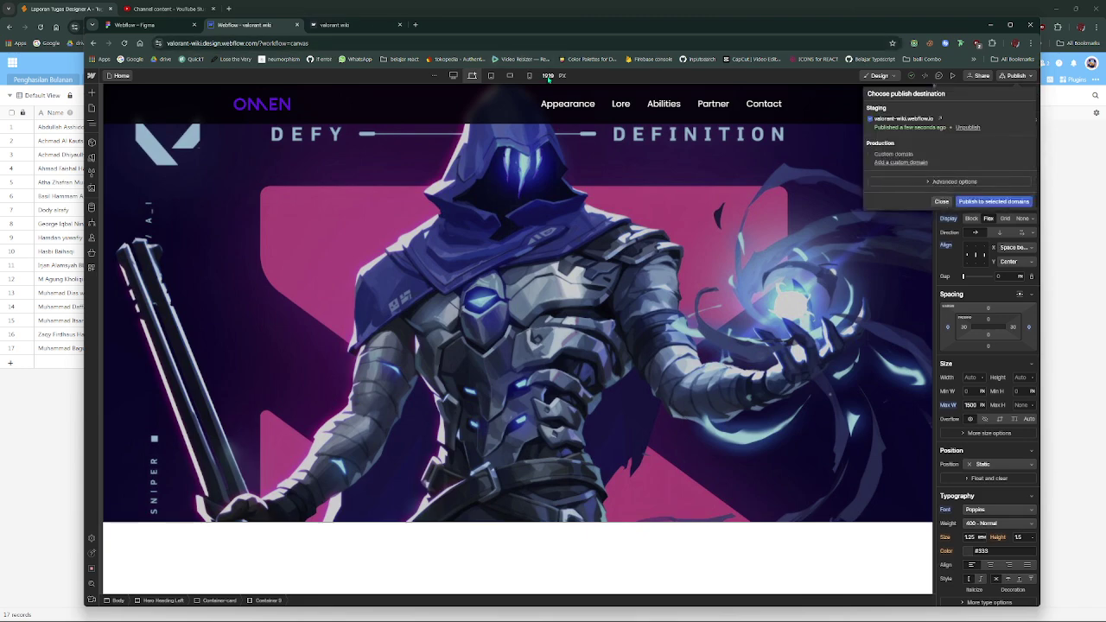
click(355, 27)
scroll(620, 262, down, 9)
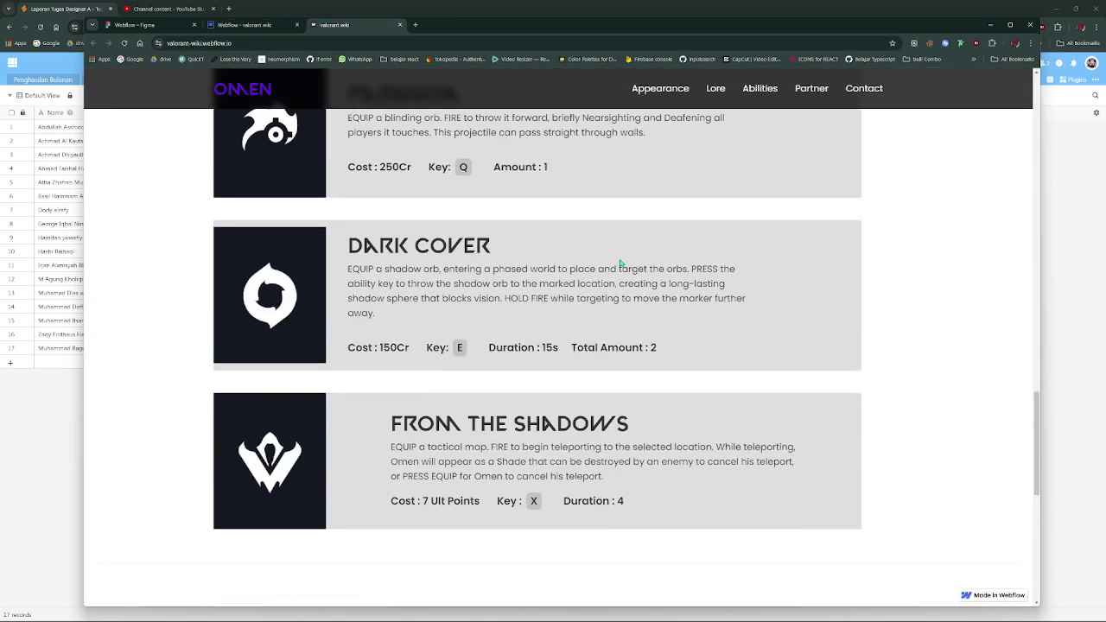
scroll(621, 262, up, 3)
scroll(620, 263, down, 3)
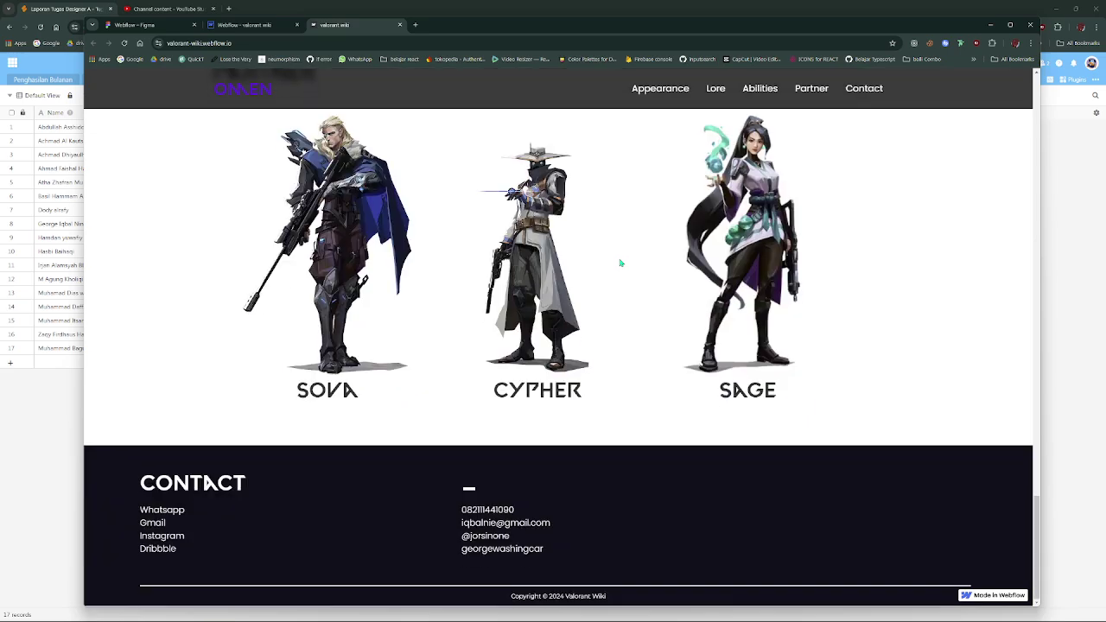
Recheck the published Abilities, Lore and Appearances sections from the footer back up to the hero image
scroll(621, 262, up, 10)
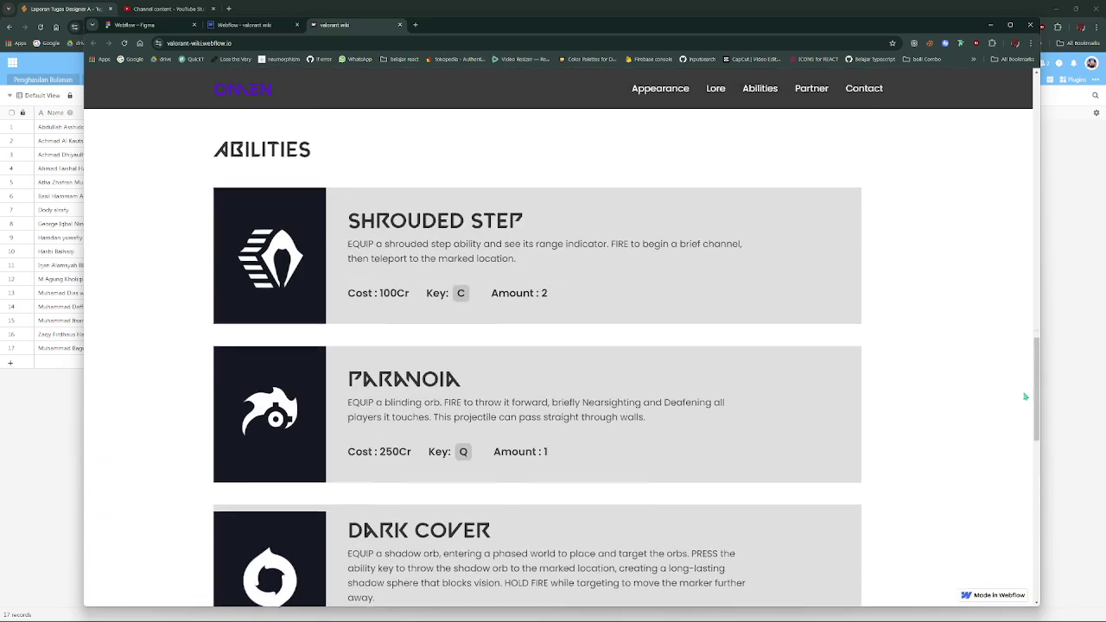
scroll(986, 580, up, 8)
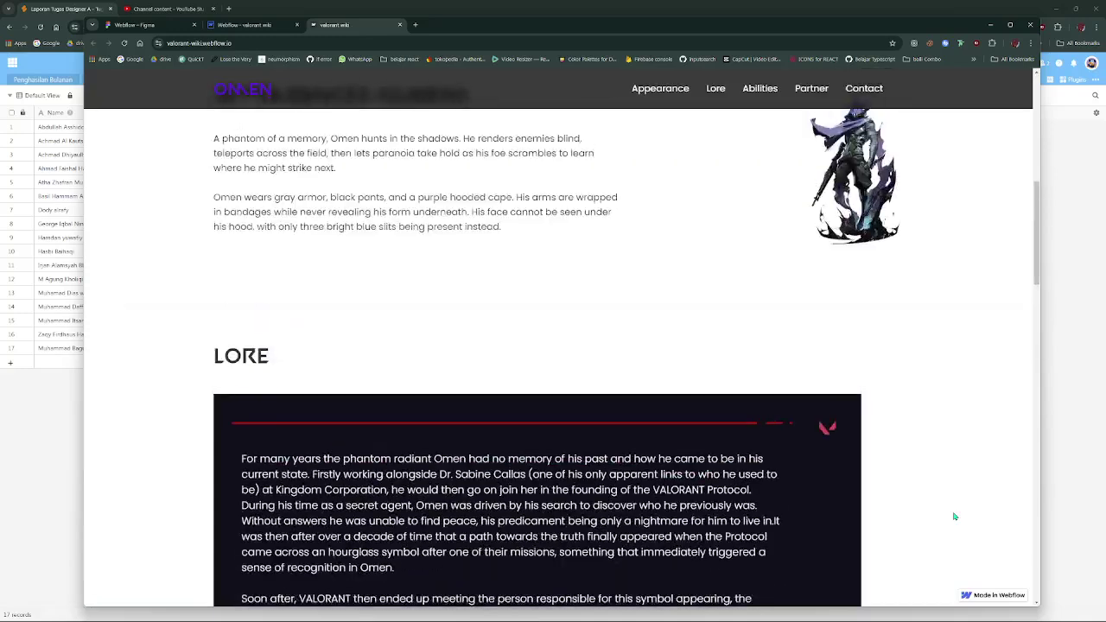
scroll(999, 553, up, 3)
scroll(989, 549, down, 3)
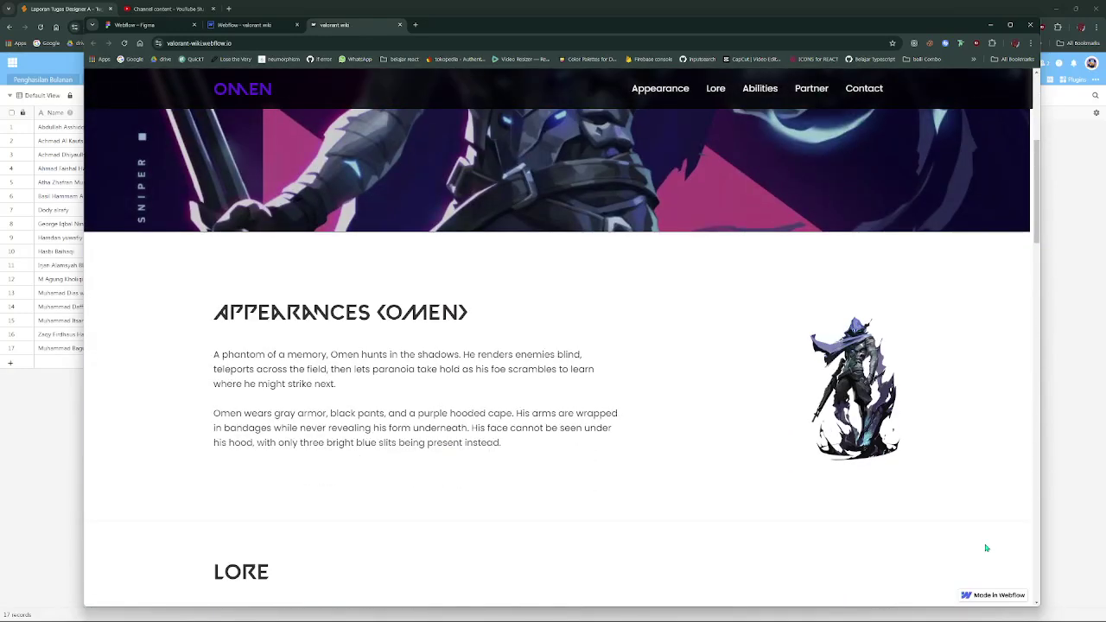
scroll(993, 596, up, 4)
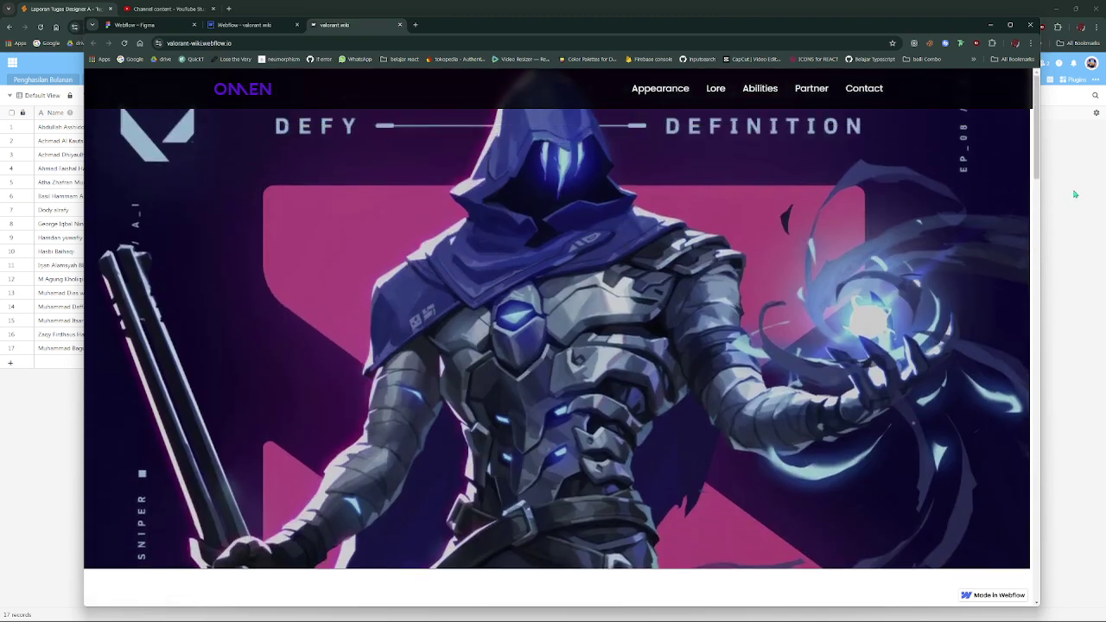
Narrow the window to mobile widths and check the published Appearances section, ability cards, Partner characters and Contact footer
drag(991, 203, 408, 208)
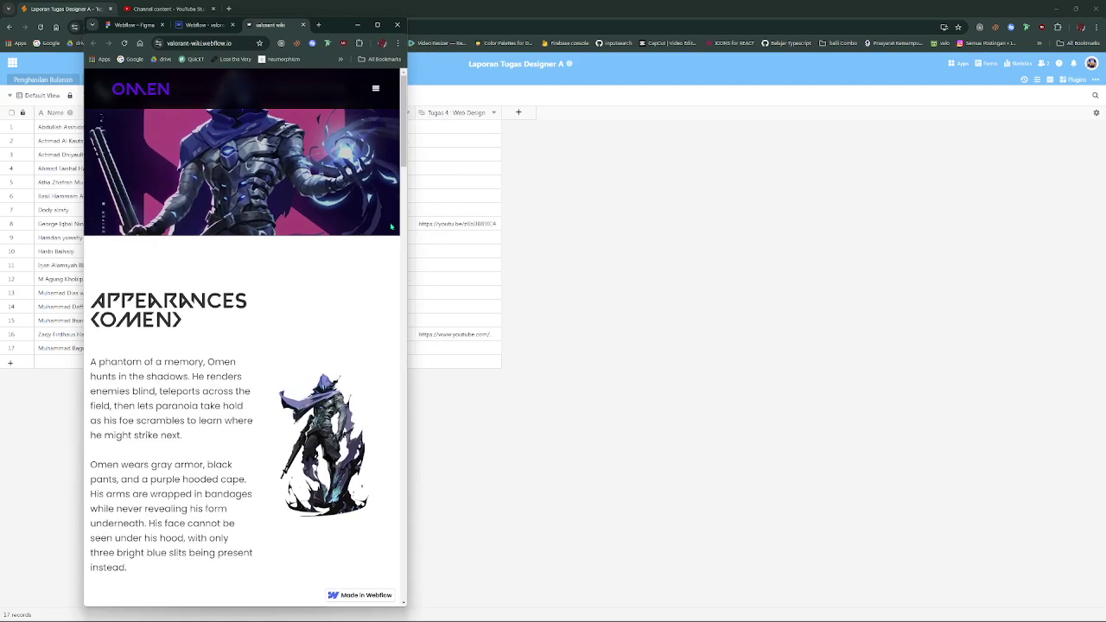
scroll(391, 226, down, 15)
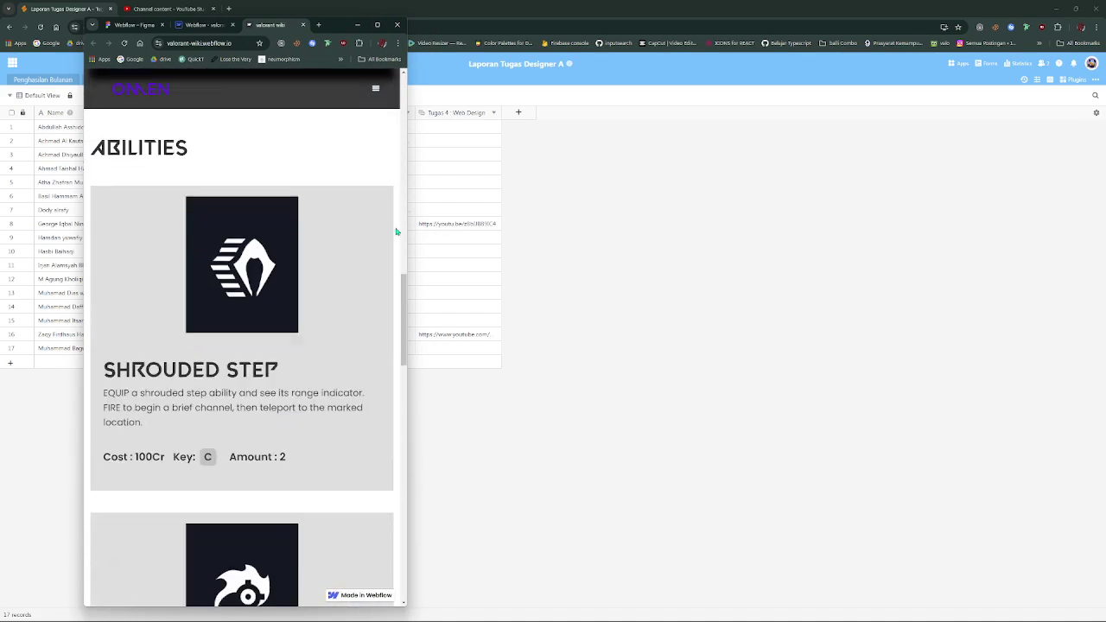
scroll(397, 232, down, 6)
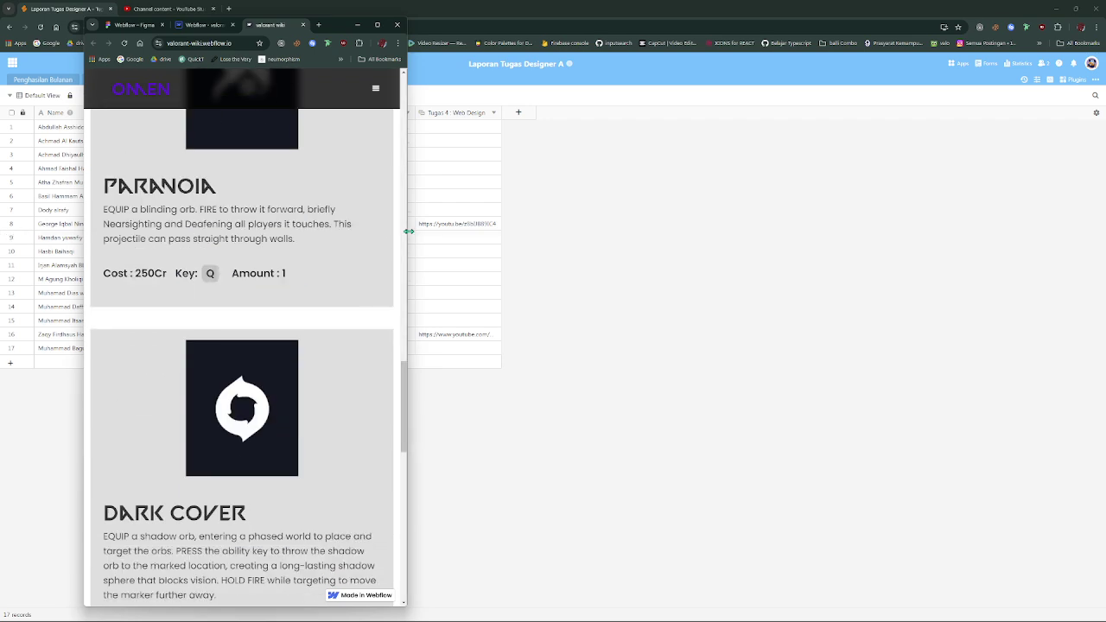
drag(408, 231, 224, 250)
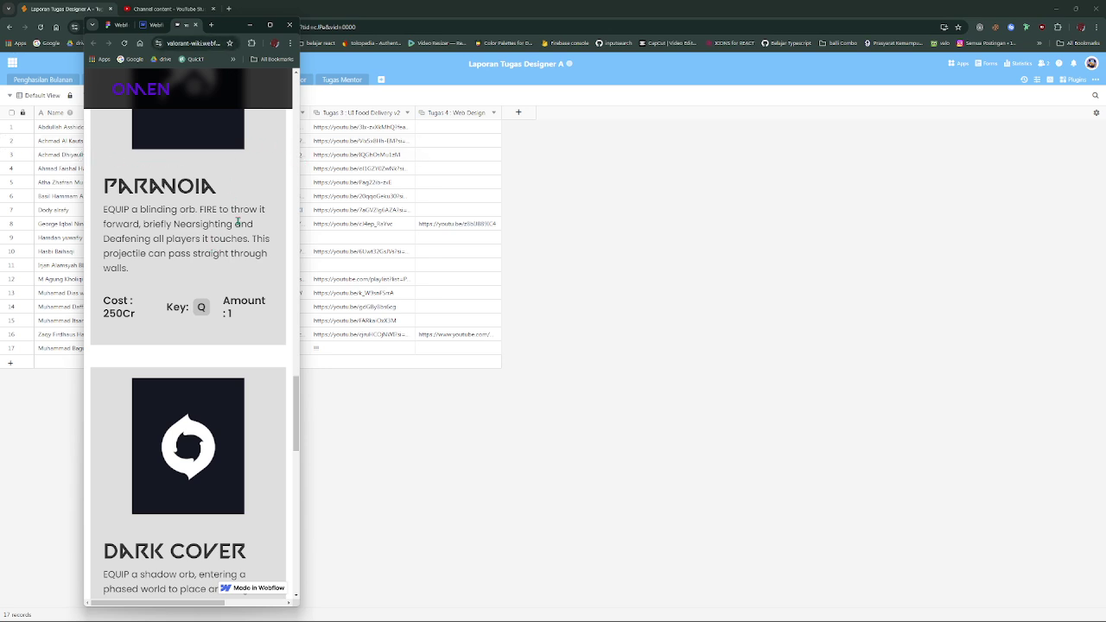
scroll(238, 222, down, 10)
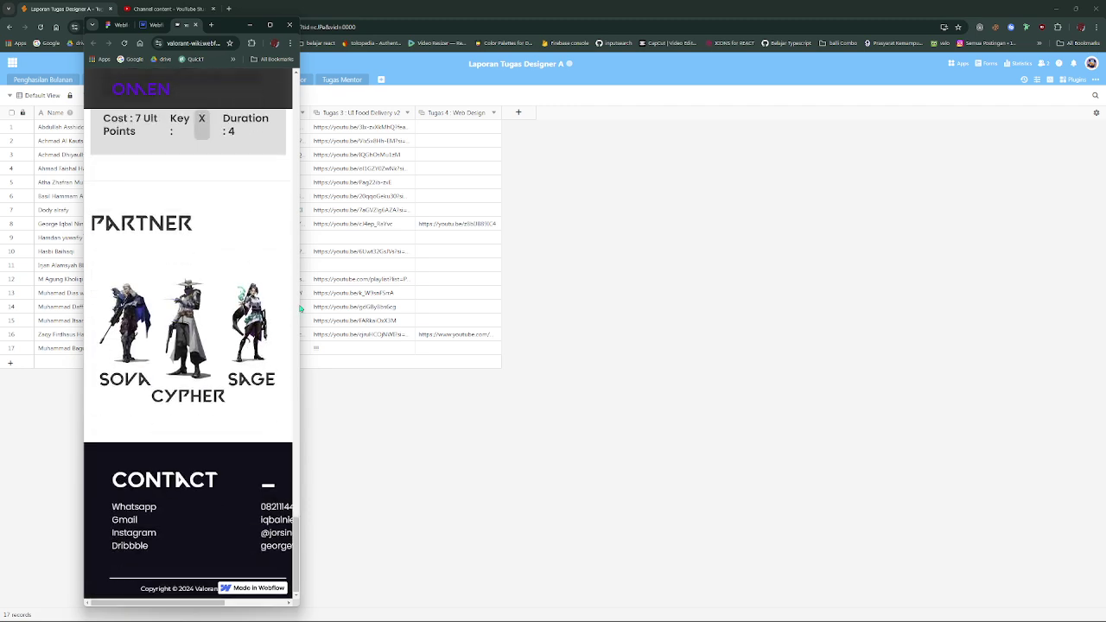
Widen and maximize the browser window, return to the Designer and dismiss the publish settings
drag(300, 308, 917, 246)
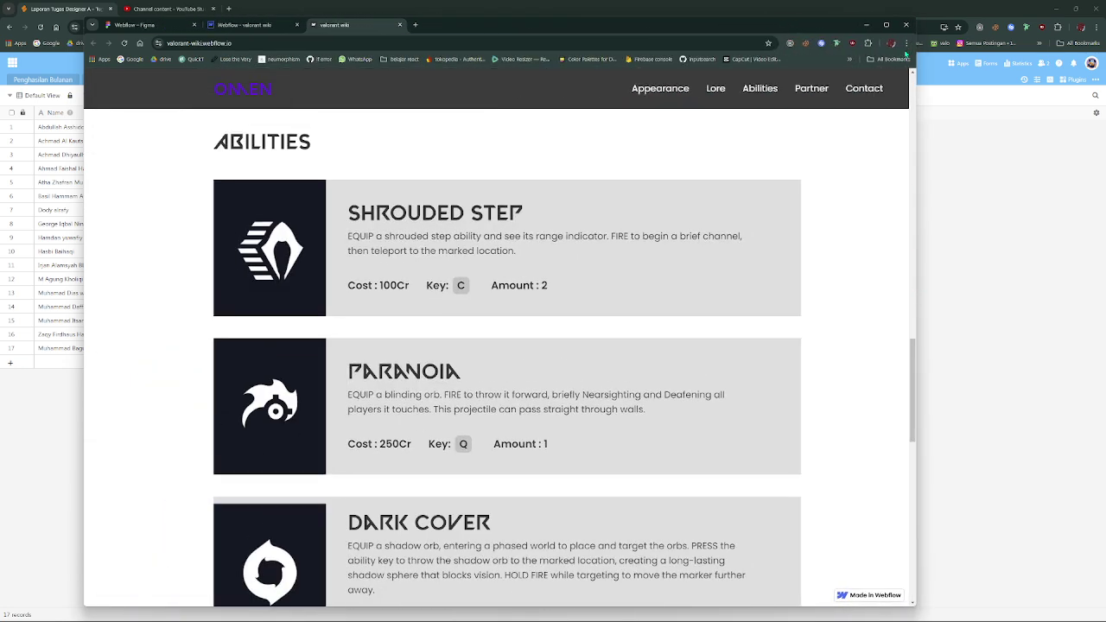
click(885, 24)
click(160, 9)
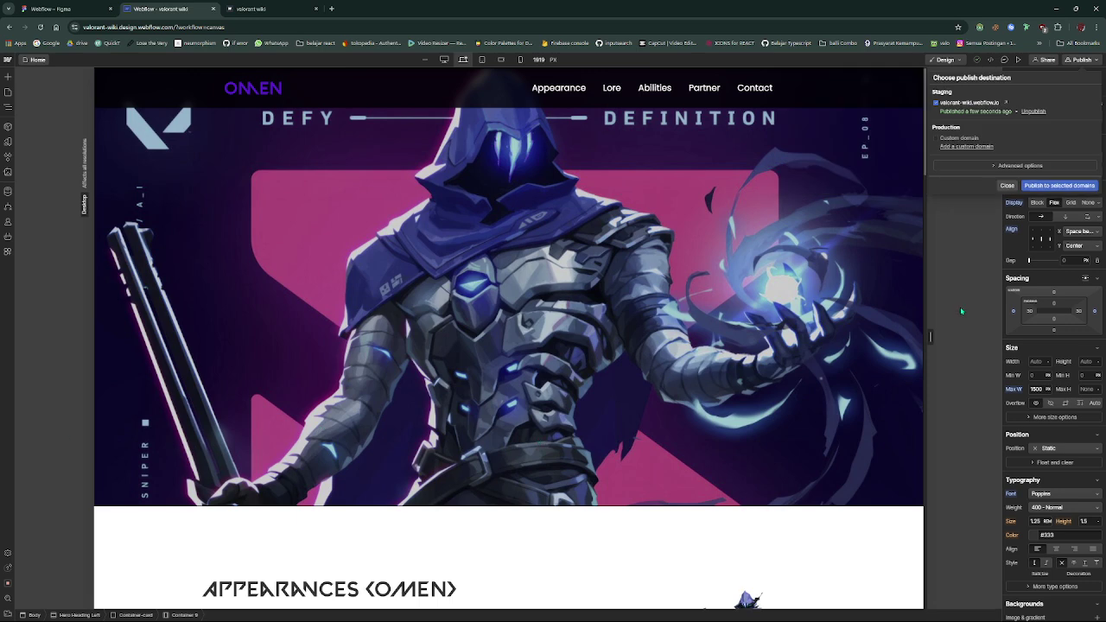
click(960, 310)
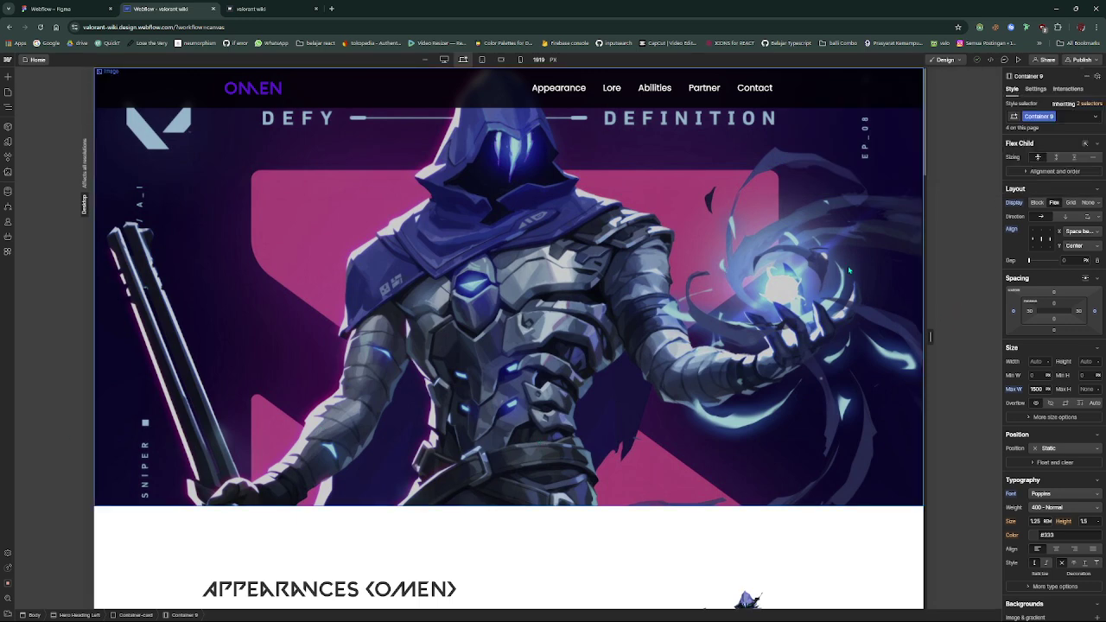
Inspect the canvas width and scale settings, then close the published page
click(544, 61)
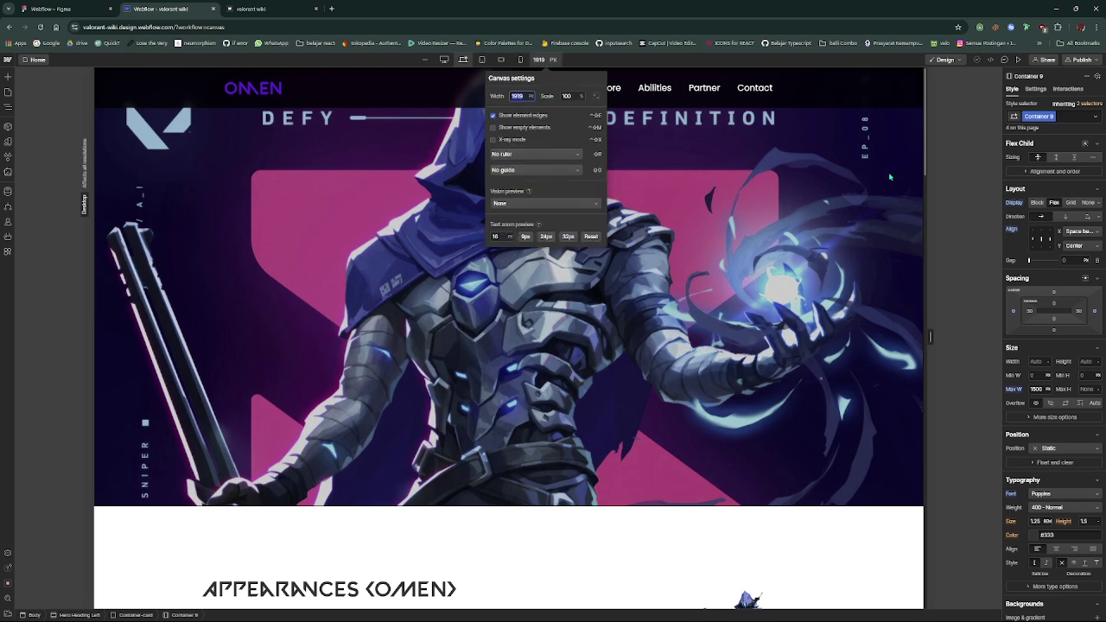
click(939, 161)
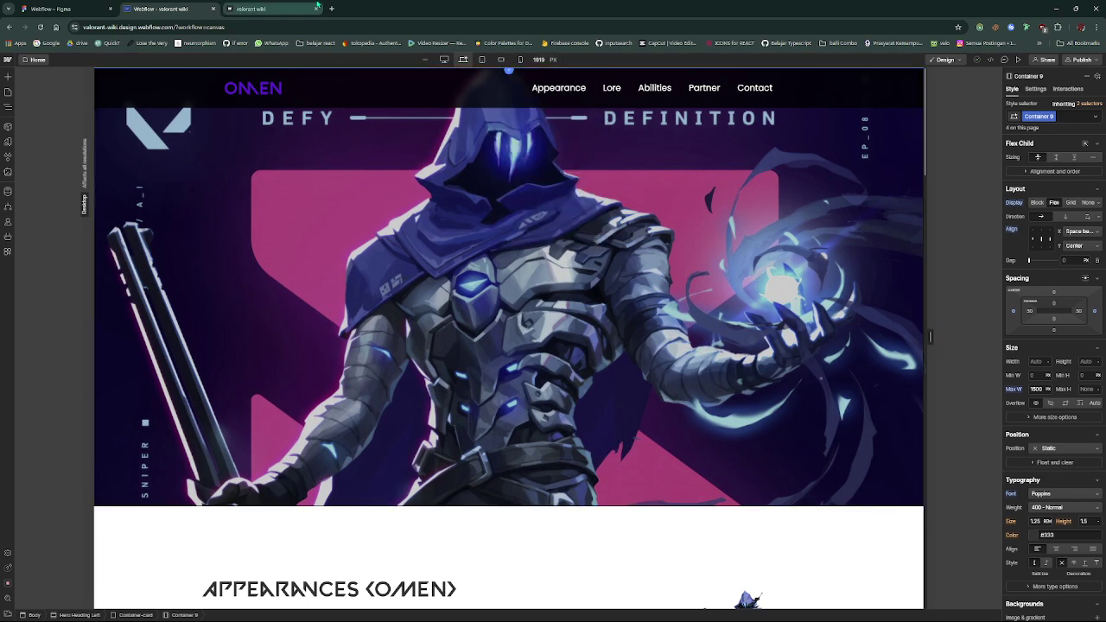
mouse_move(318, 12)
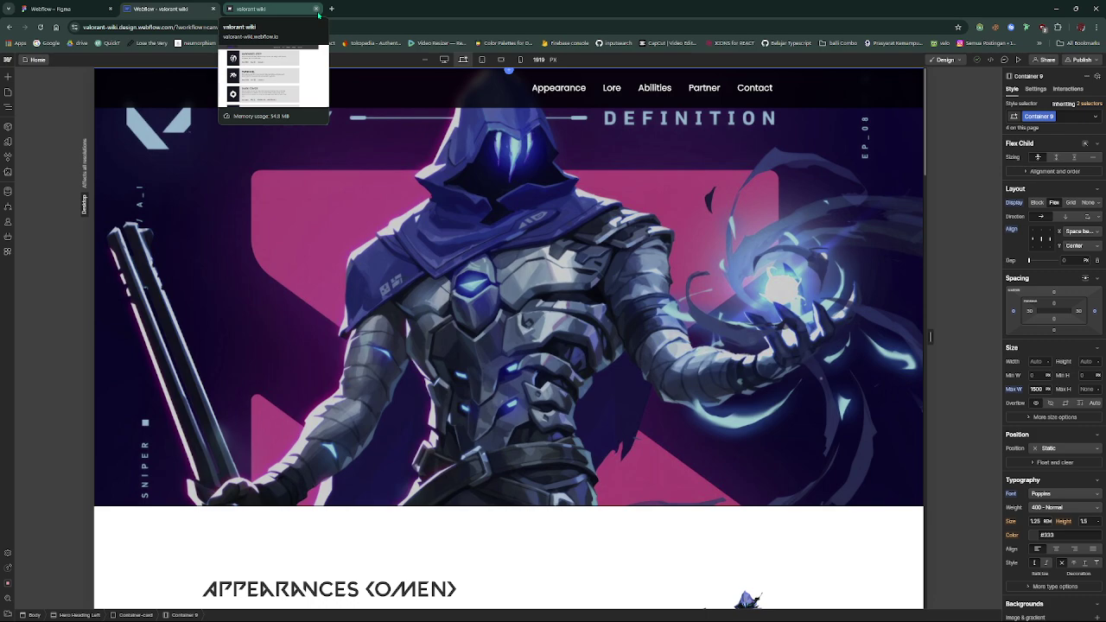
click(317, 10)
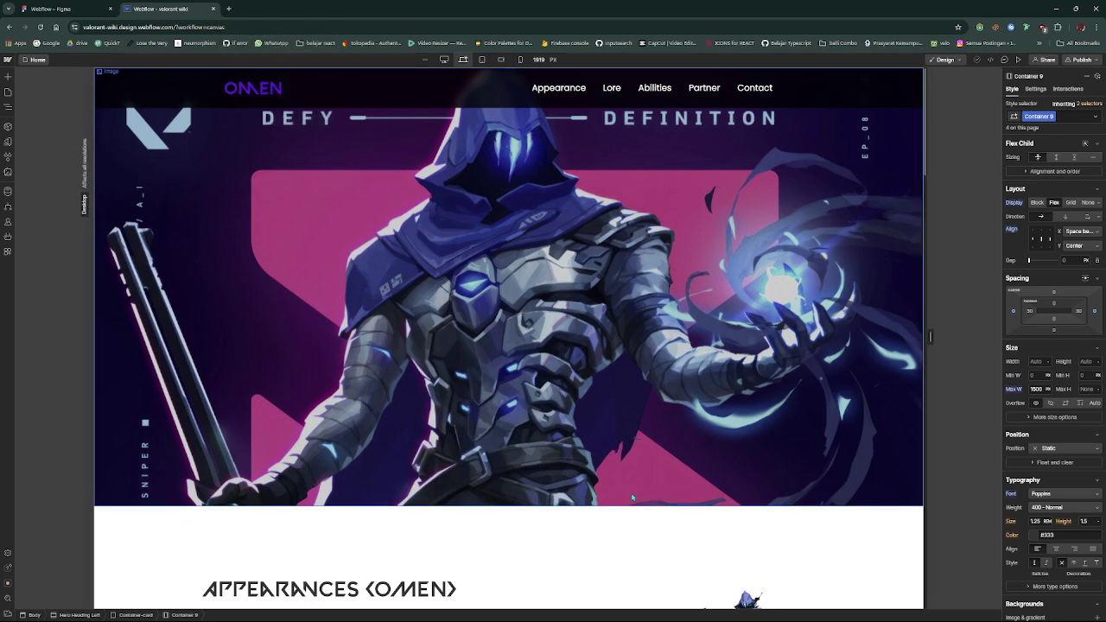
Review the Appearances and Lore sections on the desktop canvas
scroll(630, 478, down, 5)
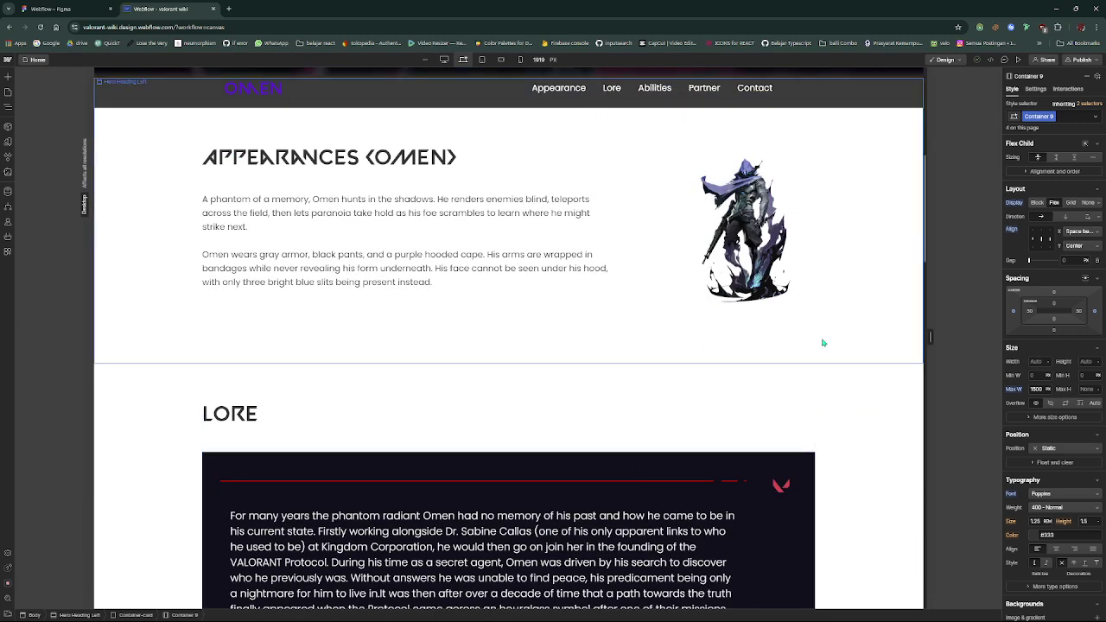
scroll(834, 348, down, 2)
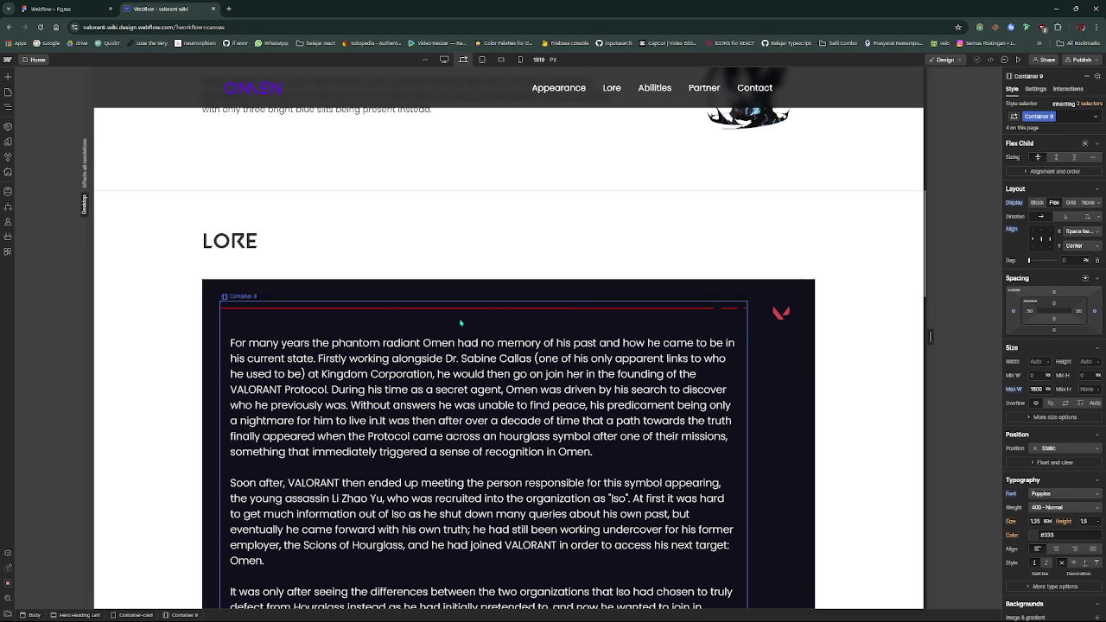
scroll(184, 269, down, 3)
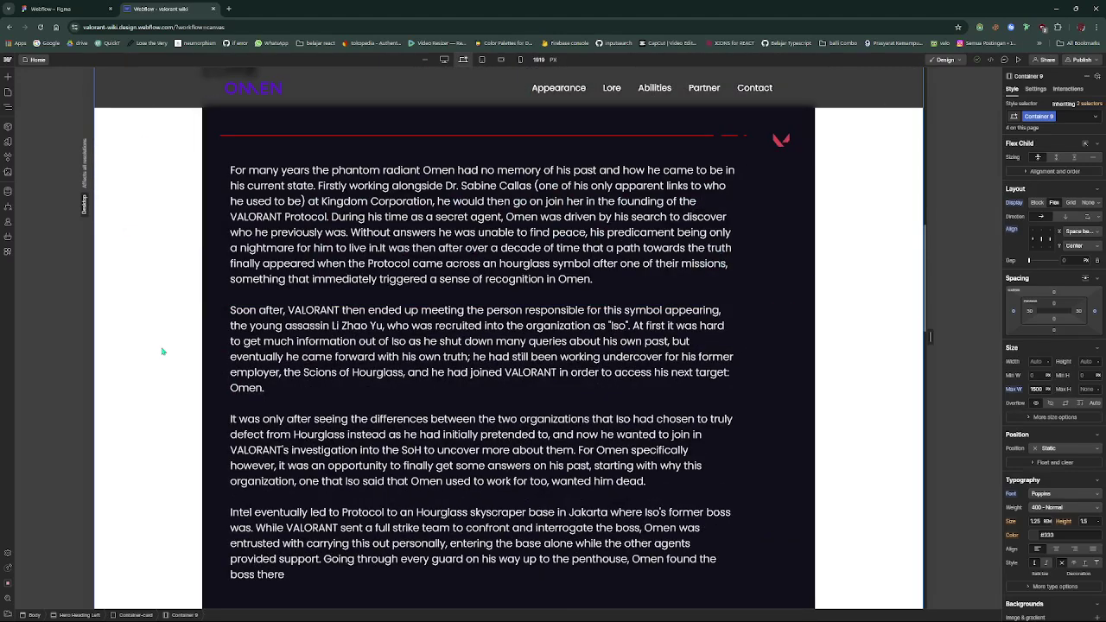
mouse_move(138, 620)
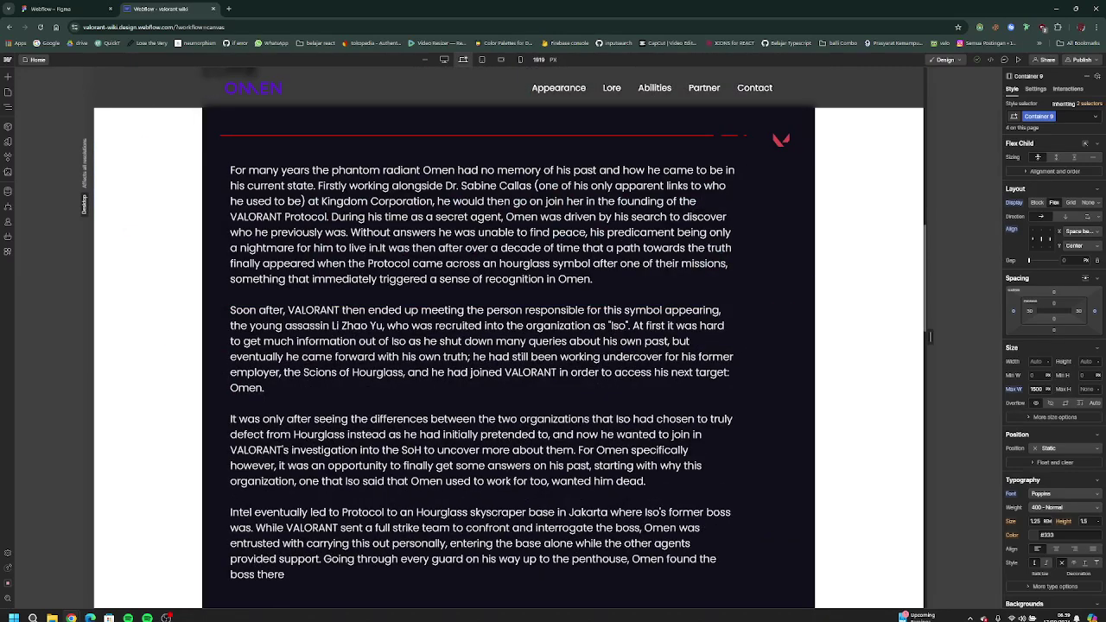